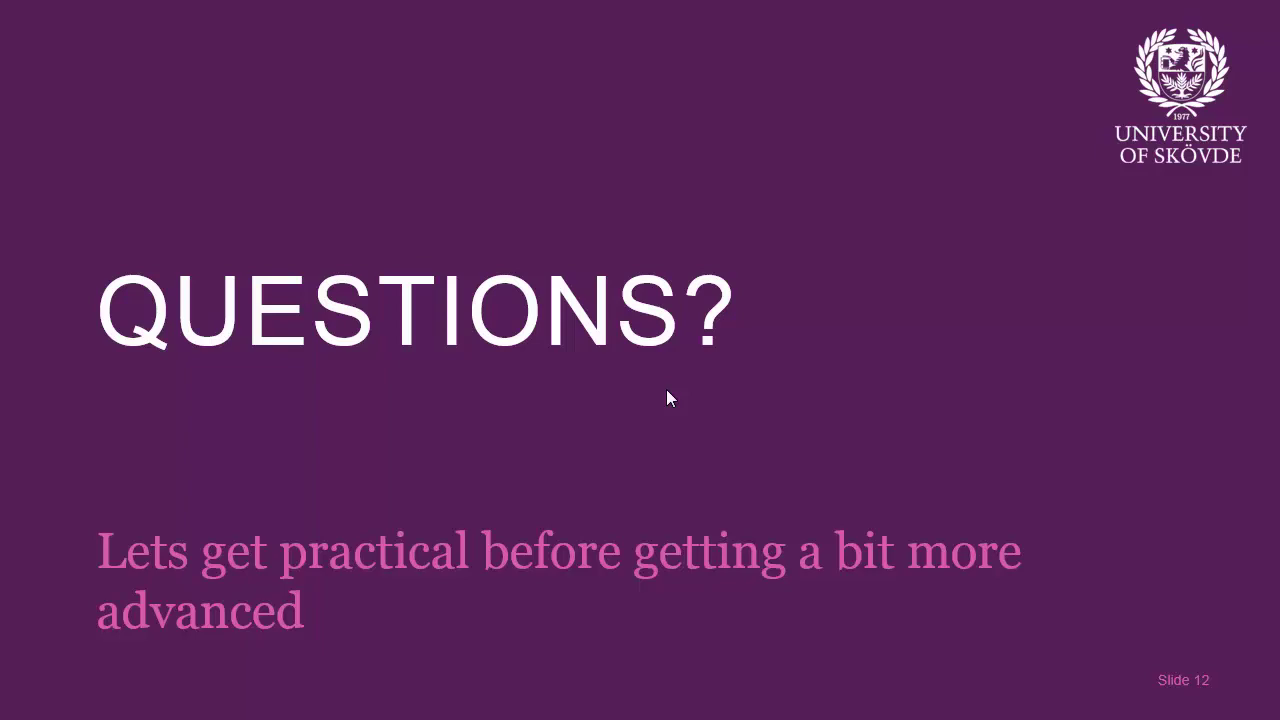
- Switch to Cisco Packet Tracer and review the activity's instructions for configuring EIGRP
{"action": "key", "text": "alt+Tab"}
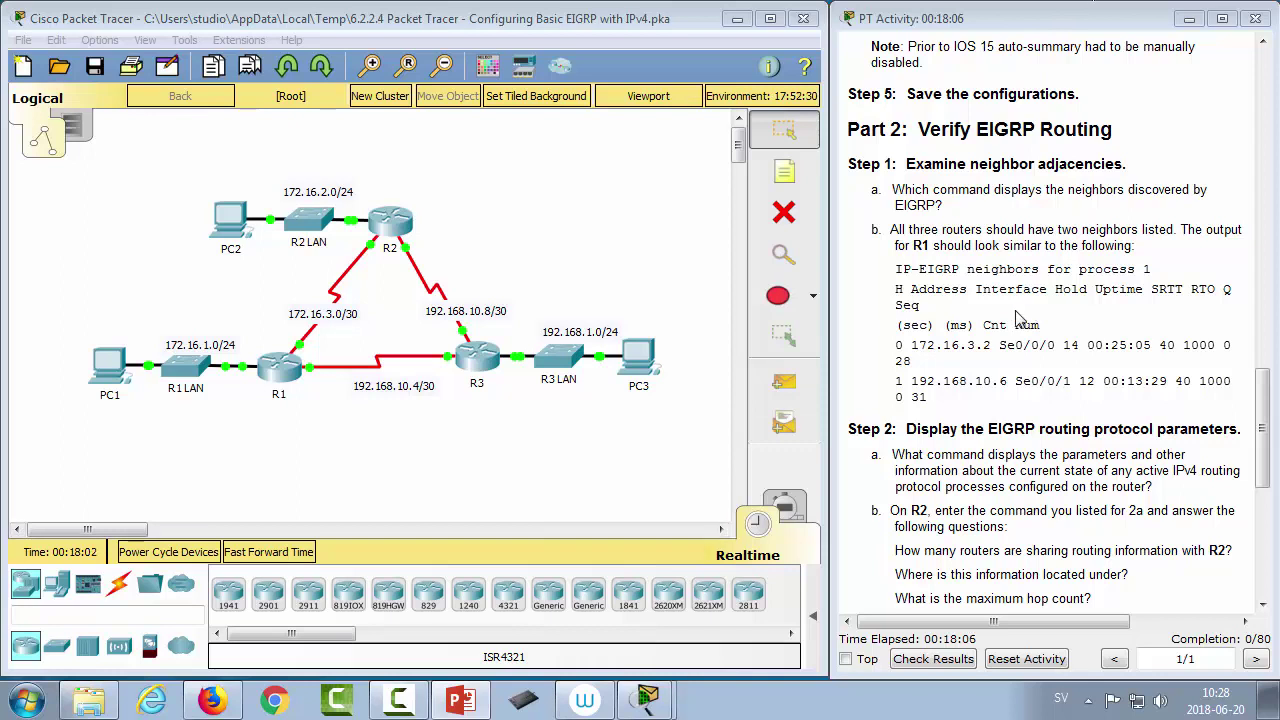
{"action": "left_click", "coordinate": [626, 434]}
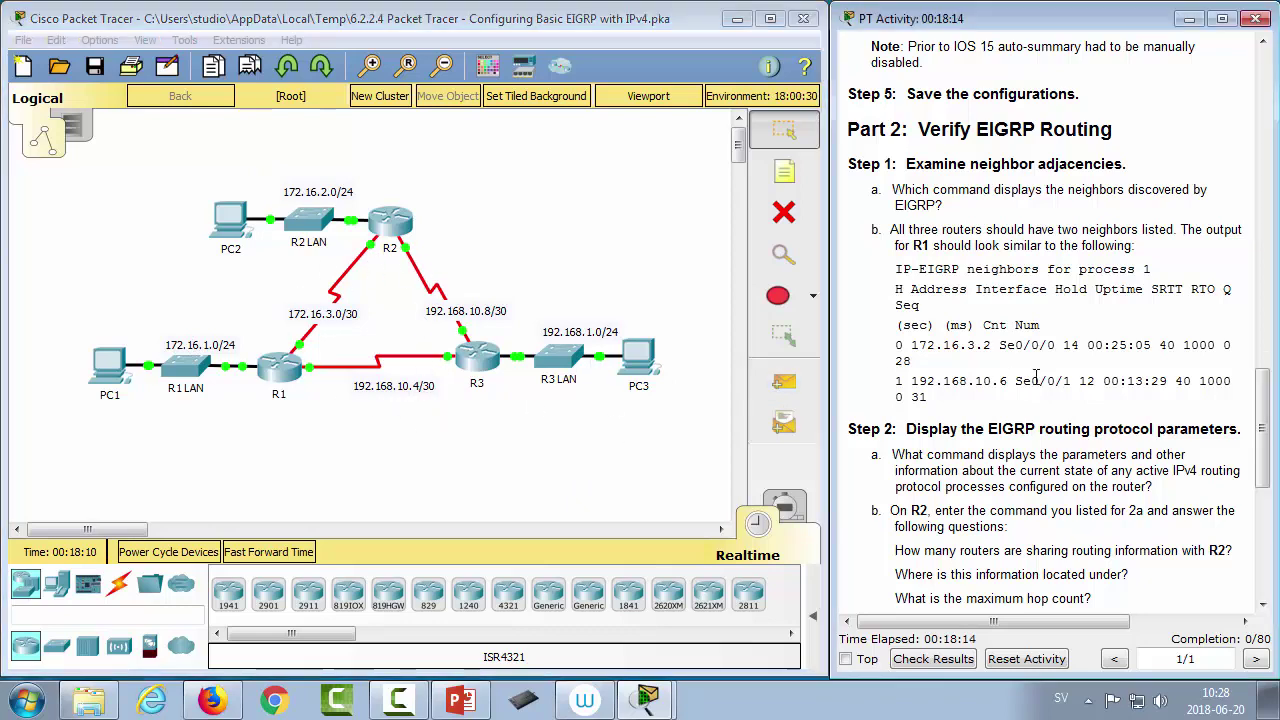
{"action": "scroll", "coordinate": [1017, 484], "scroll_direction": "up", "scroll_amount": 3}
{"action": "scroll", "coordinate": [1017, 484], "scroll_direction": "up", "scroll_amount": 12}
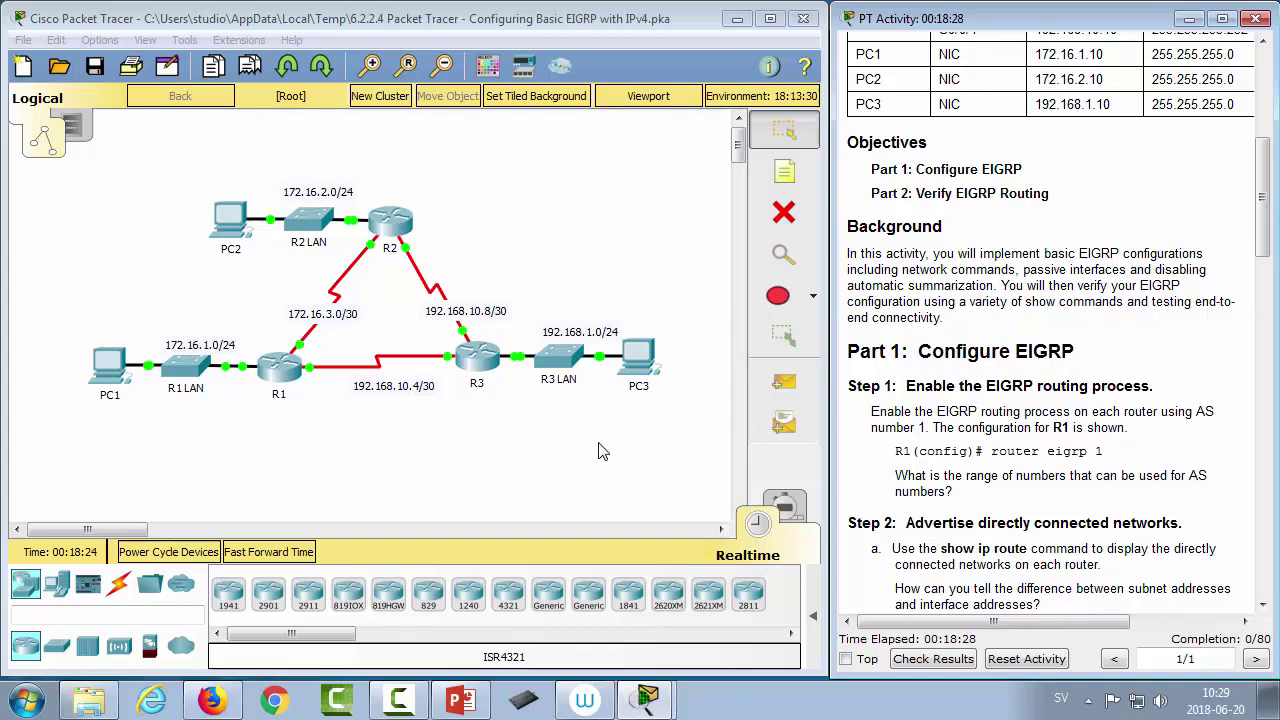
{"action": "scroll", "coordinate": [975, 510], "scroll_direction": "down", "scroll_amount": 3}
{"action": "scroll", "coordinate": [975, 505], "scroll_direction": "down", "scroll_amount": 6}
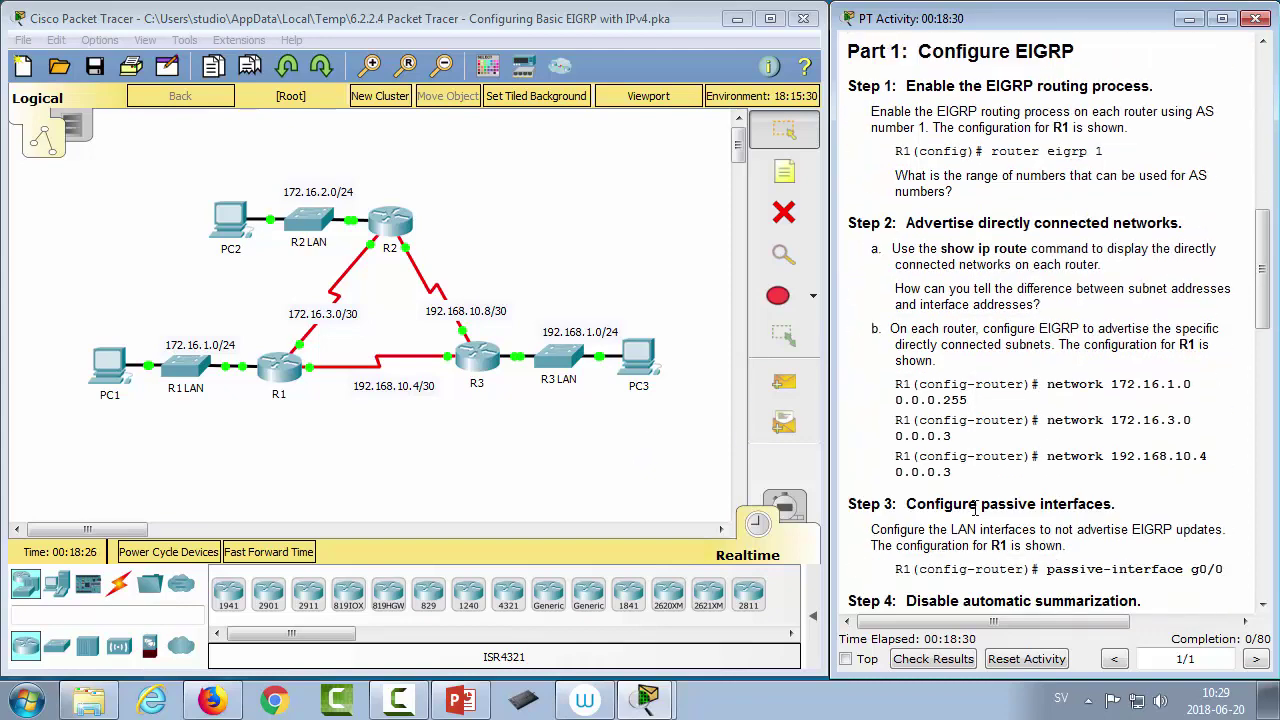
{"action": "scroll", "coordinate": [1000, 418], "scroll_direction": "up", "scroll_amount": 8}
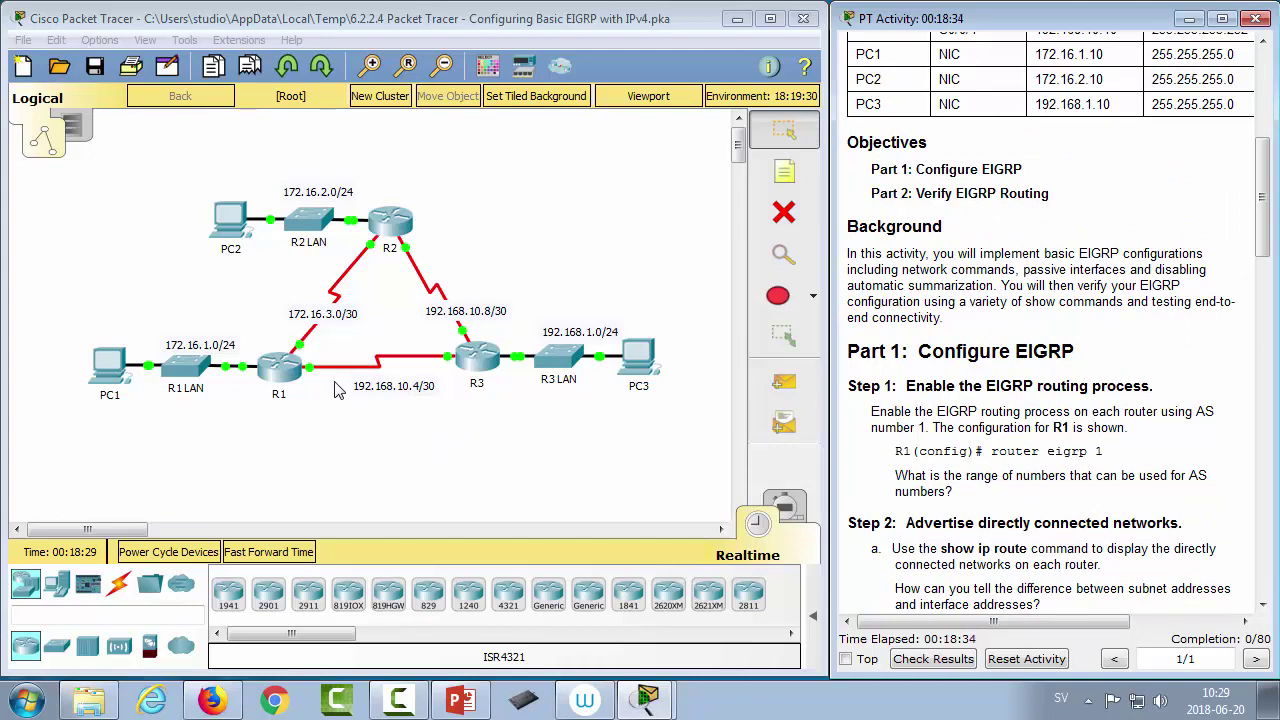
- Open router R1's command line beside the topology and enter global configuration mode
{"action": "left_click", "coordinate": [290, 374]}
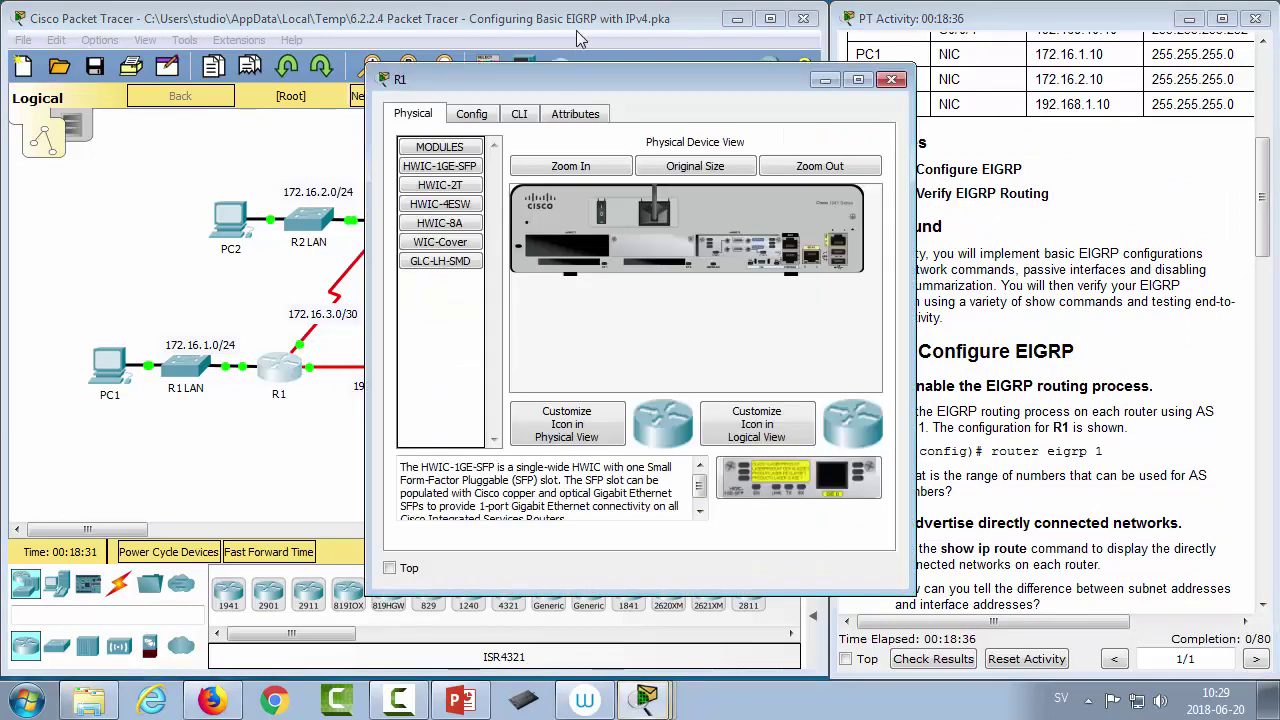
{"action": "left_click_drag", "start_coordinate": [581, 78], "coordinate": [895, 62]}
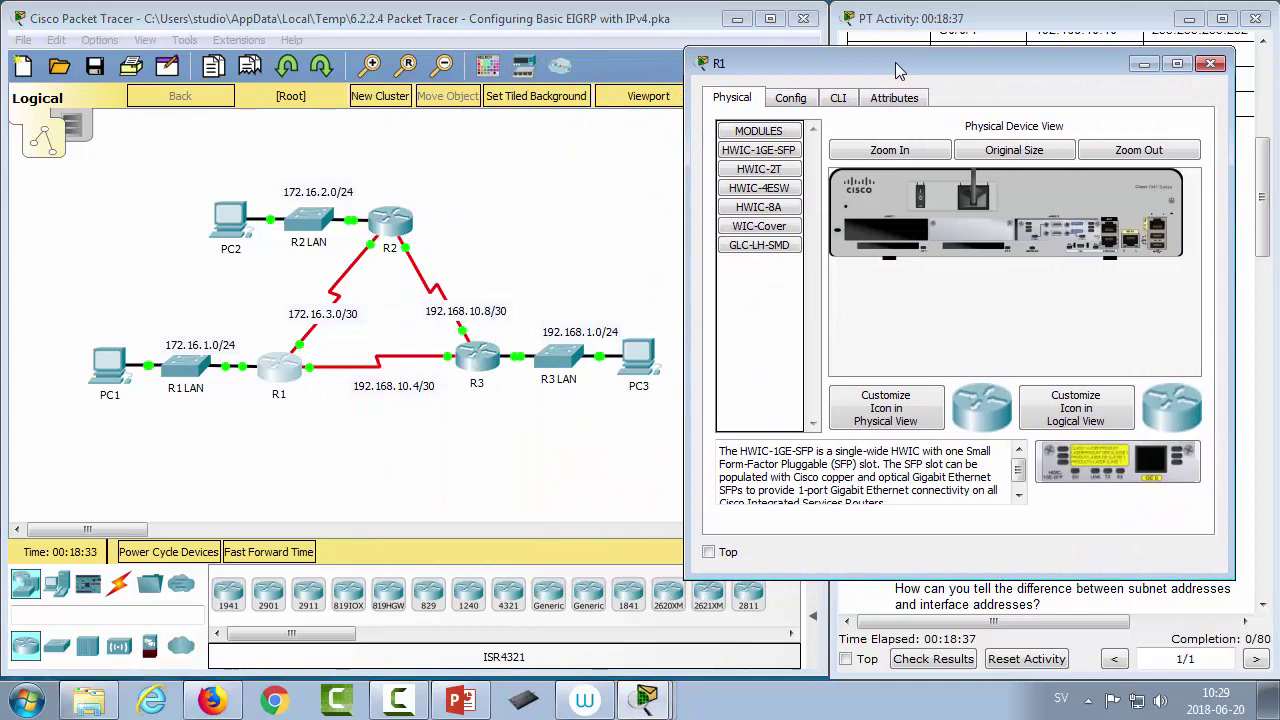
{"action": "left_click", "coordinate": [841, 100]}
{"action": "key", "text": "Return"}
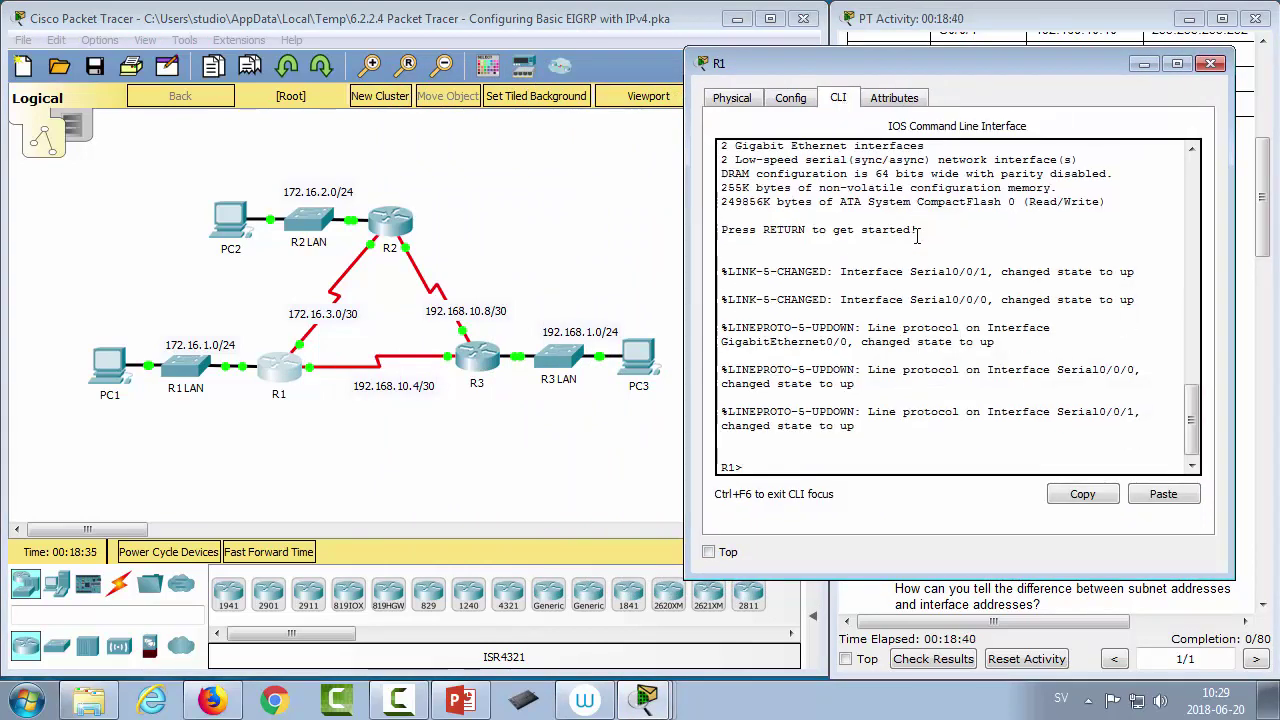
{"action": "type", "text": "ena"}
{"action": "key", "text": "Return"}
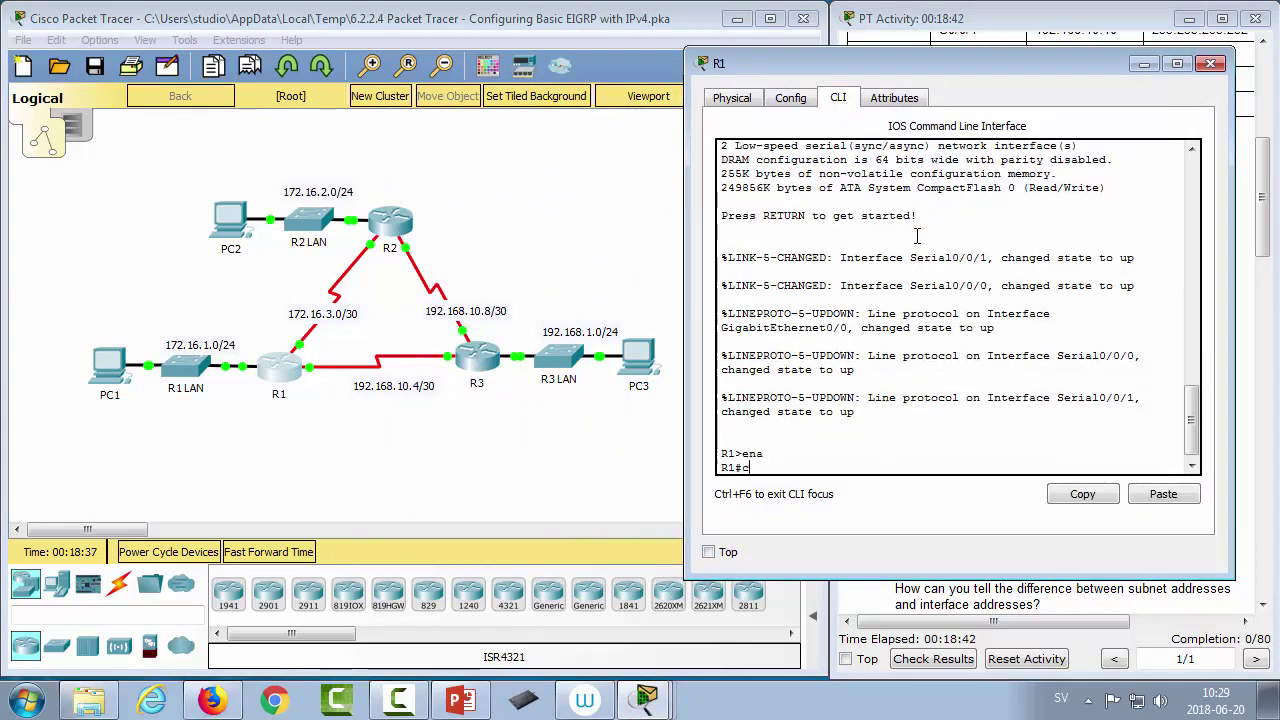
{"action": "type", "text": "conf t"}
{"action": "key", "text": "Return"}
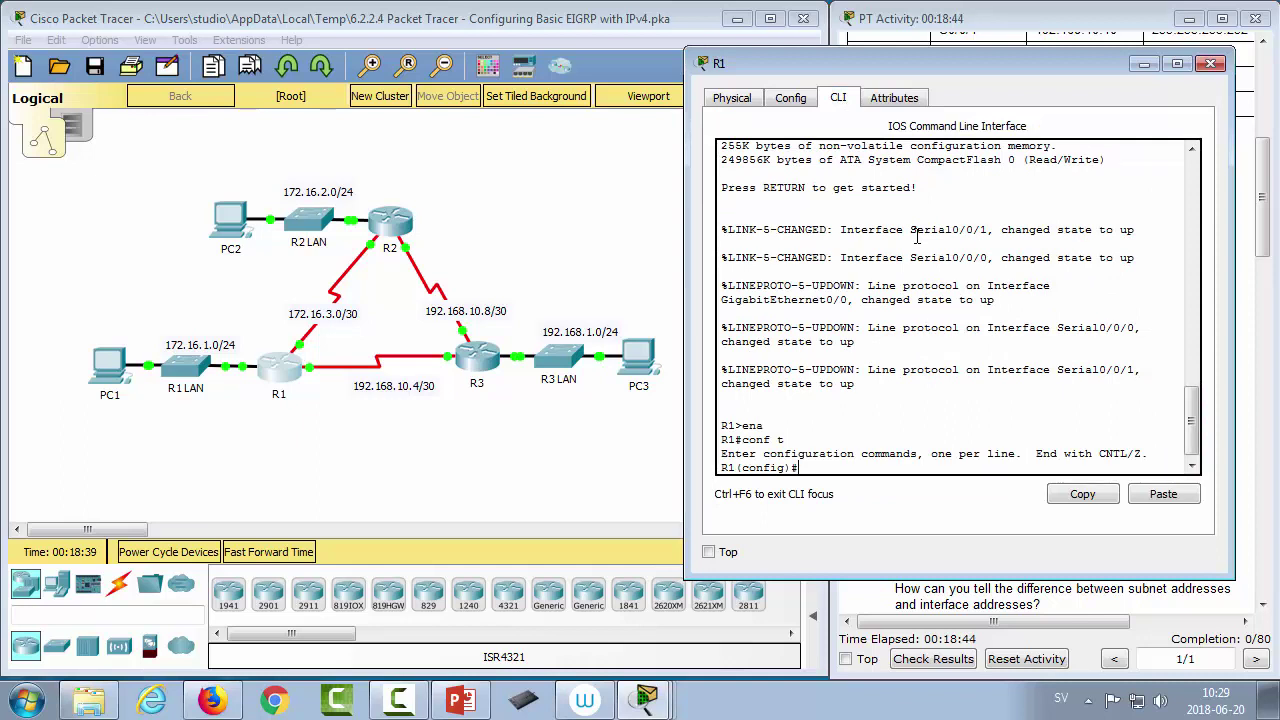
- Enable the EIGRP routing process on R1 with autonomous system number 1, checking the allowed number range first
{"action": "type", "text": "router"}
{"action": "key", "text": "Tab"}
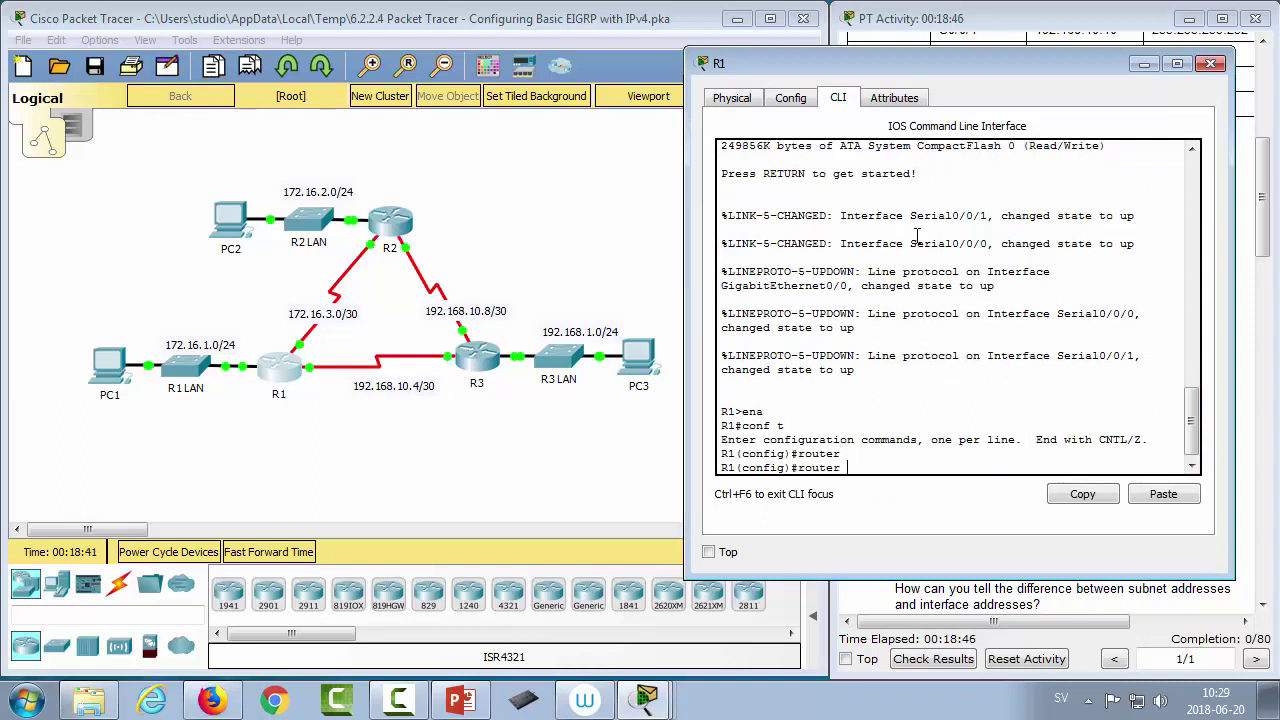
{"action": "type", "text": "ei"}
{"action": "key", "text": "Tab"}
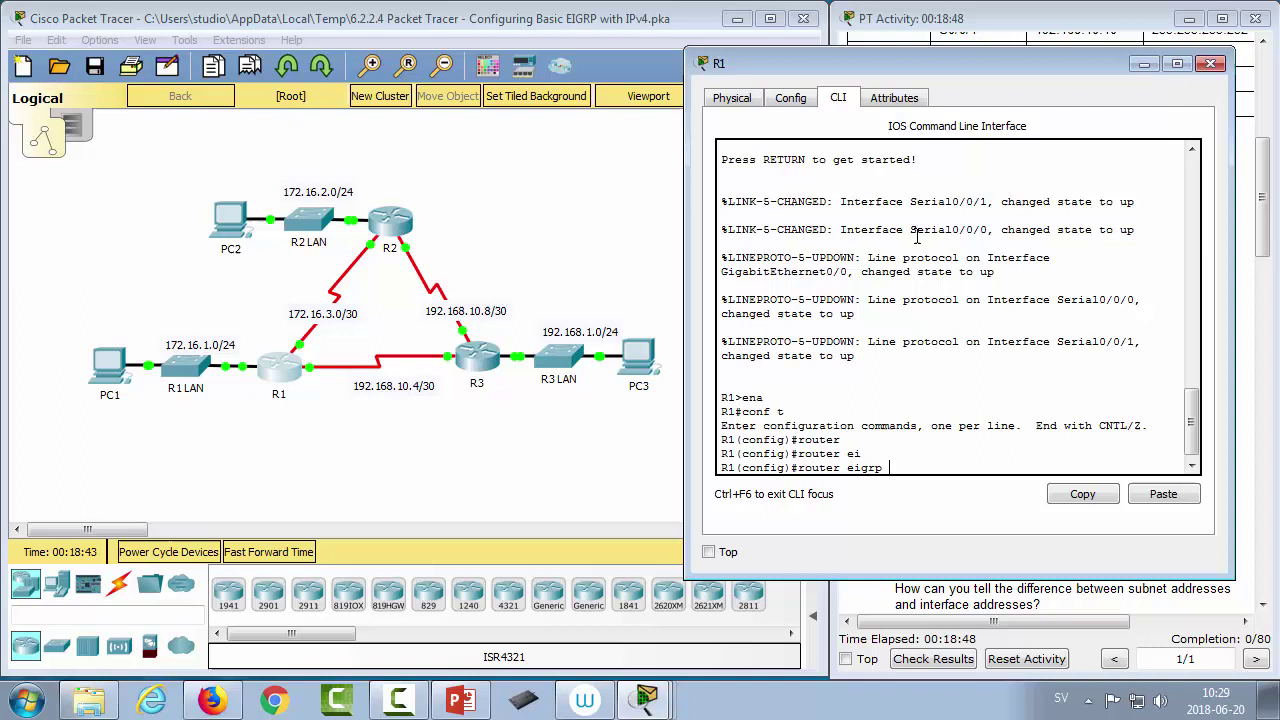
{"action": "type", "text": "?"}
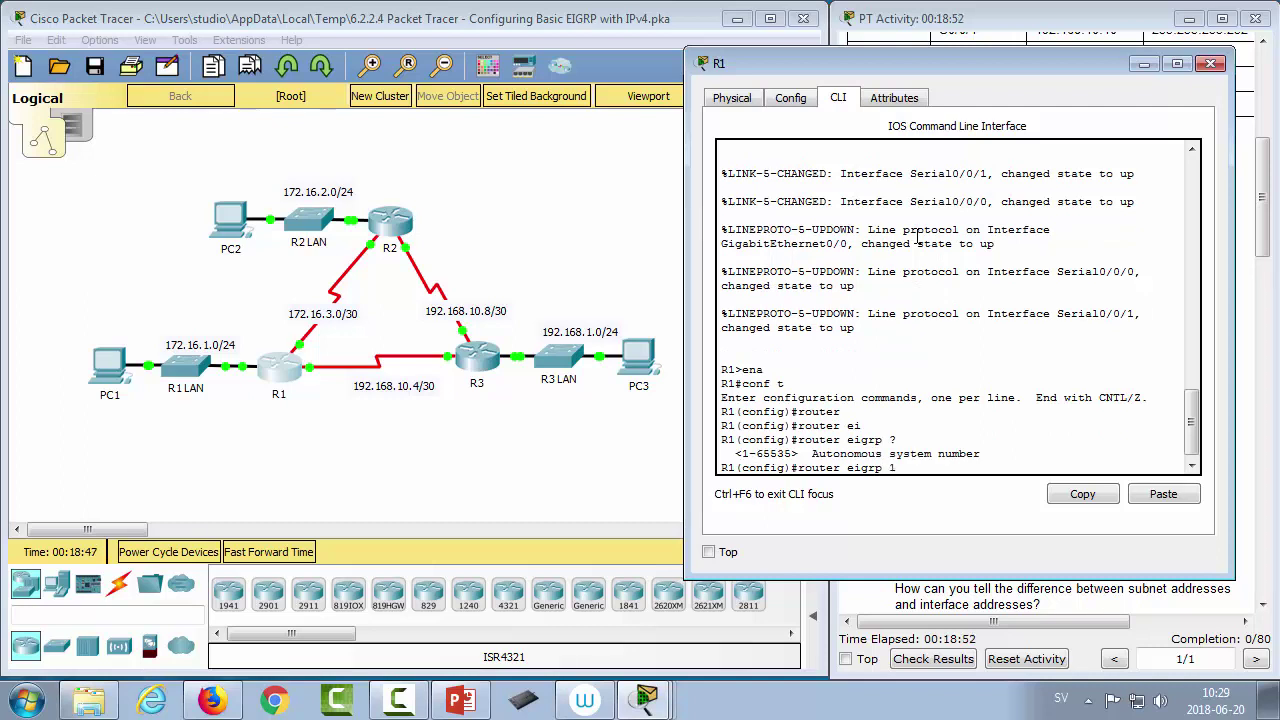
{"action": "type", "text": "1"}
{"action": "key", "text": "Return"}
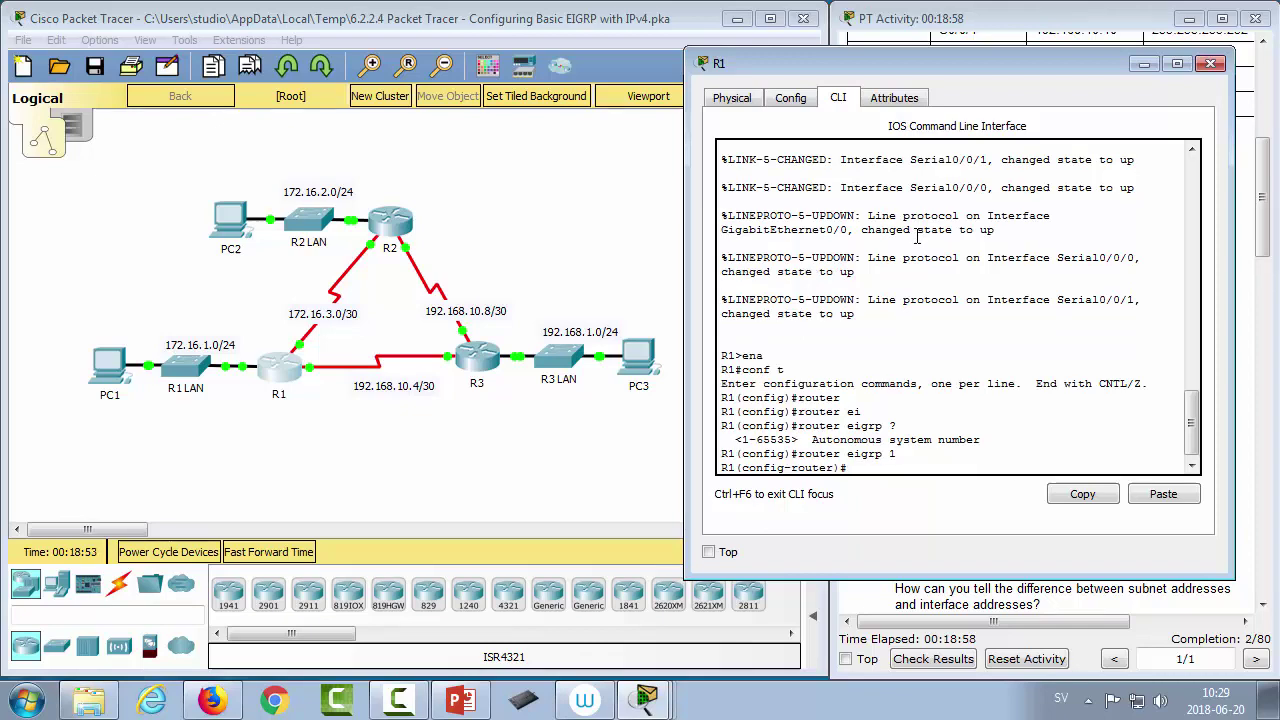
- List the EIGRP router configuration commands, and start a network statement for 172.16.3.0 with a look at its options
{"action": "type", "text": "?"}
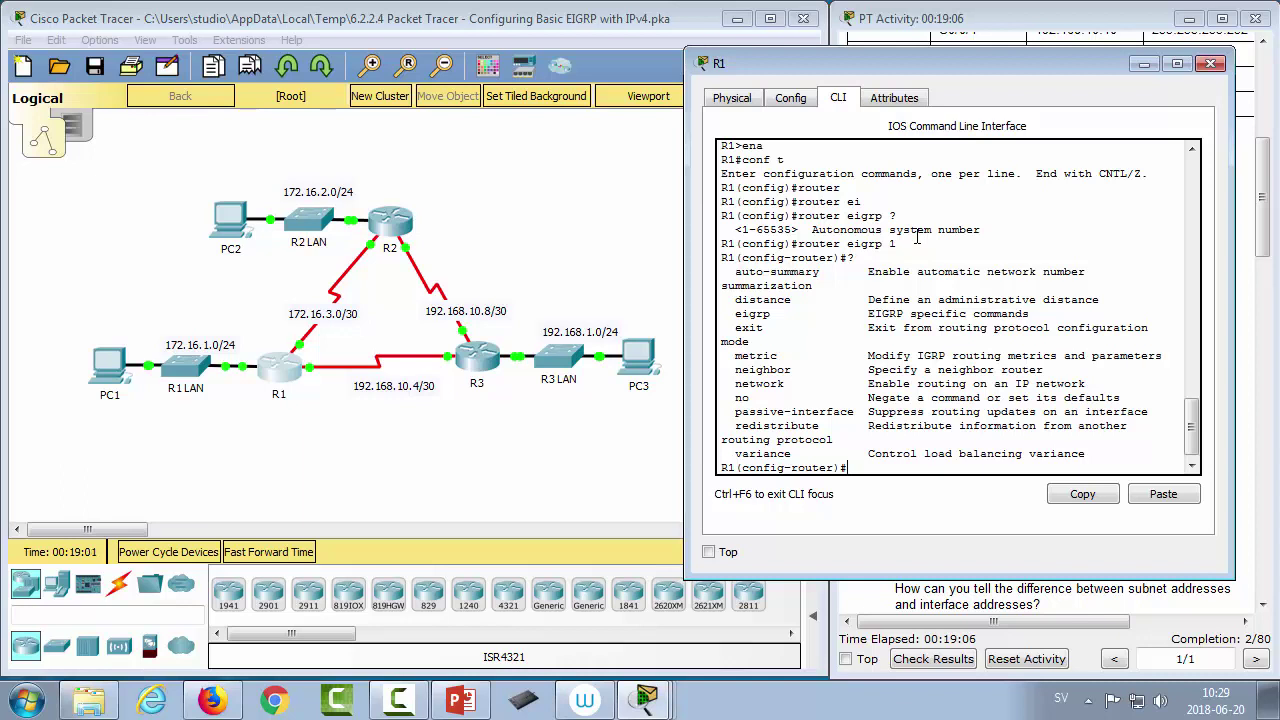
{"action": "type", "text": "net"}
{"action": "key", "text": "Tab"}
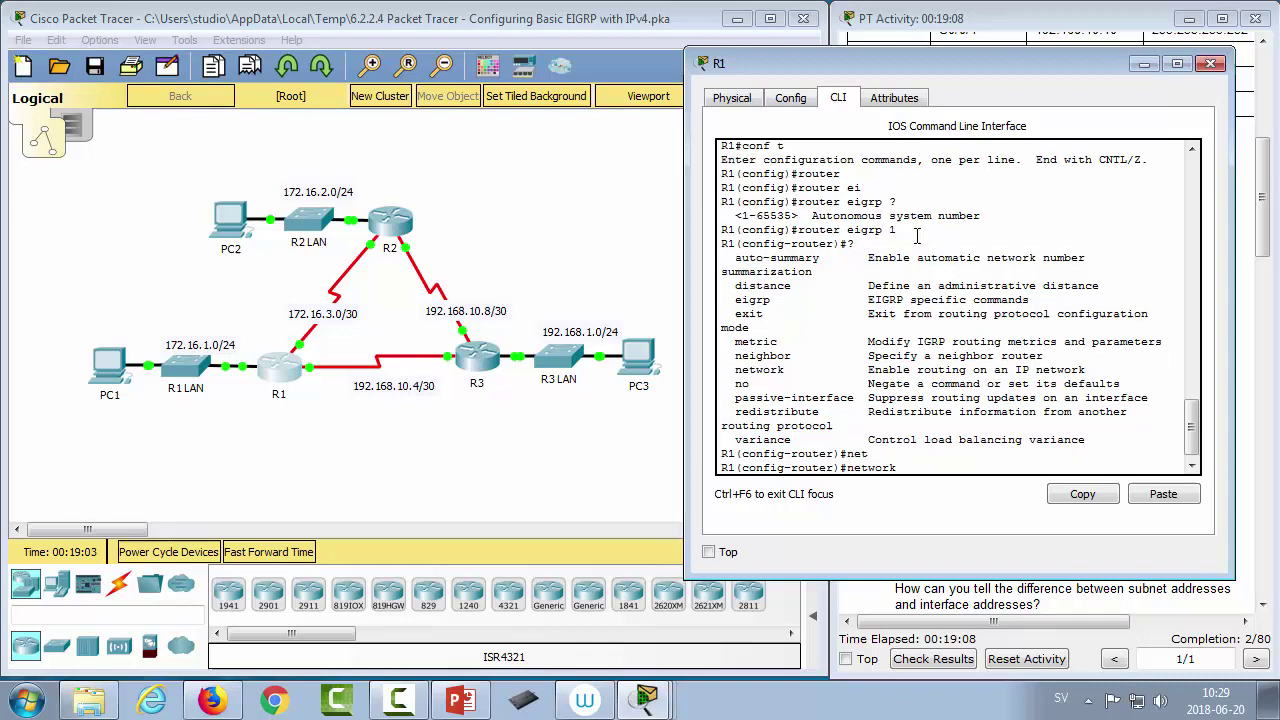
{"action": "type", "text": "?"}
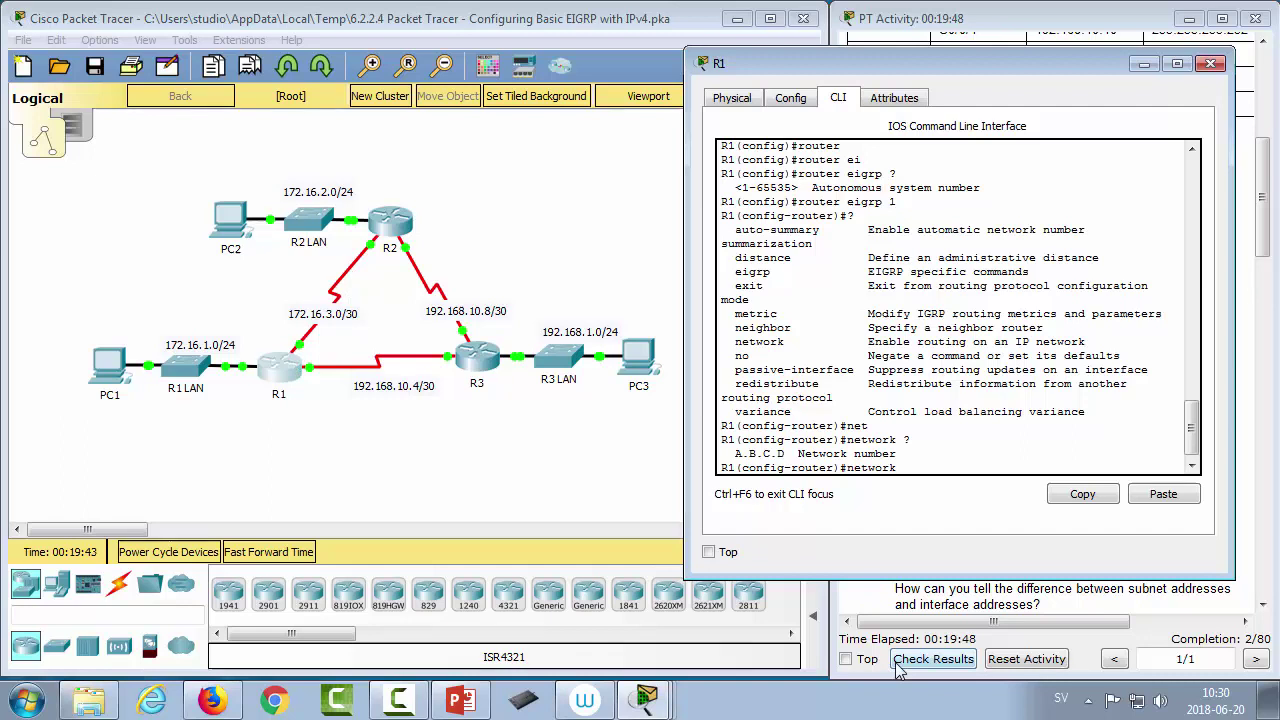
{"action": "type", "text": "1"}
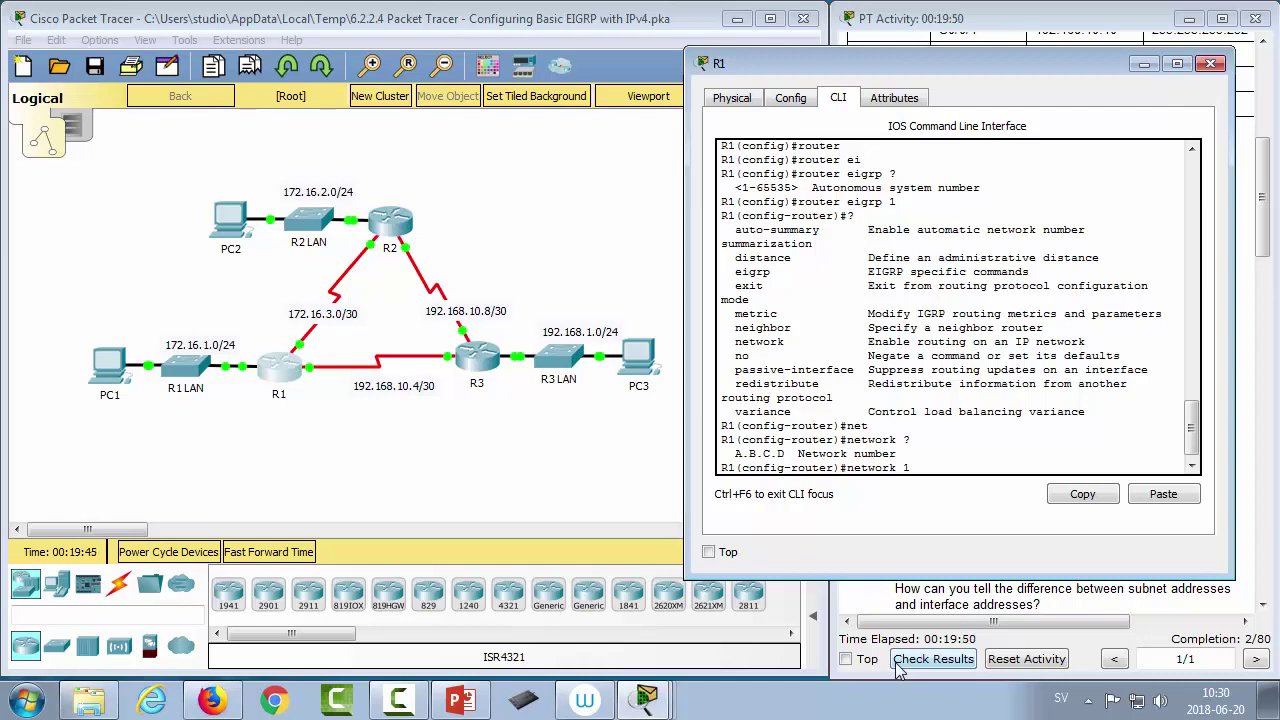
{"action": "type", "text": "72.16.3.0 ?"}
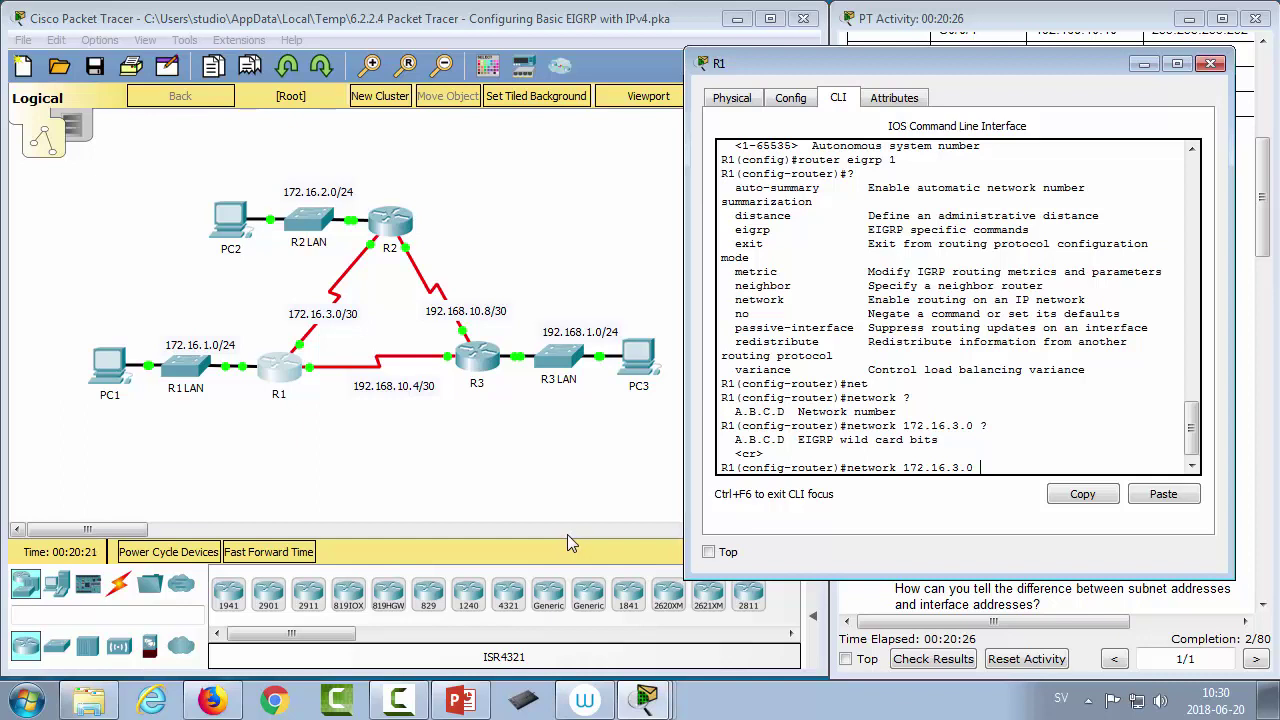
{"action": "type", "text": "5.2"}
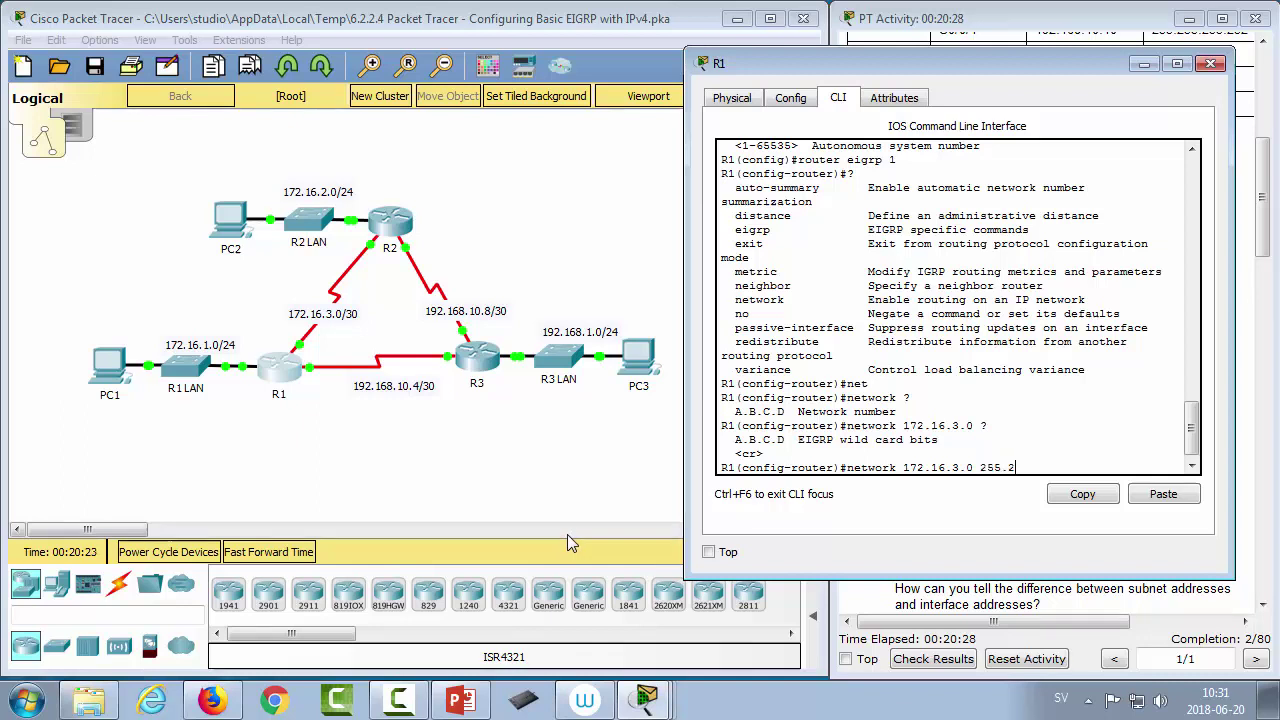
{"action": "type", "text": "55.255."}
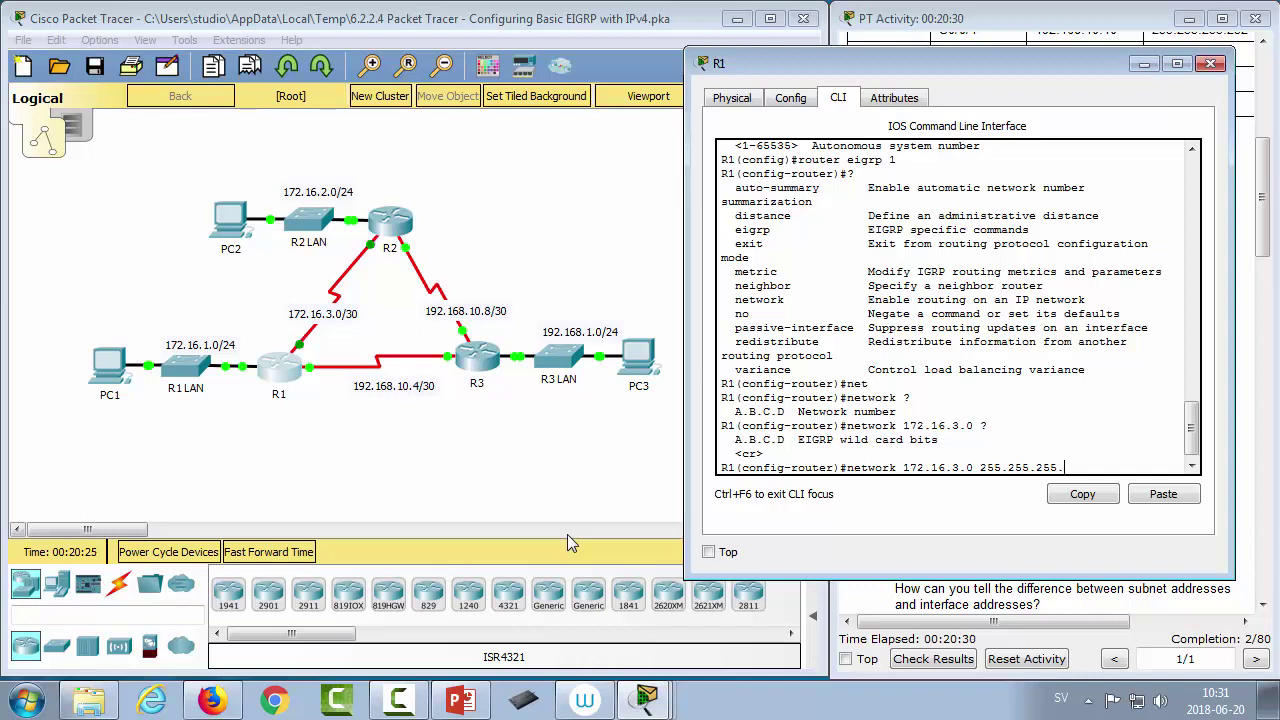
{"action": "type", "text": "25"}
{"action": "key", "text": "Right"}
{"action": "key", "text": "Right"}
{"action": "key", "text": "Right"}
{"action": "key", "text": "Right"}
{"action": "key", "text": "Right"}
{"action": "key", "text": "BackSpace"}
{"action": "key", "text": "BackSpace"}
{"action": "key", "text": "BackSpace"}
{"action": "key", "text": "BackSpace"}
{"action": "key", "text": "BackSpace"}
{"action": "key", "text": "BackSpace"}
{"action": "key", "text": "BackSpace"}
{"action": "key", "text": "BackSpace"}
{"action": "key", "text": "BackSpace"}
{"action": "key", "text": "BackSpace"}
{"action": "key", "text": "BackSpace"}
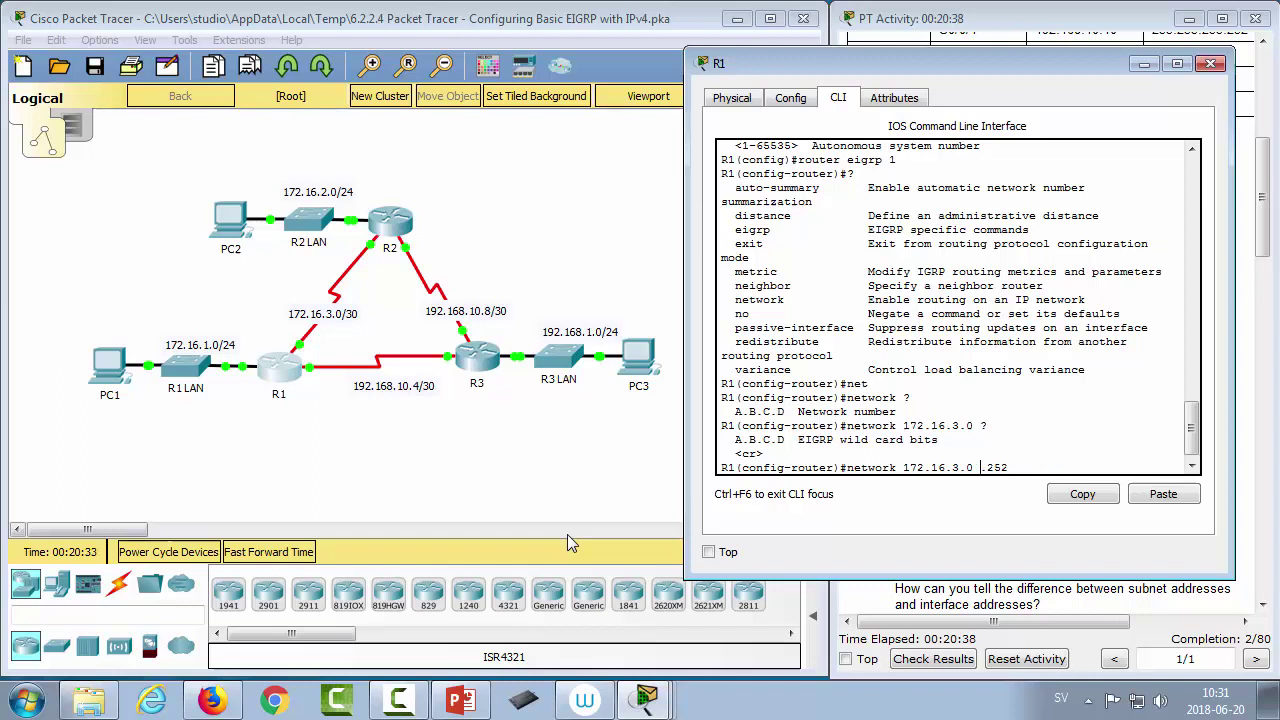
- Complete the network statement for 172.16.3.0 with wildcard mask 0.0.0.3 and run it
{"action": "type", "text": "0.0.0"}
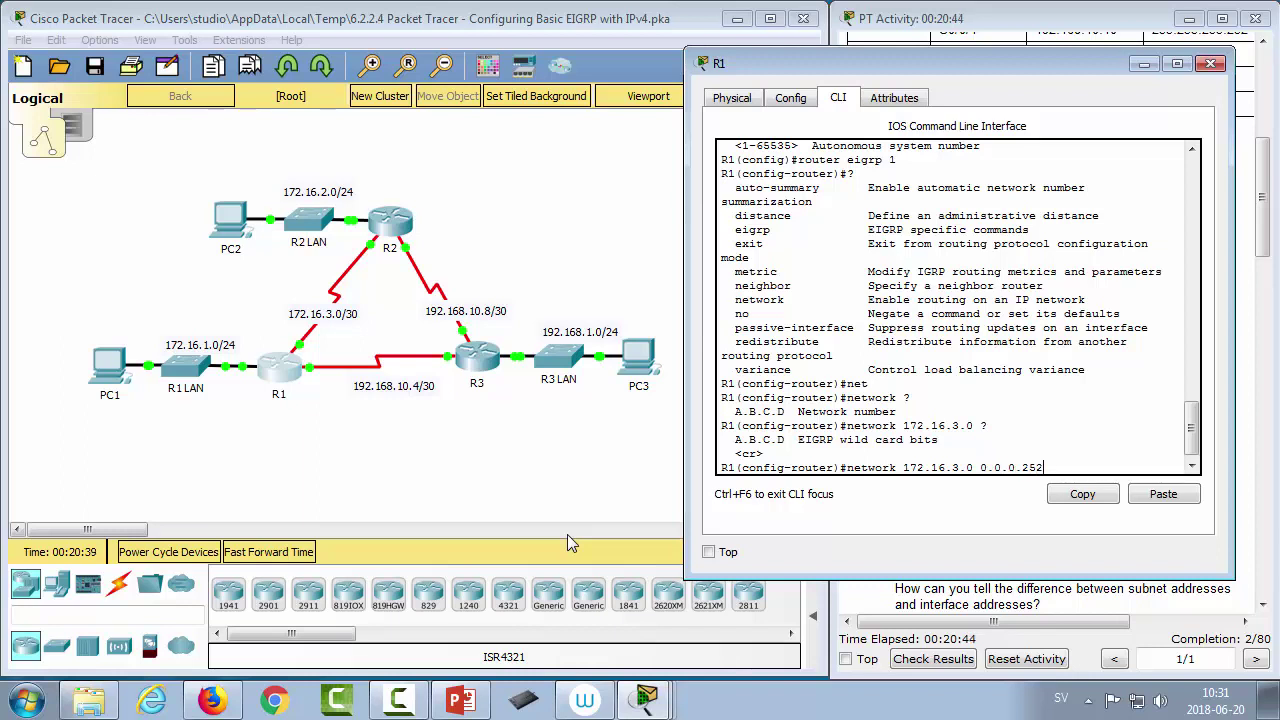
{"action": "key", "text": "BackSpace"}
{"action": "key", "text": "BackSpace"}
{"action": "type", "text": "3"}
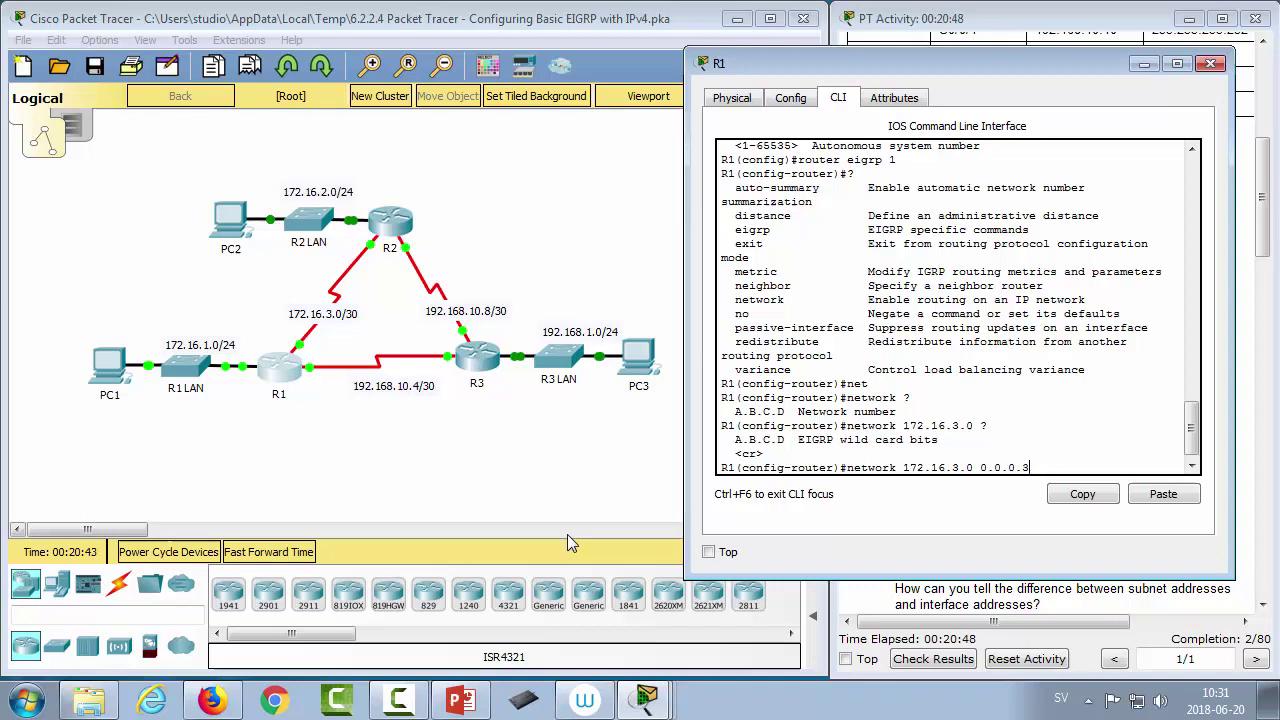
{"action": "key", "text": "Return"}
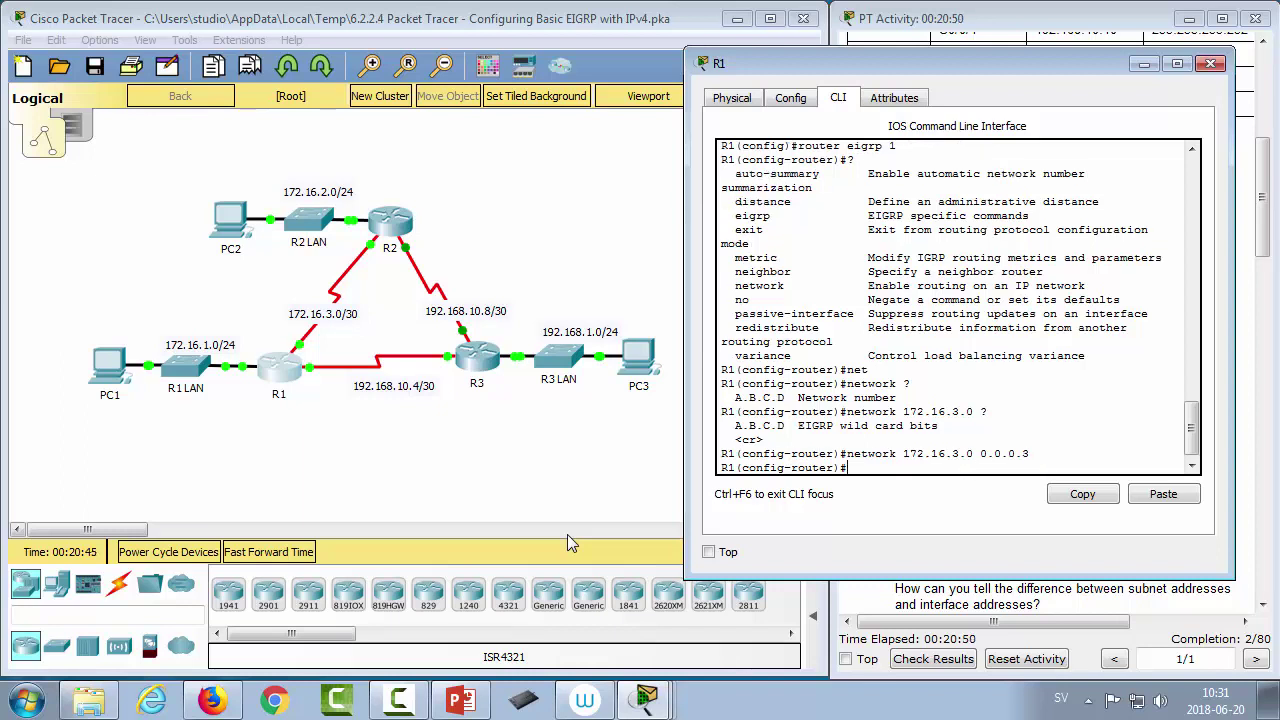
- Reuse the previous network statement to advertise 192.168.10.4 with wildcard mask 0.0.0.3 in R1's EIGRP process
{"action": "key", "text": "Up"}
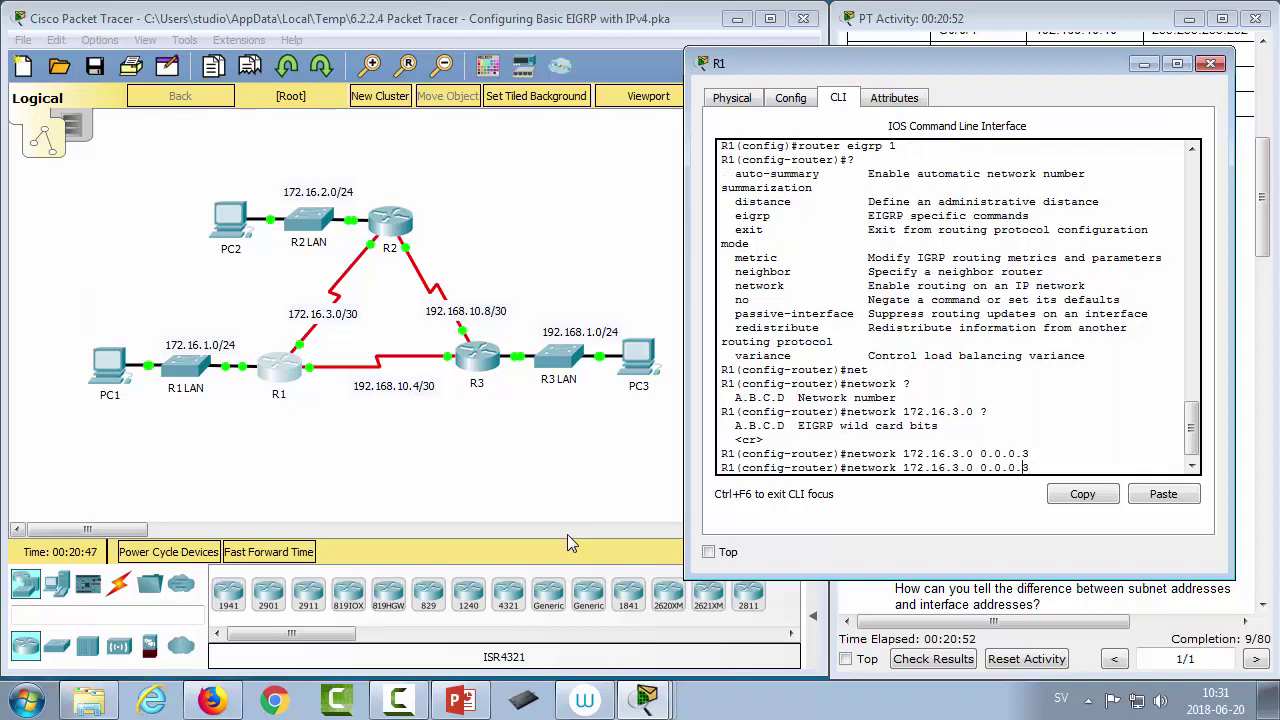
{"action": "key", "text": "Left"}
{"action": "key", "text": "Left"}
{"action": "key", "text": "Left"}
{"action": "key", "text": "BackSpace"}
{"action": "key", "text": "BackSpace"}
{"action": "key", "text": "BackSpace"}
{"action": "key", "text": "BackSpace"}
{"action": "key", "text": "BackSpace"}
{"action": "key", "text": "BackSpace"}
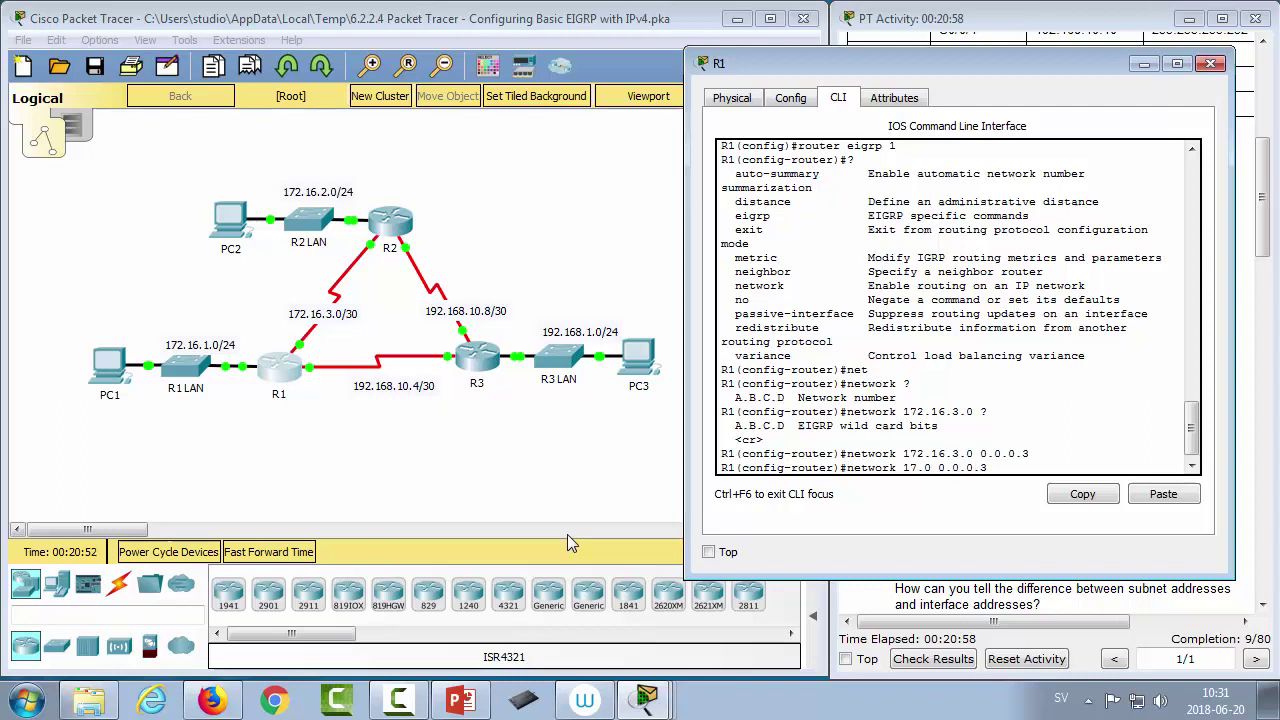
{"action": "key", "text": "BackSpace"}
{"action": "key", "text": "BackSpace"}
{"action": "key", "text": "BackSpace"}
{"action": "type", "text": "92.1"}
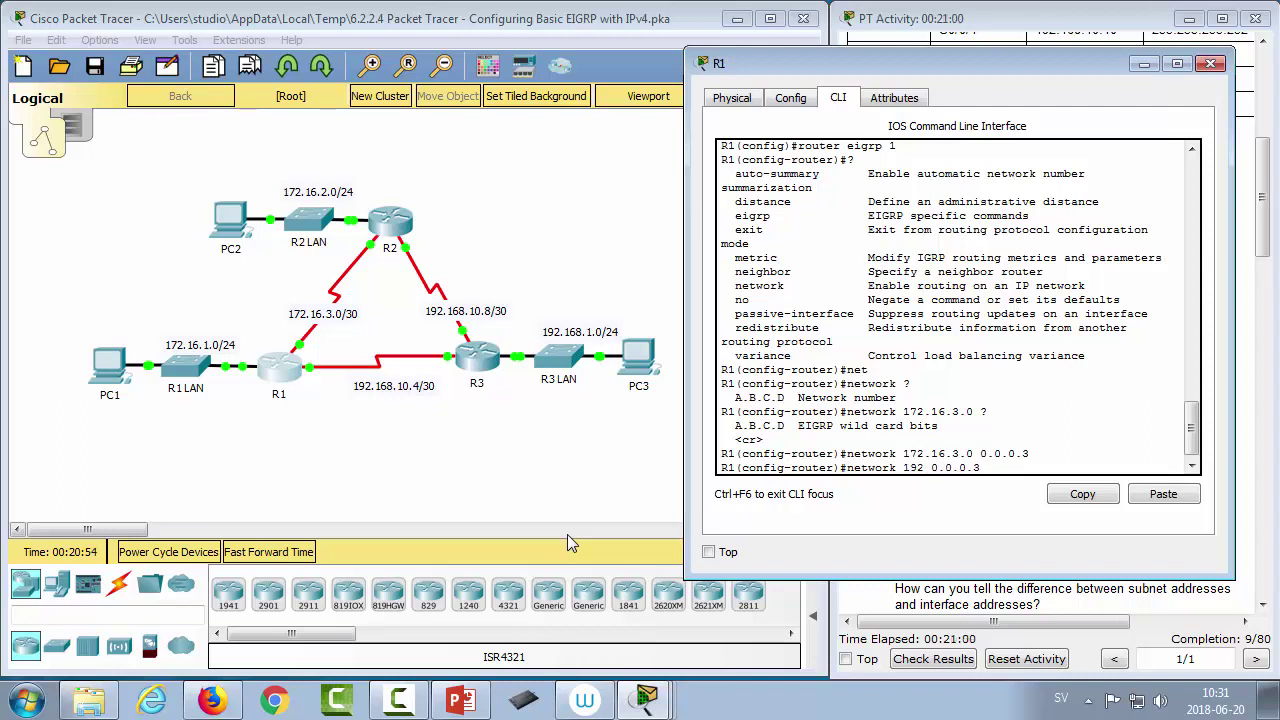
{"action": "type", "text": "68.10.4"}
{"action": "key", "text": "Return"}
- Advertise R1's LAN network 172.16.1.0 with wildcard mask 0.0.0.255 in the EIGRP process
{"action": "key", "text": "Up"}
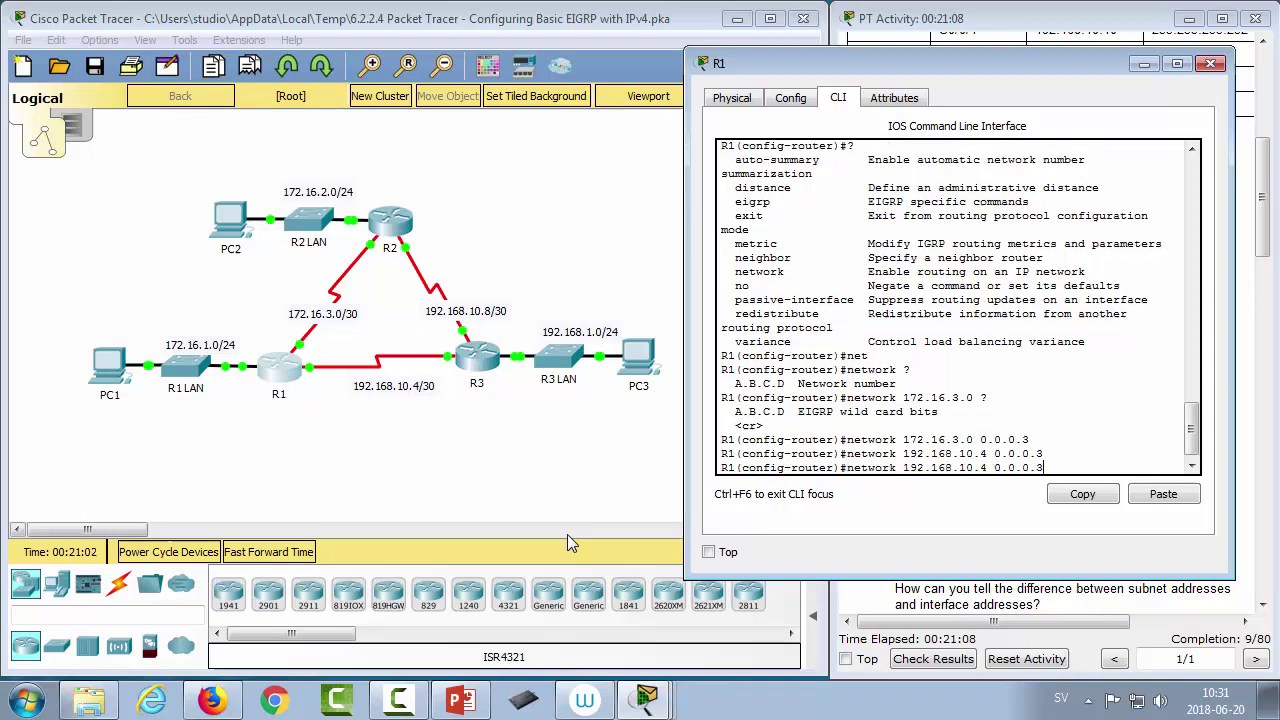
{"action": "key", "text": "BackSpace"}
{"action": "key", "text": "BackSpace"}
{"action": "key", "text": "BackSpace"}
{"action": "key", "text": "BackSpace"}
{"action": "key", "text": "BackSpace"}
{"action": "key", "text": "BackSpace"}
{"action": "key", "text": "BackSpace"}
{"action": "key", "text": "BackSpace"}
{"action": "key", "text": "BackSpace"}
{"action": "key", "text": "BackSpace"}
{"action": "key", "text": "BackSpace"}
{"action": "key", "text": "BackSpace"}
{"action": "key", "text": "BackSpace"}
{"action": "key", "text": "BackSpace"}
{"action": "key", "text": "BackSpace"}
{"action": "key", "text": "BackSpace"}
{"action": "key", "text": "BackSpace"}
{"action": "key", "text": "BackSpace"}
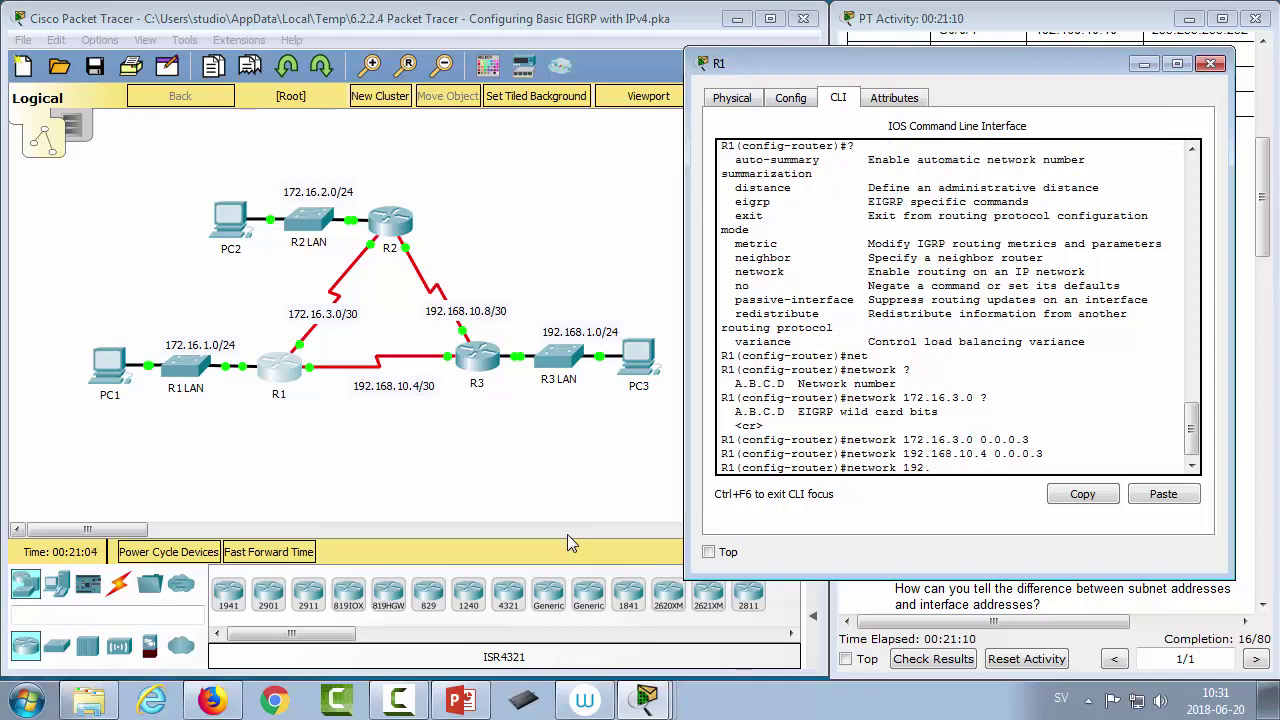
{"action": "type", "text": "72.16.1.0 0.0.0."}
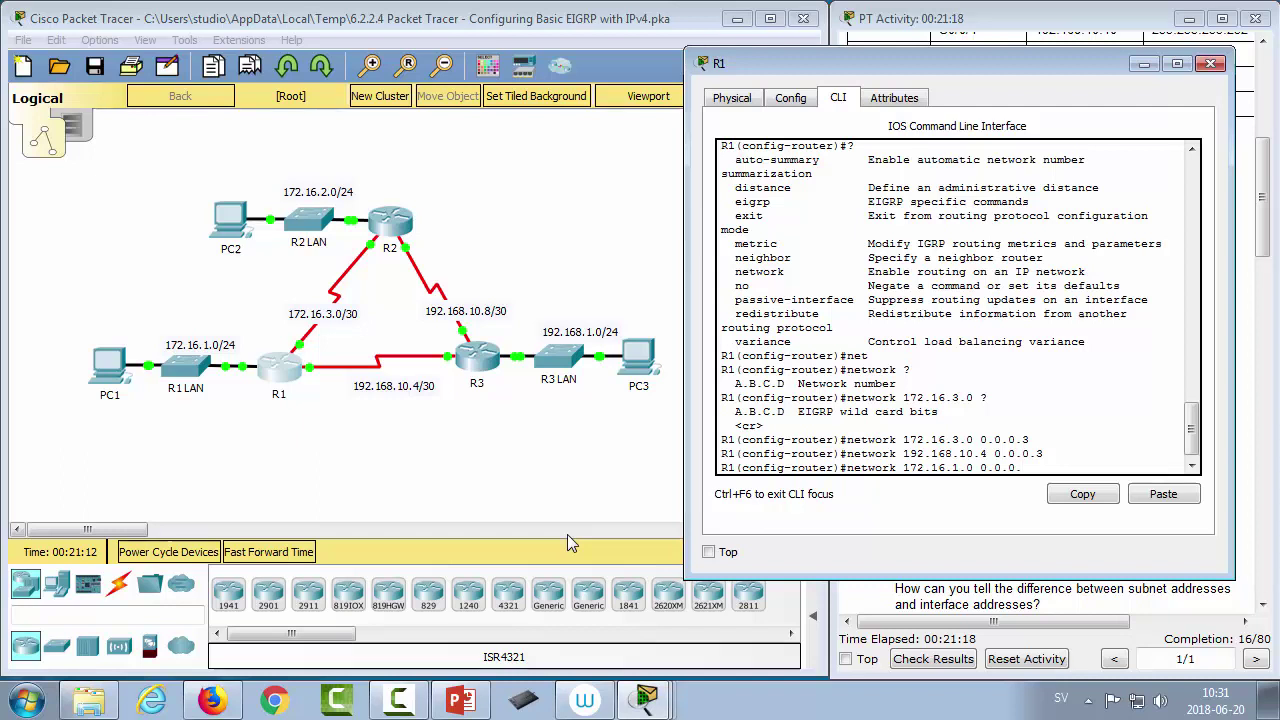
{"action": "type", "text": "255"}
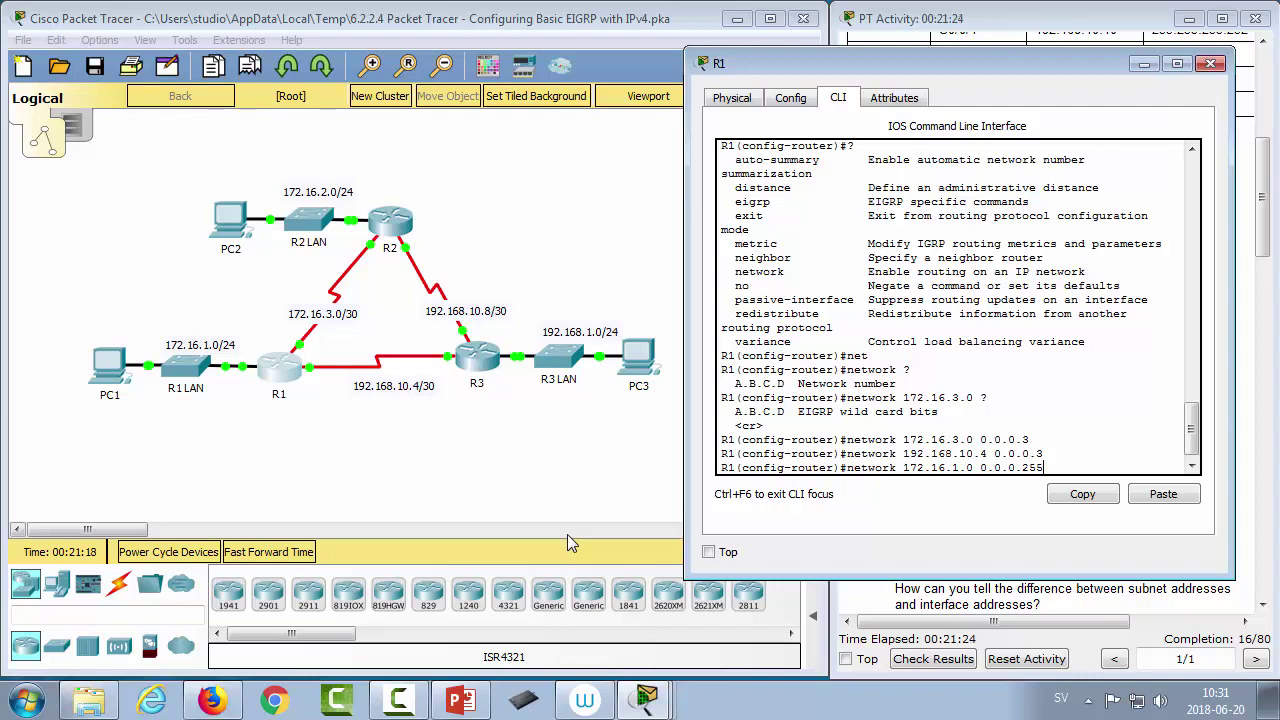
{"action": "key", "text": "Return"}
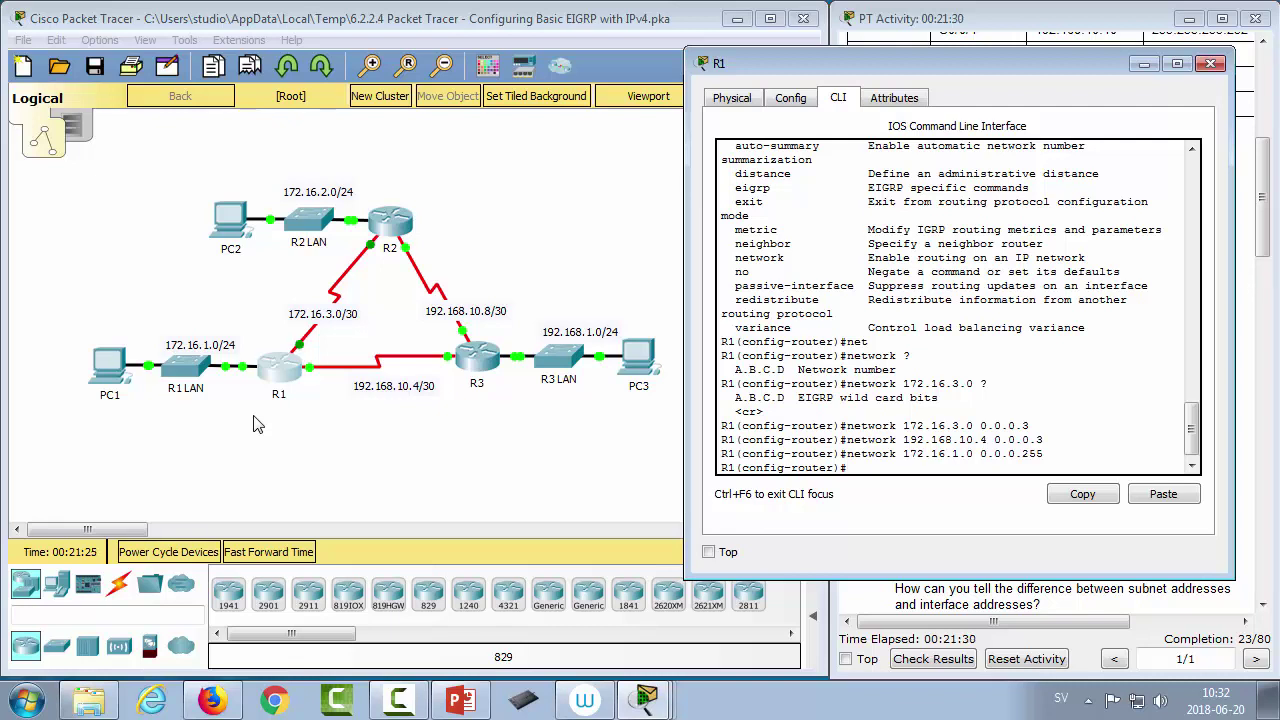
- Check R1's LAN-side port in the topology and make gigabitEthernet 0/1 a passive interface in R1's EIGRP process
{"action": "left_click", "coordinate": [250, 478]}
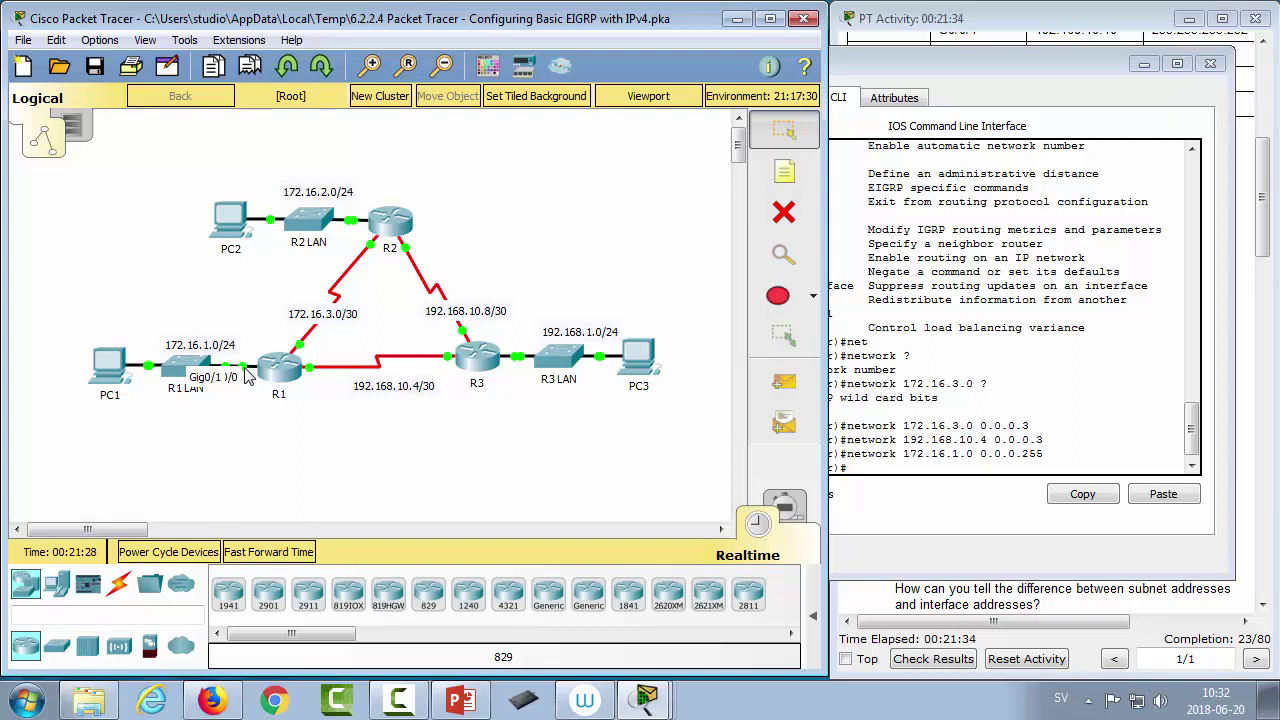
{"action": "left_click", "coordinate": [962, 520]}
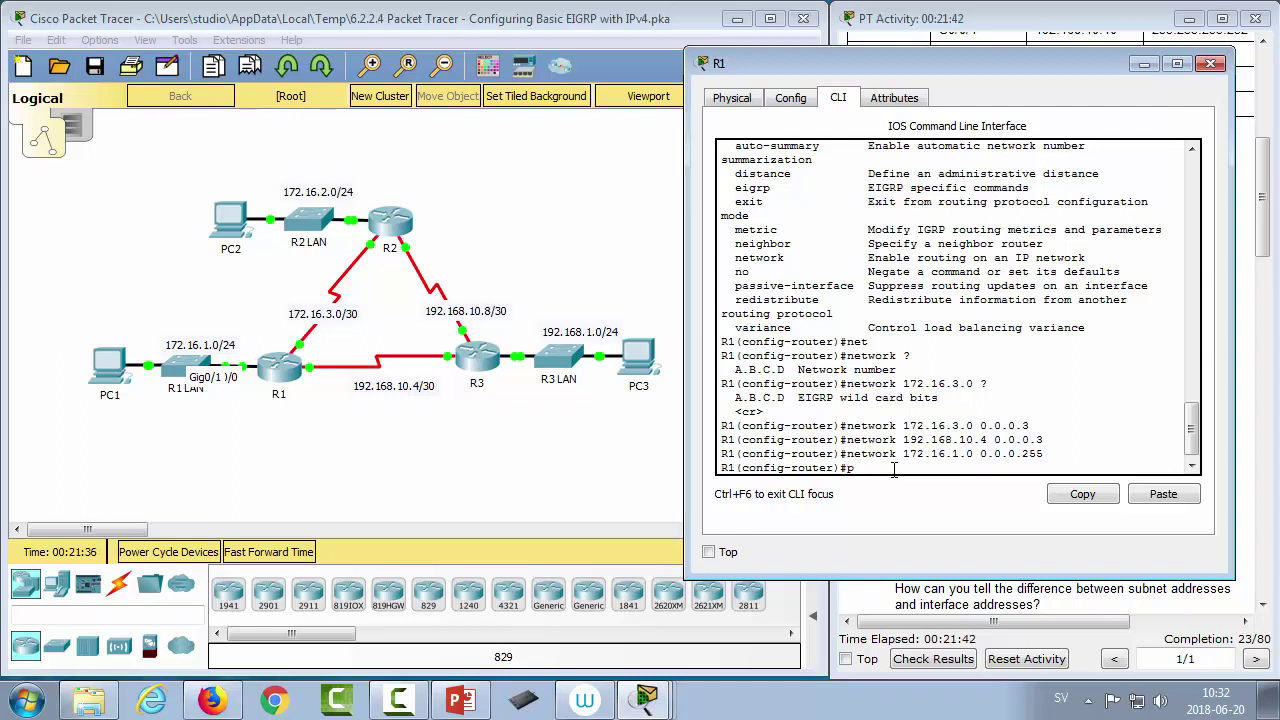
{"action": "type", "text": "ass"}
{"action": "key", "text": "Tab"}
{"action": "type", "text": "gig"}
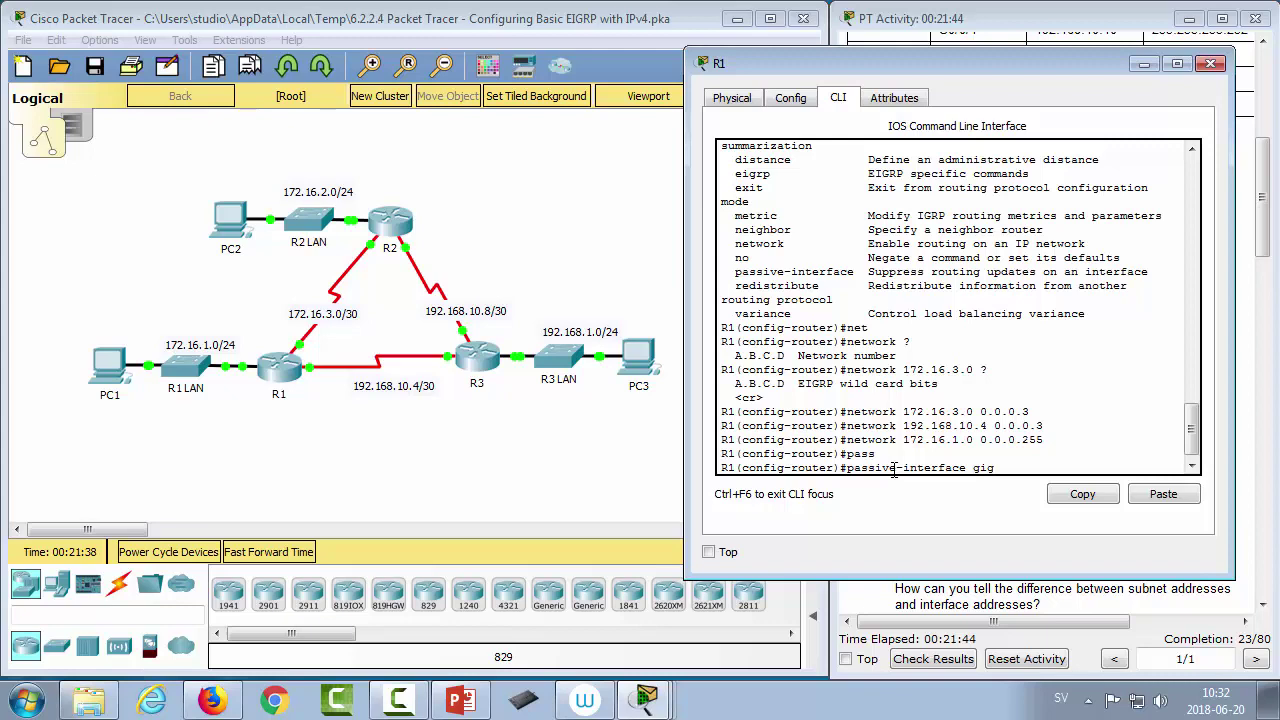
{"action": "key", "text": "Tab"}
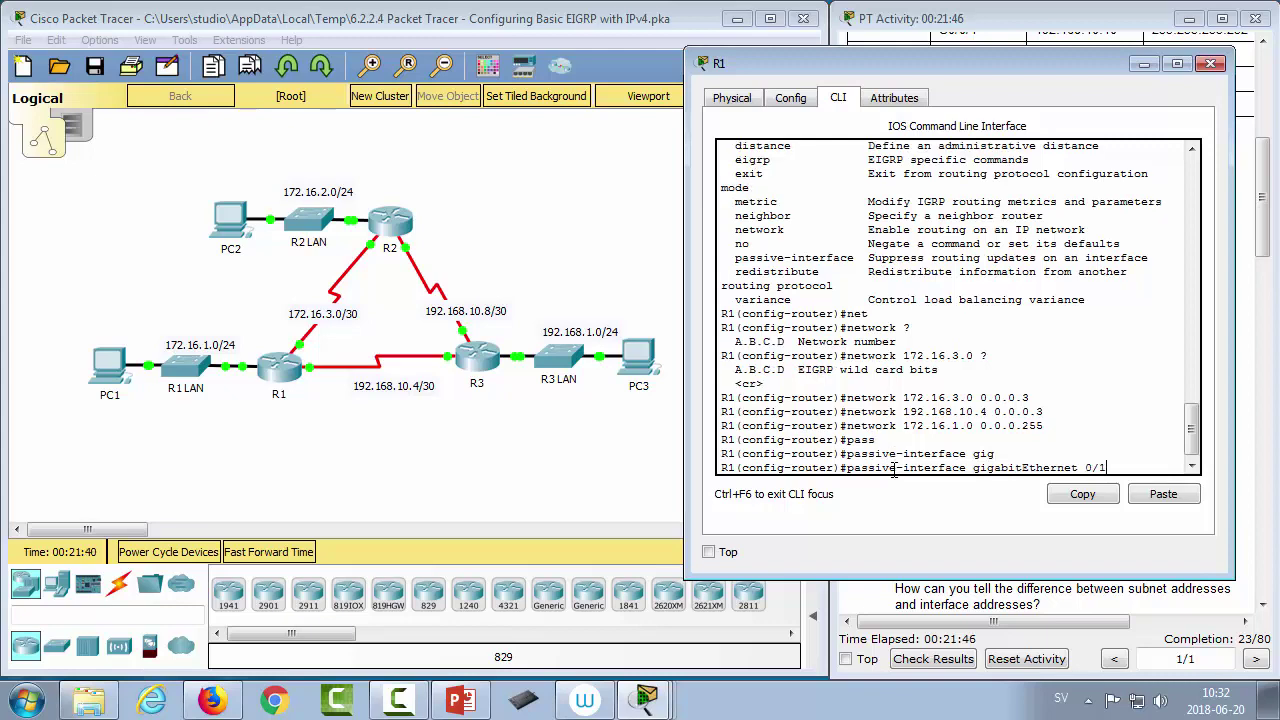
{"action": "type", "text": "0/1"}
{"action": "key", "text": "Return"}
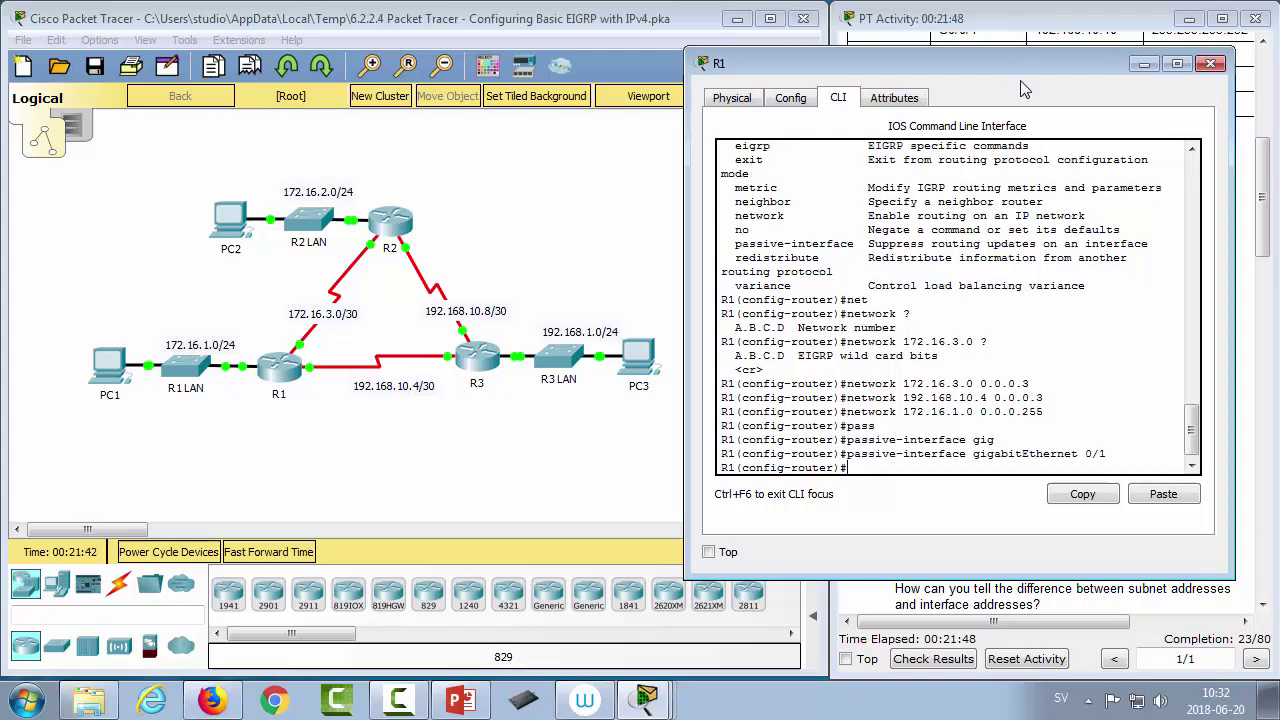
- Review the activity instructions, disable automatic summarization in R1's EIGRP process and close R1's window
{"action": "left_click_drag", "start_coordinate": [994, 65], "coordinate": [559, 91]}
{"action": "left_click", "coordinate": [1005, 432]}
{"action": "scroll", "coordinate": [1005, 432], "scroll_direction": "down", "scroll_amount": 7}
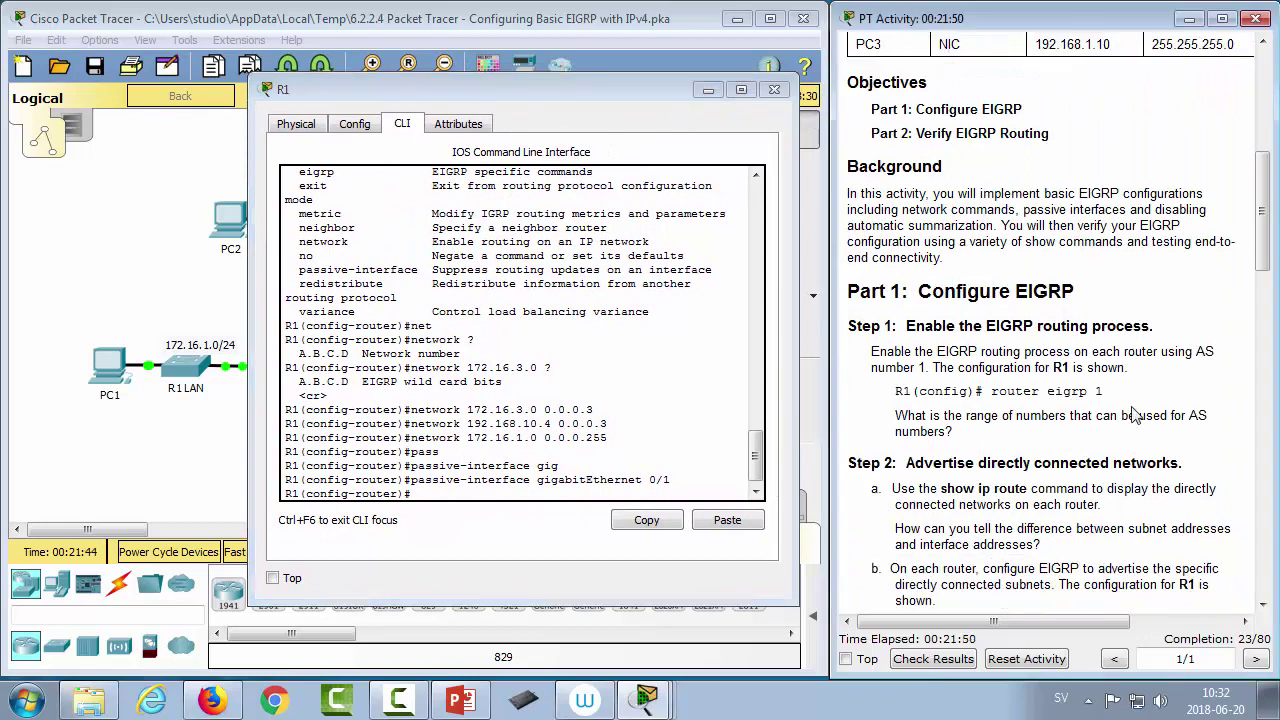
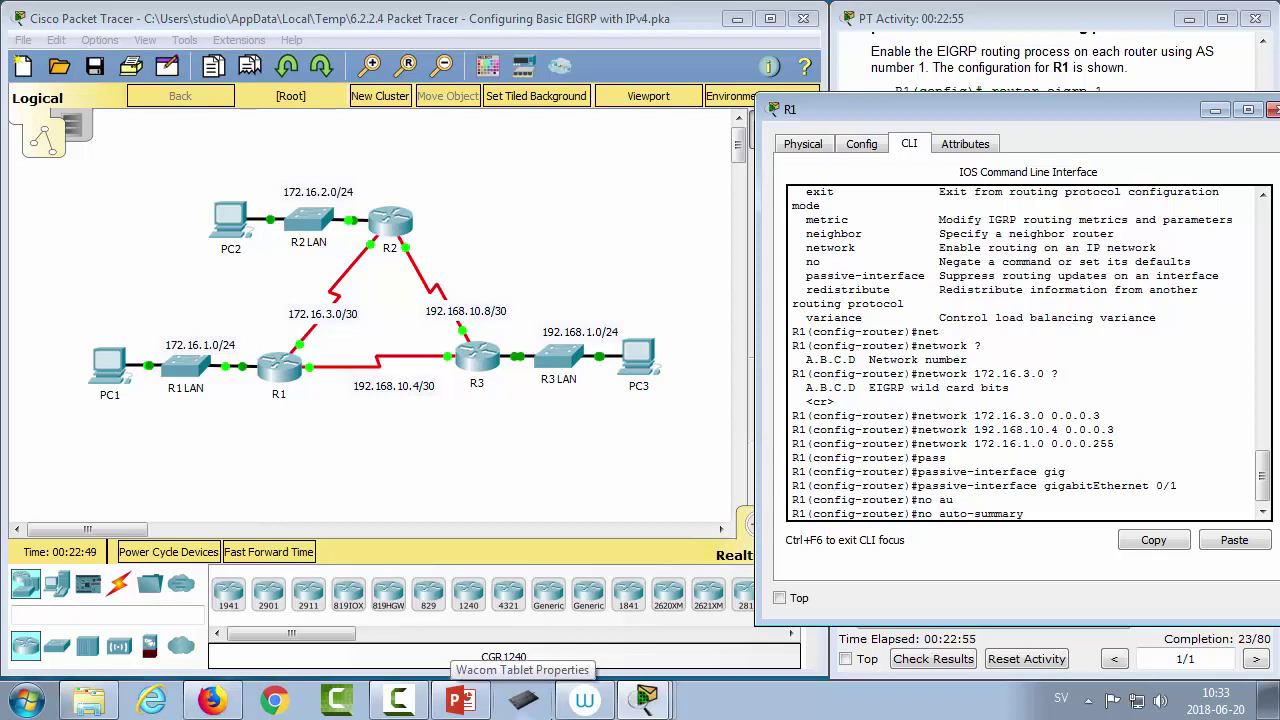
{"action": "key", "text": "Return"}
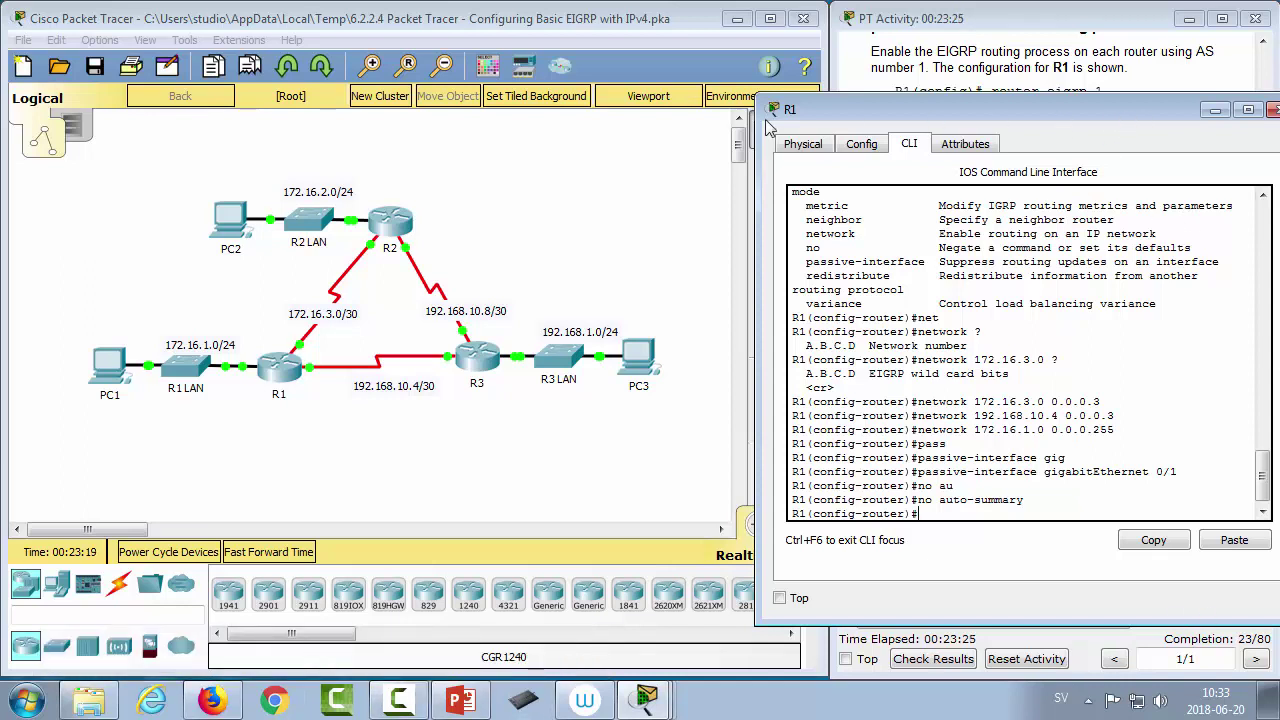
{"action": "left_click", "coordinate": [590, 119]}
{"action": "left_click", "coordinate": [1146, 124]}
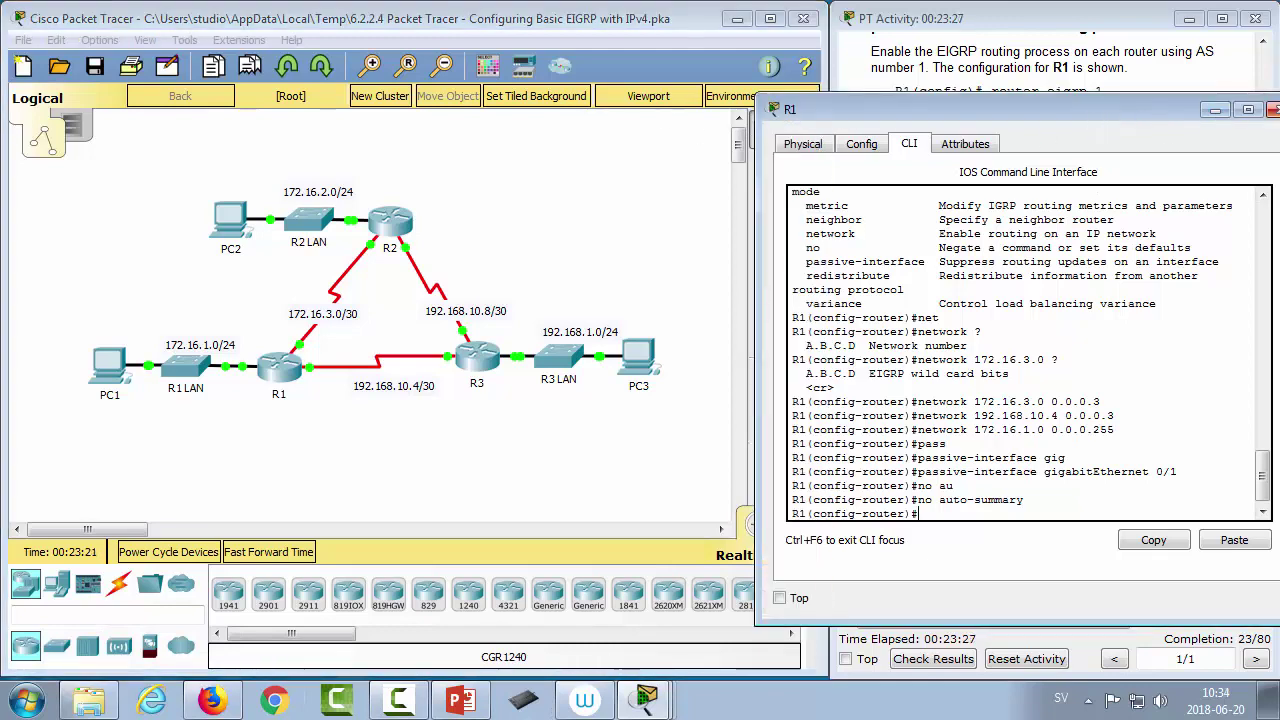
{"action": "left_click", "coordinate": [1272, 110]}
- Open router R2's command line beside the topology and enter privileged EXEC mode
{"action": "left_click", "coordinate": [392, 222]}
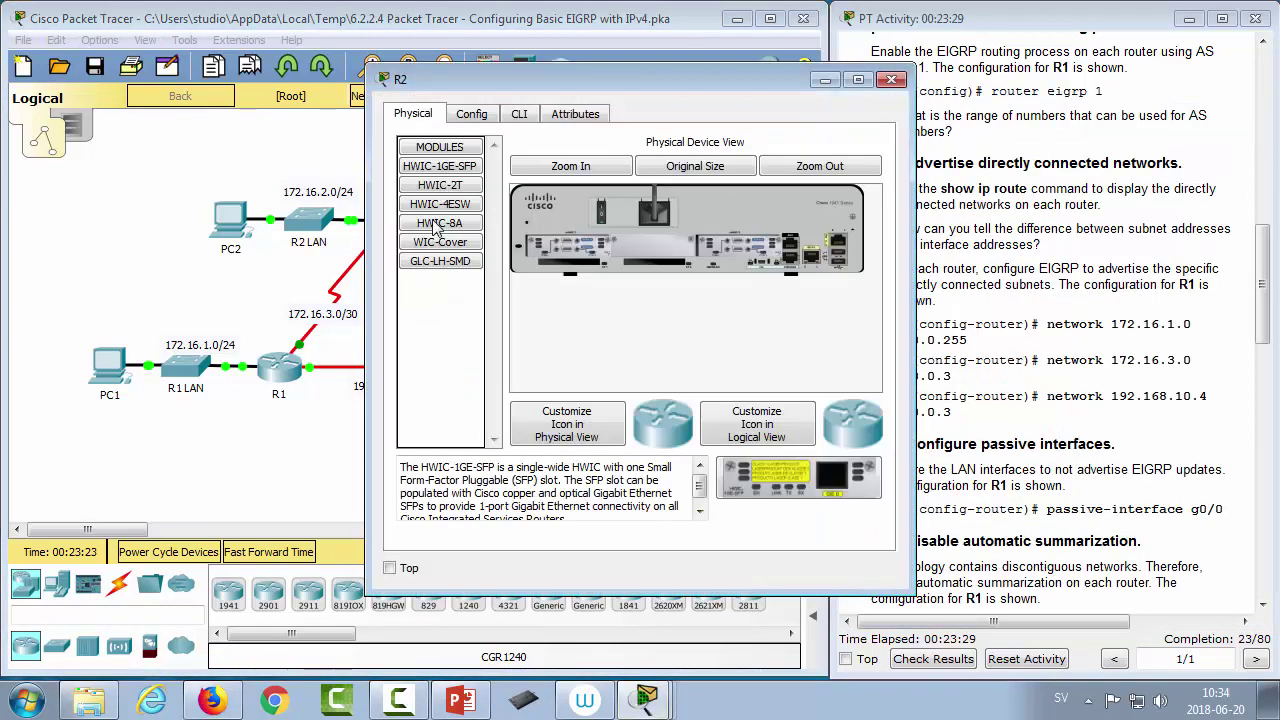
{"action": "left_click_drag", "start_coordinate": [514, 84], "coordinate": [715, 100]}
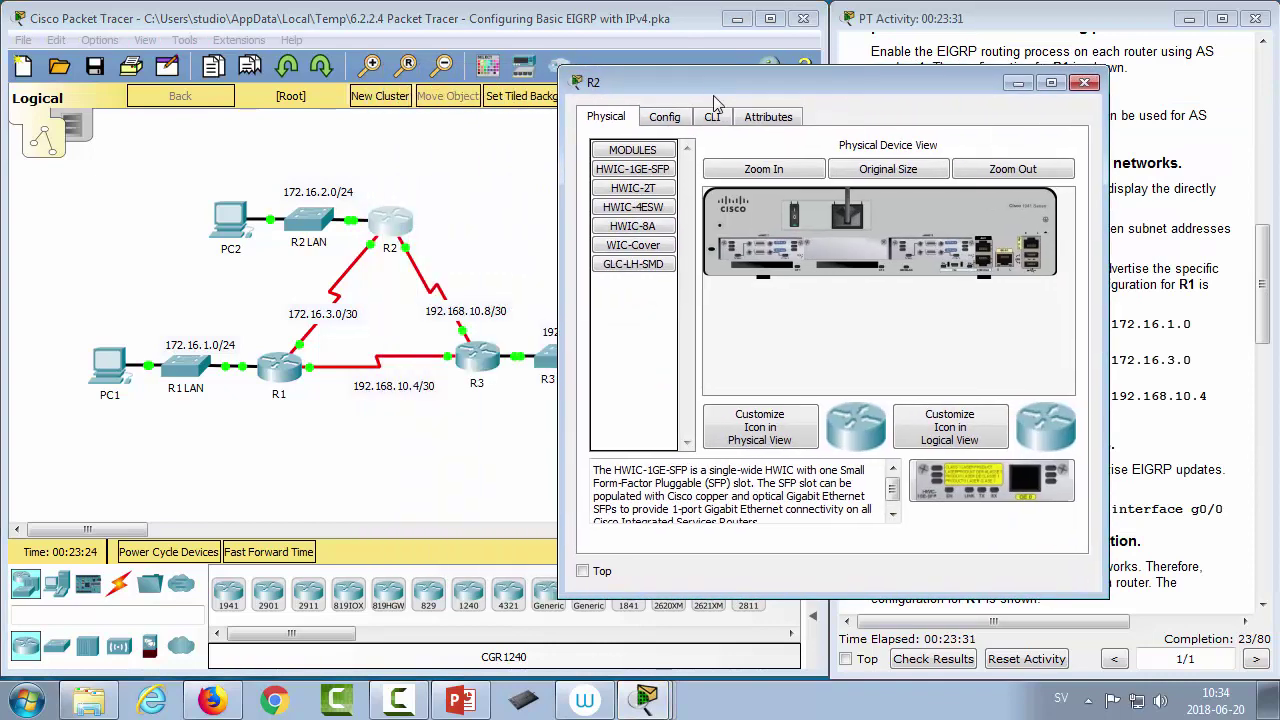
{"action": "left_click", "coordinate": [712, 116]}
{"action": "key", "text": "Return"}
{"action": "type", "text": "e"}
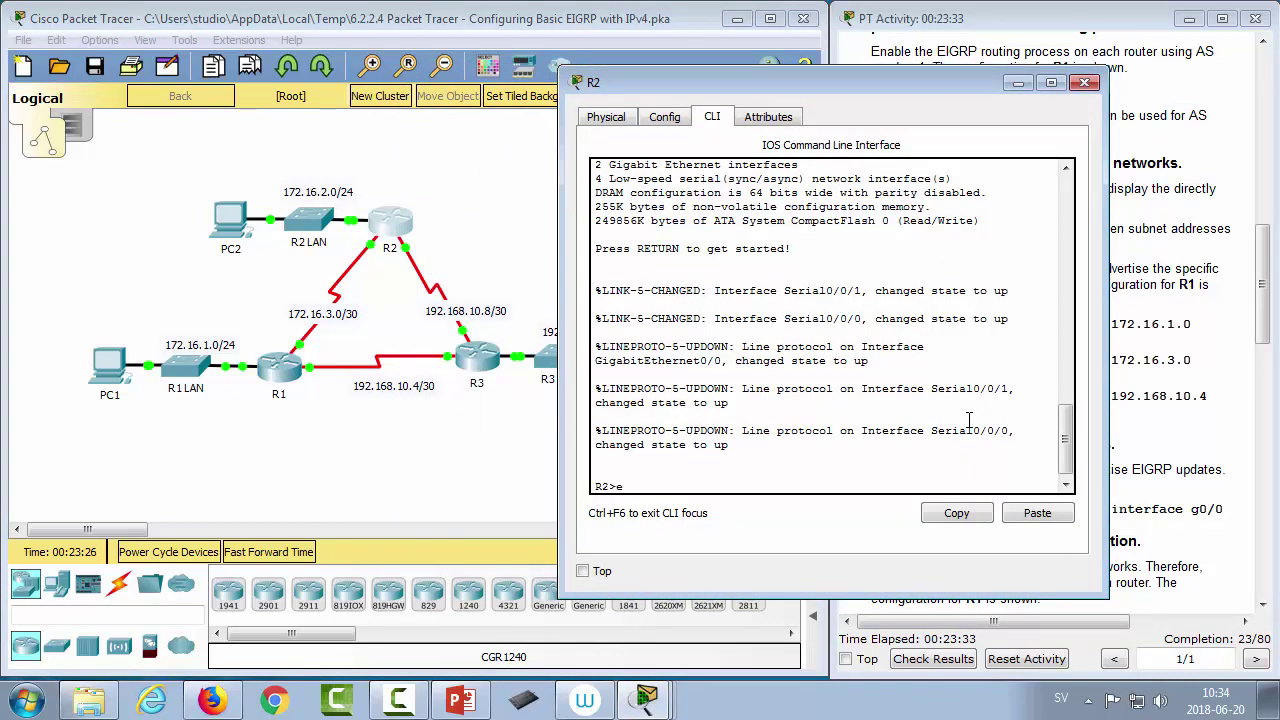
{"action": "type", "text": "na"}
{"action": "key", "text": "Return"}
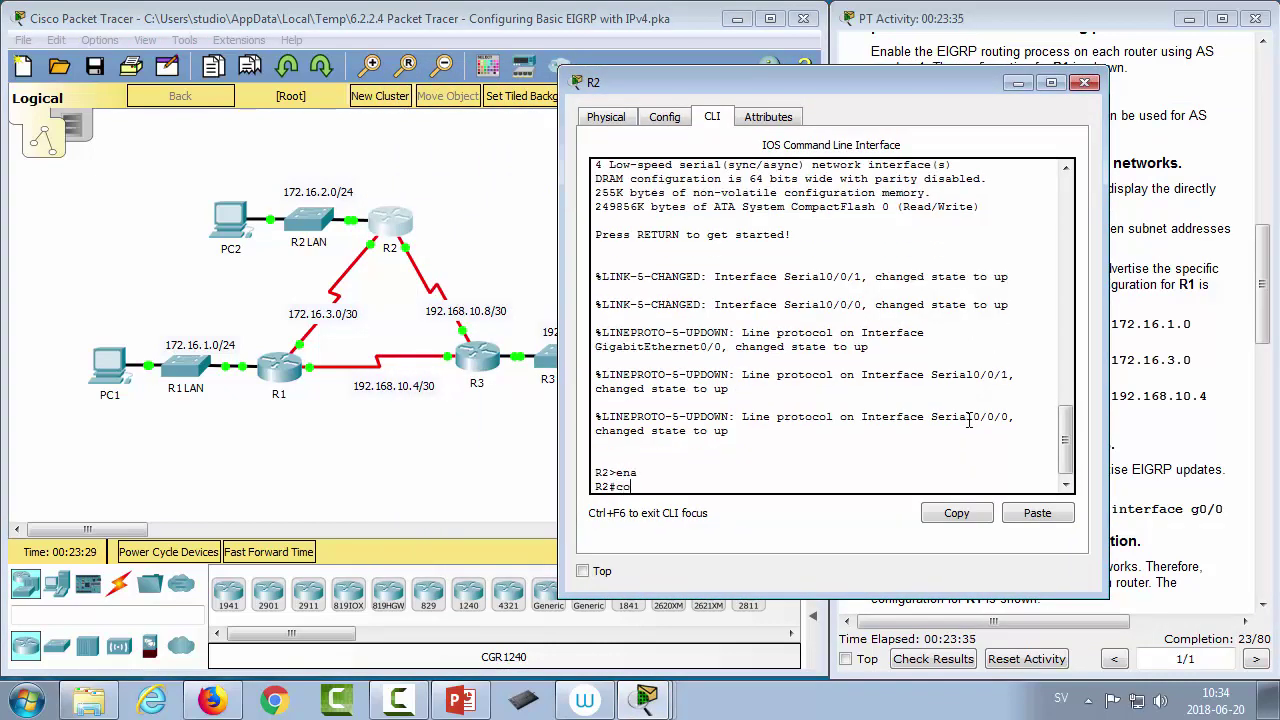
- Enter global configuration mode on R2 and enable the EIGRP routing process with AS number 1
{"action": "type", "text": "conf t"}
{"action": "key", "text": "Return"}
{"action": "type", "text": "router ei"}
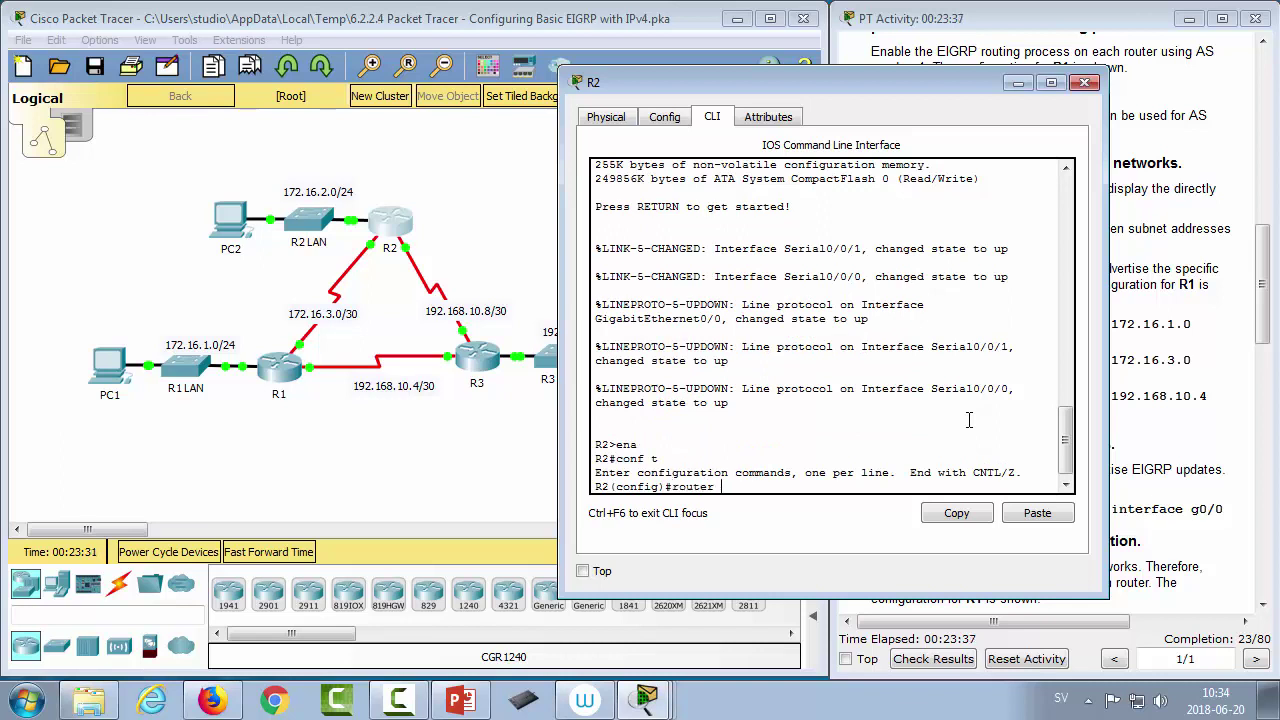
{"action": "key", "text": "Tab"}
{"action": "type", "text": "1"}
{"action": "key", "text": "Return"}
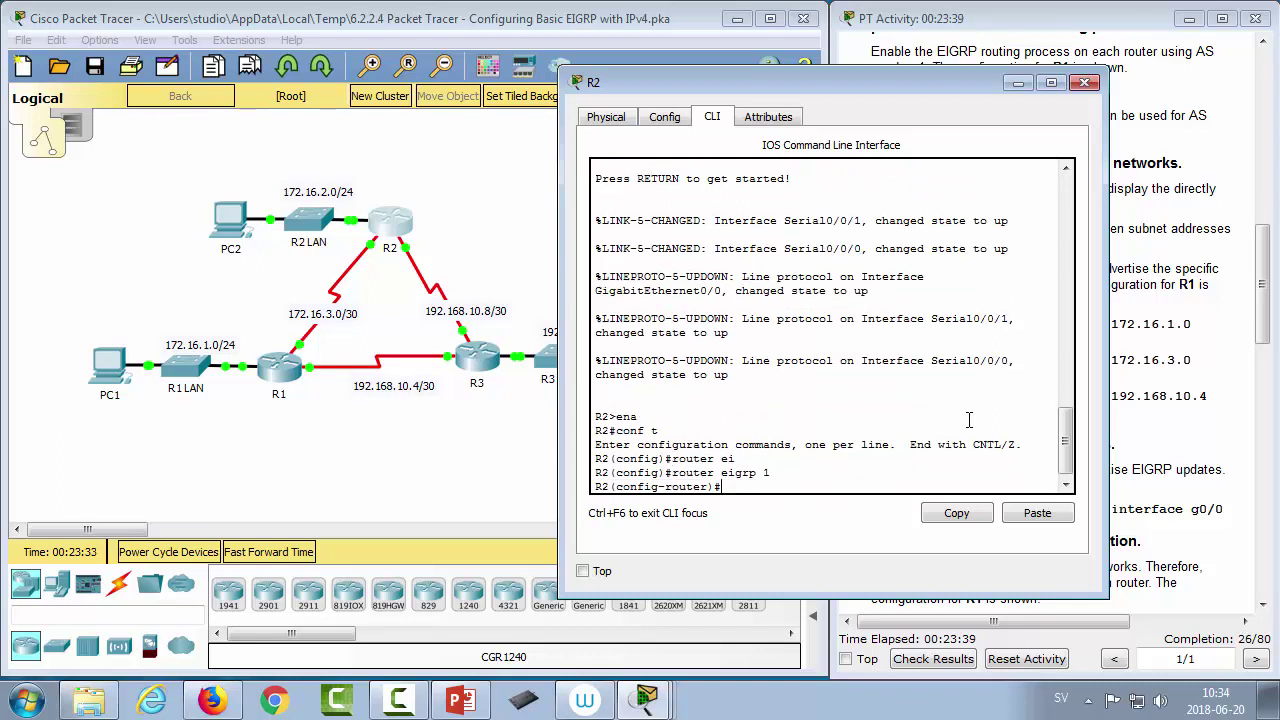
- Disable automatic summarization in R2's EIGRP process
{"action": "type", "text": "no au"}
{"action": "key", "text": "Tab"}
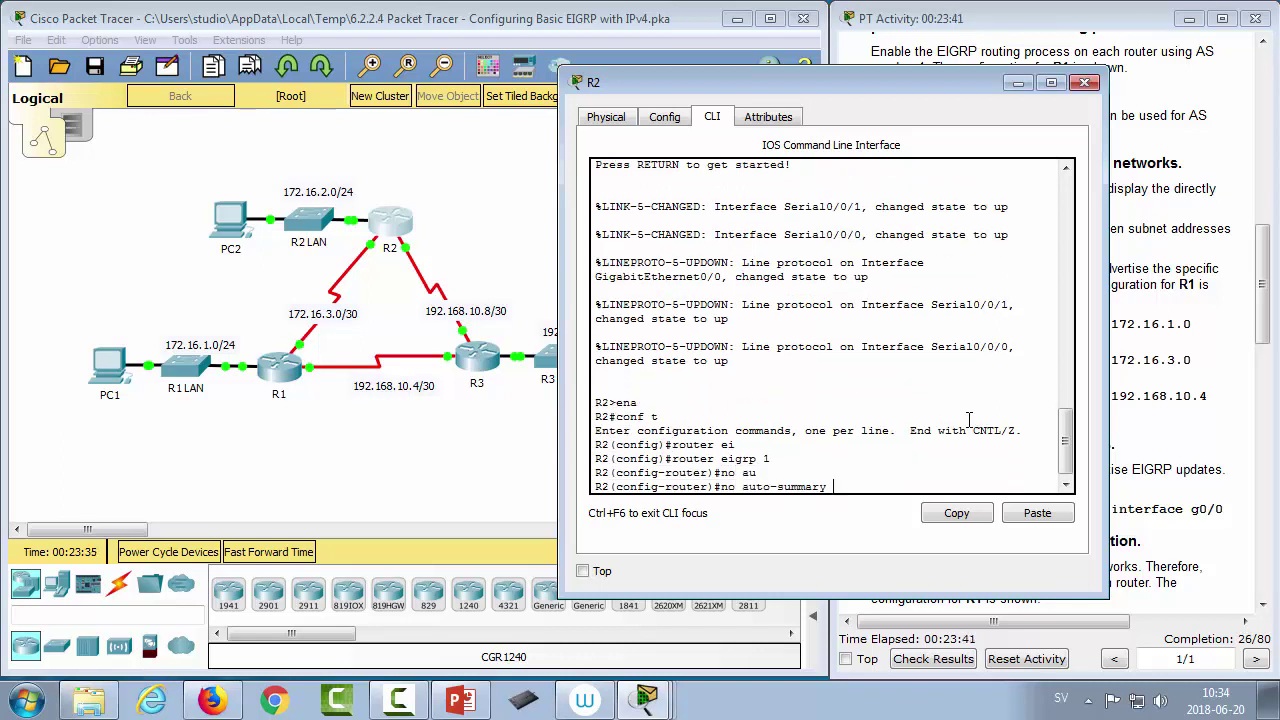
{"action": "key", "text": "Return"}
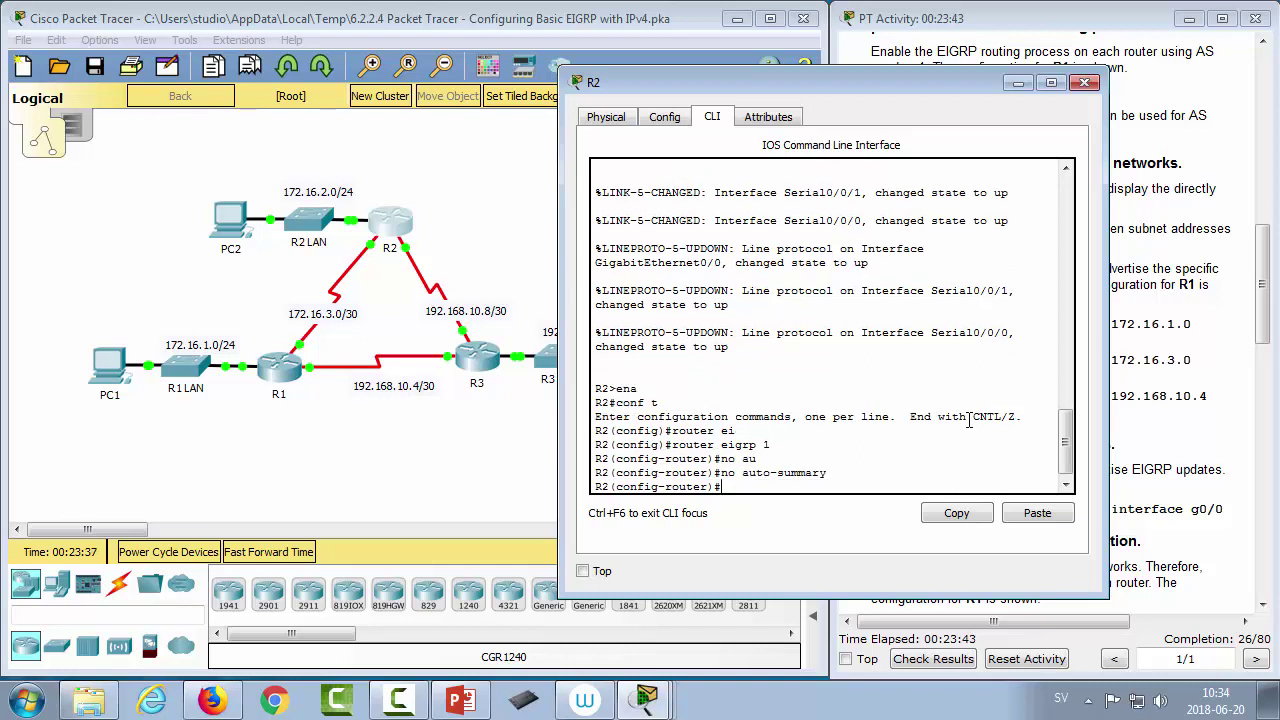
- Advertise R2's LAN network 172.16.2.0 with wildcard mask 0.0.0.255 in the EIGRP process
{"action": "type", "text": "no"}
{"action": "key", "text": "BackSpace"}
{"action": "key", "text": "BackSpace"}
{"action": "key", "text": "BackSpace"}
{"action": "type", "text": "net"}
{"action": "key", "text": "Tab"}
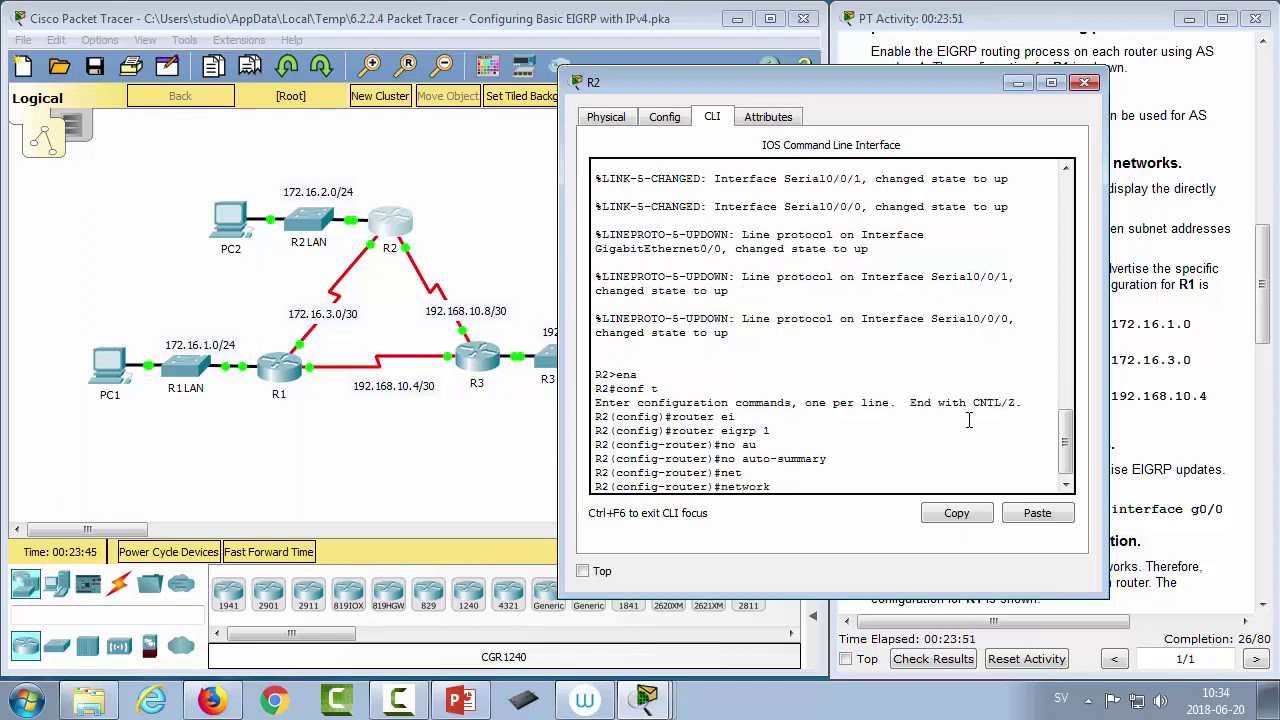
{"action": "type", "text": "172.16.2.0 0.0.0.255"}
{"action": "key", "text": "Return"}
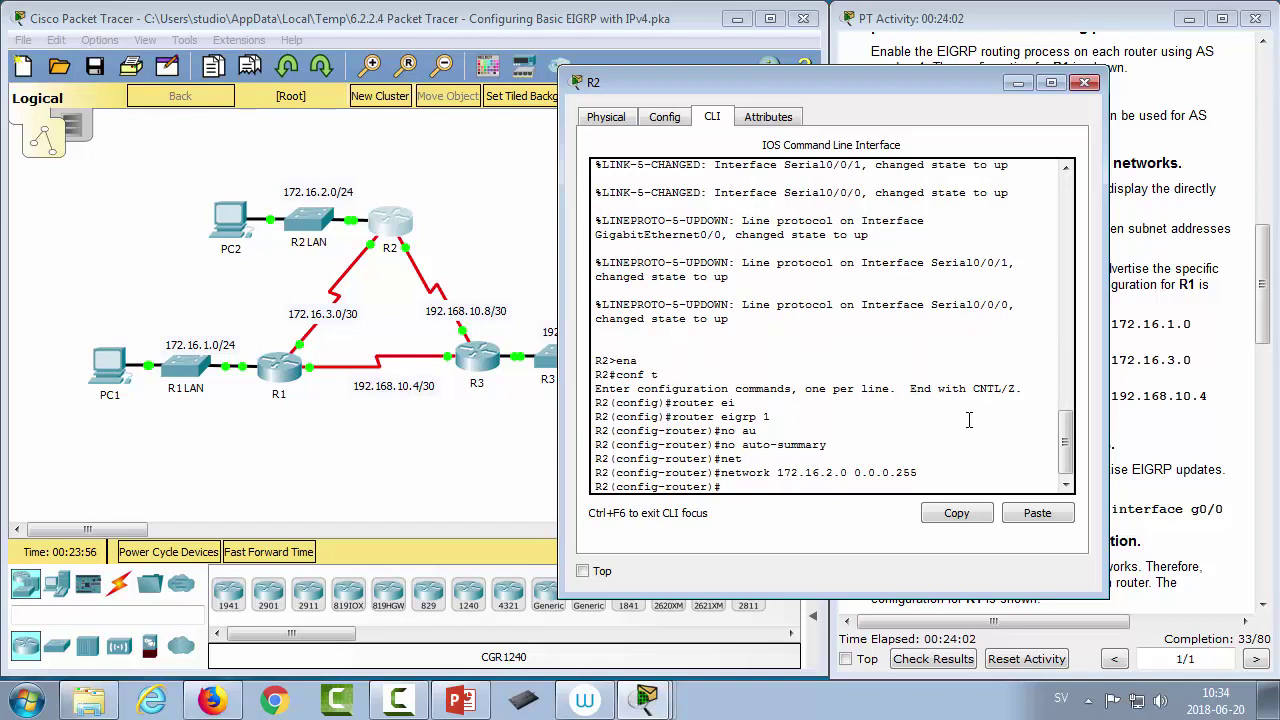
- Rework the previous network statement to advertise 192.168.10.8 with wildcard mask 0.0.0.3 on R2
{"action": "key", "text": "Up"}
{"action": "key", "text": "BackSpace"}
{"action": "key", "text": "BackSpace"}
{"action": "key", "text": "BackSpace"}
{"action": "key", "text": "BackSpace"}
{"action": "key", "text": "BackSpace"}
{"action": "key", "text": "BackSpace"}
{"action": "key", "text": "BackSpace"}
{"action": "key", "text": "BackSpace"}
{"action": "key", "text": "BackSpace"}
{"action": "key", "text": "BackSpace"}
{"action": "key", "text": "BackSpace"}
{"action": "key", "text": "BackSpace"}
{"action": "key", "text": "BackSpace"}
{"action": "key", "text": "BackSpace"}
{"action": "key", "text": "BackSpace"}
{"action": "key", "text": "BackSpace"}
{"action": "key", "text": "BackSpace"}
{"action": "key", "text": "BackSpace"}
{"action": "key", "text": "BackSpace"}
{"action": "key", "text": "BackSpace"}
{"action": "type", "text": "192.168.10.8 "}
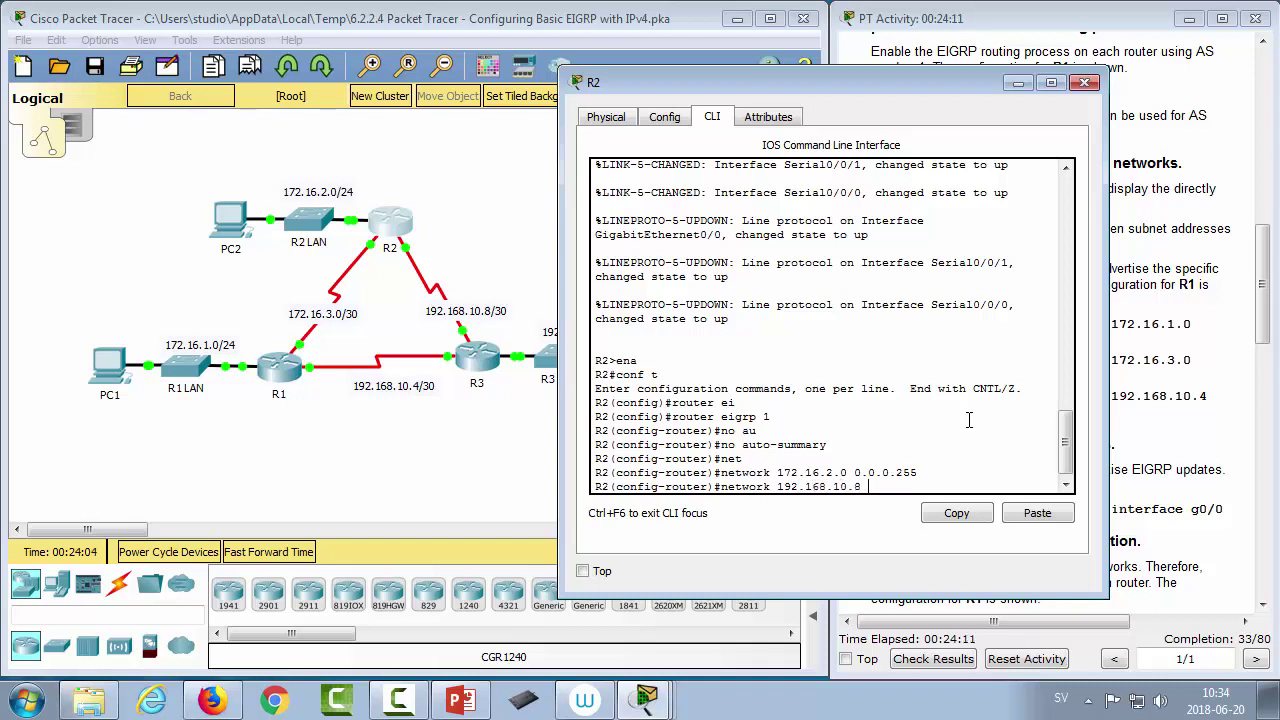
{"action": "type", "text": "0.0.0.3"}
{"action": "key", "text": "Return"}
- Recall the last network statement and replace its address to advertise 172.16.3.0 with wildcard mask 0.0.0.3 on R2
{"action": "key", "text": "Up"}
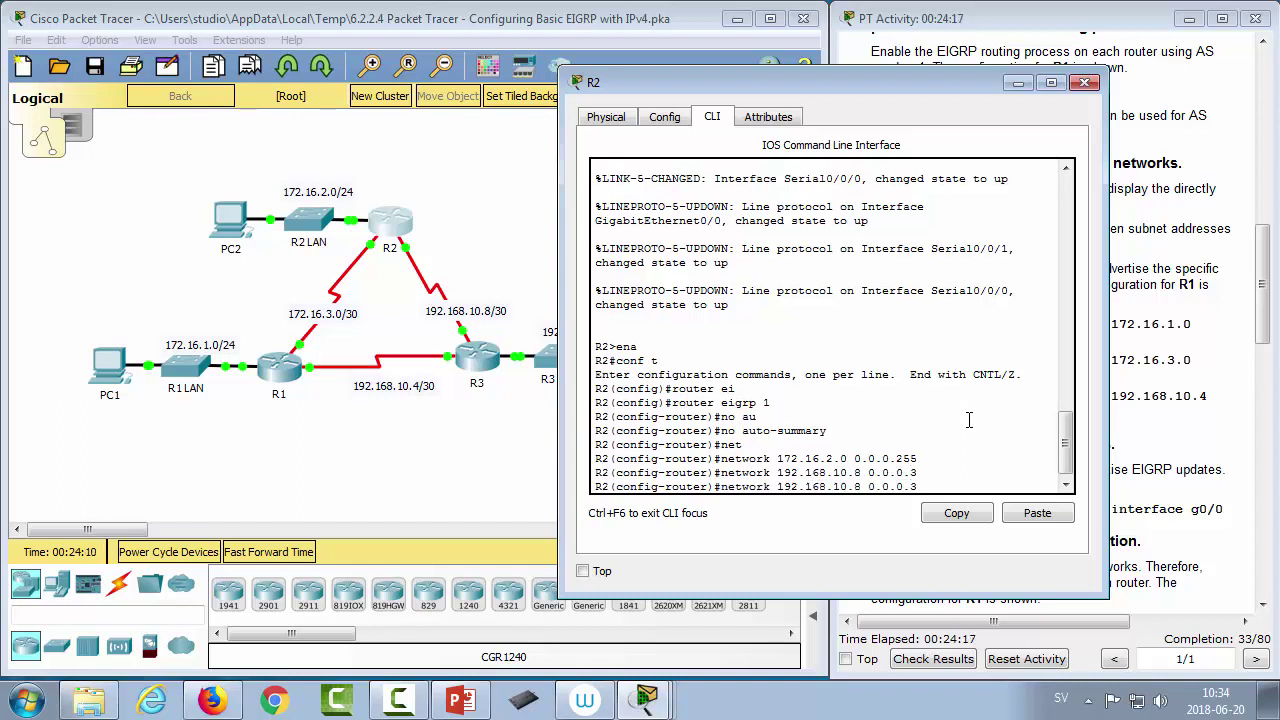
{"action": "key", "text": "Left"}
{"action": "key", "text": "Left"}
{"action": "key", "text": "Left"}
{"action": "key", "text": "Left"}
{"action": "key", "text": "Left"}
{"action": "key", "text": "Left"}
{"action": "key", "text": "Left"}
{"action": "key", "text": "Left"}
{"action": "key", "text": "BackSpace"}
{"action": "key", "text": "BackSpace"}
{"action": "key", "text": "BackSpace"}
{"action": "key", "text": "BackSpace"}
{"action": "key", "text": "BackSpace"}
{"action": "key", "text": "BackSpace"}
{"action": "key", "text": "BackSpace"}
{"action": "key", "text": "BackSpace"}
{"action": "key", "text": "BackSpace"}
{"action": "key", "text": "BackSpace"}
{"action": "key", "text": "BackSpace"}
{"action": "key", "text": "BackSpace"}
{"action": "type", "text": "172.16.3.0"}
{"action": "key", "text": "Return"}
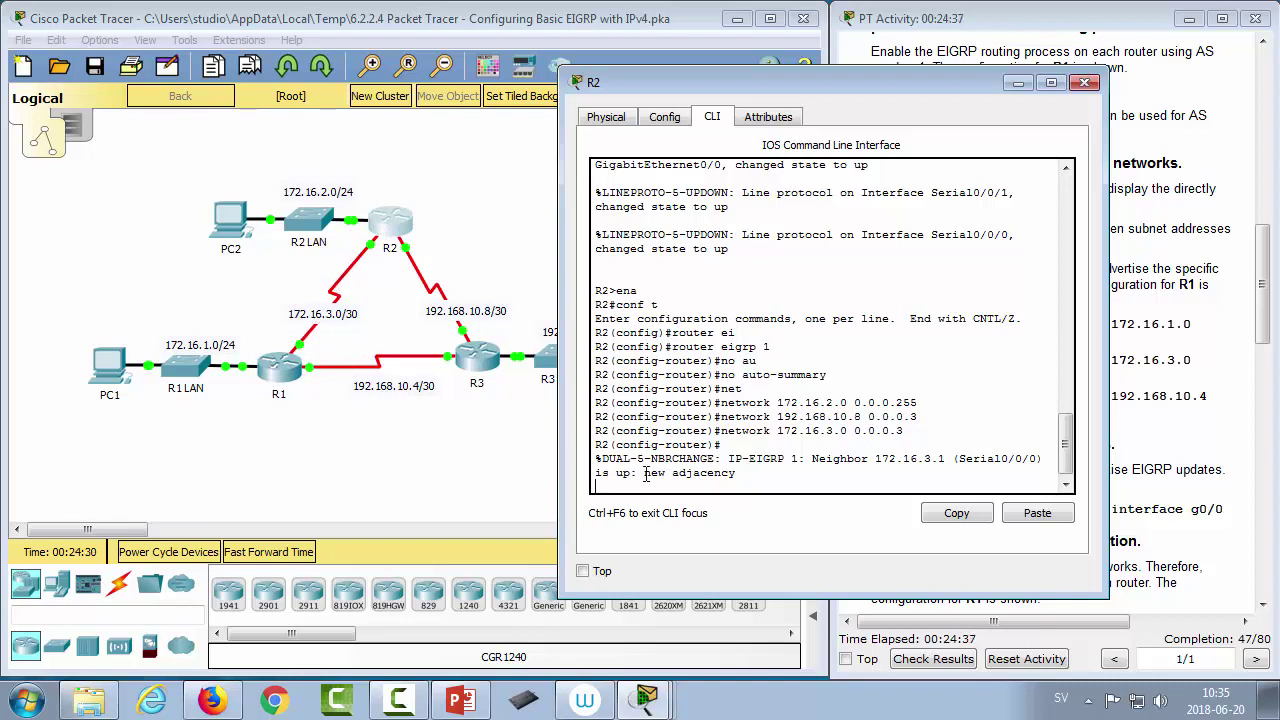
- Make gigabitEthernet 0/1 a passive interface in R2's EIGRP process and return to privileged EXEC mode
{"action": "left_click_drag", "start_coordinate": [738, 474], "coordinate": [582, 458]}
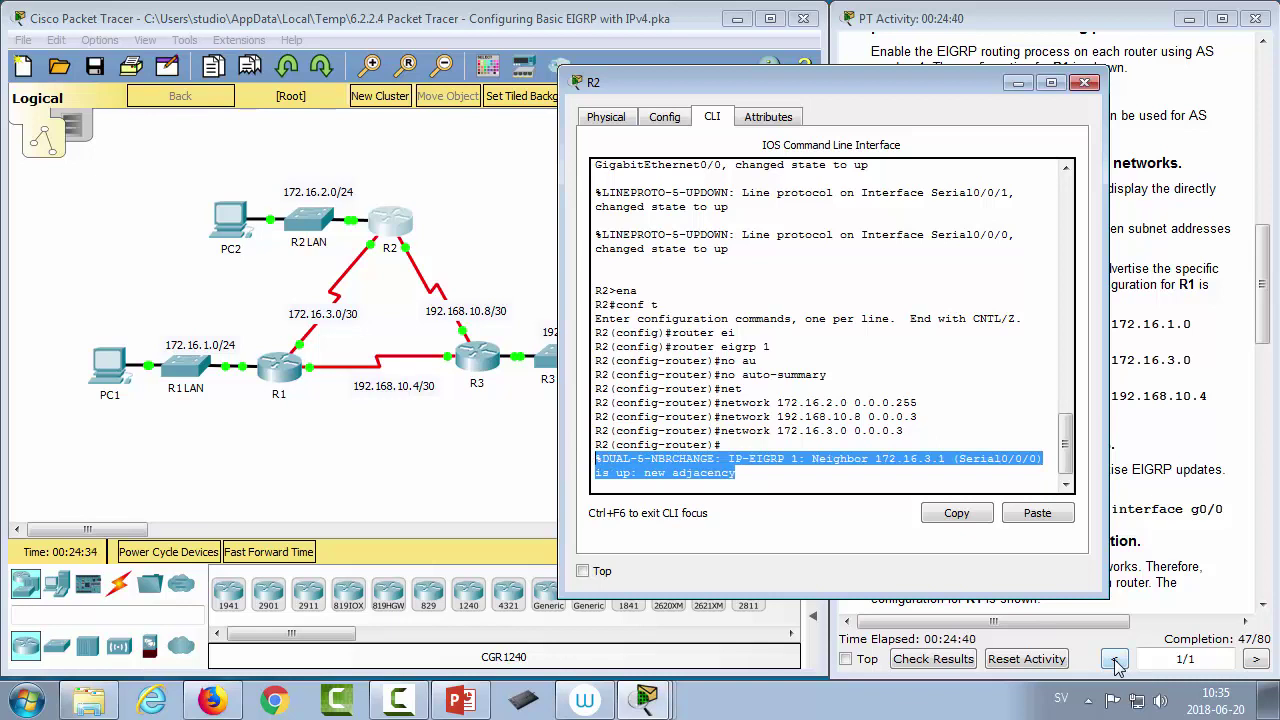
{"action": "left_click", "coordinate": [835, 477]}
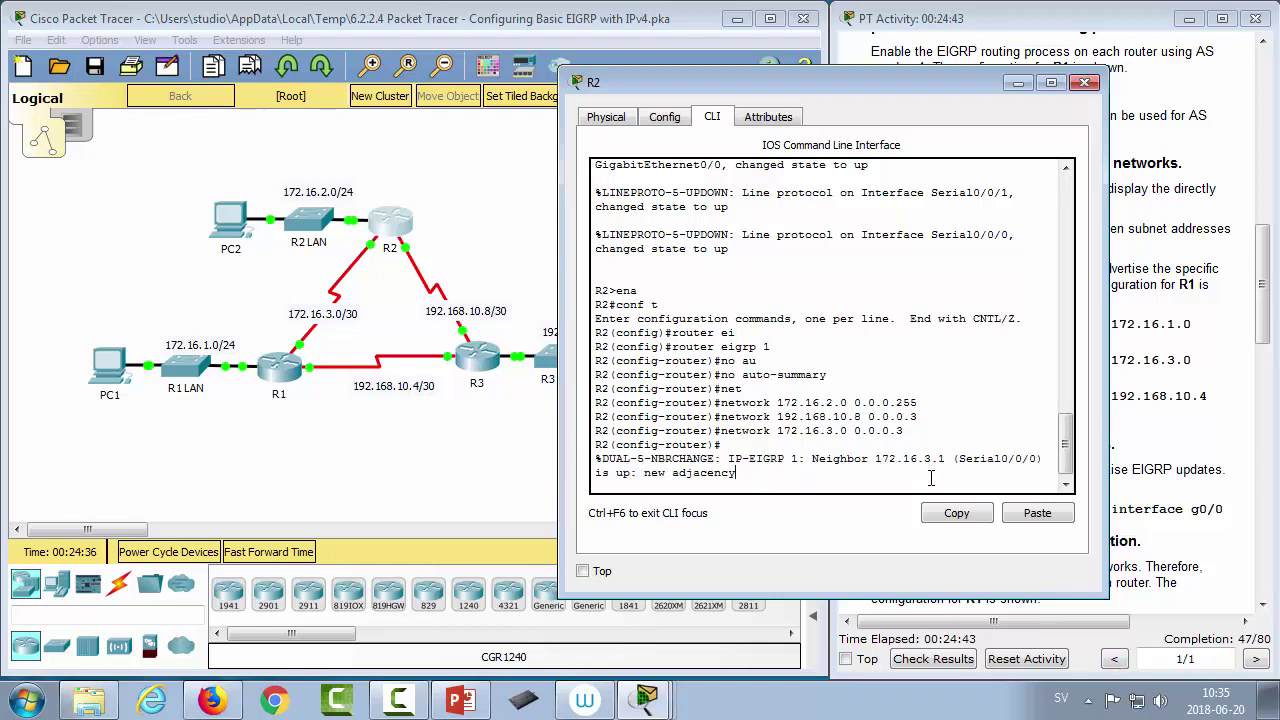
{"action": "key", "text": "Return"}
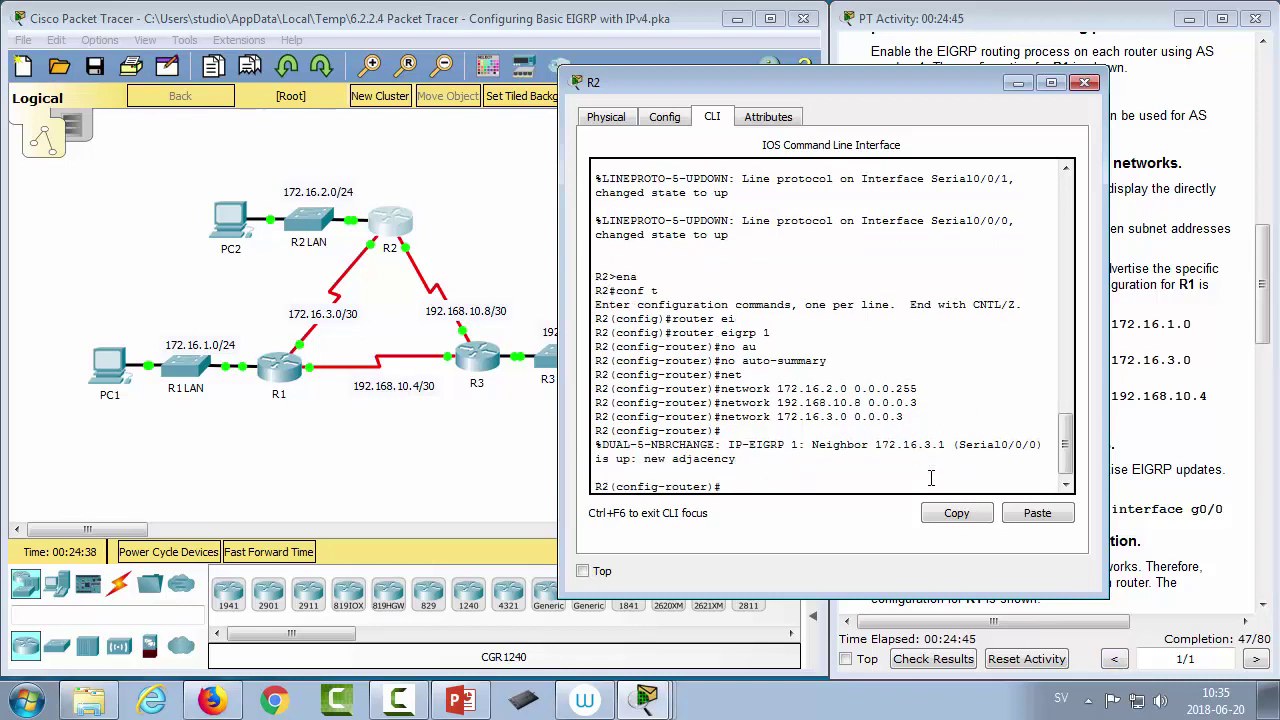
{"action": "type", "text": "pass"}
{"action": "key", "text": "Tab"}
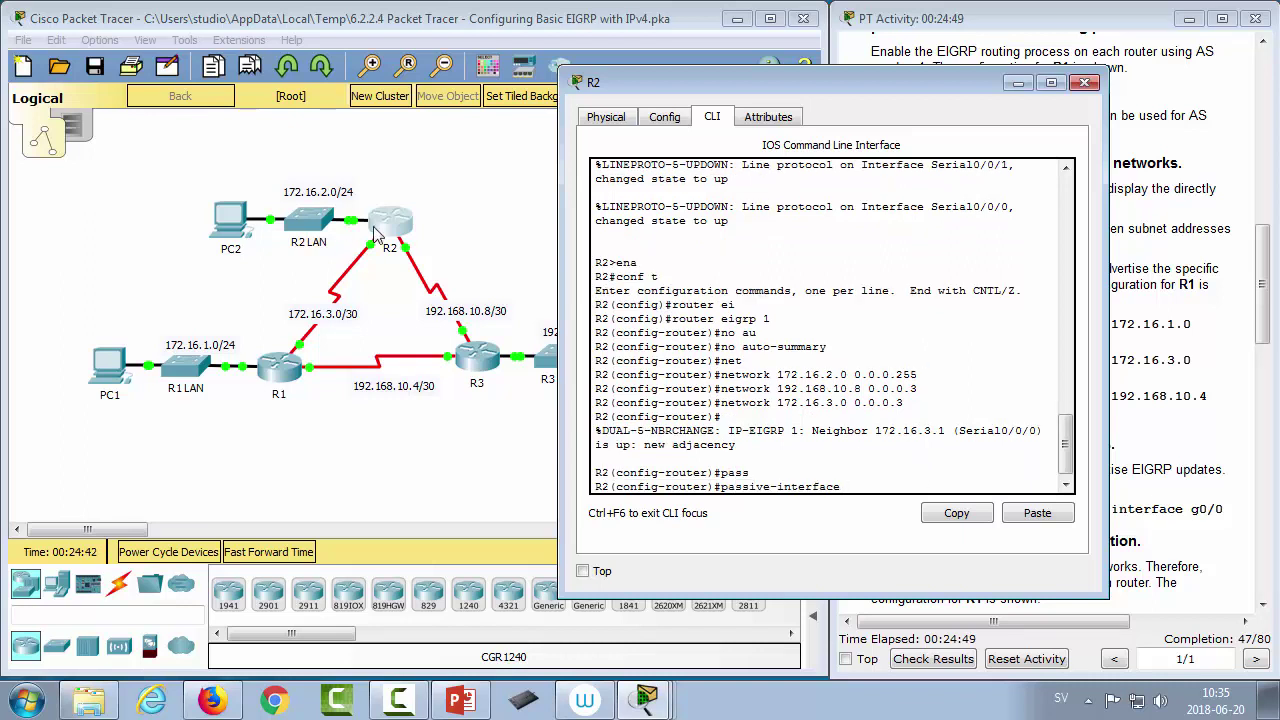
{"action": "type", "text": "gi"}
{"action": "key", "text": "Tab"}
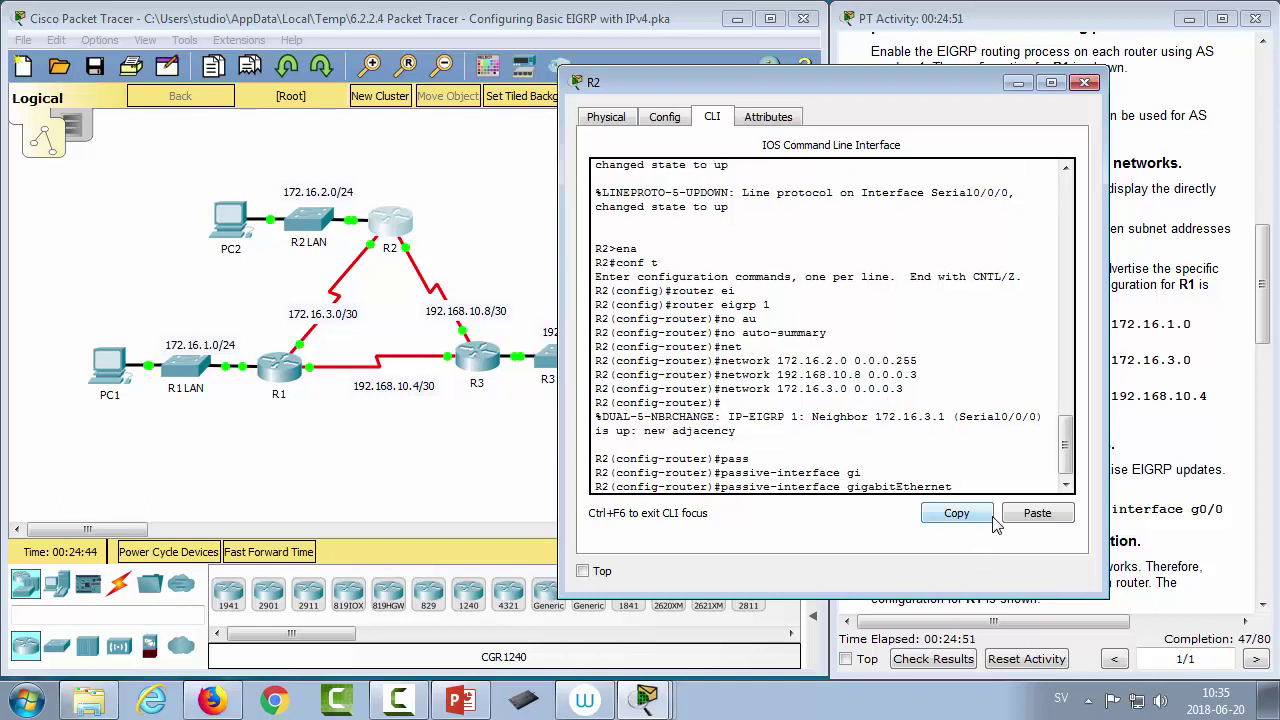
{"action": "type", "text": "0/1"}
{"action": "key", "text": "Return"}
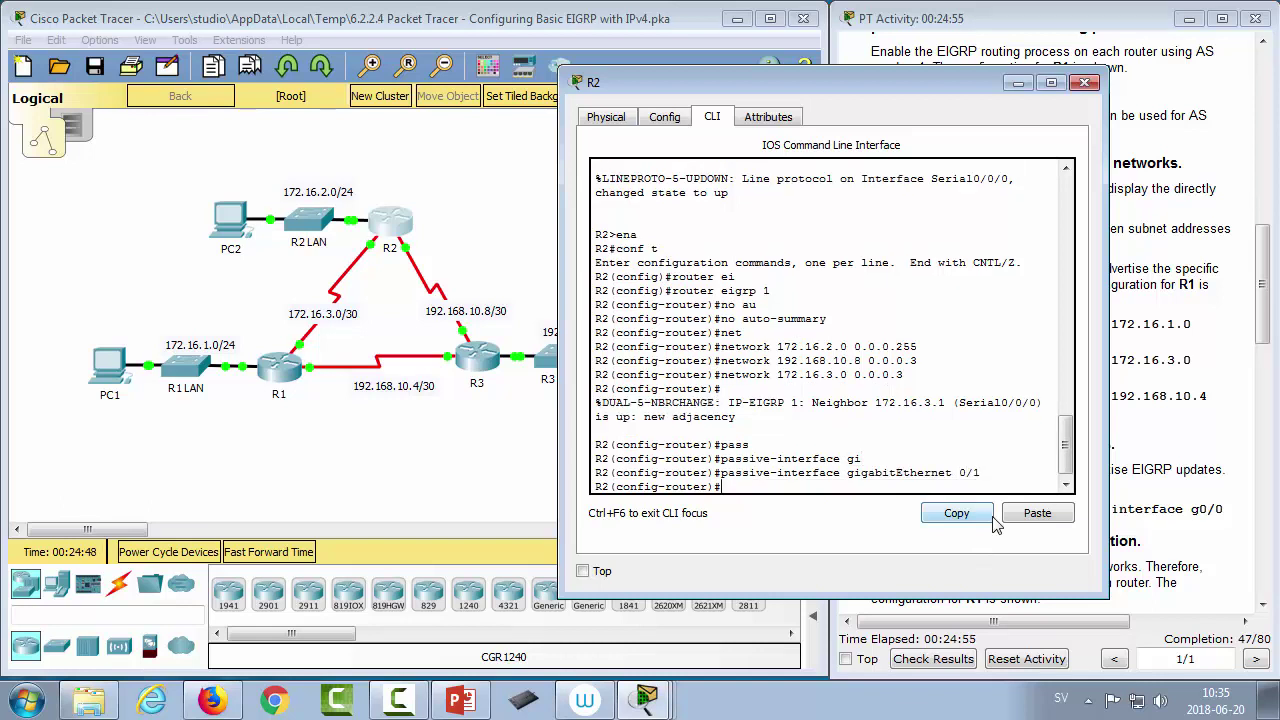
{"action": "type", "text": "end"}
{"action": "key", "text": "Return"}
{"action": "key", "text": "Return"}
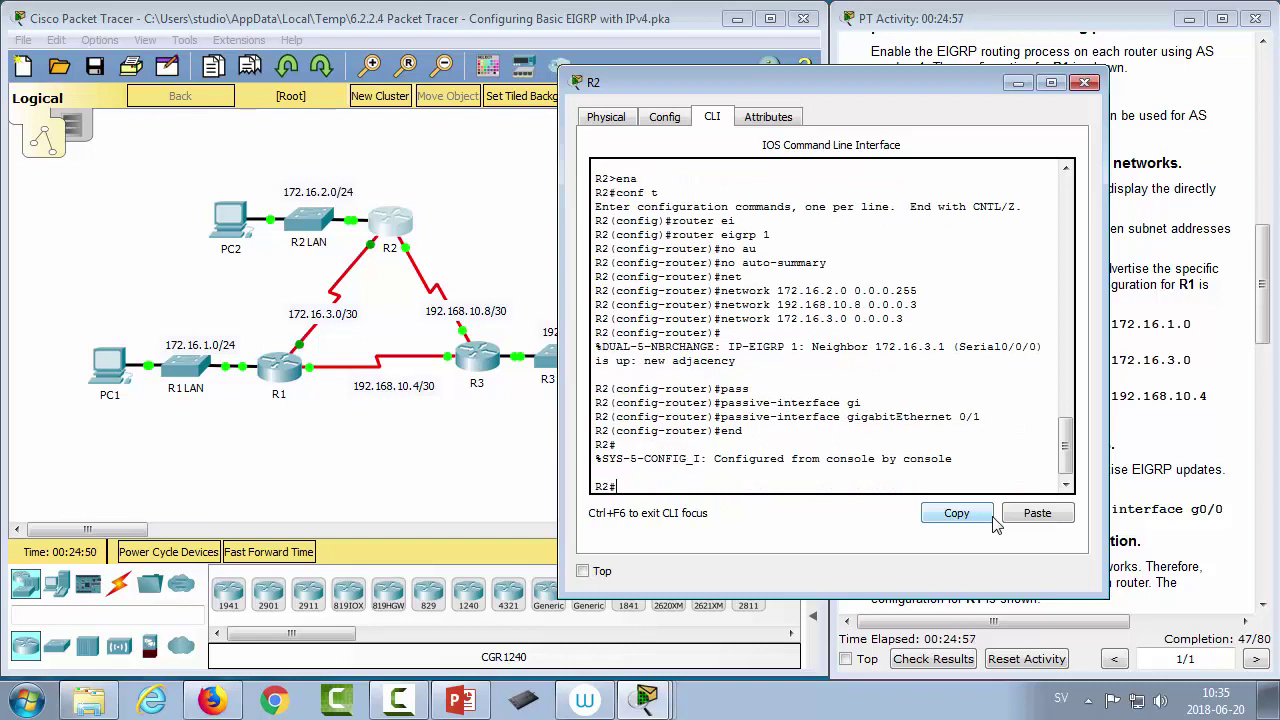
- Try to look up an EIGRP command directly under show on R2
{"action": "type", "text": "show e"}
{"action": "key", "text": "Tab"}
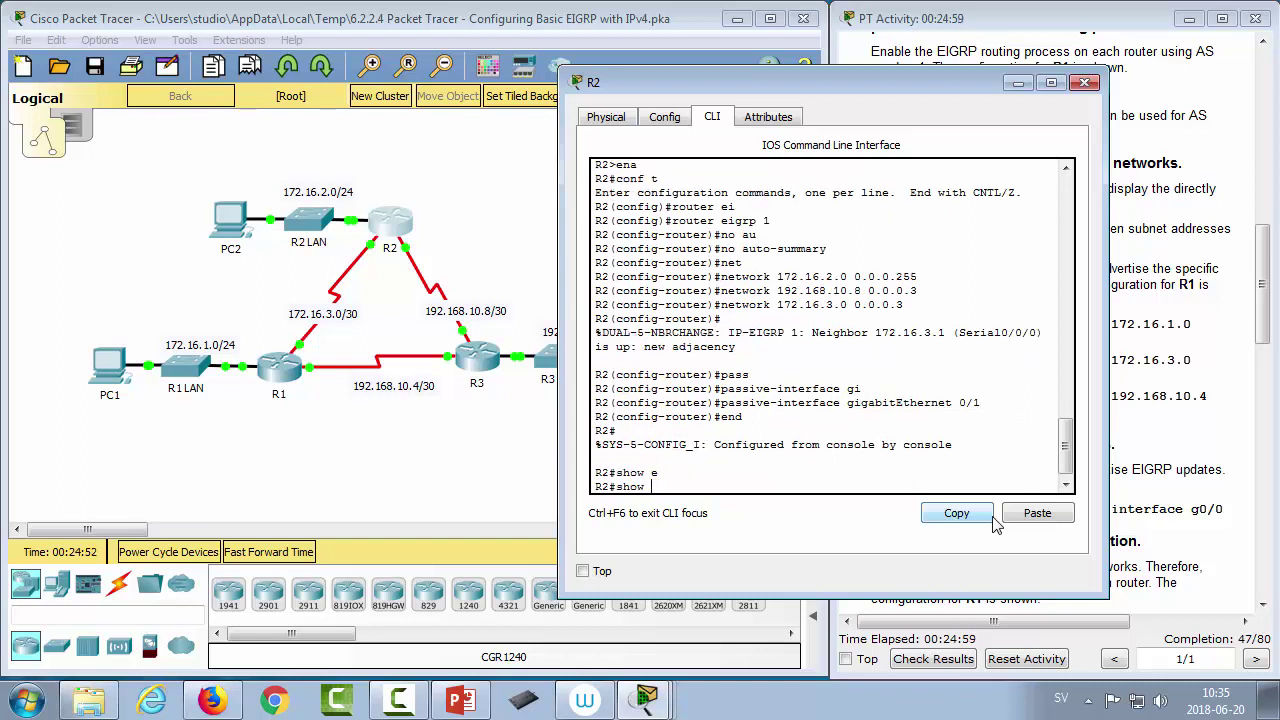
{"action": "type", "text": "eig"}
{"action": "key", "text": "Tab"}
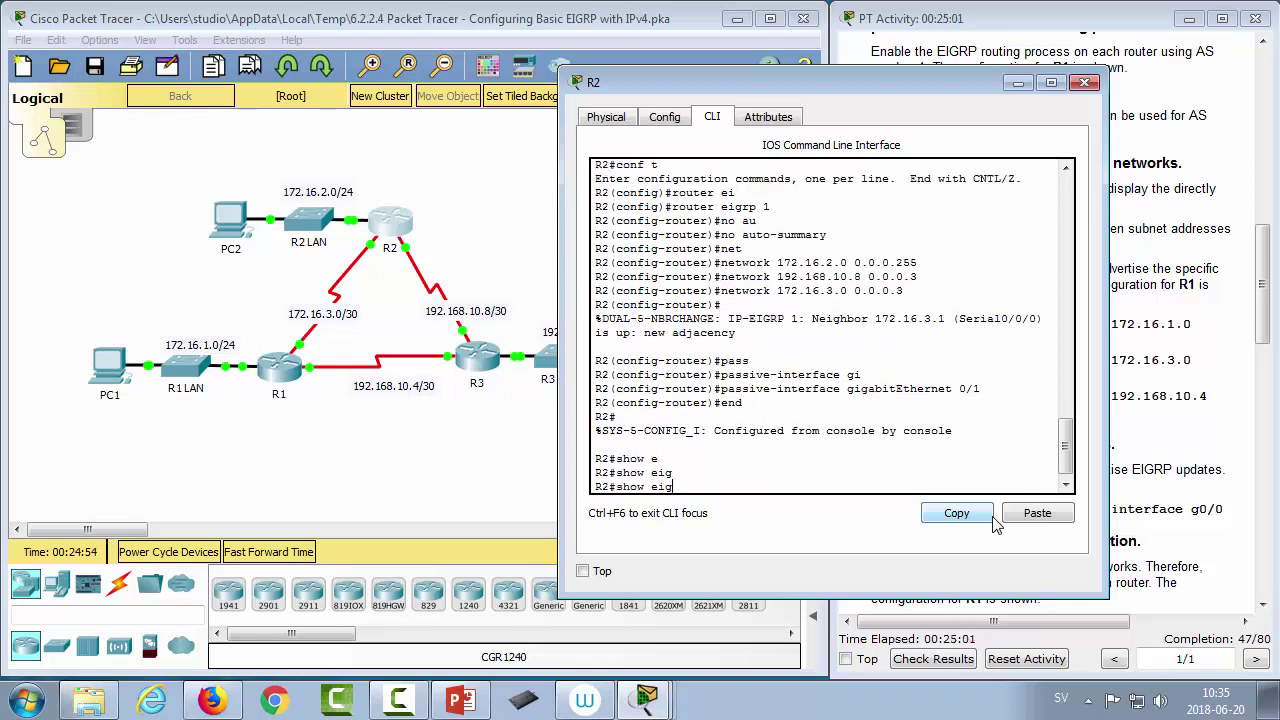
{"action": "type", "text": "?"}
{"action": "key", "text": "BackSpace"}
{"action": "key", "text": "BackSpace"}
{"action": "key", "text": "BackSpace"}
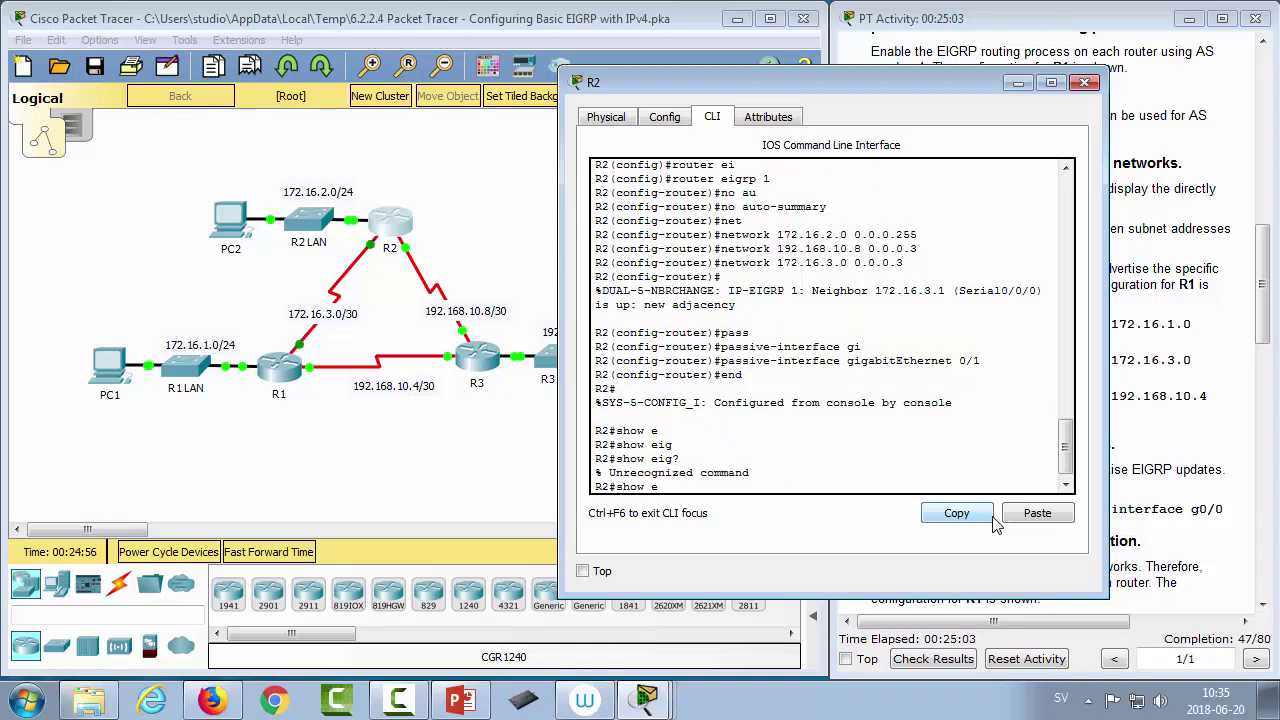
- Display R2's EIGRP neighbors and widen the router window so the table fits on single lines
{"action": "type", "text": "ip ei"}
{"action": "key", "text": "Tab"}
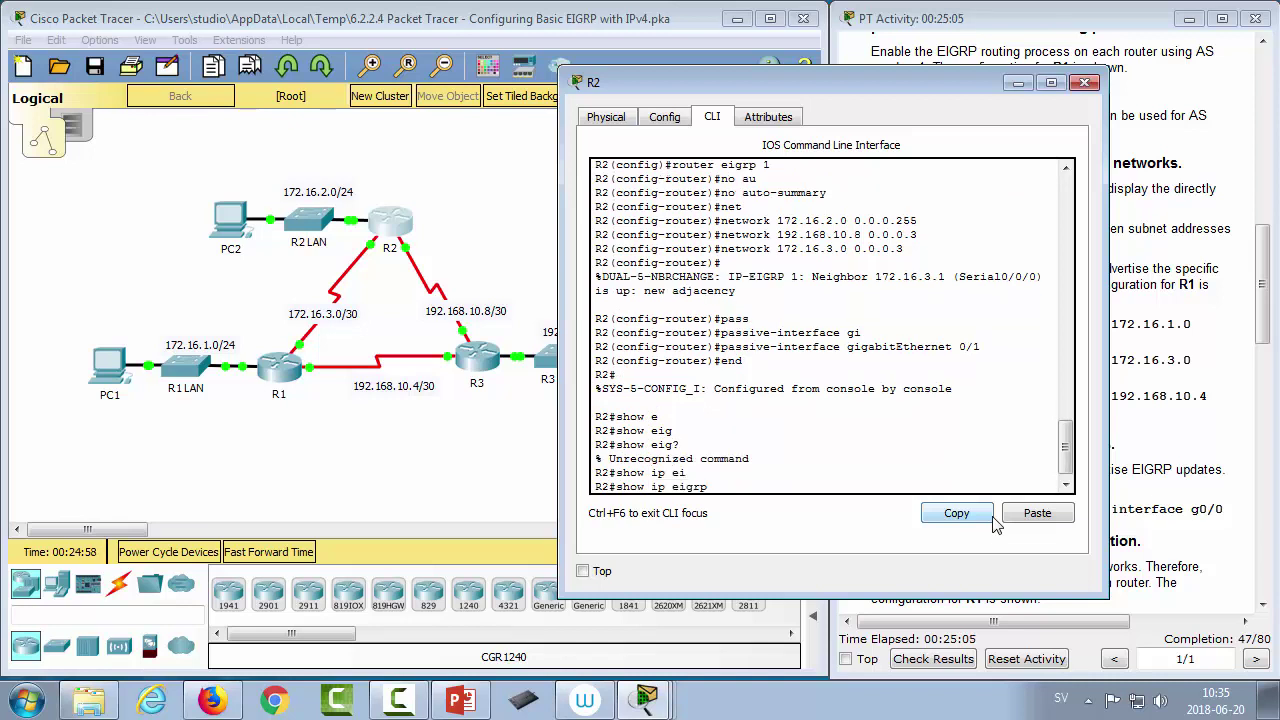
{"action": "type", "text": "ne"}
{"action": "key", "text": "Tab"}
{"action": "key", "text": "Return"}
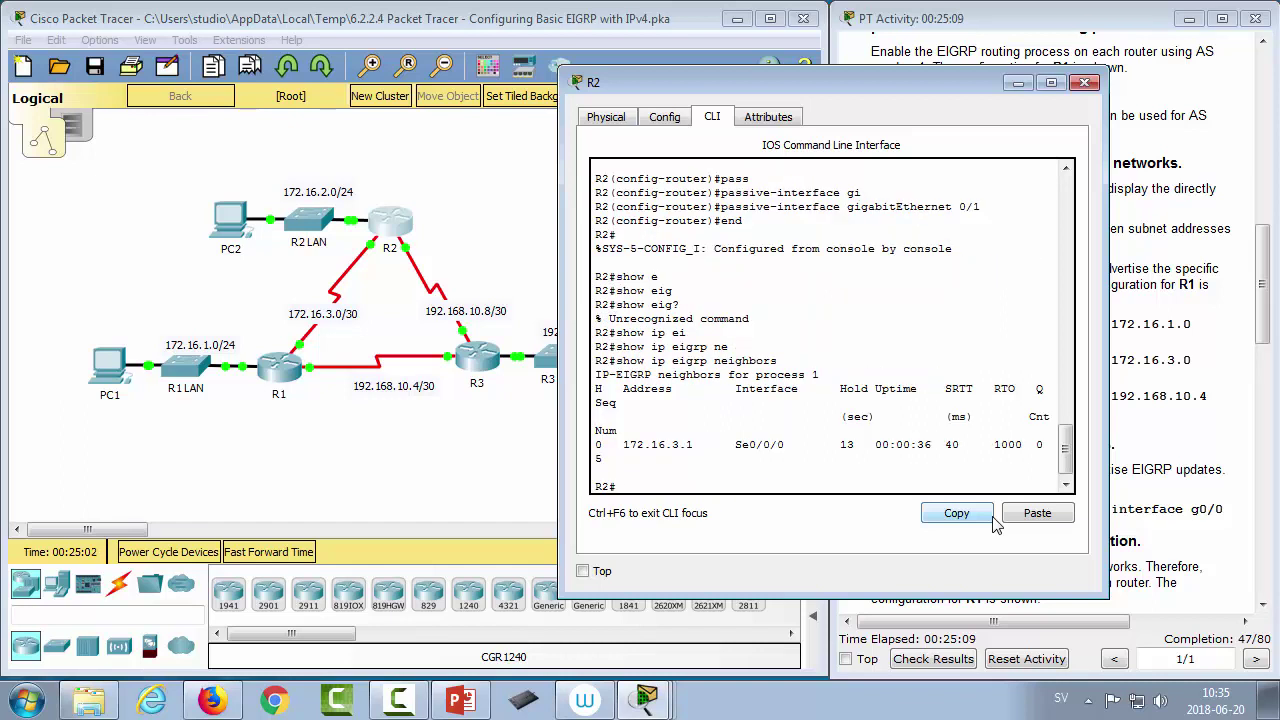
{"action": "left_click_drag", "start_coordinate": [558, 285], "coordinate": [519, 286]}
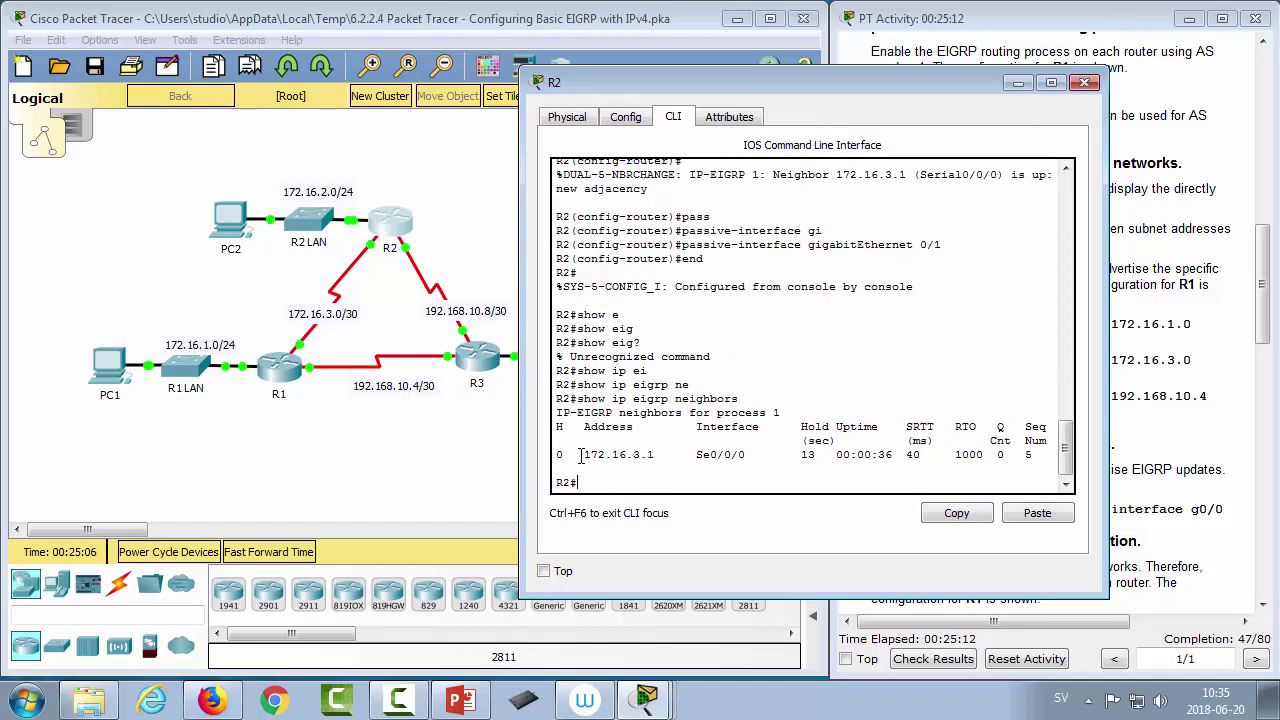
- Examine the neighbor address, interface, hold time and uptime in R2's EIGRP neighbor table
{"action": "left_click_drag", "start_coordinate": [578, 454], "coordinate": [638, 455]}
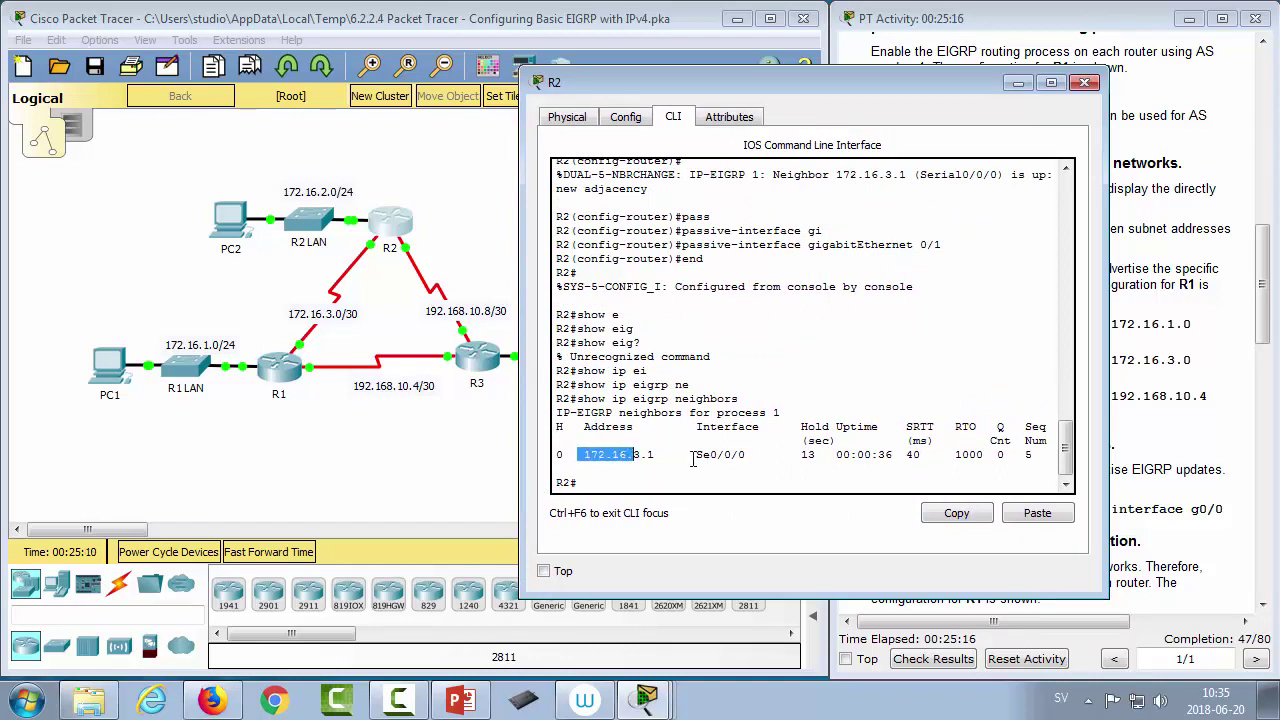
{"action": "left_click_drag", "start_coordinate": [717, 455], "coordinate": [724, 455]}
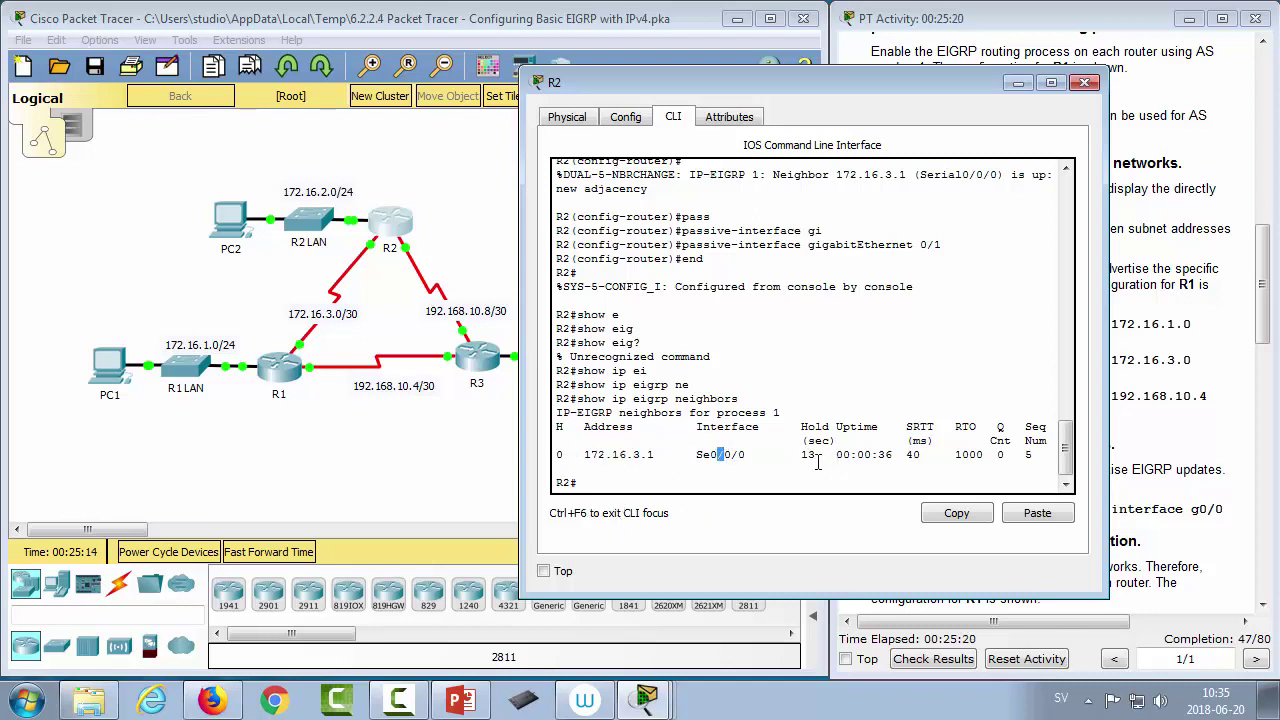
{"action": "left_click_drag", "start_coordinate": [800, 455], "coordinate": [887, 456]}
{"action": "left_click", "coordinate": [838, 463]}
- Redisplay R2's EIGRP neighbors several times to follow the hold time and uptime, and close R2's window
{"action": "key", "text": "Up"}
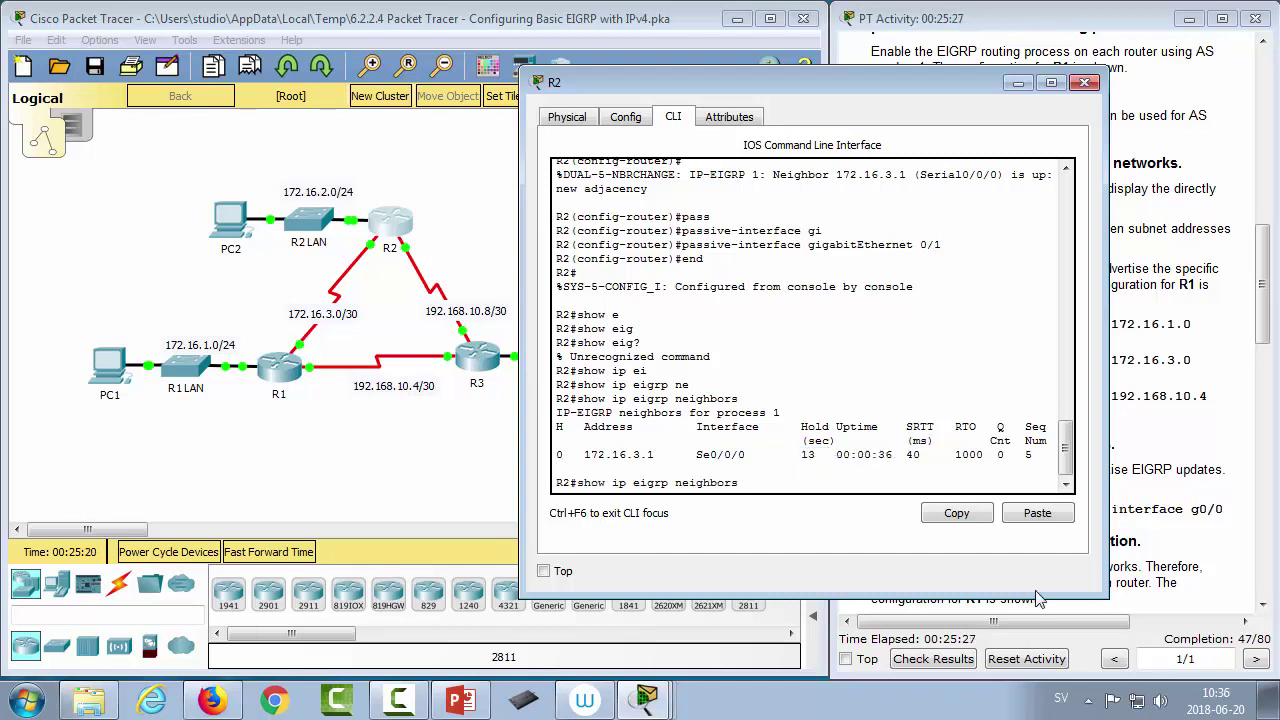
{"action": "key", "text": "Return"}
{"action": "key", "text": "Up"}
{"action": "key", "text": "Return"}
{"action": "key", "text": "Up"}
{"action": "key", "text": "Return"}
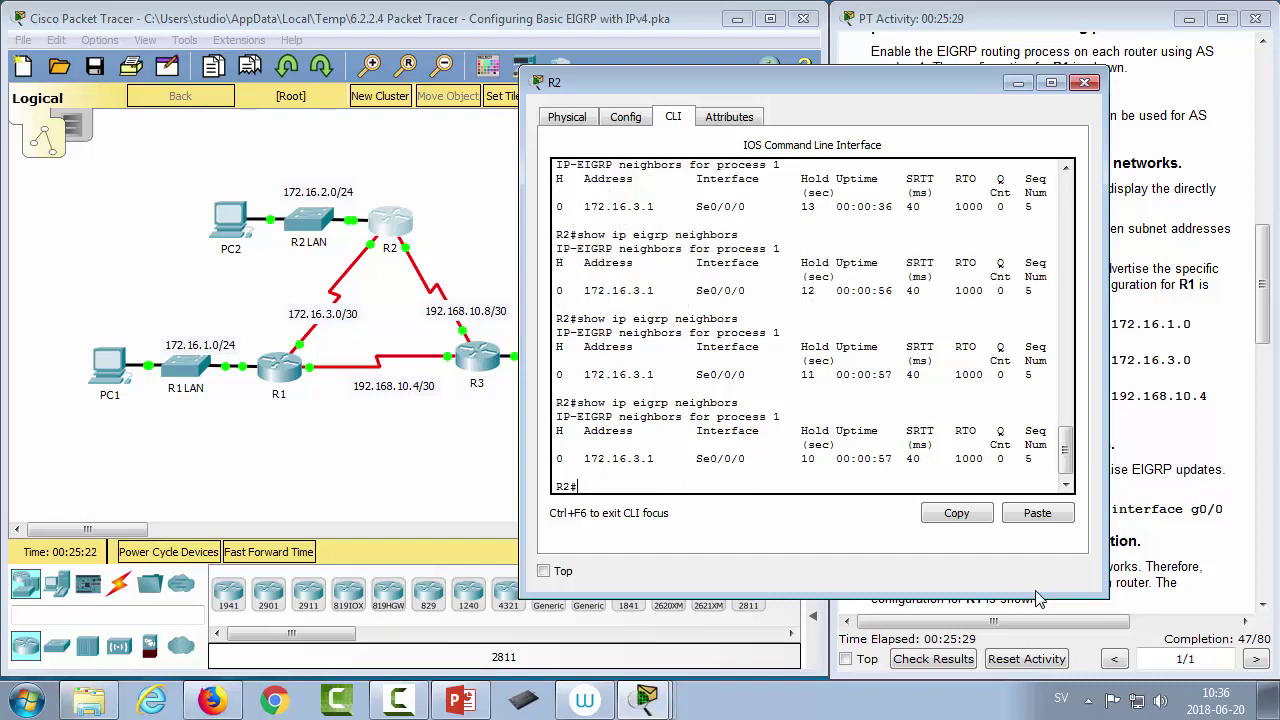
{"action": "key", "text": "Up"}
{"action": "key", "text": "Return"}
{"action": "key", "text": "Up"}
{"action": "key", "text": "Return"}
{"action": "key", "text": "Up"}
{"action": "key", "text": "Return"}
{"action": "left_click", "coordinate": [1085, 82]}
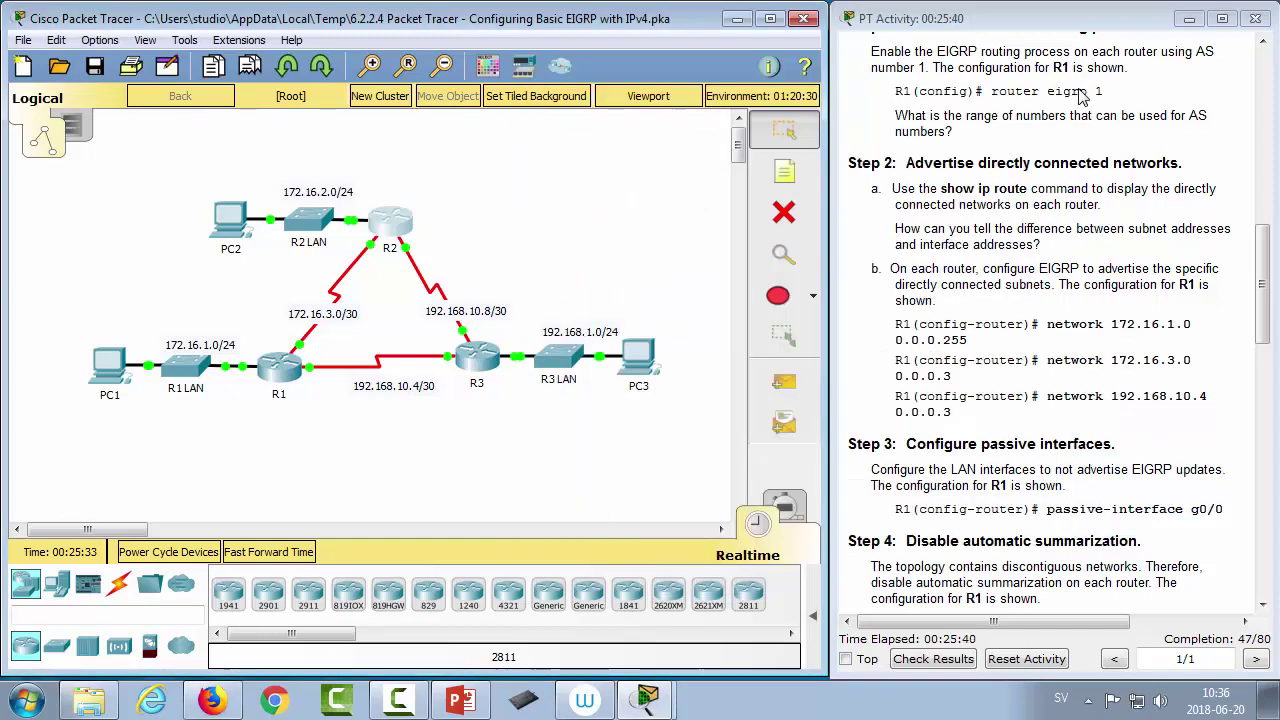
- Open R3's command line beside the topology and enter global configuration mode
{"action": "left_click", "coordinate": [477, 355]}
{"action": "left_click", "coordinate": [519, 115]}
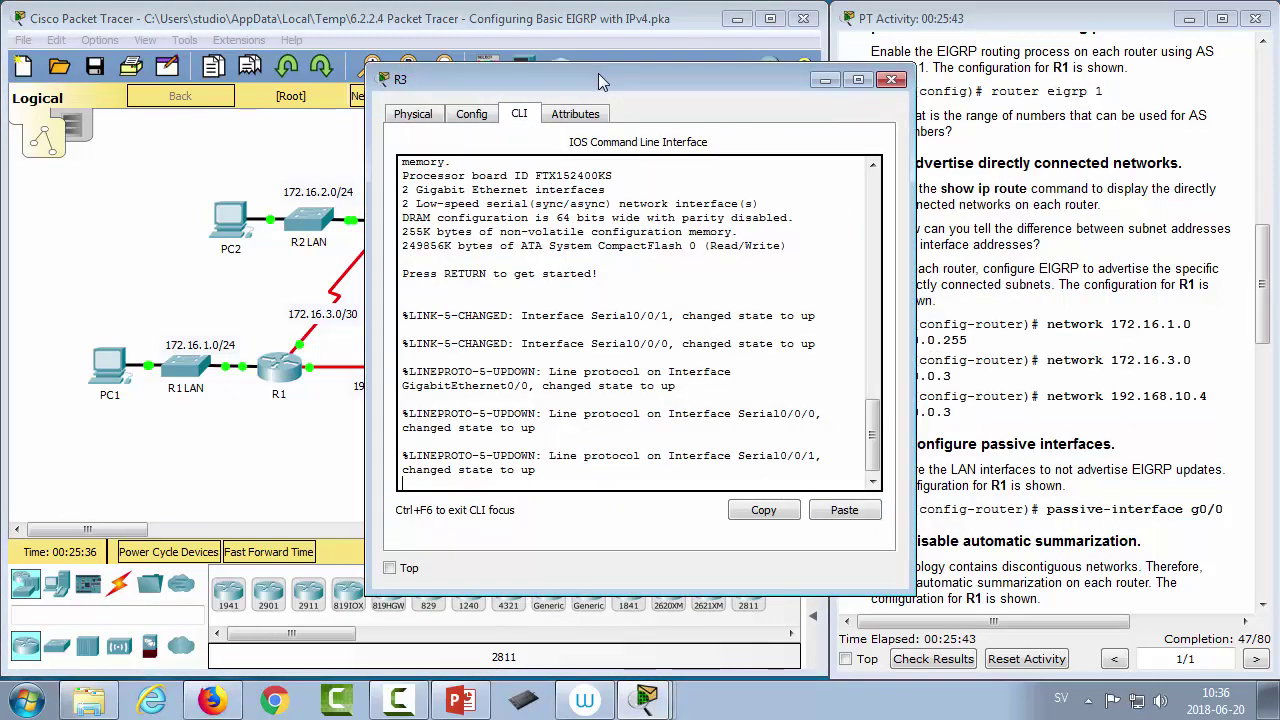
{"action": "left_click_drag", "start_coordinate": [605, 79], "coordinate": [947, 50]}
{"action": "key", "text": "Return"}
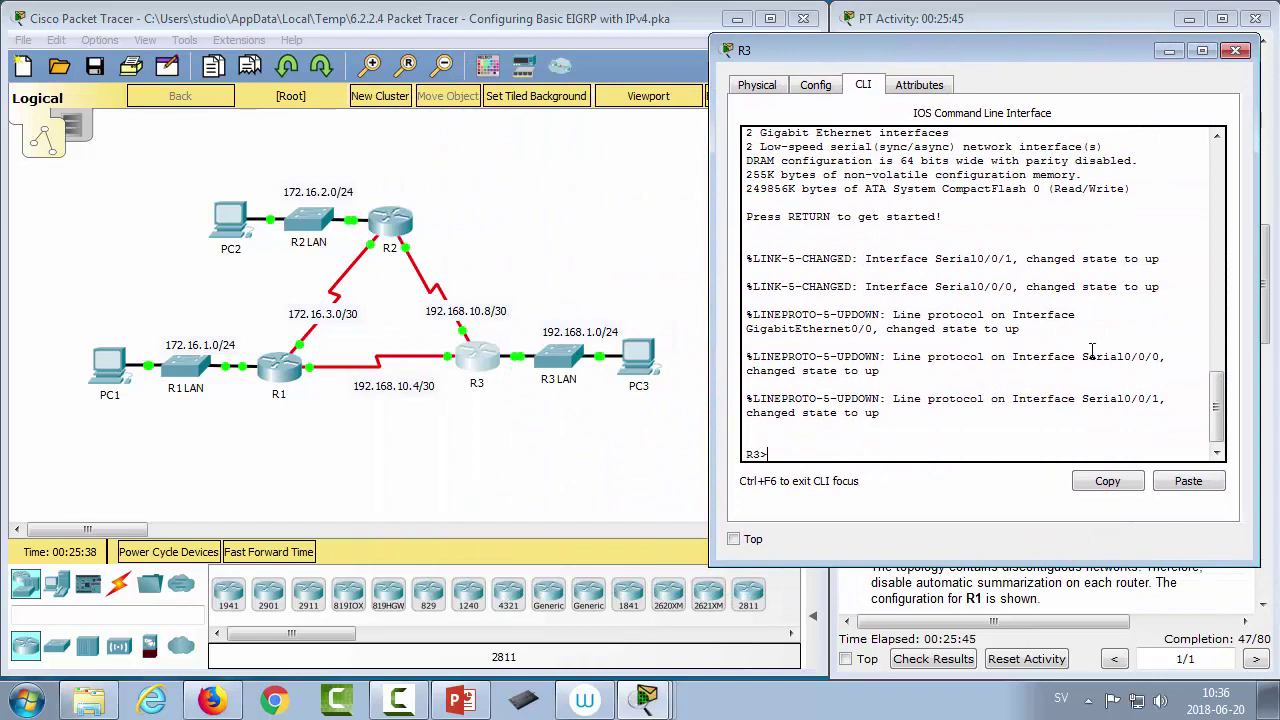
{"action": "type", "text": "ena"}
{"action": "key", "text": "Return"}
{"action": "type", "text": "c"}
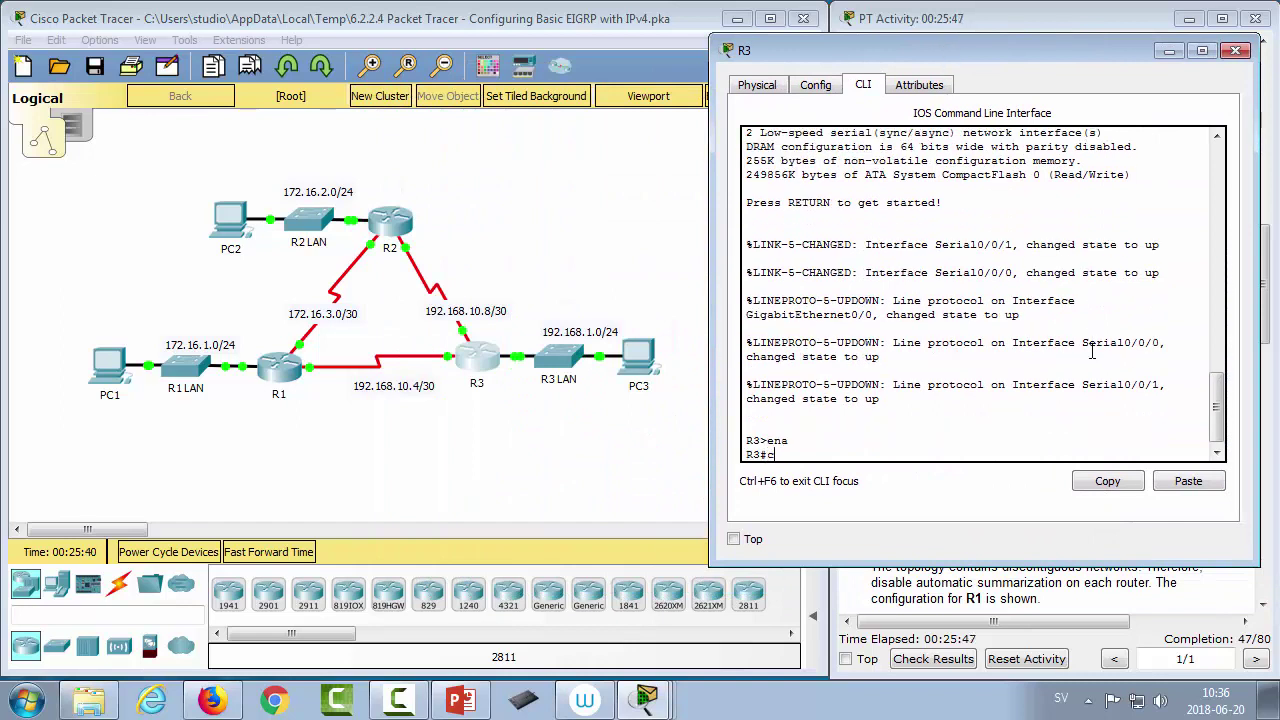
{"action": "type", "text": "onf t"}
{"action": "key", "text": "Return"}
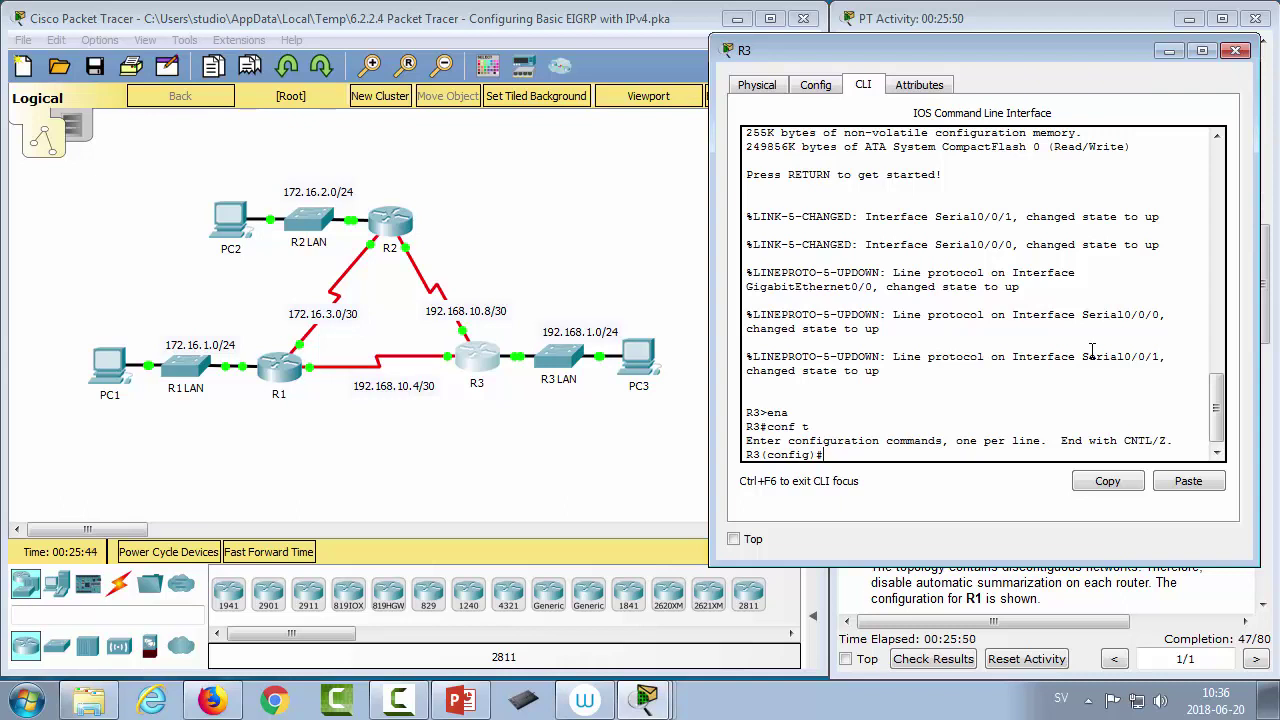
- Enable the EIGRP routing process with AS number 1 on R3
{"action": "type", "text": "rou"}
{"action": "key", "text": "Tab"}
{"action": "type", "text": "ei"}
{"action": "key", "text": "Tab"}
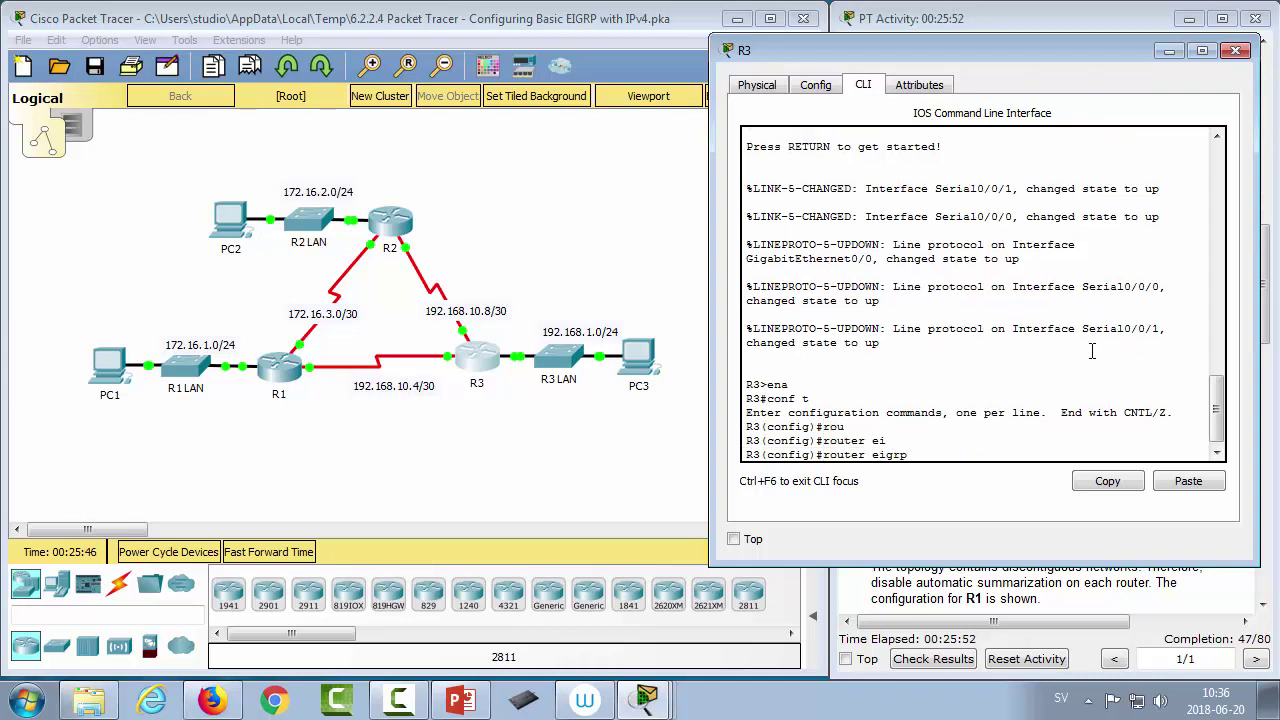
{"action": "type", "text": "1"}
{"action": "key", "text": "Return"}
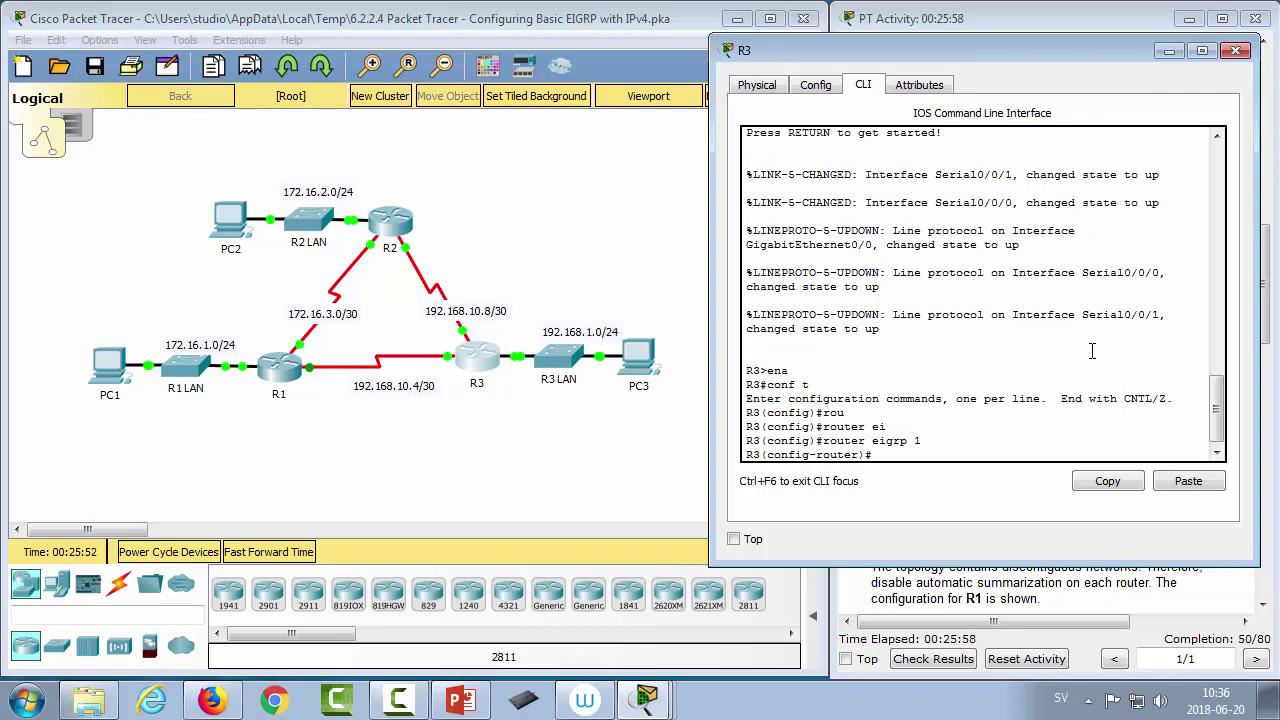
- Disable automatic summarization in R3's EIGRP process
{"action": "type", "text": "no"}
{"action": "key", "text": "Tab"}
{"action": "type", "text": "a"}
{"action": "key", "text": "Tab"}
{"action": "key", "text": "Return"}
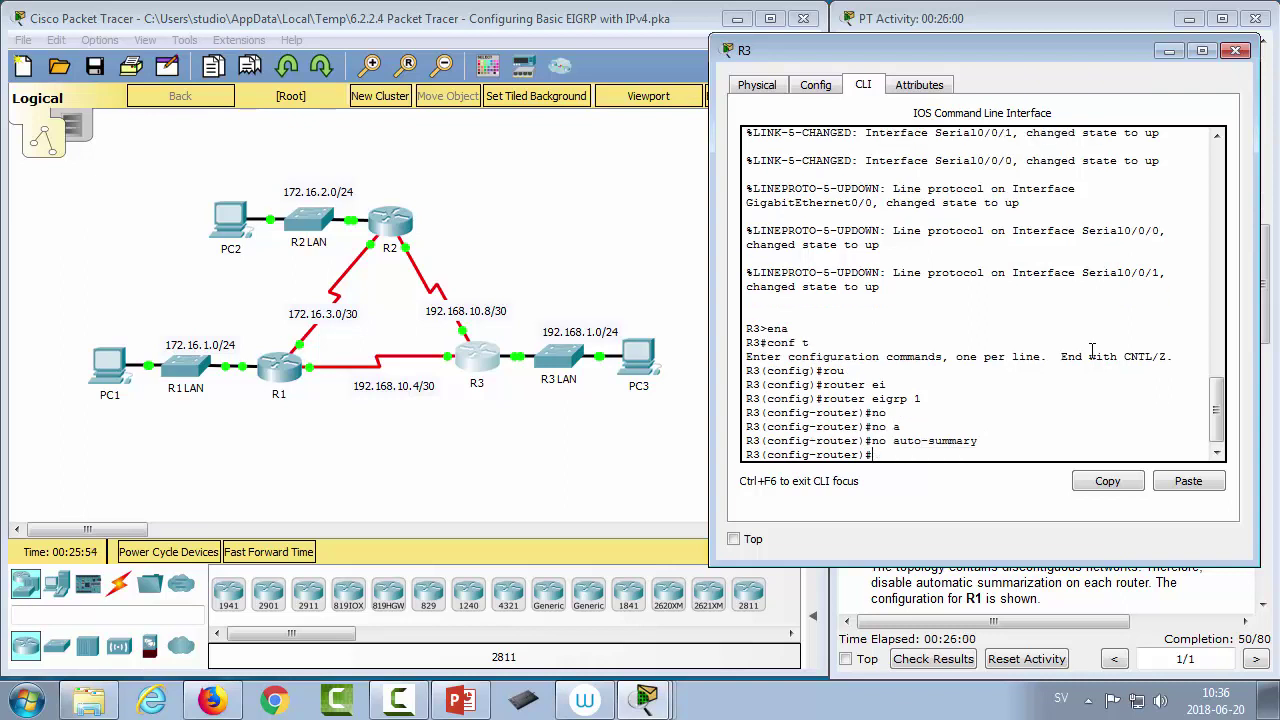
- Make gig0/1 a passive interface in R3's EIGRP process
{"action": "type", "text": "pass"}
{"action": "key", "text": "Tab"}
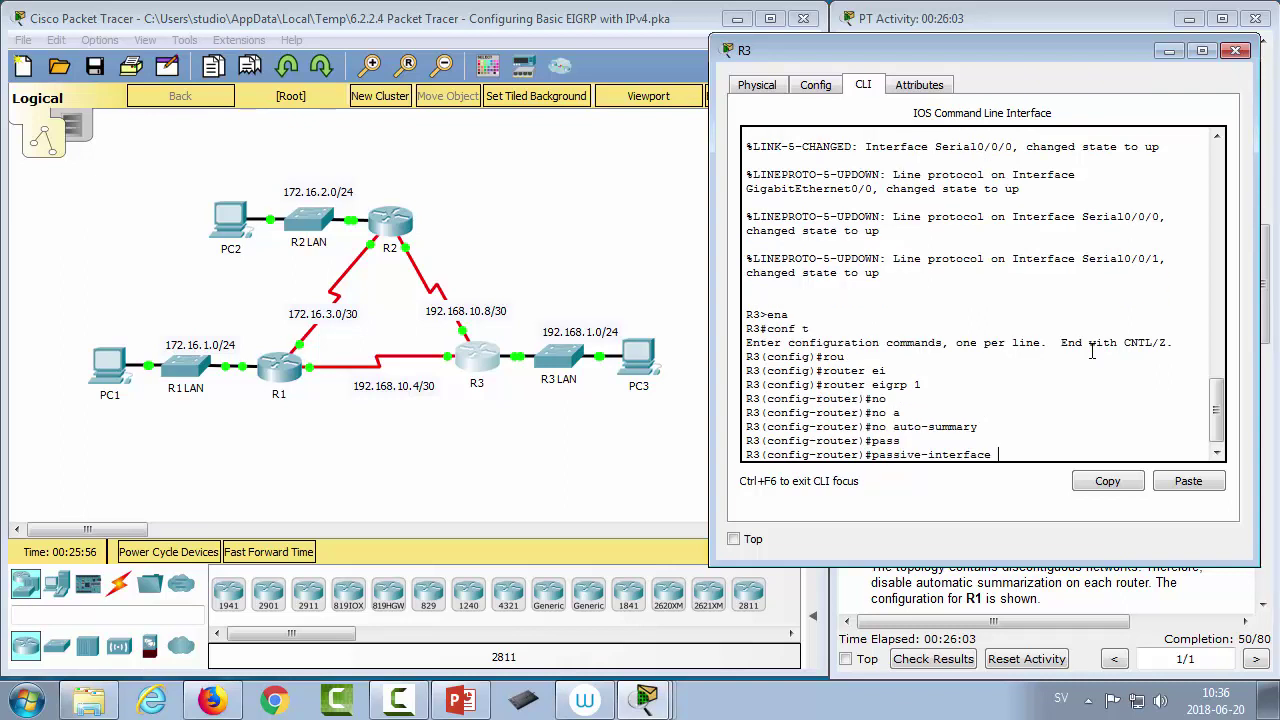
{"action": "type", "text": "gig0/1"}
{"action": "key", "text": "Return"}
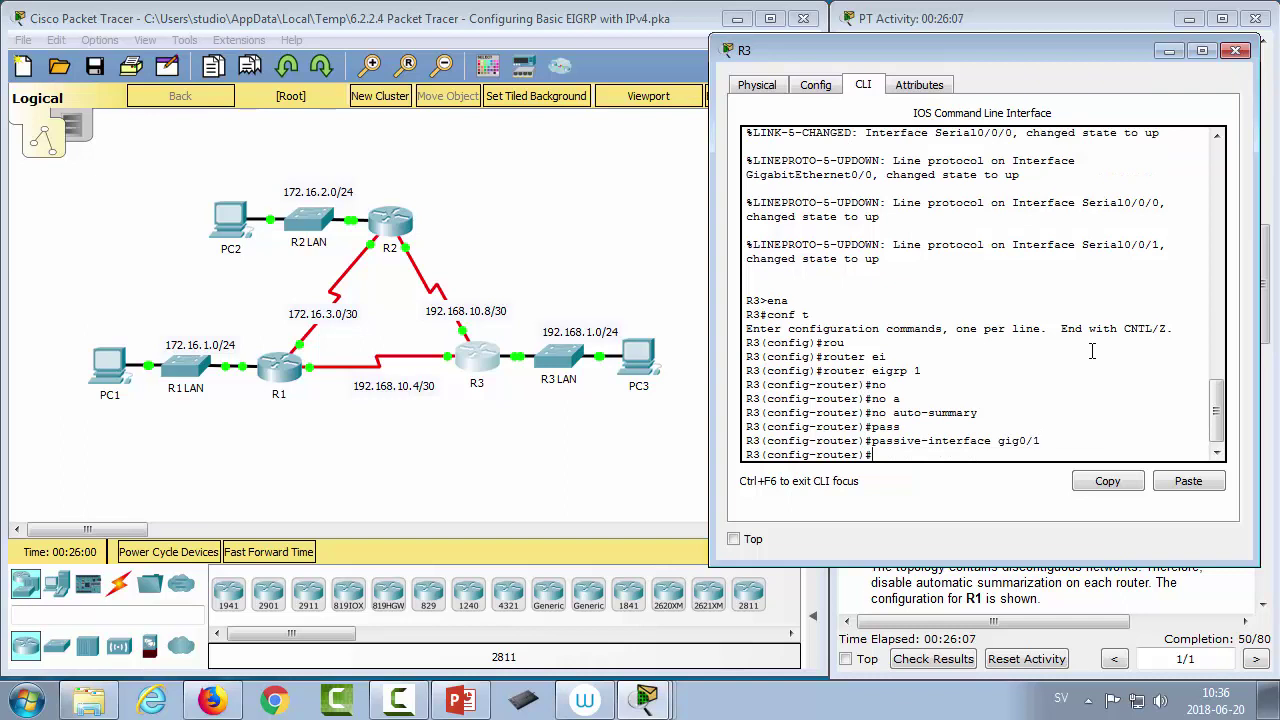
- Advertise R3's LAN network 192.168.1.0 with wildcard mask 0.0.0.255 in EIGRP
{"action": "type", "text": "ne"}
{"action": "key", "text": "Tab"}
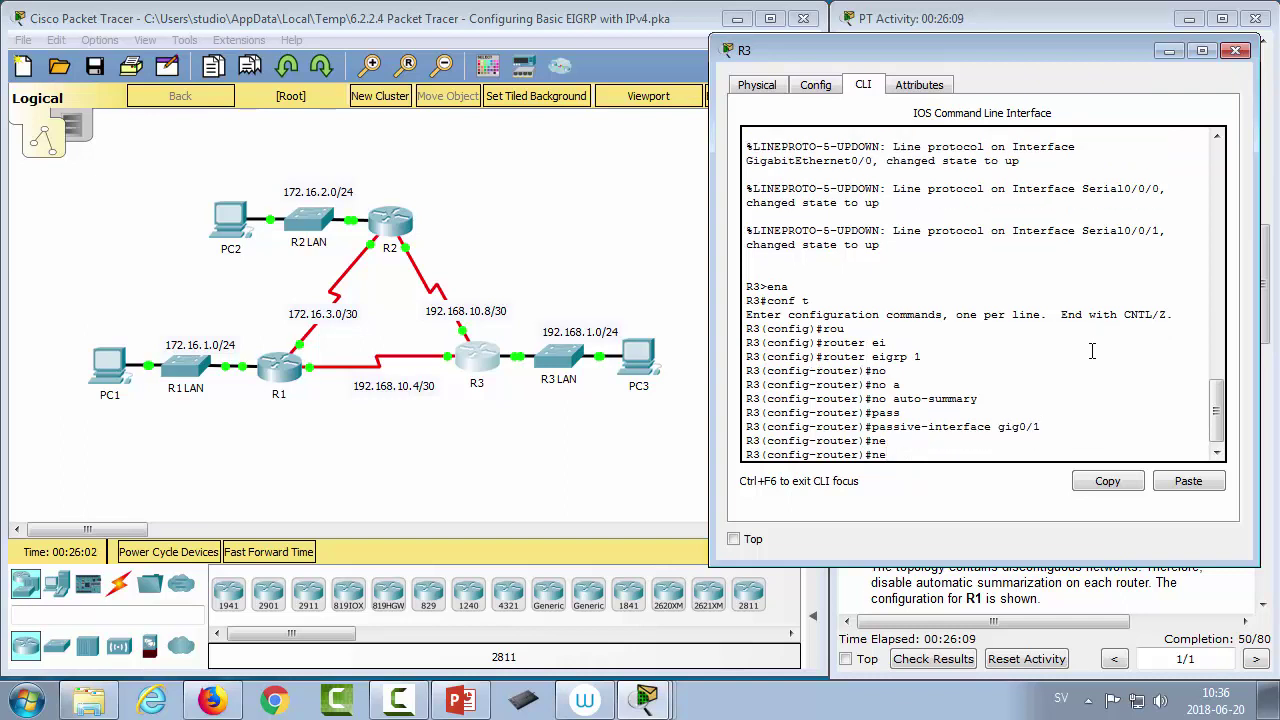
{"action": "type", "text": "to"}
{"action": "key", "text": "Tab"}
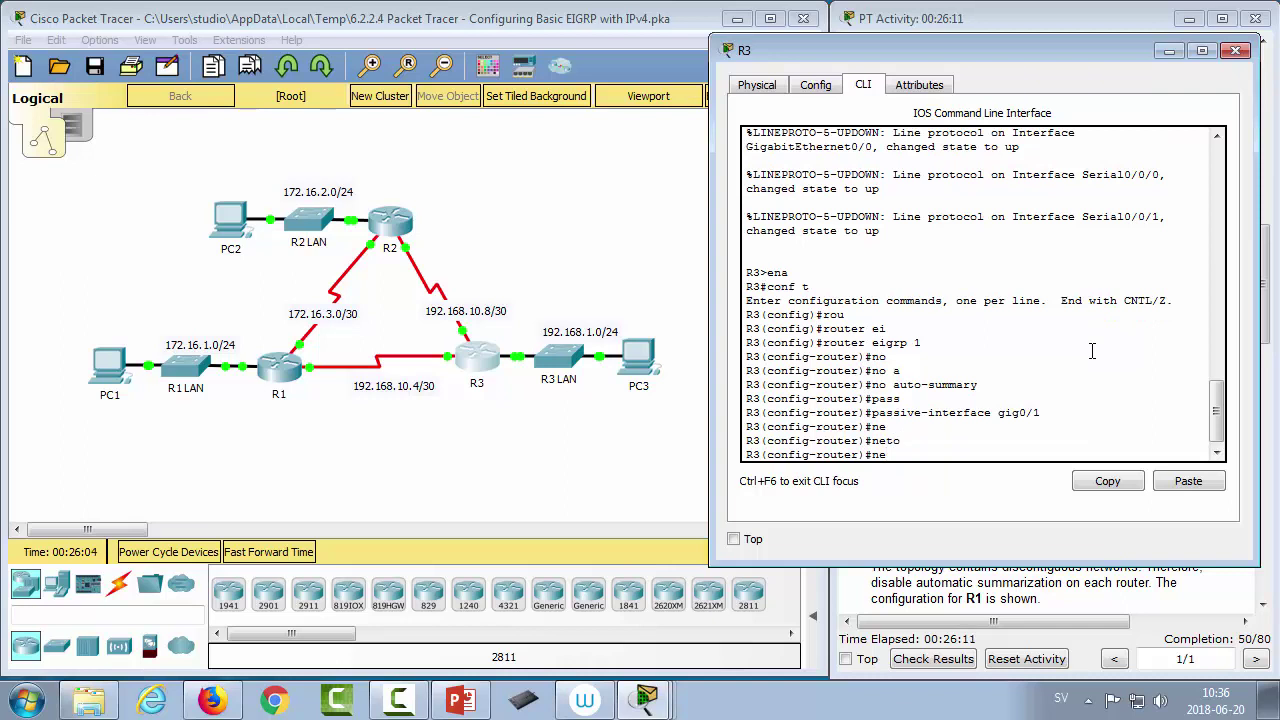
{"action": "type", "text": "tw"}
{"action": "key", "text": "Tab"}
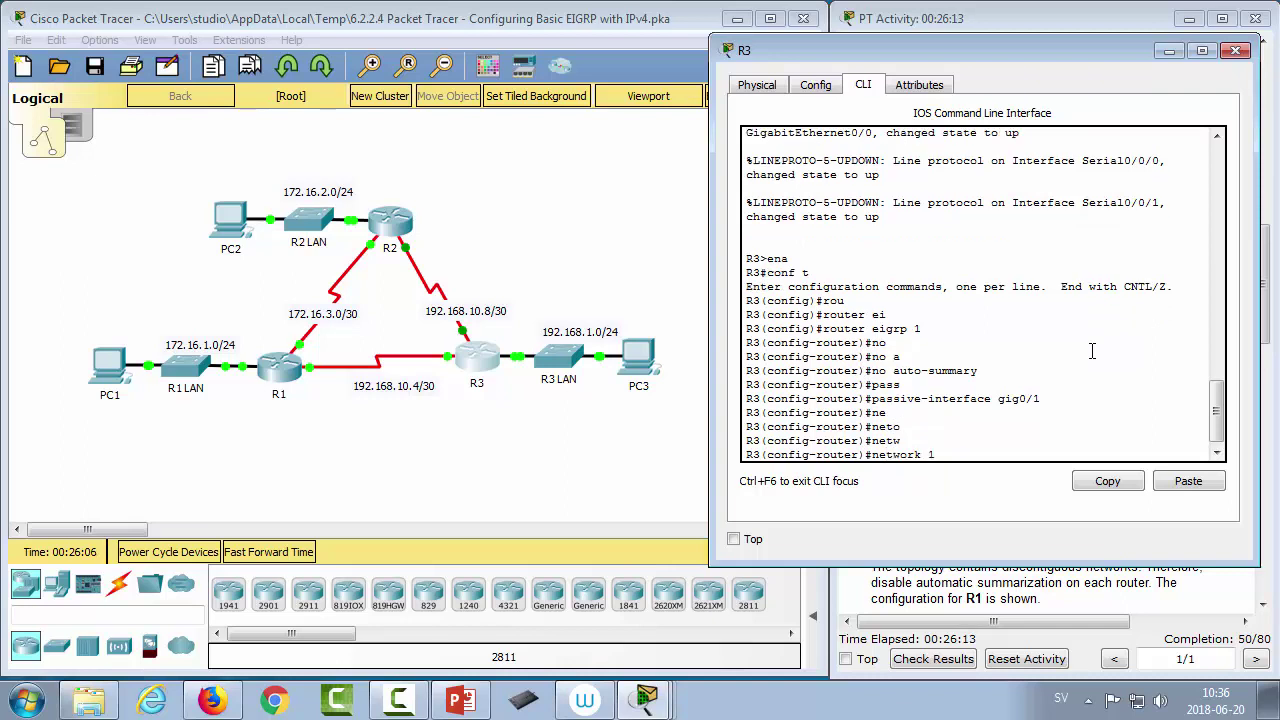
{"action": "type", "text": "192.168.1.0 0.0.0.255"}
{"action": "key", "text": "Return"}
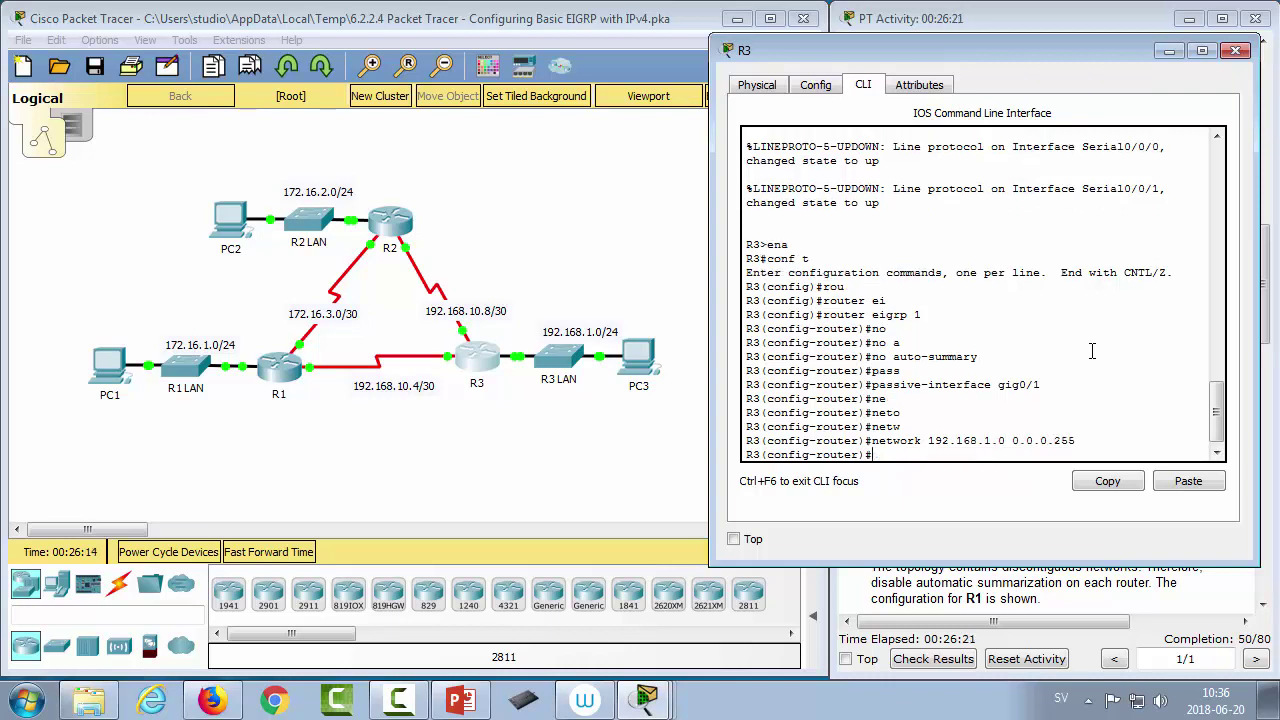
- Recall R3's last network statement and rewrite it to advertise 192.168.10.8 with wildcard mask 0.0.0.3
{"action": "key", "text": "Up"}
{"action": "key", "text": "BackSpace"}
{"action": "key", "text": "BackSpace"}
{"action": "key", "text": "BackSpace"}
{"action": "key", "text": "BackSpace"}
{"action": "key", "text": "BackSpace"}
{"action": "key", "text": "BackSpace"}
{"action": "key", "text": "BackSpace"}
{"action": "key", "text": "BackSpace"}
{"action": "key", "text": "BackSpace"}
{"action": "key", "text": "BackSpace"}
{"action": "key", "text": "BackSpace"}
{"action": "key", "text": "BackSpace"}
{"action": "key", "text": "BackSpace"}
{"action": "key", "text": "BackSpace"}
{"action": "key", "text": "BackSpace"}
{"action": "key", "text": "BackSpace"}
{"action": "key", "text": "BackSpace"}
{"action": "type", "text": "168.10.8 0.0"}
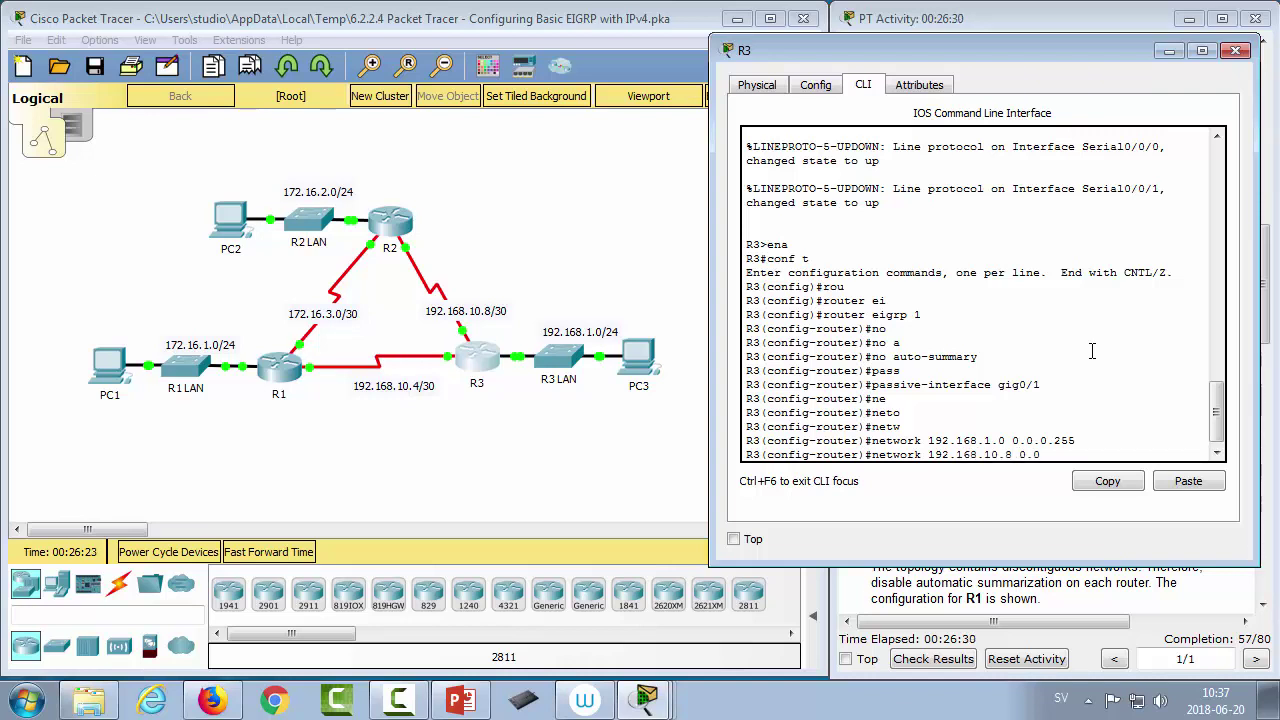
{"action": "type", "text": ".0.3"}
{"action": "key", "text": "Return"}
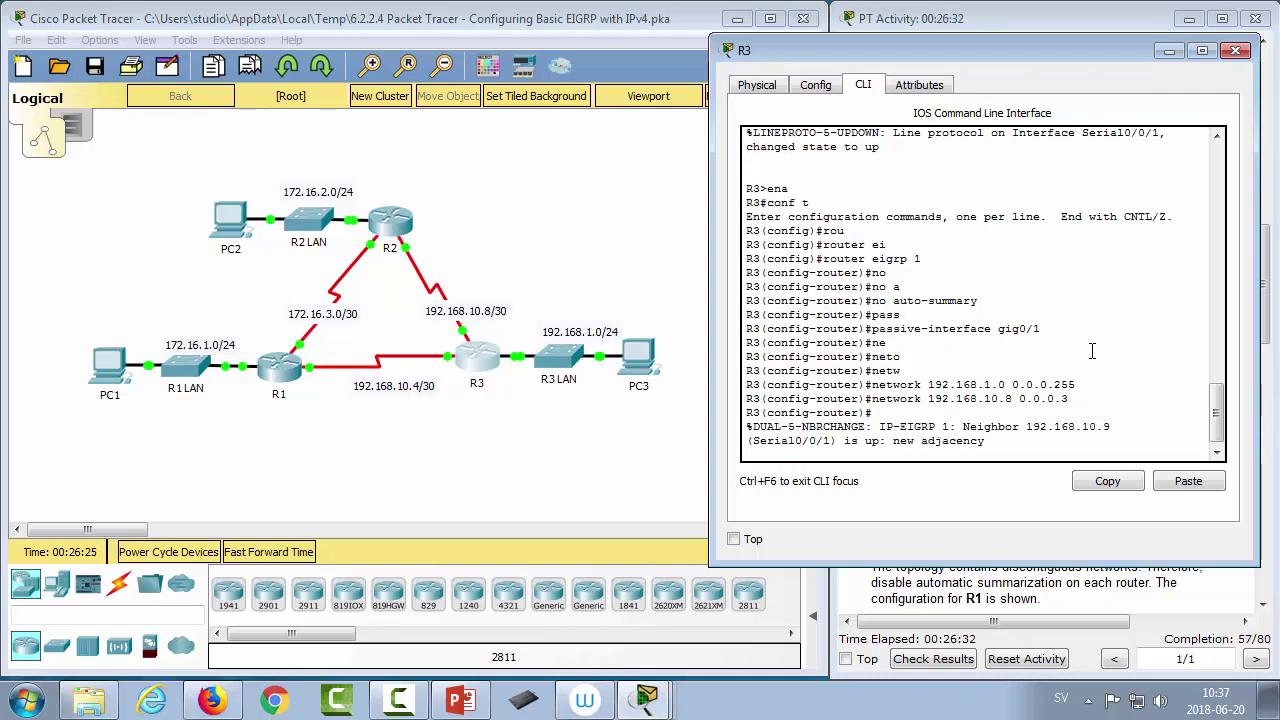
- Recall the network statement again and change its address to advertise 192.168.10.4 with wildcard mask 0.0.0.3 on R3
{"action": "key", "text": "Up"}
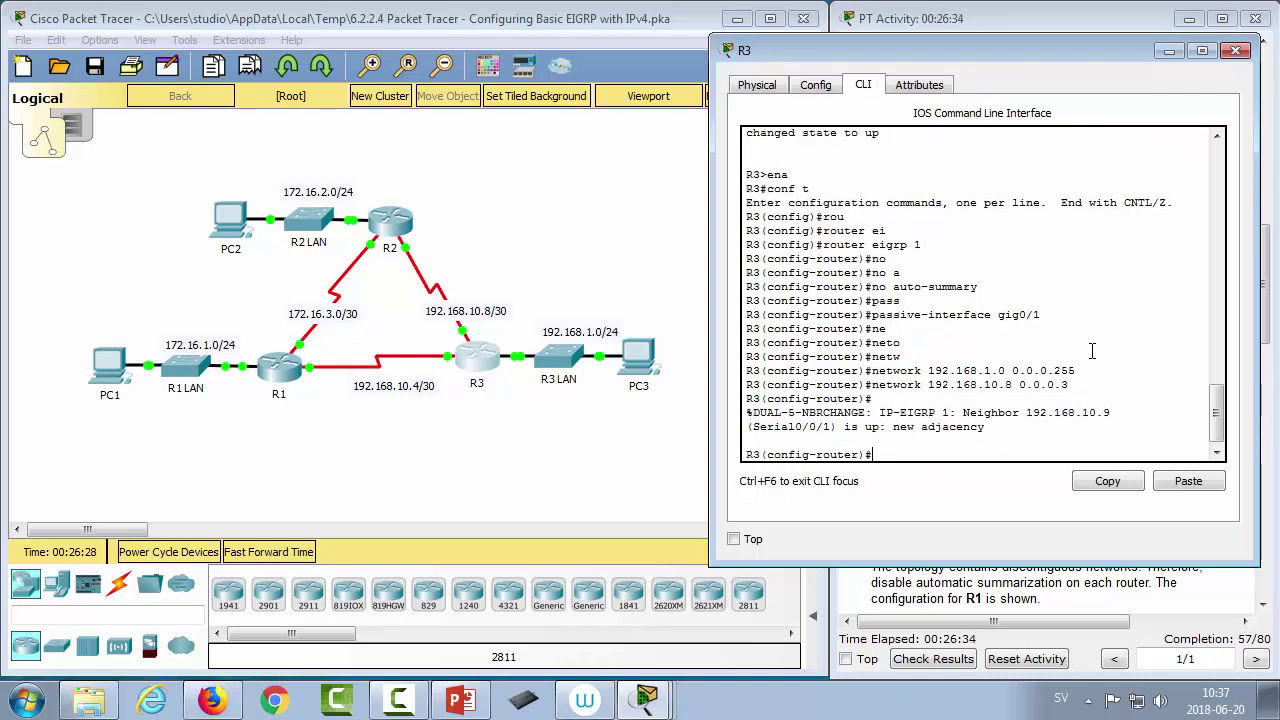
{"action": "key", "text": "BackSpace"}
{"action": "key", "text": "BackSpace"}
{"action": "key", "text": "BackSpace"}
{"action": "key", "text": "BackSpace"}
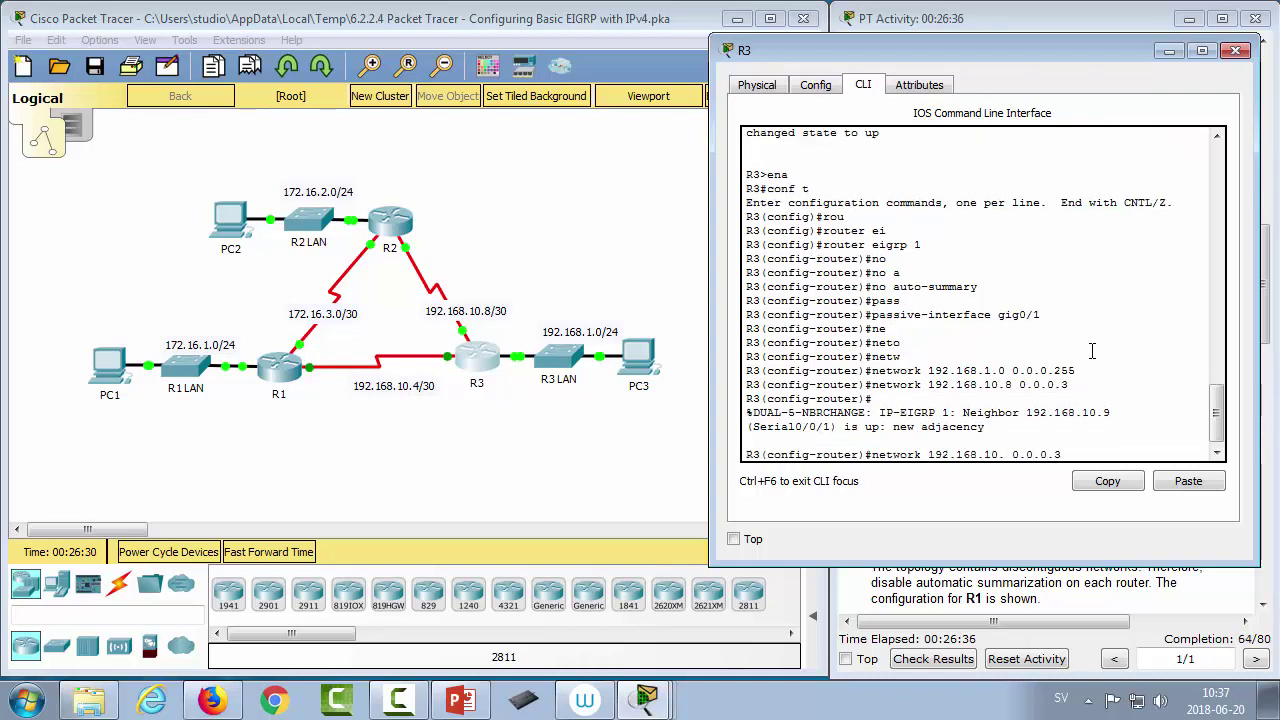
{"action": "type", "text": "10.4"}
{"action": "key", "text": "Return"}
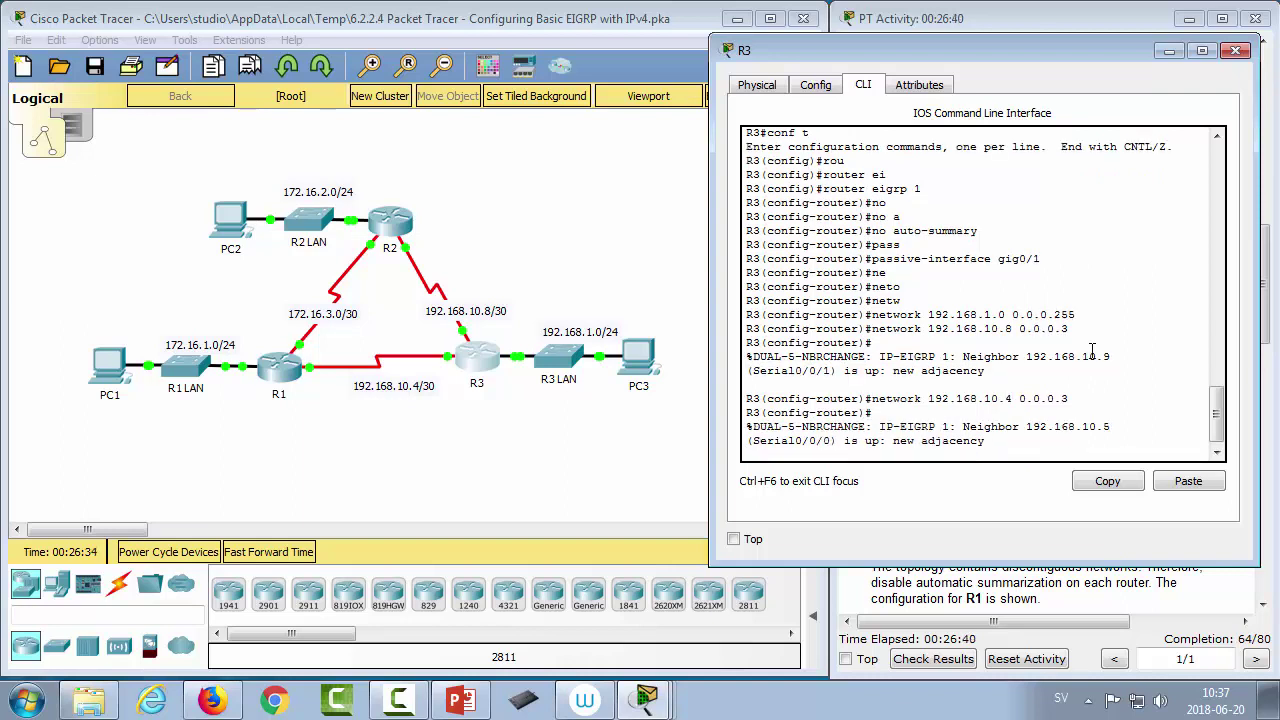
{"action": "key", "text": "Return"}
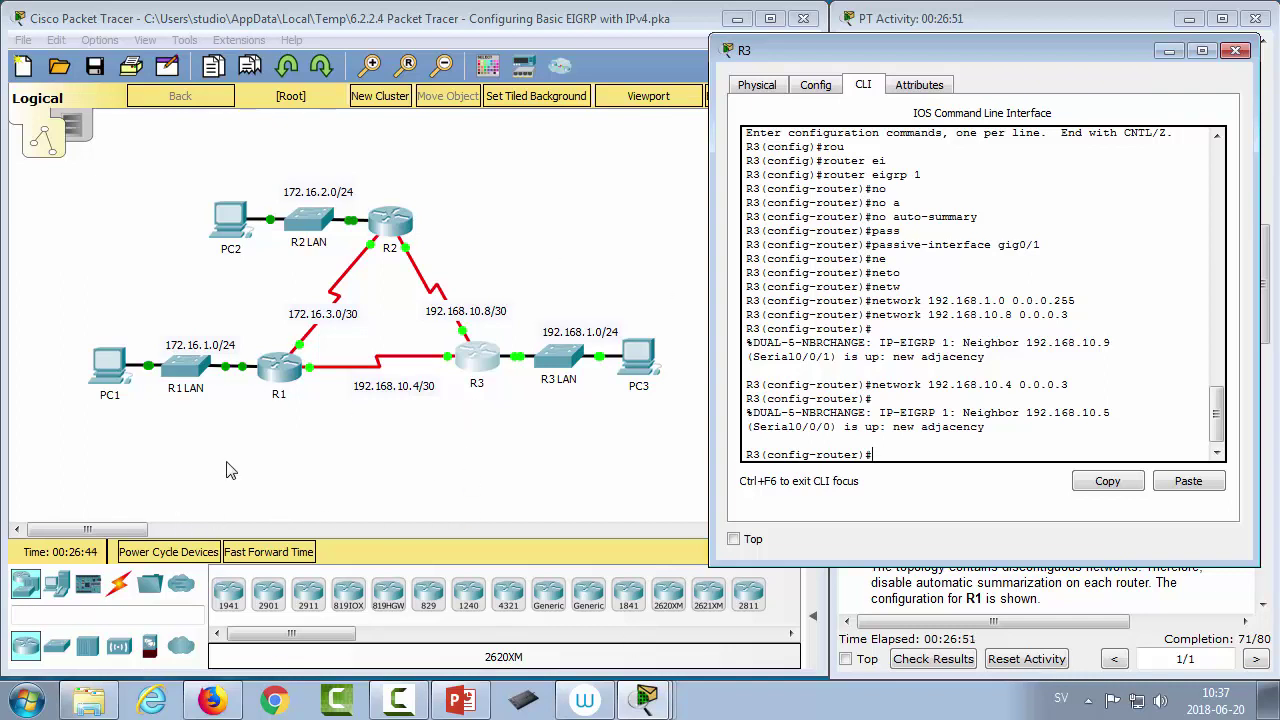
- Fast forward the simulation time in the topology workspace
{"action": "left_click", "coordinate": [232, 470]}
{"action": "left_click", "coordinate": [281, 552]}
{"action": "left_click", "coordinate": [281, 552]}
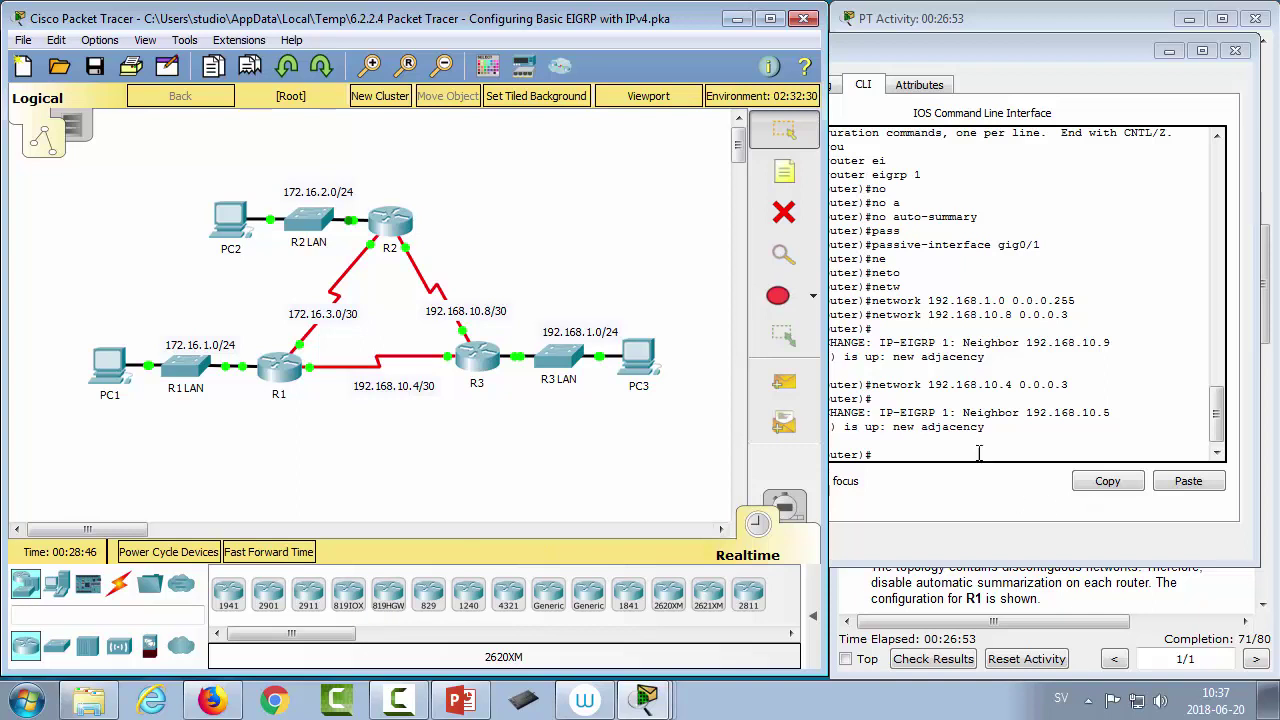
- Leave the EIGRP configuration on R3 and return to privileged EXEC mode
{"action": "left_click", "coordinate": [980, 450]}
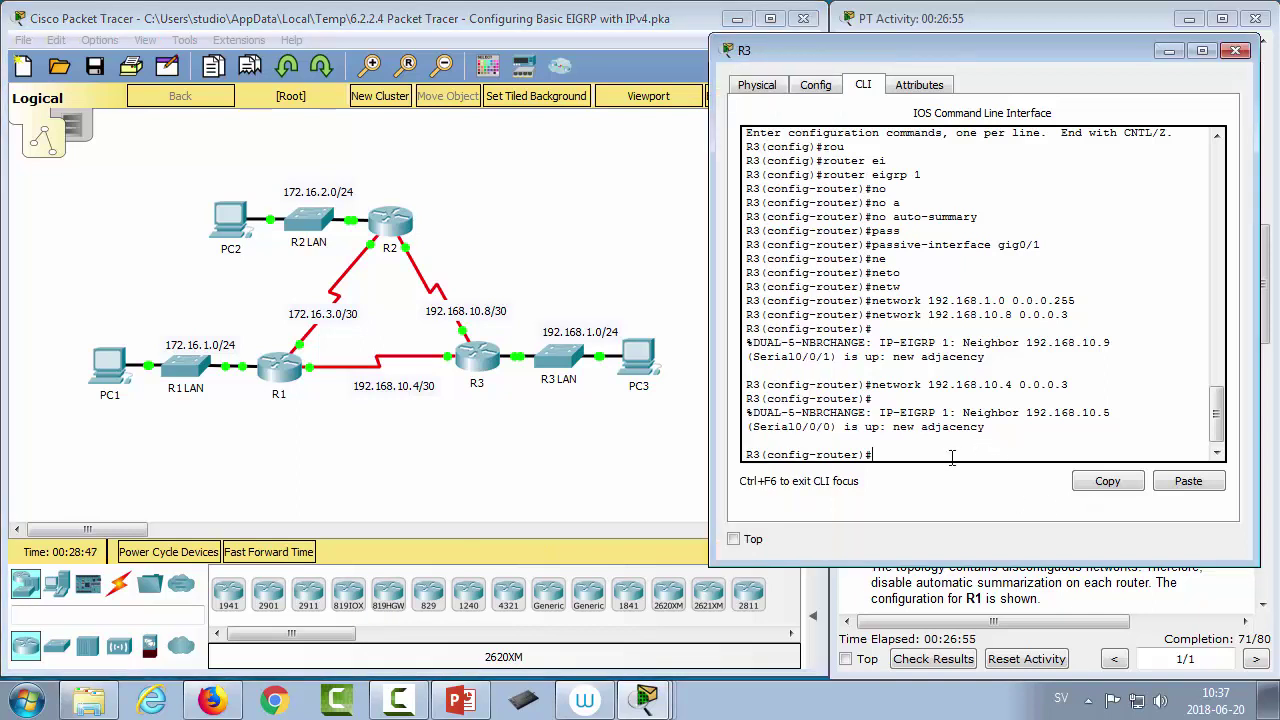
{"action": "type", "text": "exit"}
{"action": "key", "text": "Return"}
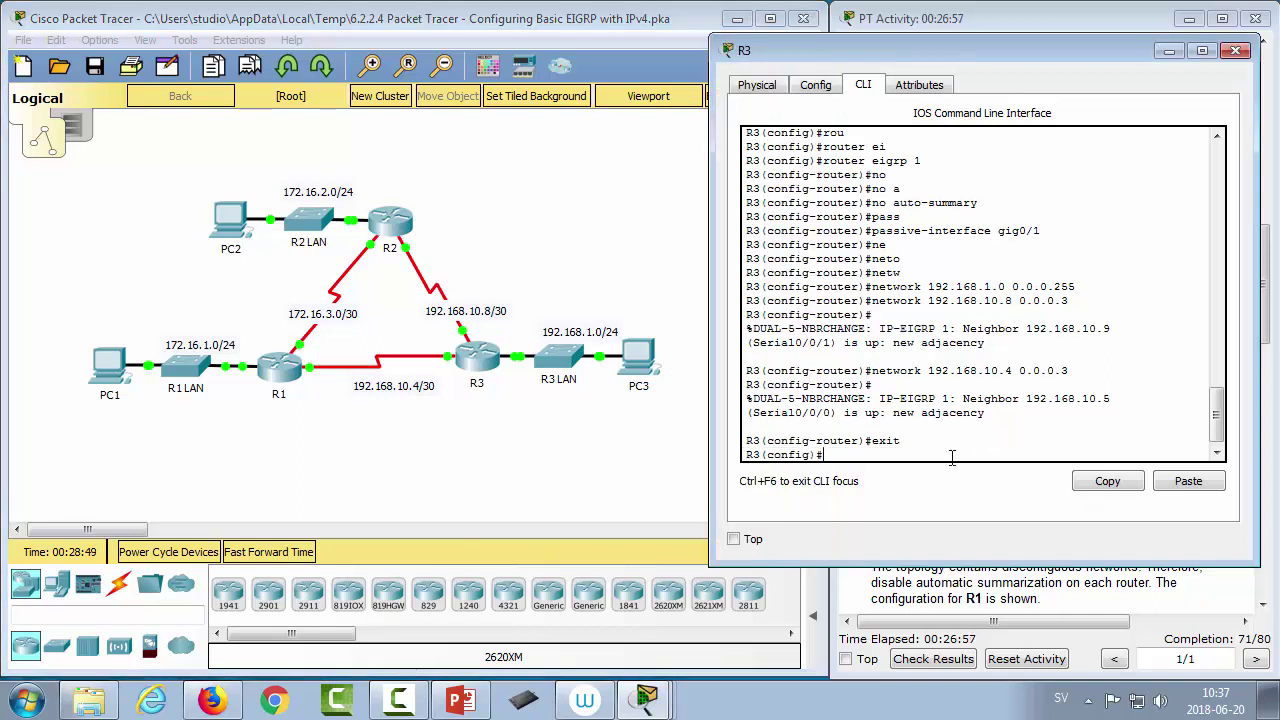
{"action": "type", "text": "end"}
{"action": "key", "text": "Return"}
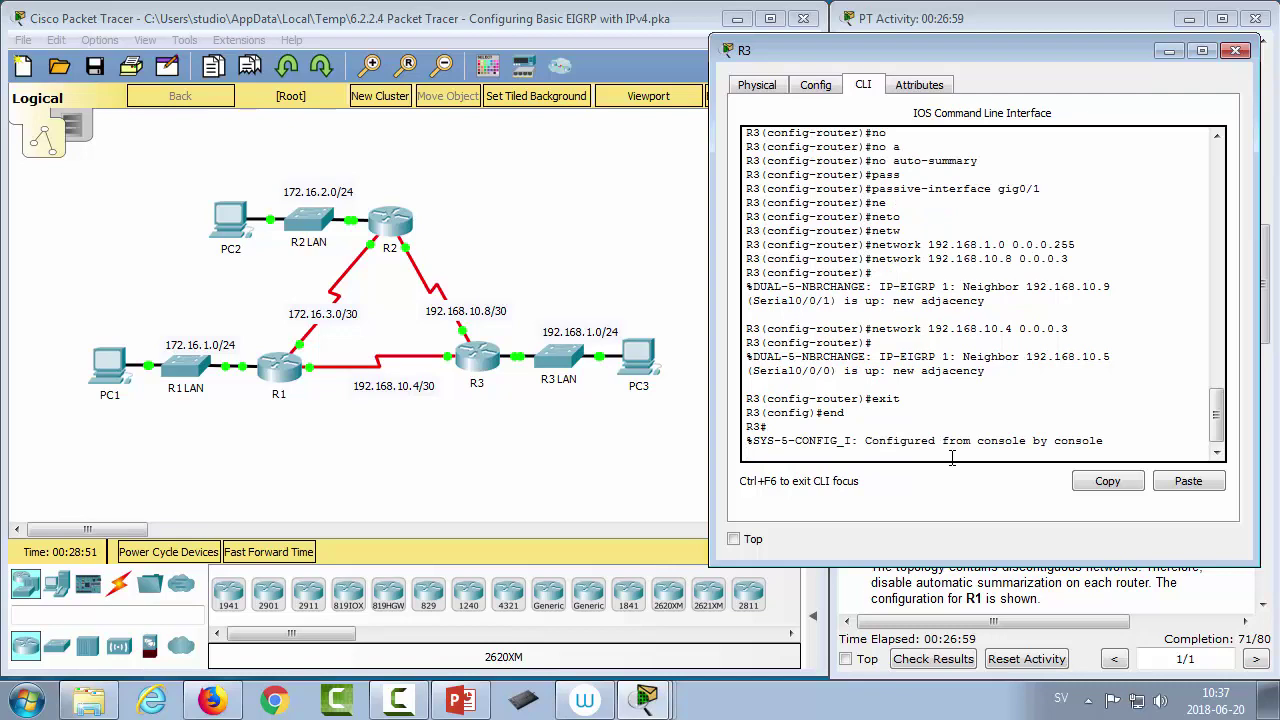
{"action": "key", "text": "Return"}
- Display R3's complete IP routing table and enlarge the router window to fit the routes
{"action": "type", "text": "show ip r"}
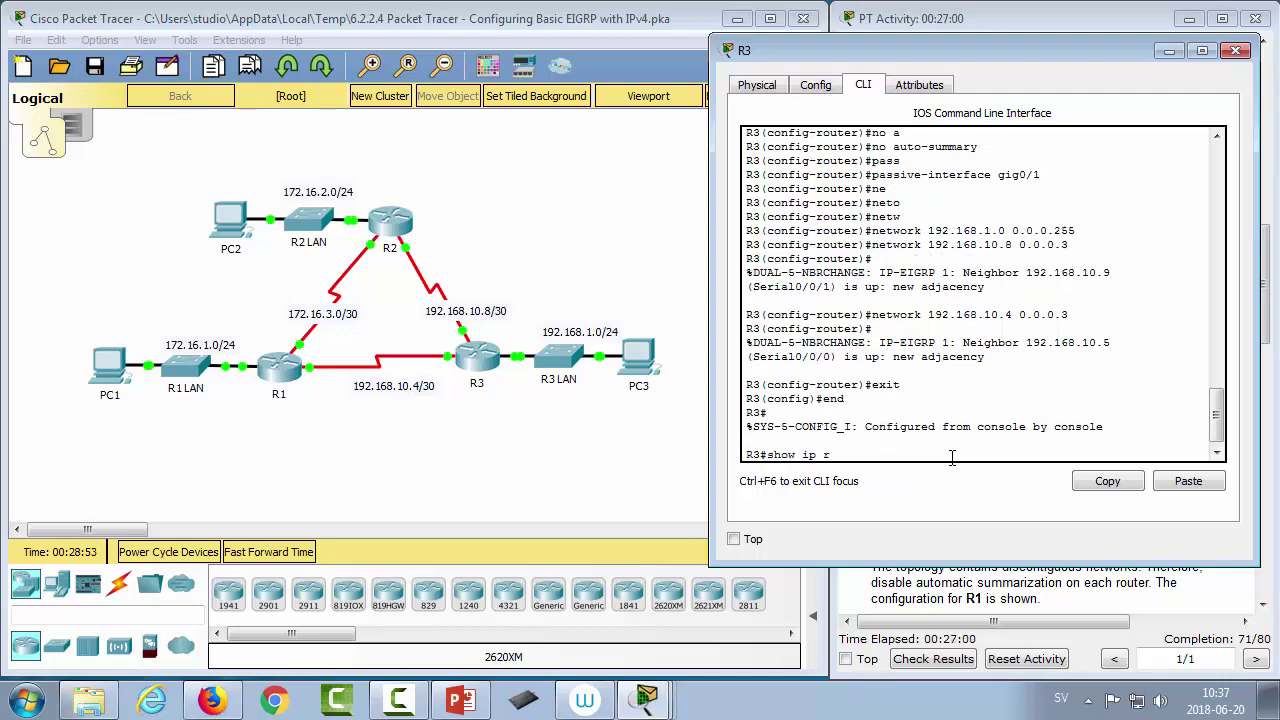
{"action": "type", "text": "oute"}
{"action": "key", "text": "Return"}
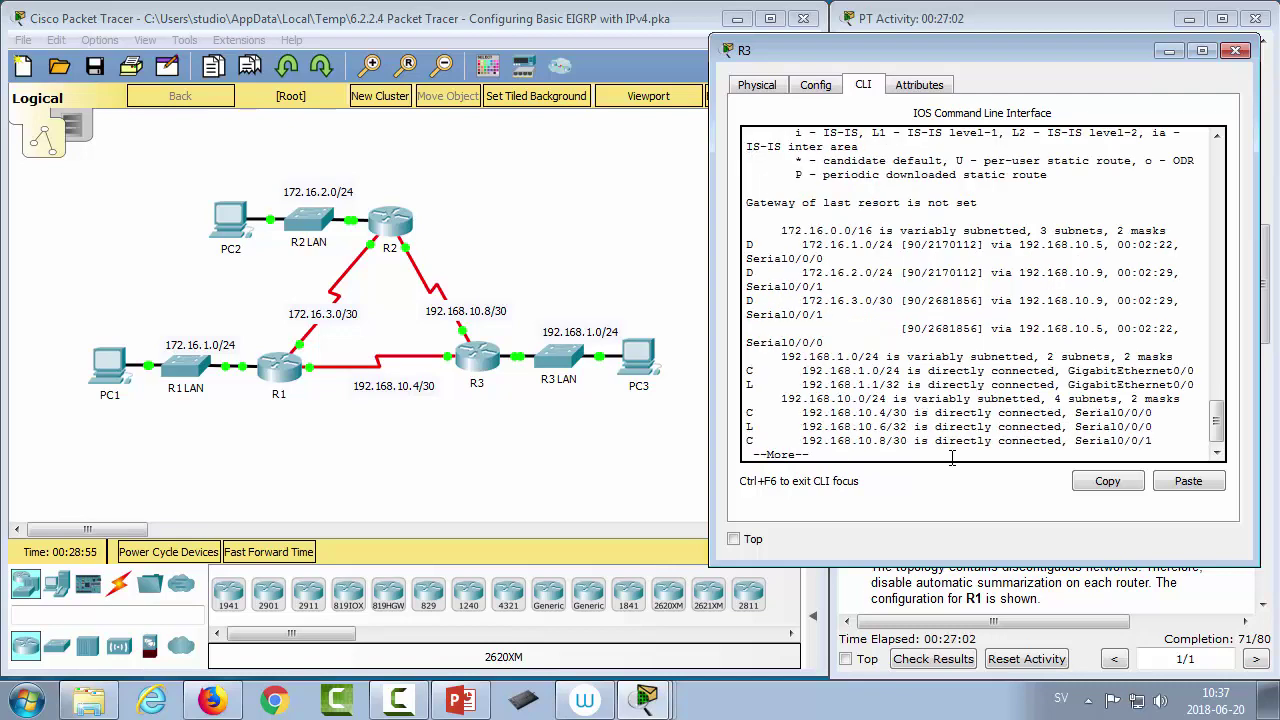
{"action": "key", "text": "space"}
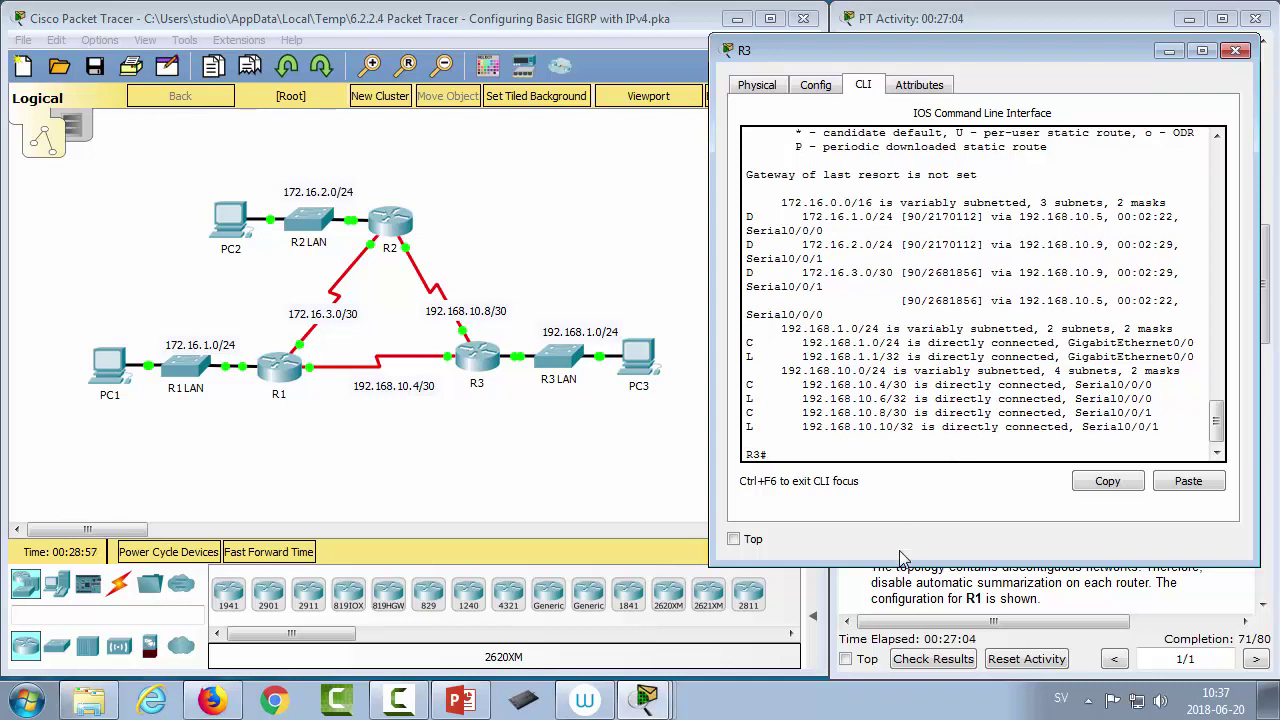
{"action": "left_click_drag", "start_coordinate": [903, 565], "coordinate": [906, 650]}
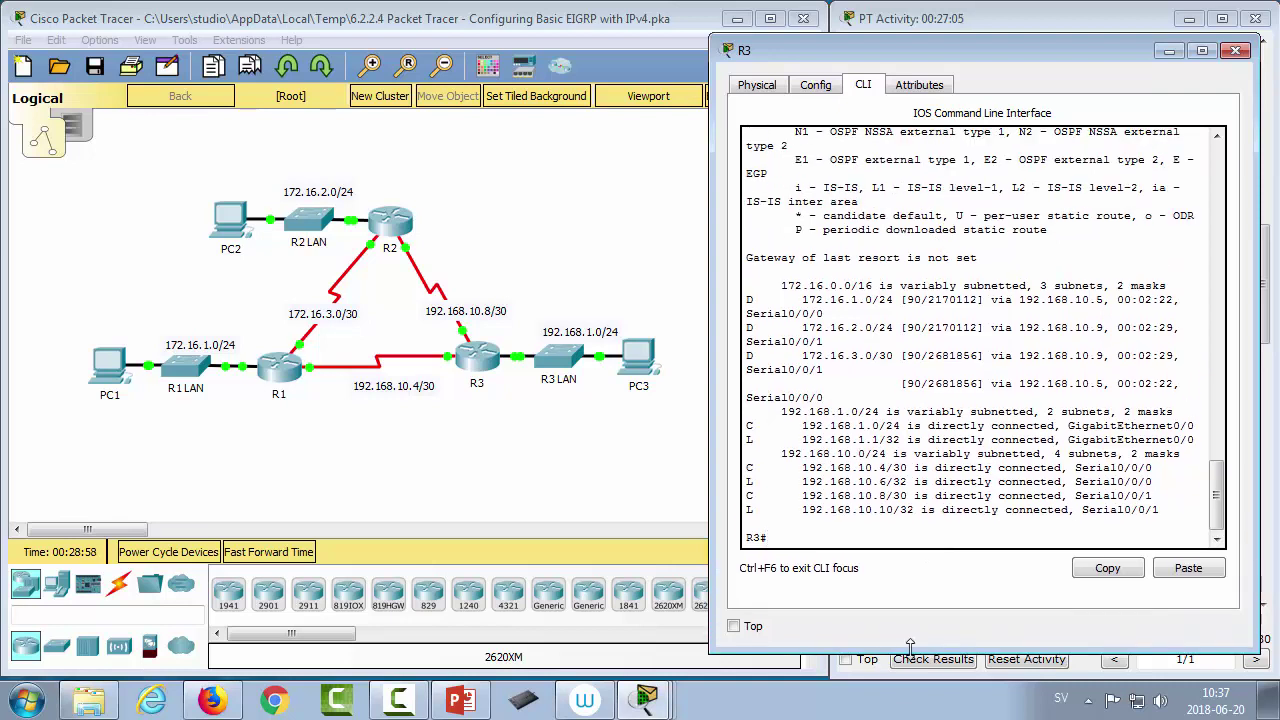
- Examine the directly connected, local and EIGRP-learned routes in R3's routing table
{"action": "left_click_drag", "start_coordinate": [746, 425], "coordinate": [877, 428]}
{"action": "left_click", "coordinate": [752, 425]}
{"action": "left_click_drag", "start_coordinate": [432, 440], "coordinate": [630, 440]}
{"action": "left_click", "coordinate": [591, 440]}
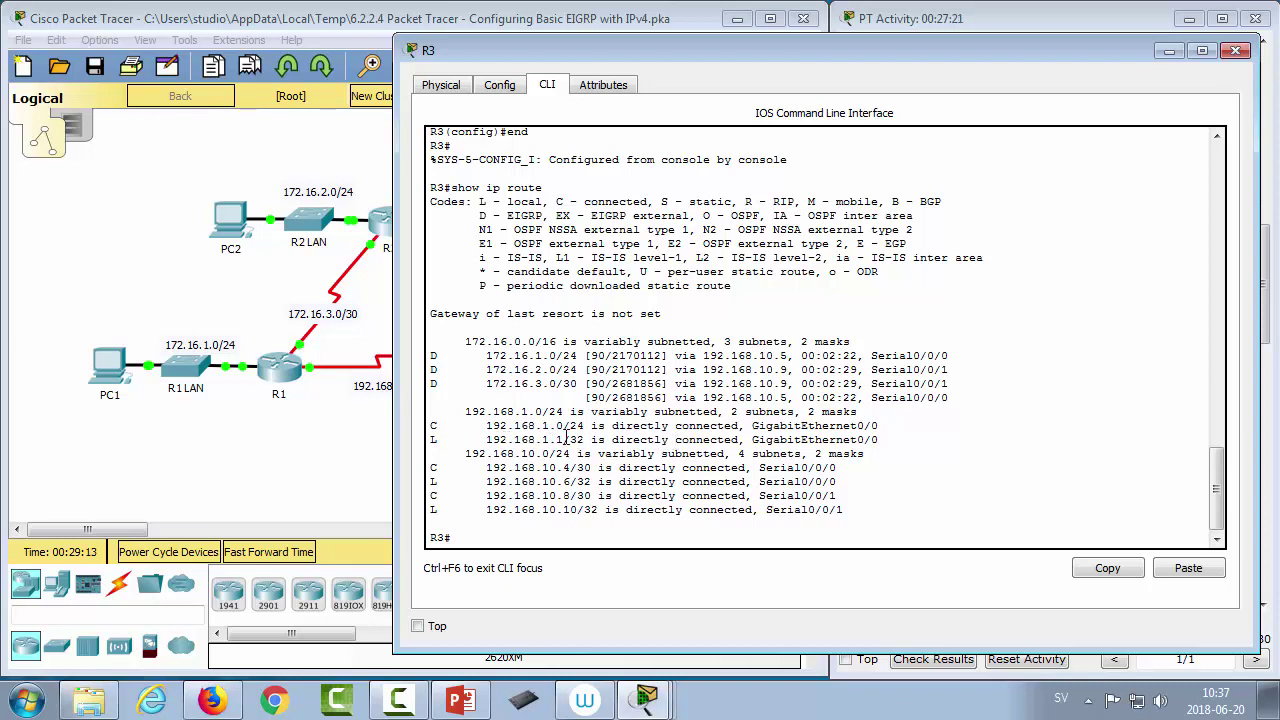
{"action": "left_click_drag", "start_coordinate": [838, 496], "coordinate": [472, 453]}
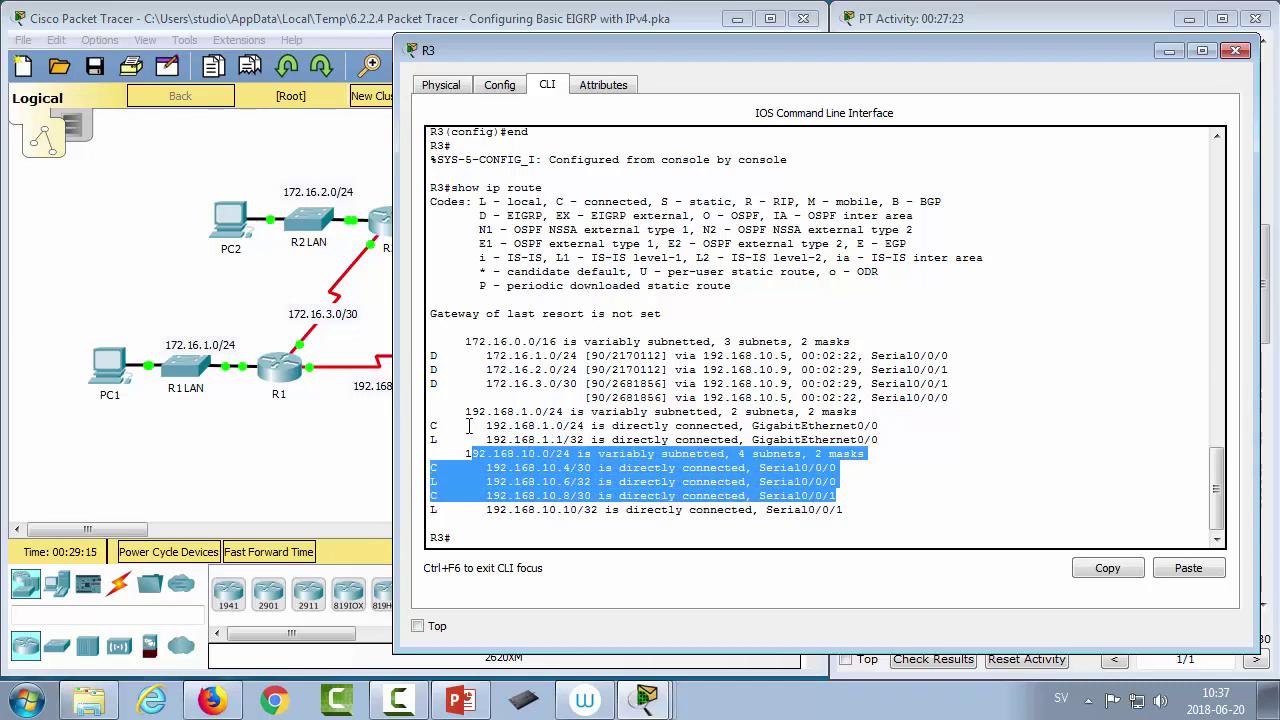
{"action": "left_click", "coordinate": [437, 383]}
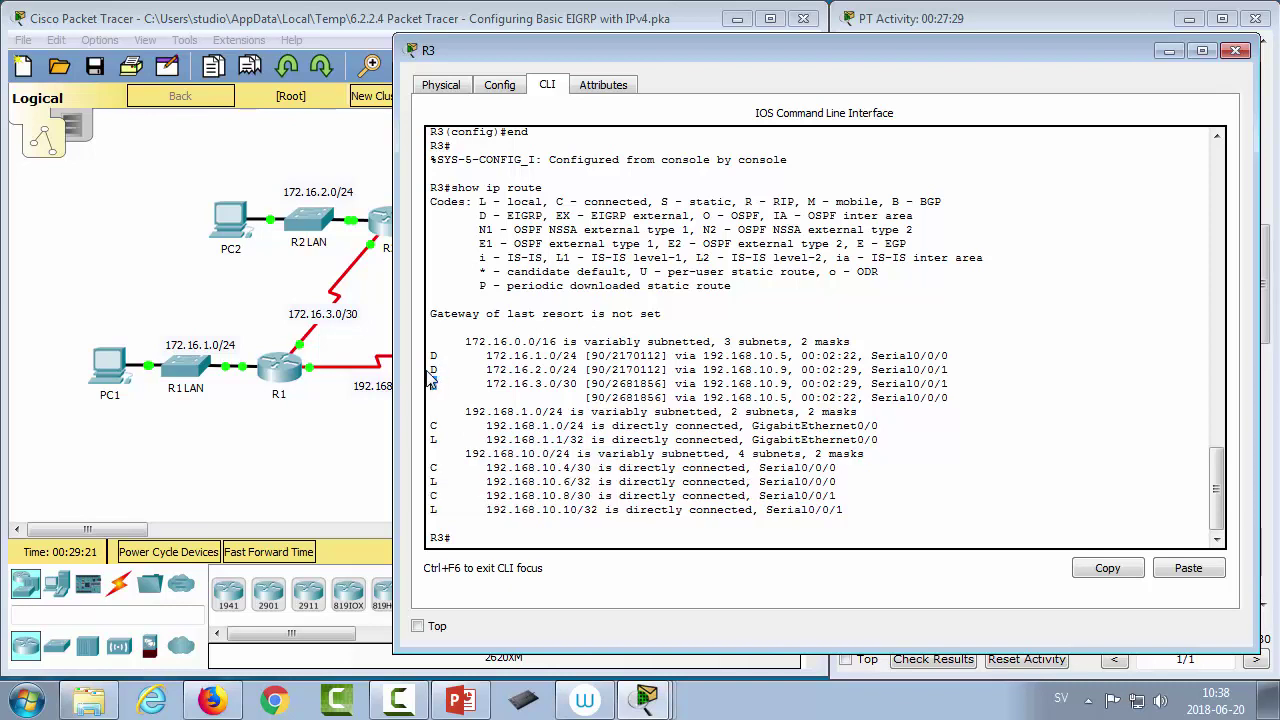
- Examine the metrics and next hops of the EIGRP routes in R3's routing table, including both paths to 172.16.3.0/30, against the topology
{"action": "left_click_drag", "start_coordinate": [437, 355], "coordinate": [461, 414]}
{"action": "left_click_drag", "start_coordinate": [607, 356], "coordinate": [592, 356]}
{"action": "left_click_drag", "start_coordinate": [612, 356], "coordinate": [662, 356]}
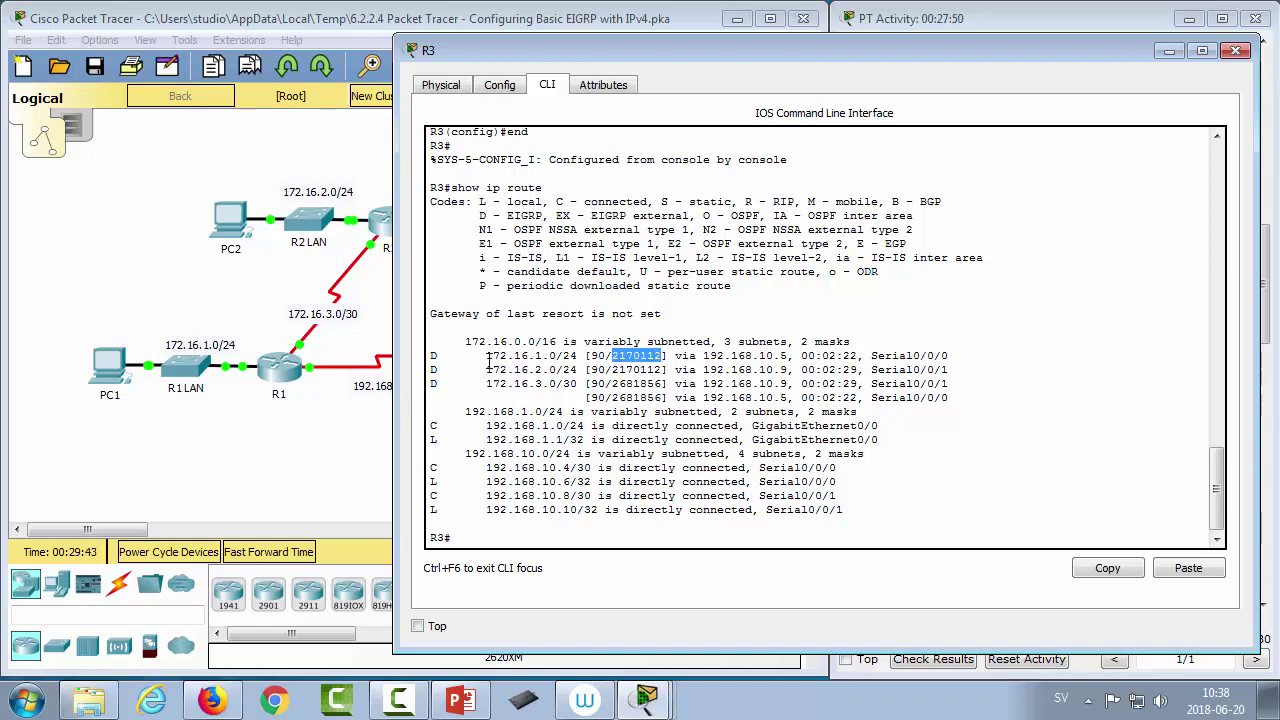
{"action": "left_click_drag", "start_coordinate": [615, 62], "coordinate": [778, 12]}
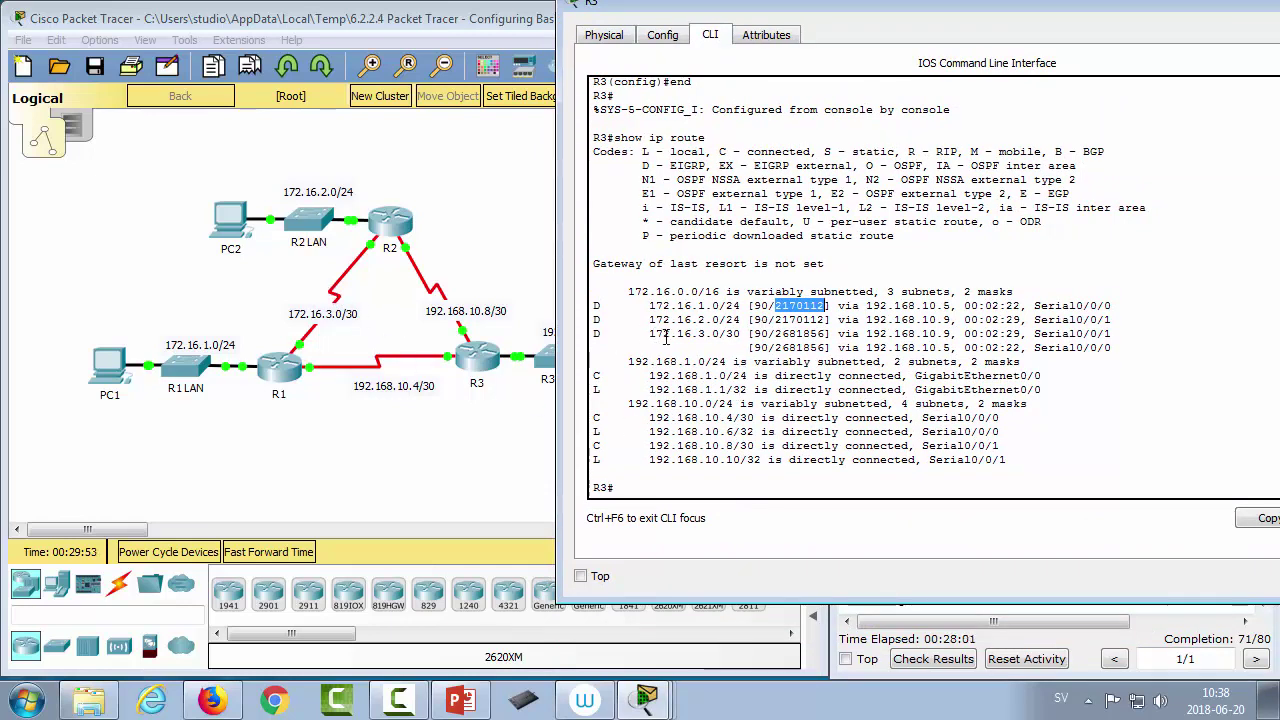
{"action": "left_click_drag", "start_coordinate": [663, 335], "coordinate": [1108, 349]}
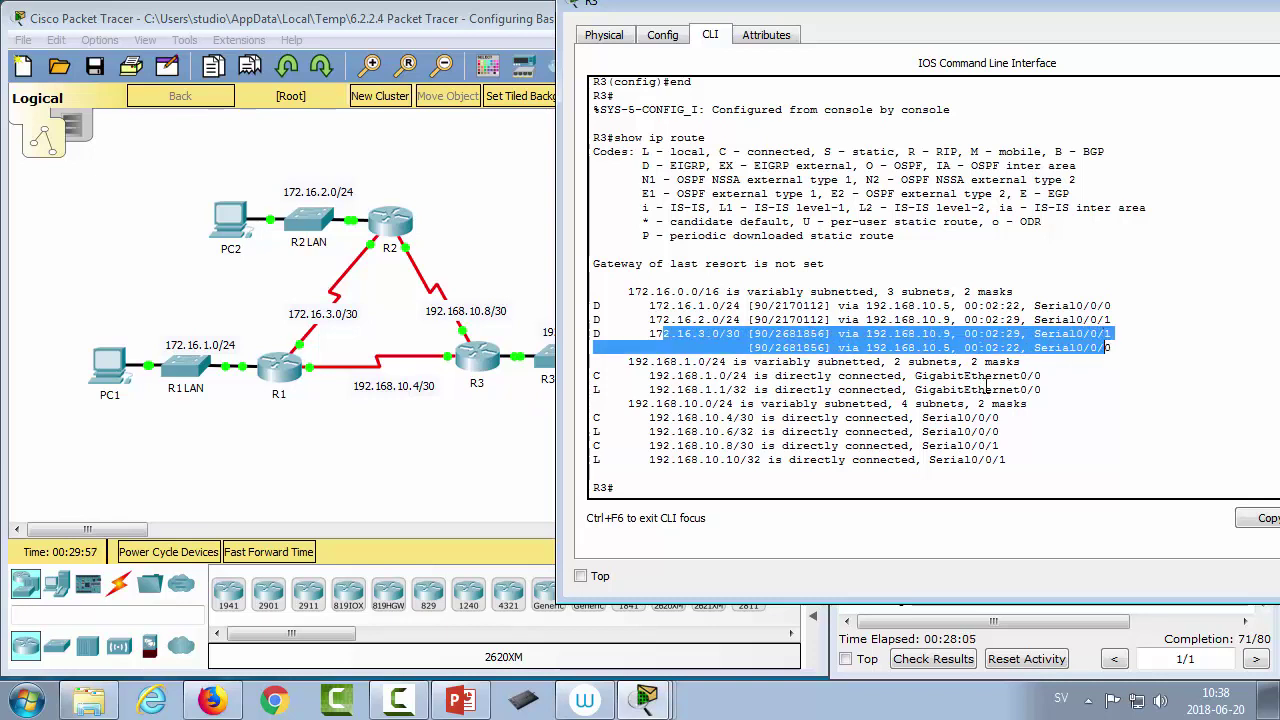
{"action": "left_click_drag", "start_coordinate": [775, 334], "coordinate": [826, 348]}
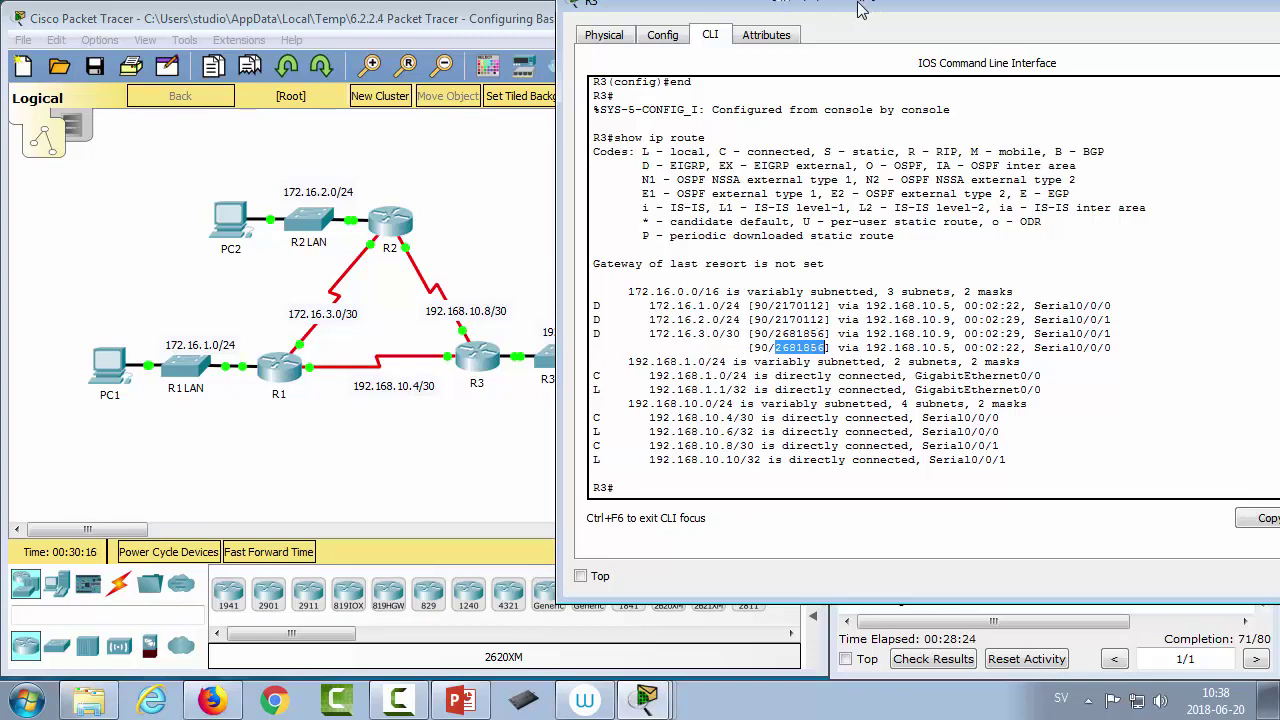
{"action": "left_click_drag", "start_coordinate": [862, 8], "coordinate": [586, 74]}
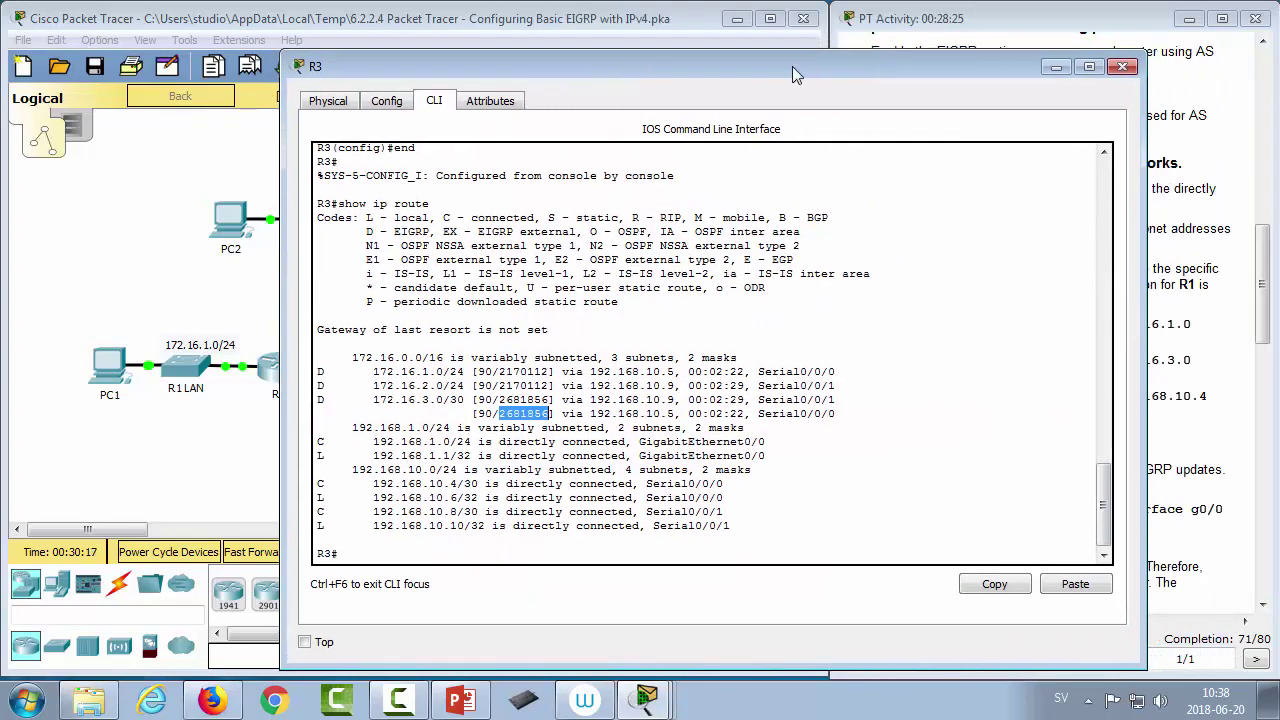
- Display R3's full IP routing protocol information with the show ip protocols command
{"action": "left_click", "coordinate": [779, 514]}
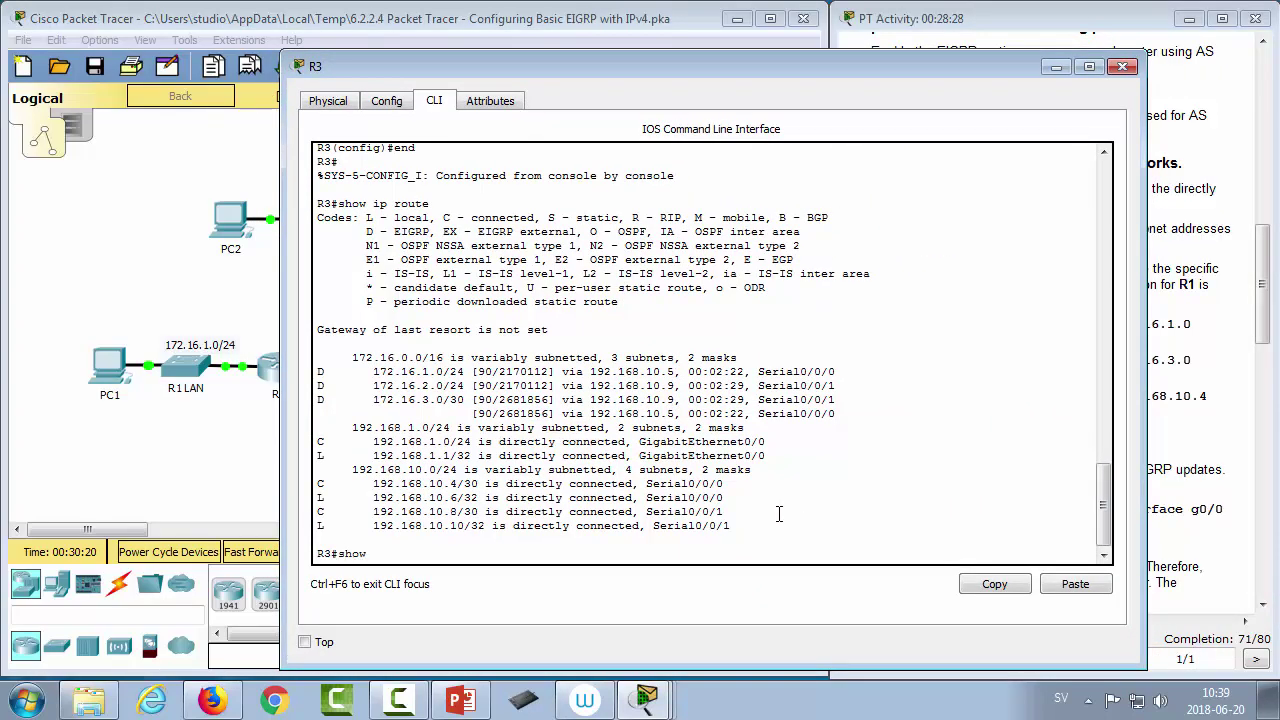
{"action": "type", "text": "show ip pr"}
{"action": "key", "text": "Tab"}
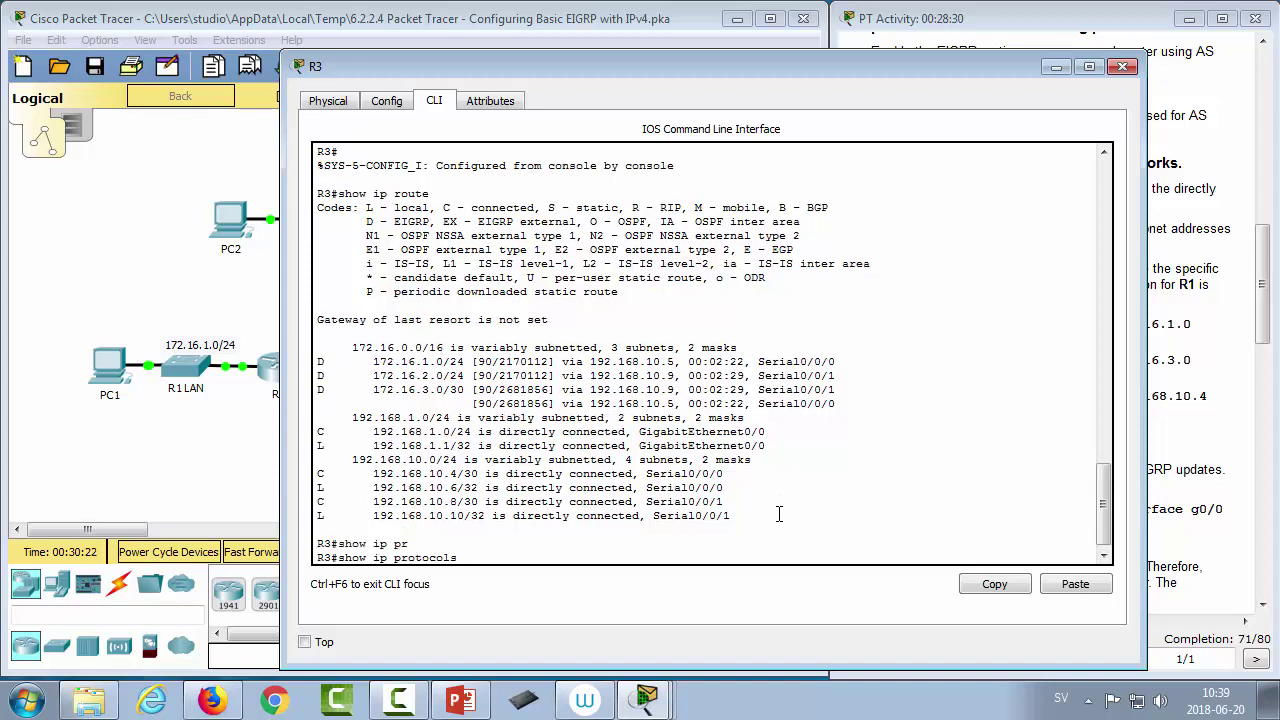
{"action": "type", "text": "ei"}
{"action": "key", "text": "Tab"}
{"action": "key", "text": "Return"}
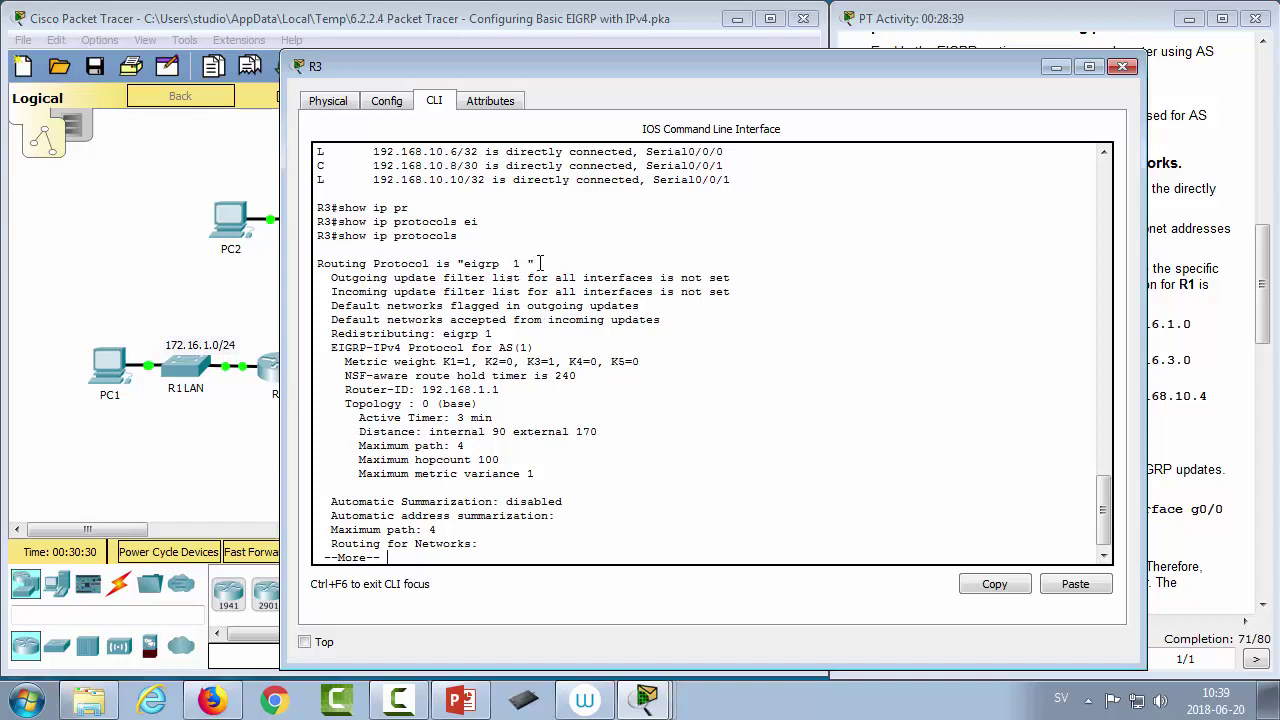
{"action": "key", "text": "space"}
- Examine the EIGRP process number, redistribution, metric weights and router ID in R3's protocol output
{"action": "scroll", "coordinate": [540, 300], "scroll_direction": "up", "scroll_amount": 7}
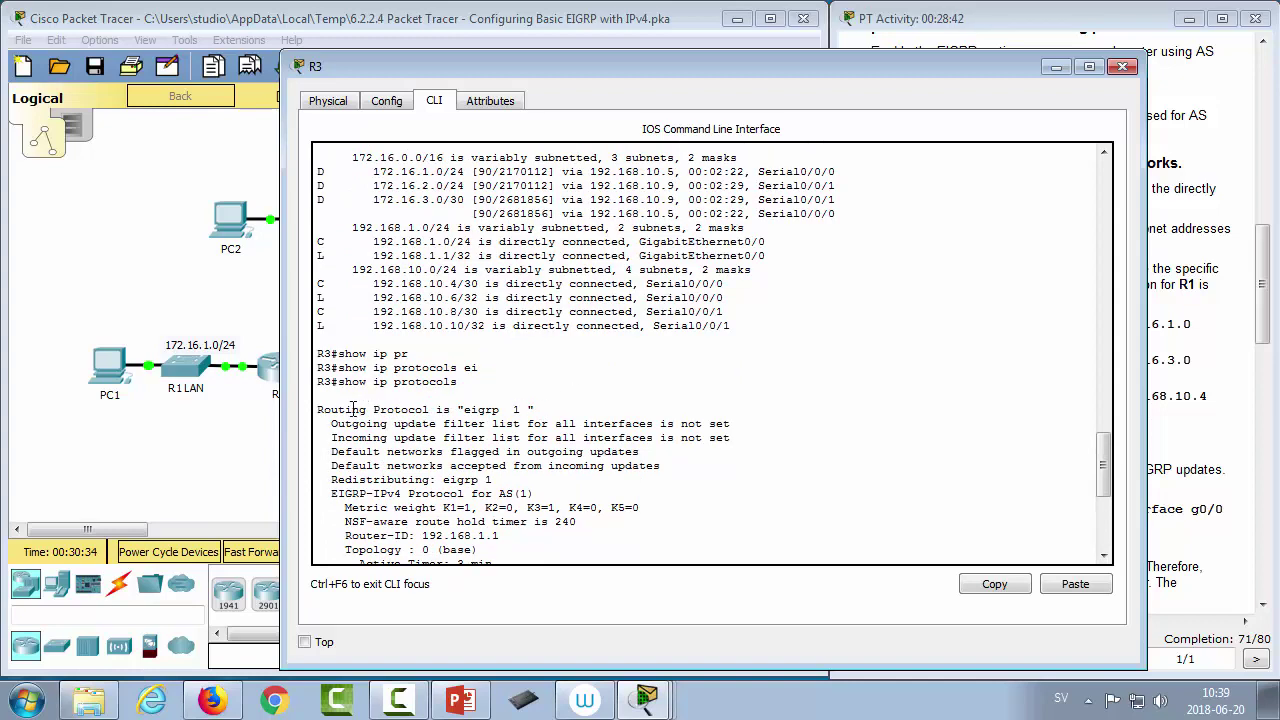
{"action": "left_click_drag", "start_coordinate": [352, 410], "coordinate": [522, 410]}
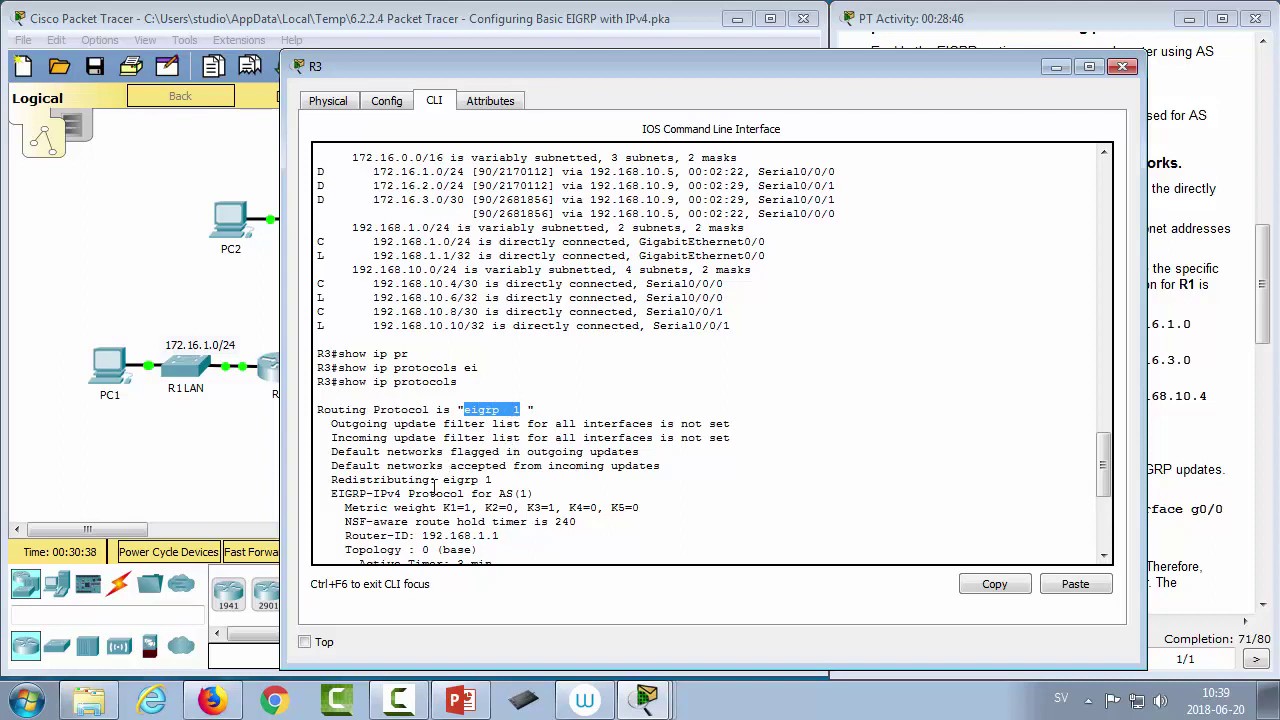
{"action": "left_click_drag", "start_coordinate": [480, 480], "coordinate": [458, 481]}
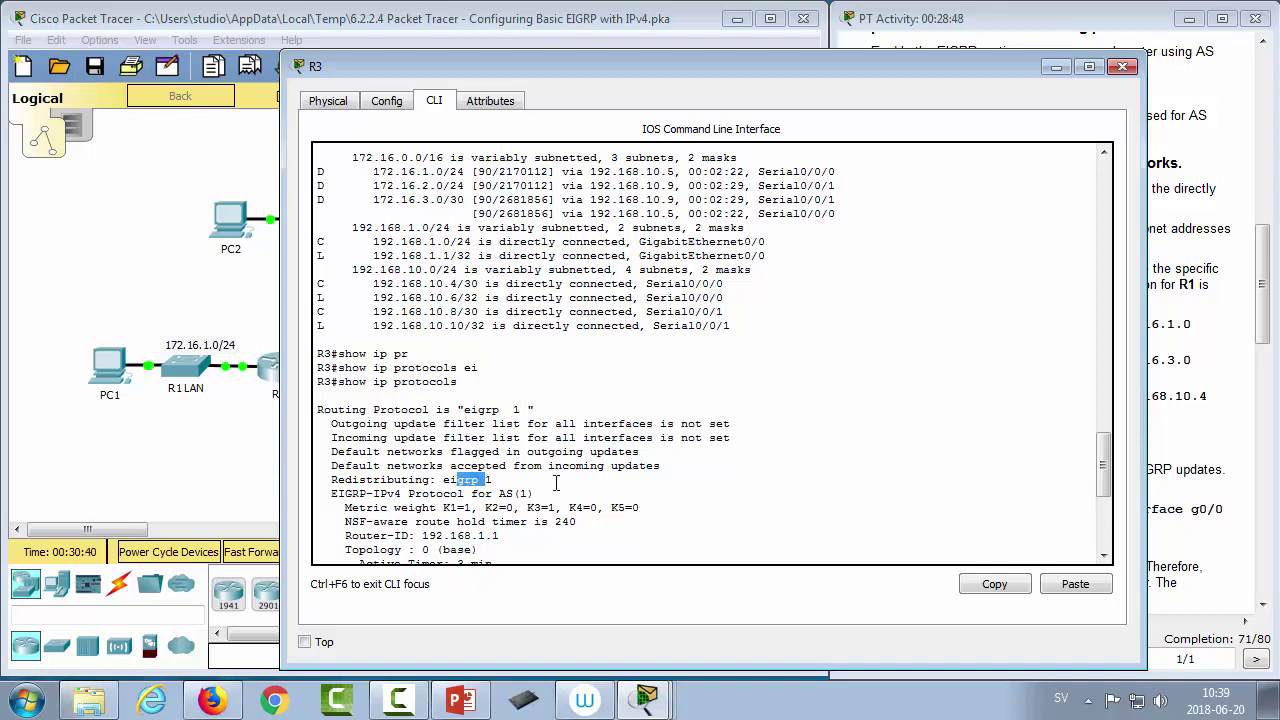
{"action": "scroll", "coordinate": [601, 483], "scroll_direction": "down", "scroll_amount": 2}
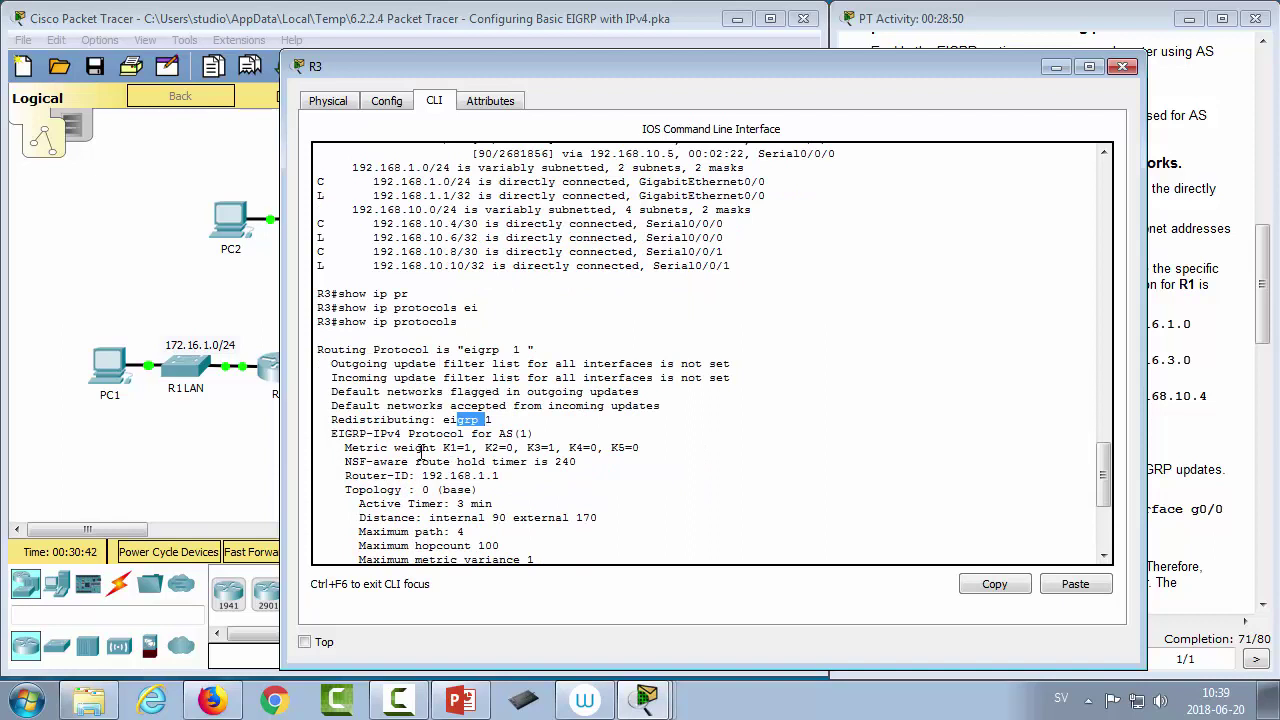
{"action": "left_click_drag", "start_coordinate": [548, 448], "coordinate": [557, 448]}
{"action": "left_click_drag", "start_coordinate": [659, 452], "coordinate": [389, 448]}
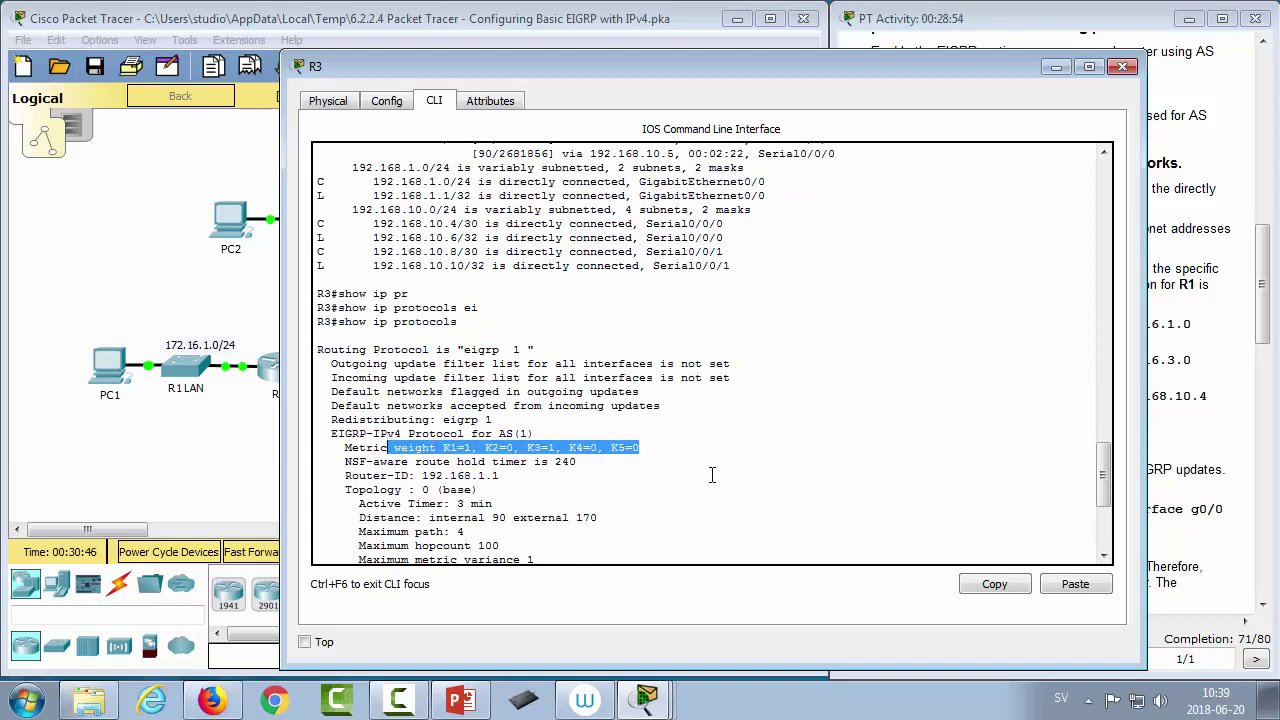
{"action": "left_click_drag", "start_coordinate": [501, 476], "coordinate": [381, 477]}
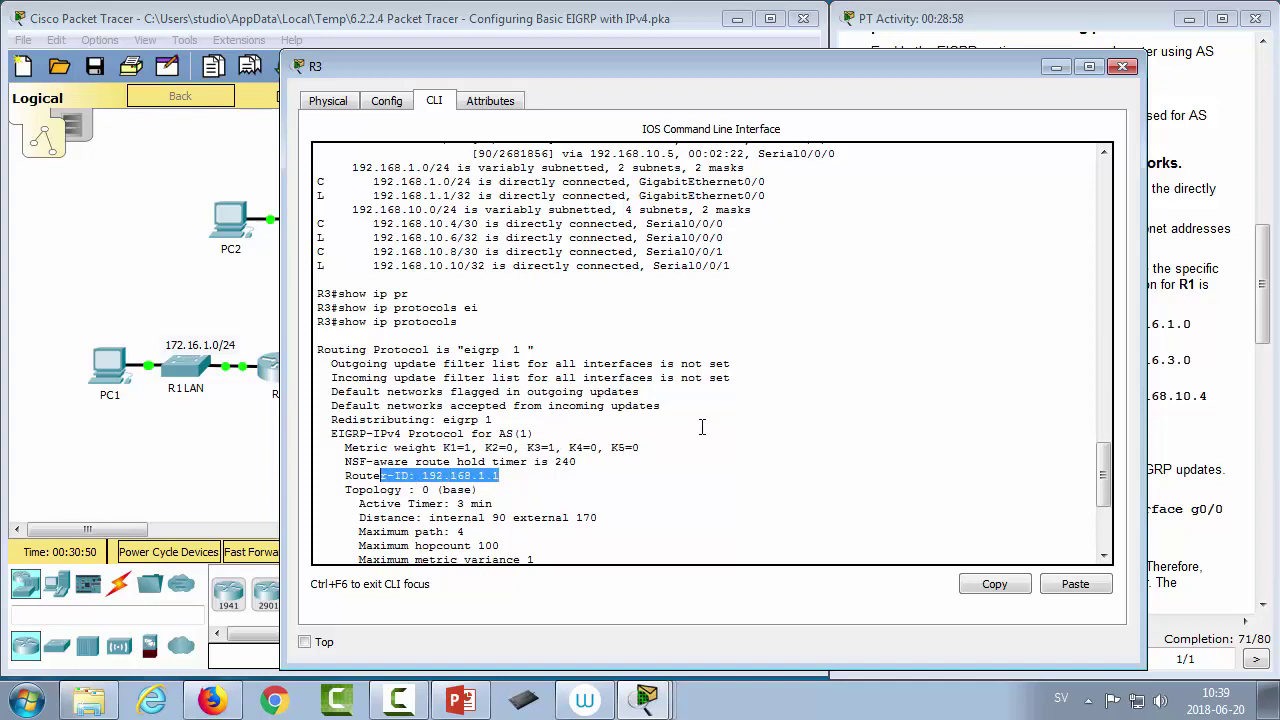
- Examine the automatic summarization, advertised networks, passive interface and routing information sources in R3's protocol output
{"action": "scroll", "coordinate": [702, 427], "scroll_direction": "down", "scroll_amount": 2}
{"action": "scroll", "coordinate": [754, 371], "scroll_direction": "down", "scroll_amount": 1}
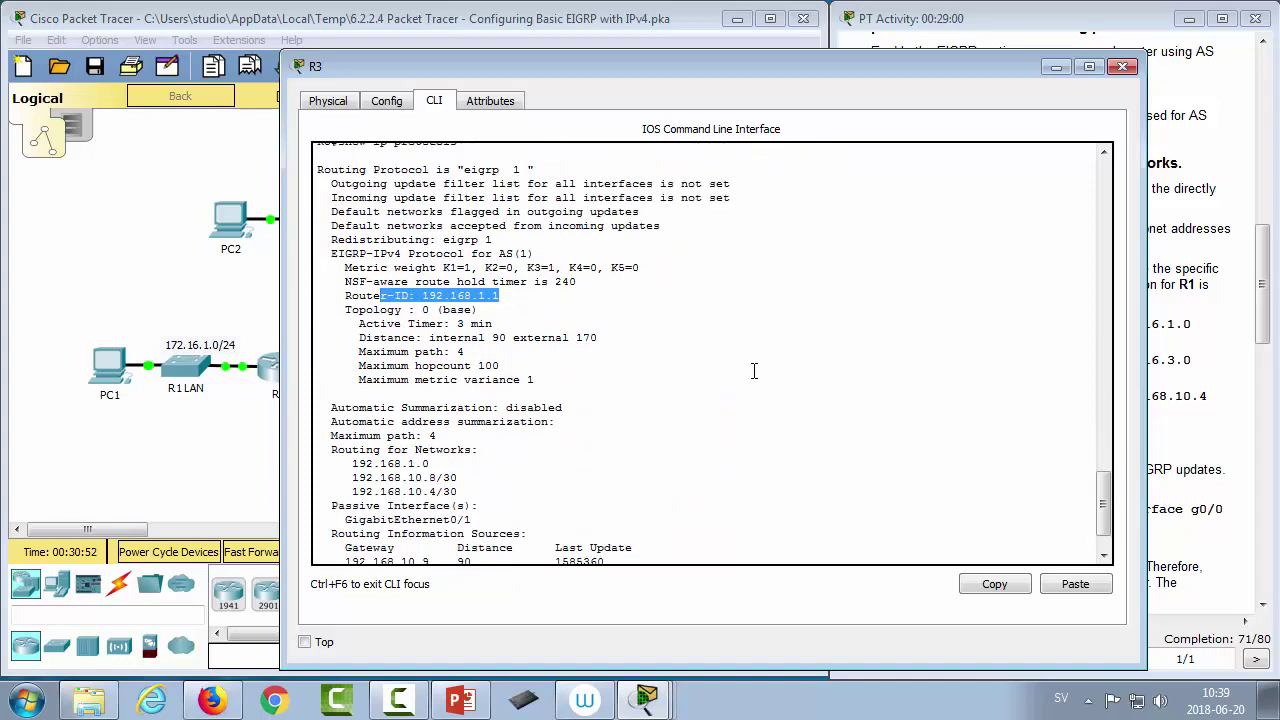
{"action": "left_click_drag", "start_coordinate": [366, 407], "coordinate": [564, 408]}
{"action": "left_click_drag", "start_coordinate": [373, 450], "coordinate": [458, 478]}
{"action": "scroll", "coordinate": [536, 468], "scroll_direction": "down", "scroll_amount": 1}
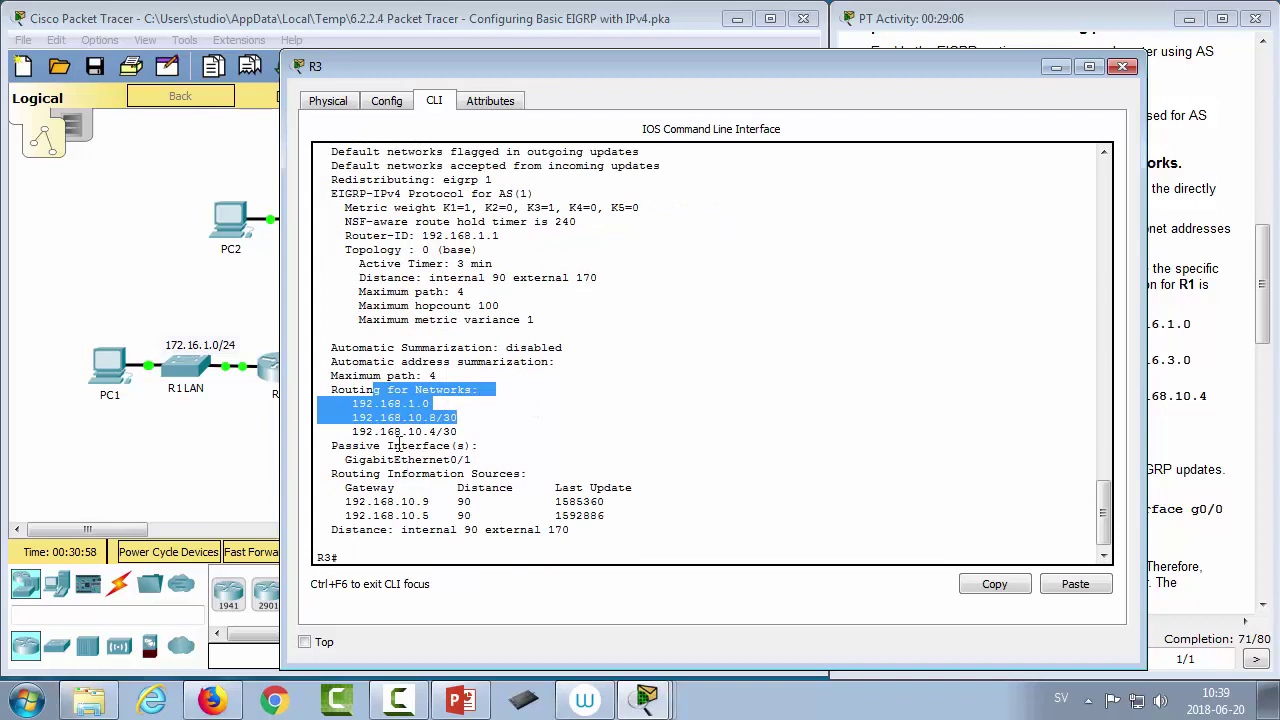
{"action": "left_click_drag", "start_coordinate": [395, 445], "coordinate": [437, 460]}
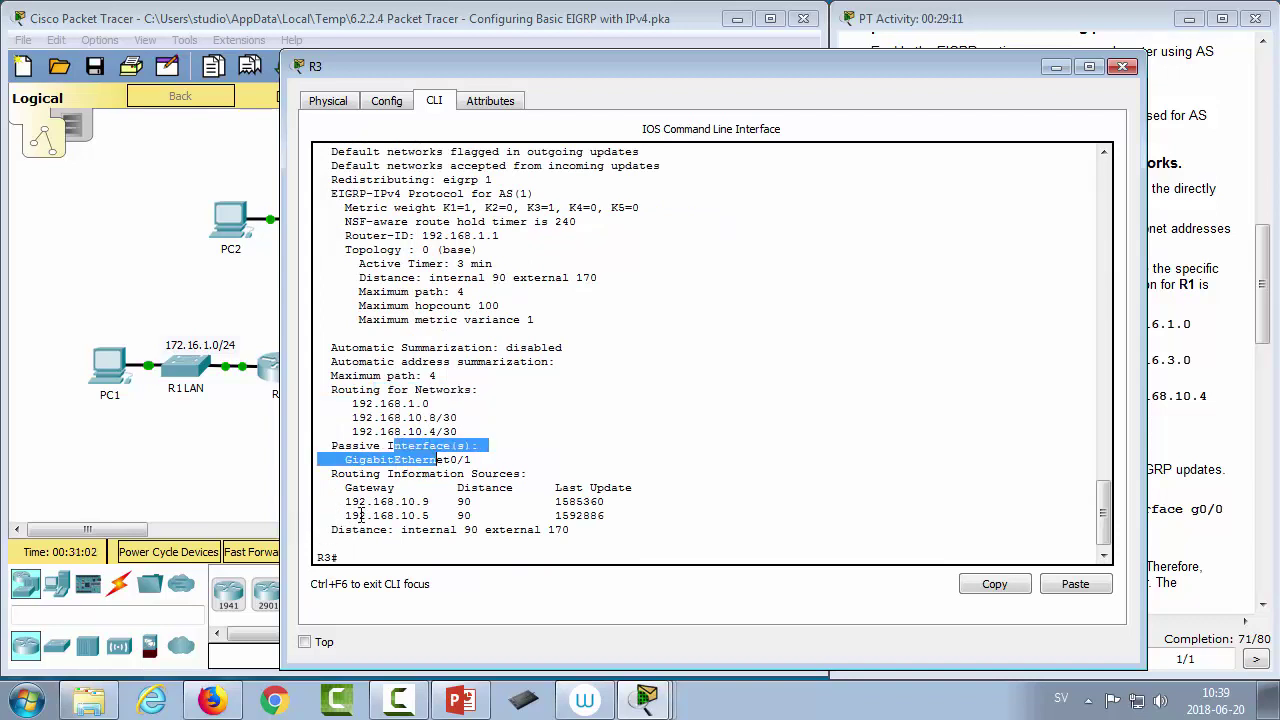
{"action": "left_click_drag", "start_coordinate": [394, 474], "coordinate": [612, 515]}
{"action": "left_click", "coordinate": [660, 515]}
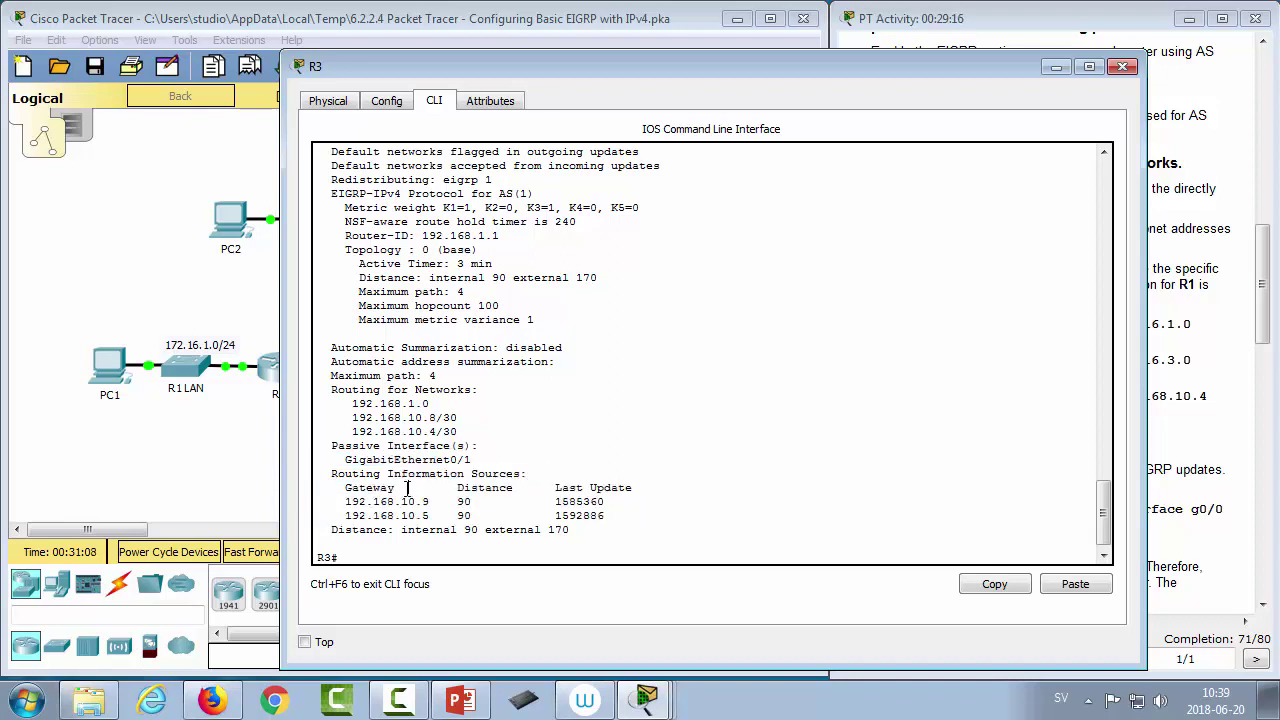
- Close R3's window and look through the remaining activity instructions
{"action": "left_click", "coordinate": [1122, 66]}
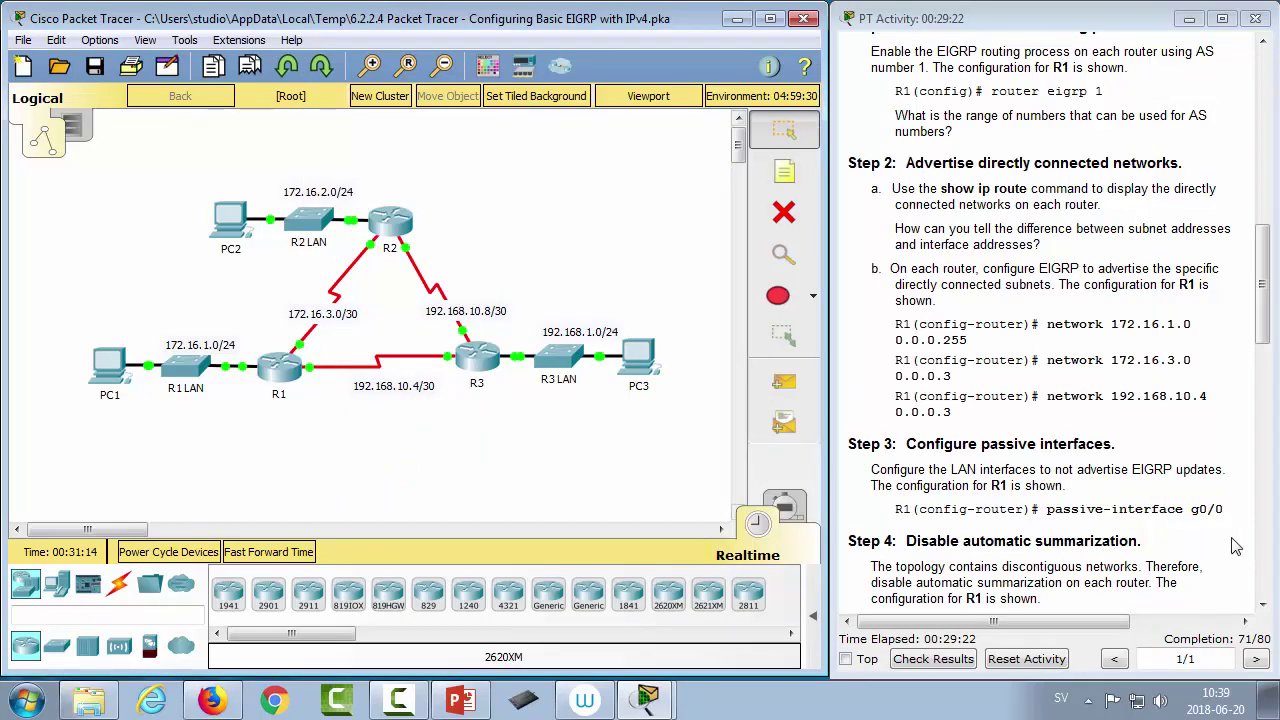
{"action": "scroll", "coordinate": [1104, 465], "scroll_direction": "down", "scroll_amount": 10}
{"action": "scroll", "coordinate": [1100, 455], "scroll_direction": "up", "scroll_amount": 20}
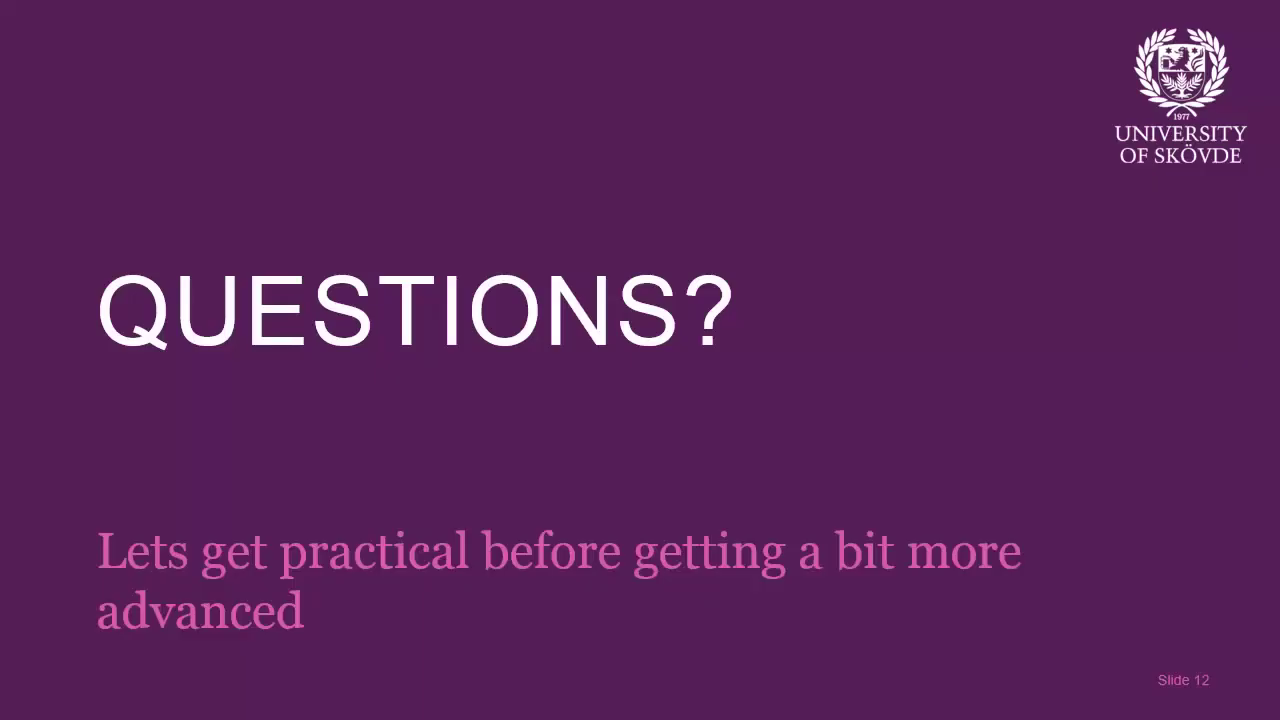
{"action": "left_click", "coordinate": [516, 354]}
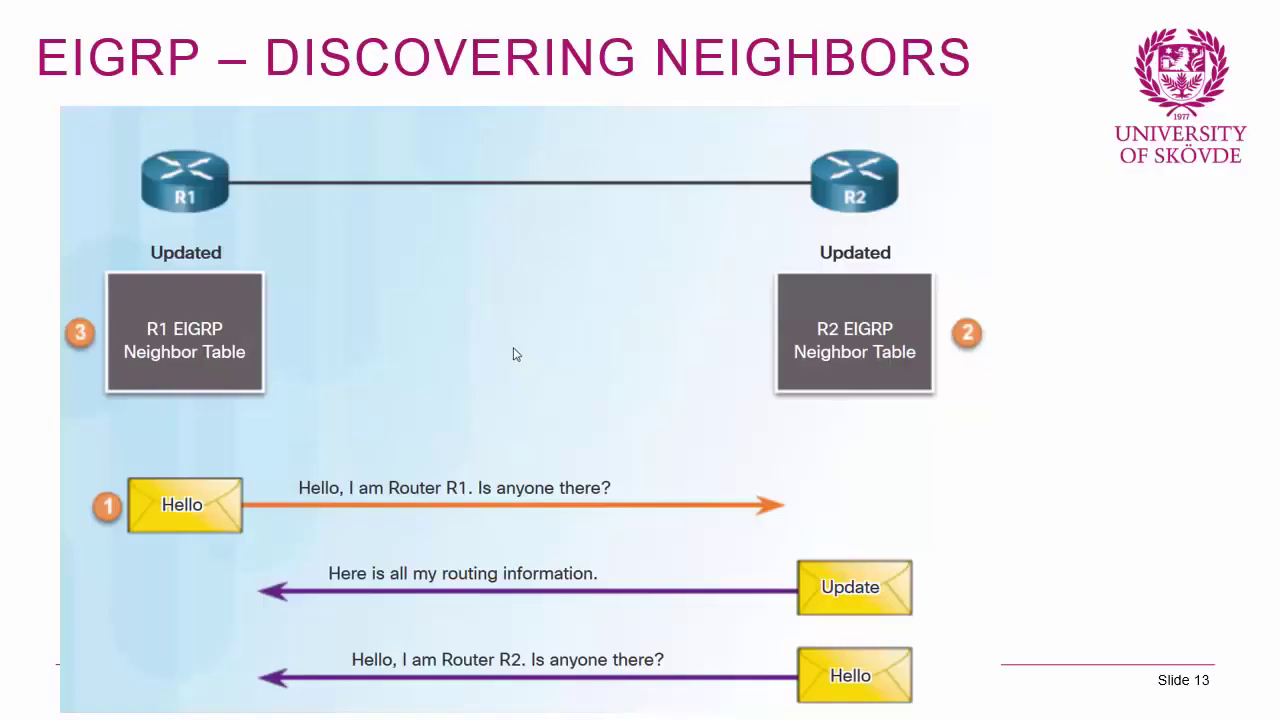
{"action": "key", "text": "Left"}
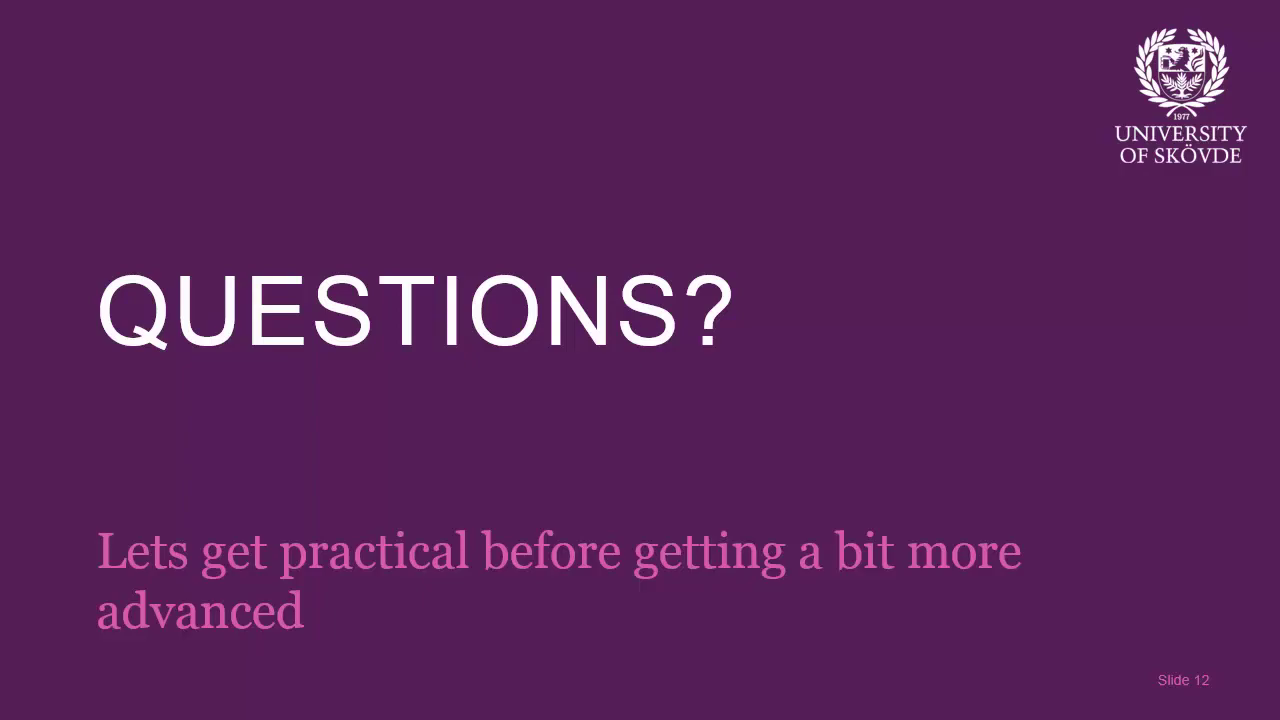
{"action": "left_click", "coordinate": [513, 349]}
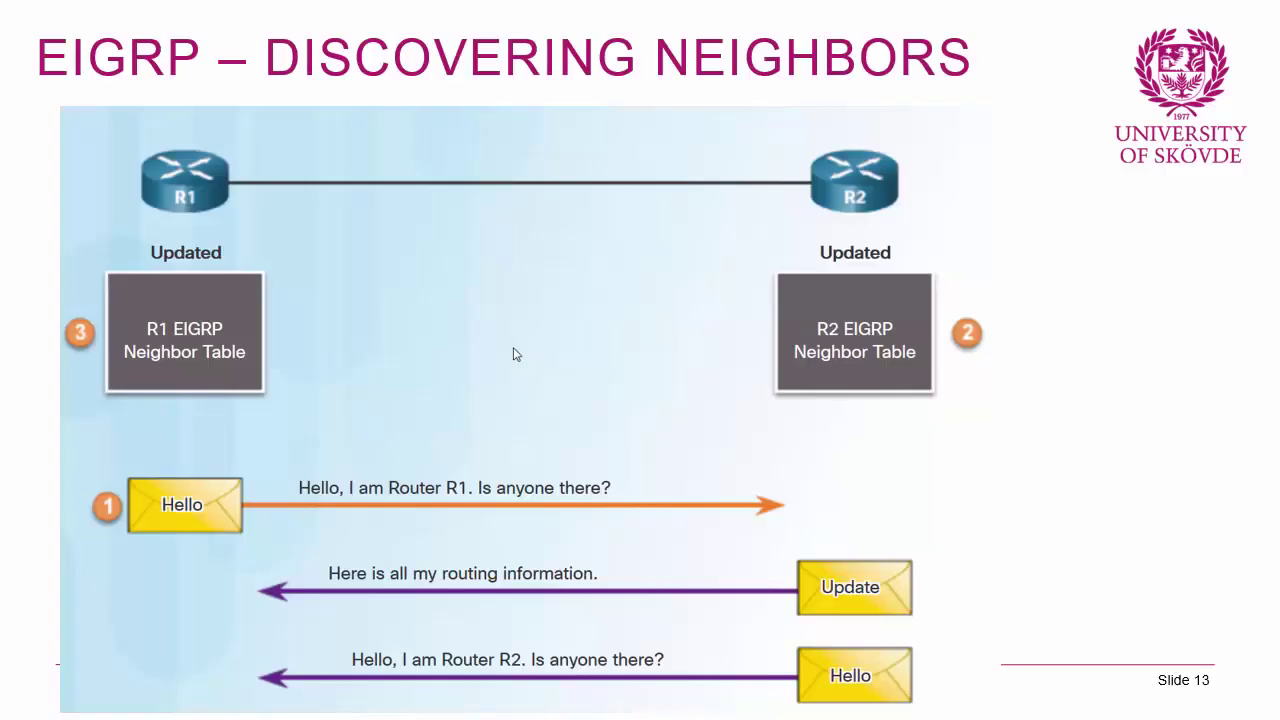
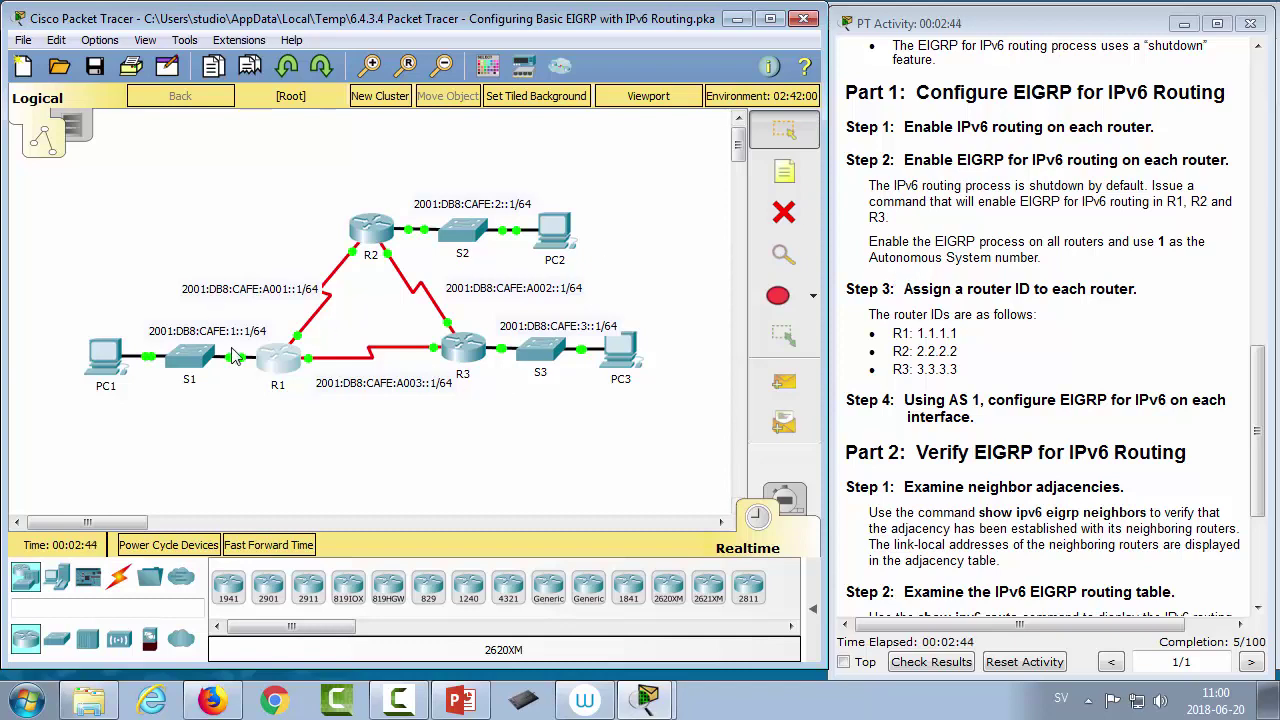
- Enter global configuration mode on R1 in the IPv6 topology and enable IPv6 unicast routing
{"action": "left_click", "coordinate": [284, 364]}
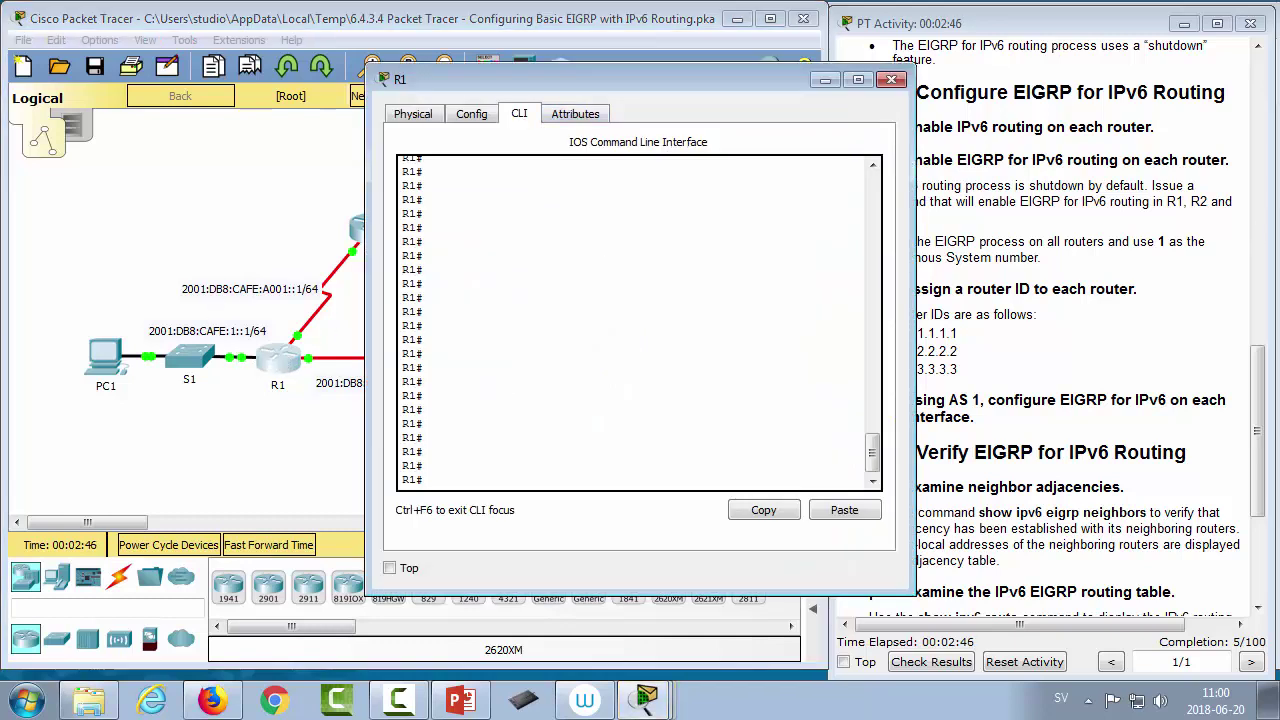
{"action": "type", "text": "conf t"}
{"action": "key", "text": "Return"}
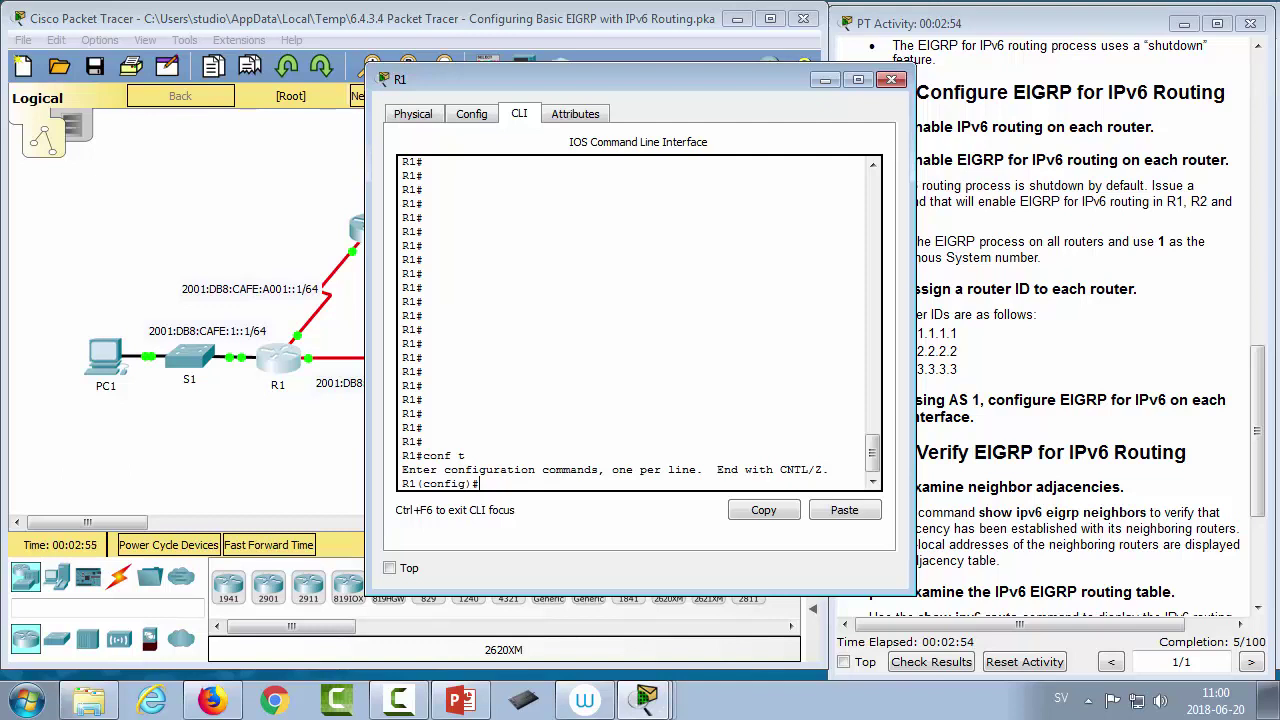
{"action": "type", "text": "ipv6 u"}
{"action": "key", "text": "Tab"}
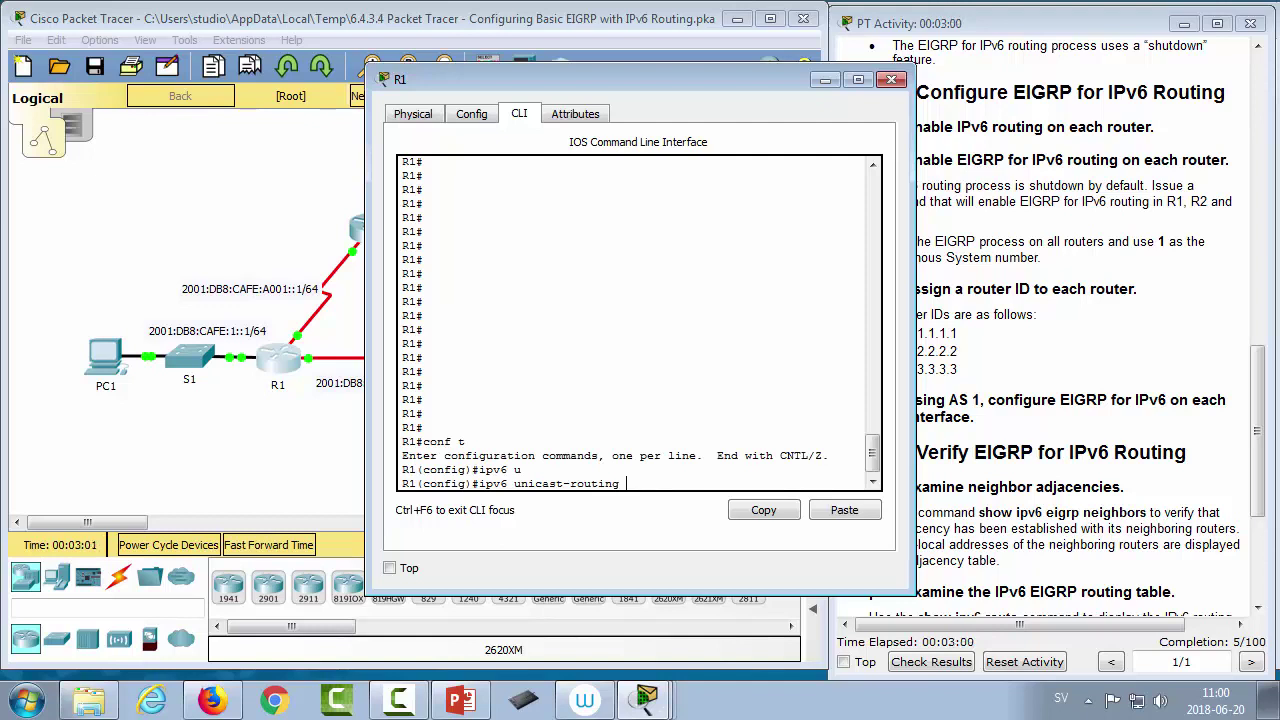
{"action": "key", "text": "Return"}
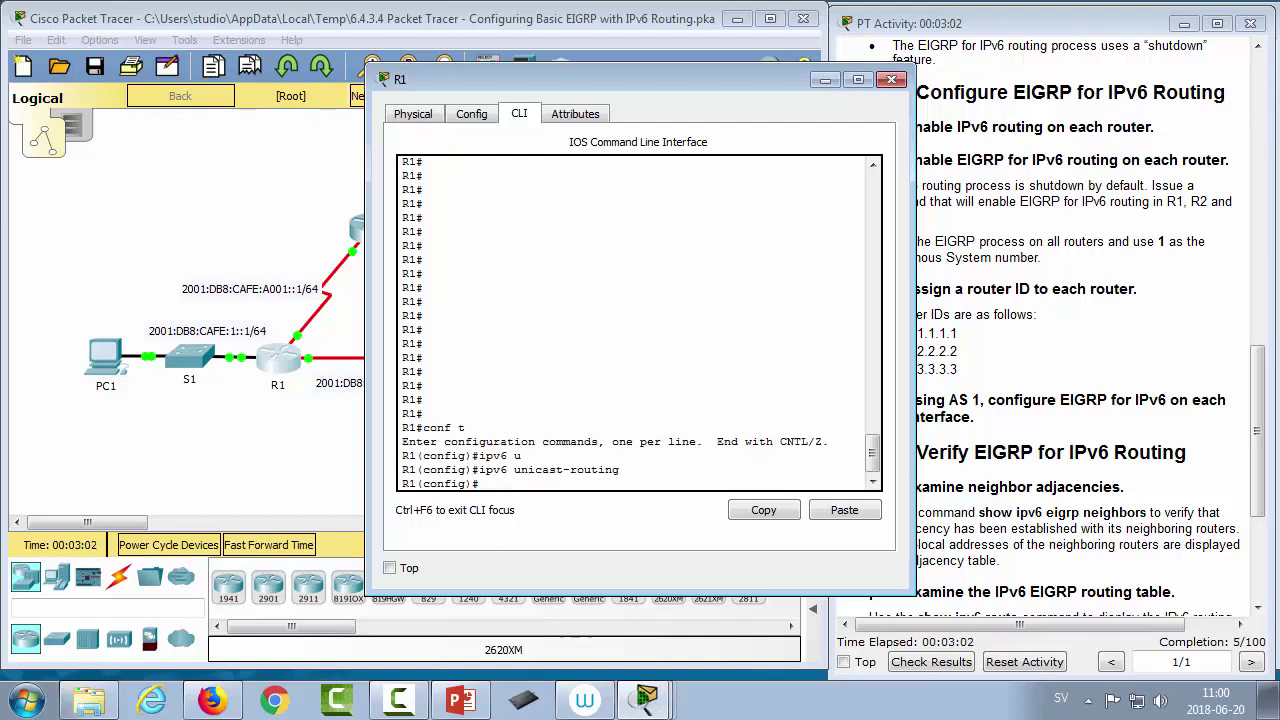
- Start the EIGRP for IPv6 routing process on R1 with autonomous system number 1
{"action": "type", "text": "ipv6"}
{"action": "key", "text": "BackSpace"}
{"action": "key", "text": "BackSpace"}
{"action": "key", "text": "BackSpace"}
{"action": "key", "text": "BackSpace"}
{"action": "key", "text": "BackSpace"}
{"action": "type", "text": "ipv6 router"}
{"action": "key", "text": "Tab"}
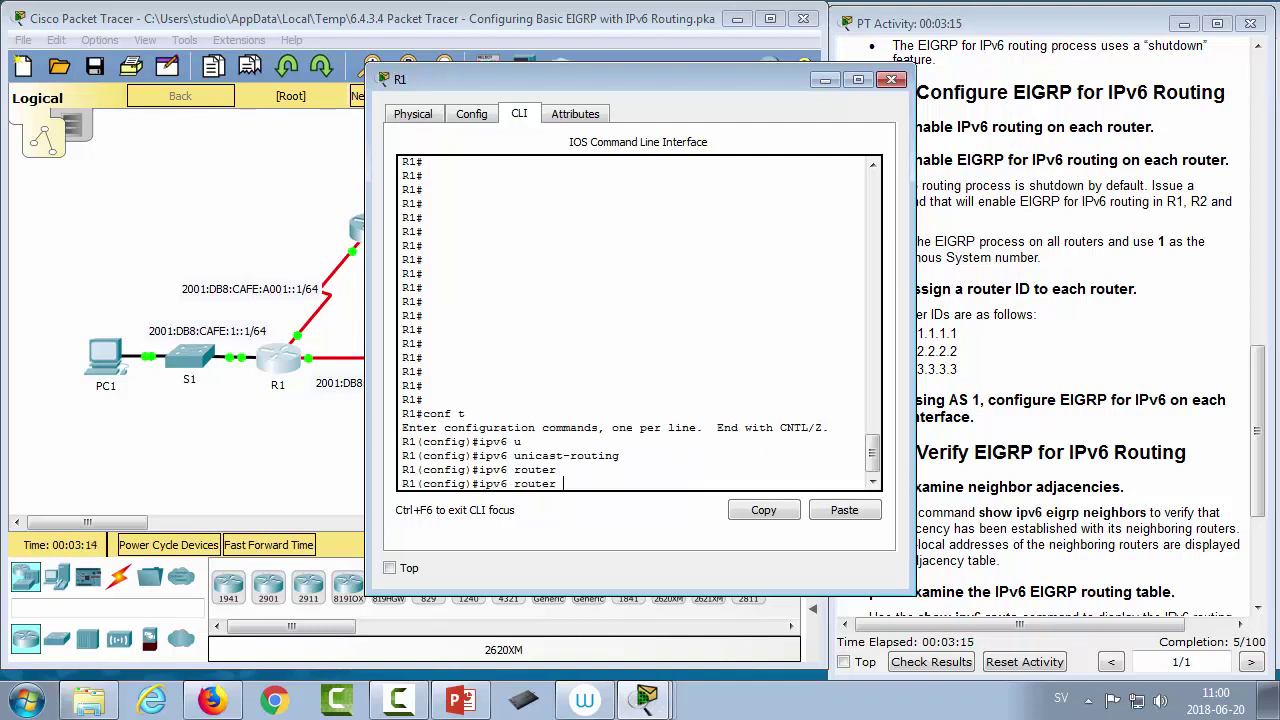
{"action": "type", "text": "e"}
{"action": "key", "text": "Tab"}
{"action": "type", "text": "1"}
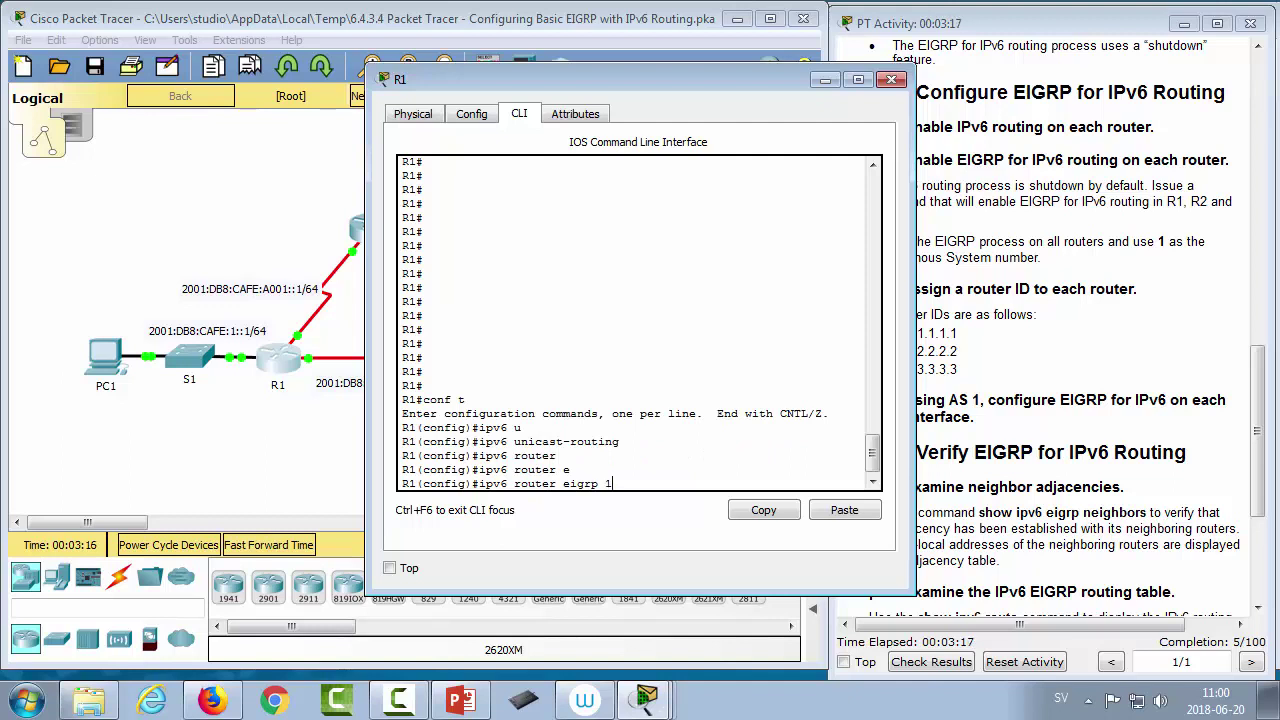
{"action": "key", "text": "Return"}
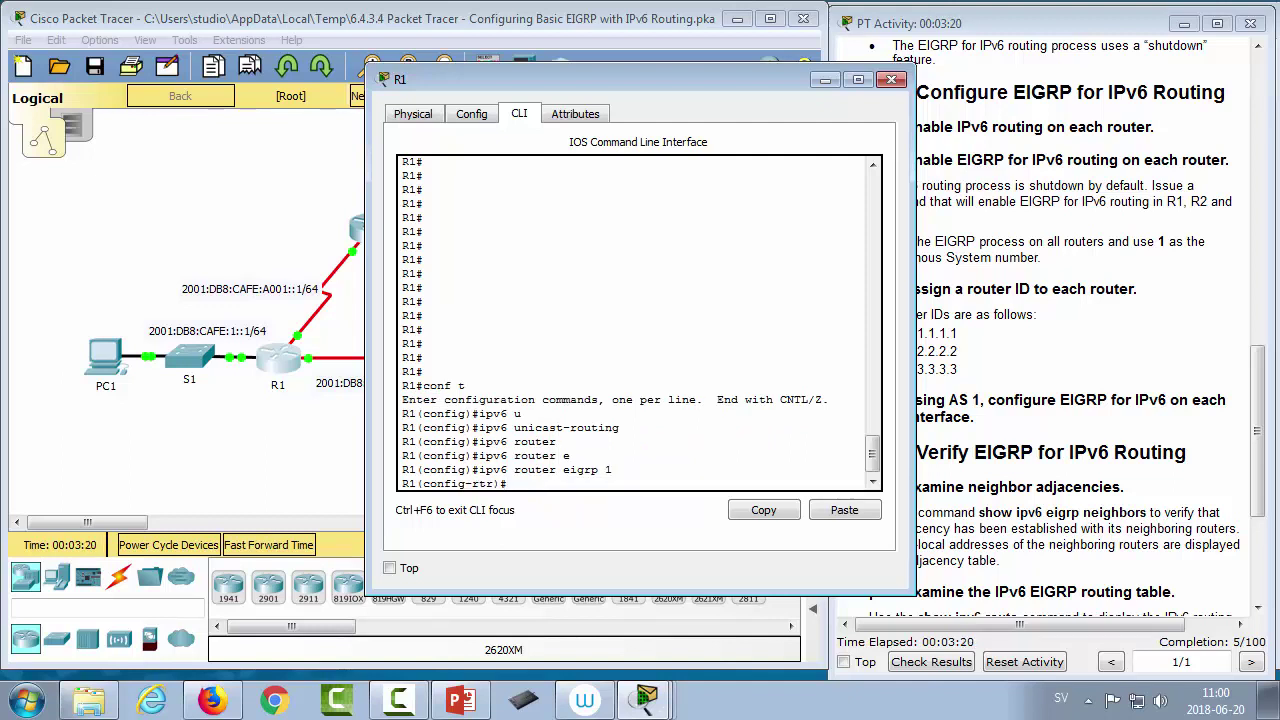
- Assign the EIGRP router ID 1.1.1.1 to R1
{"action": "type", "text": "i"}
{"action": "key", "text": "Tab"}
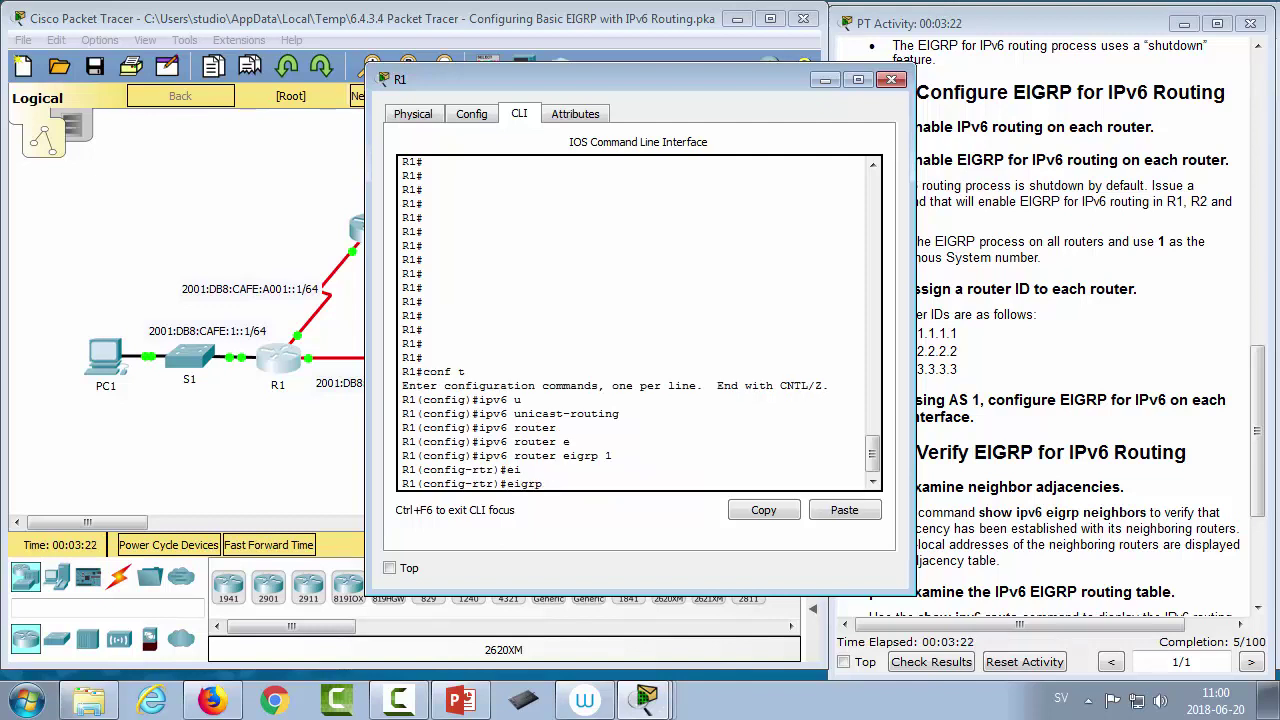
{"action": "type", "text": "rou"}
{"action": "key", "text": "Tab"}
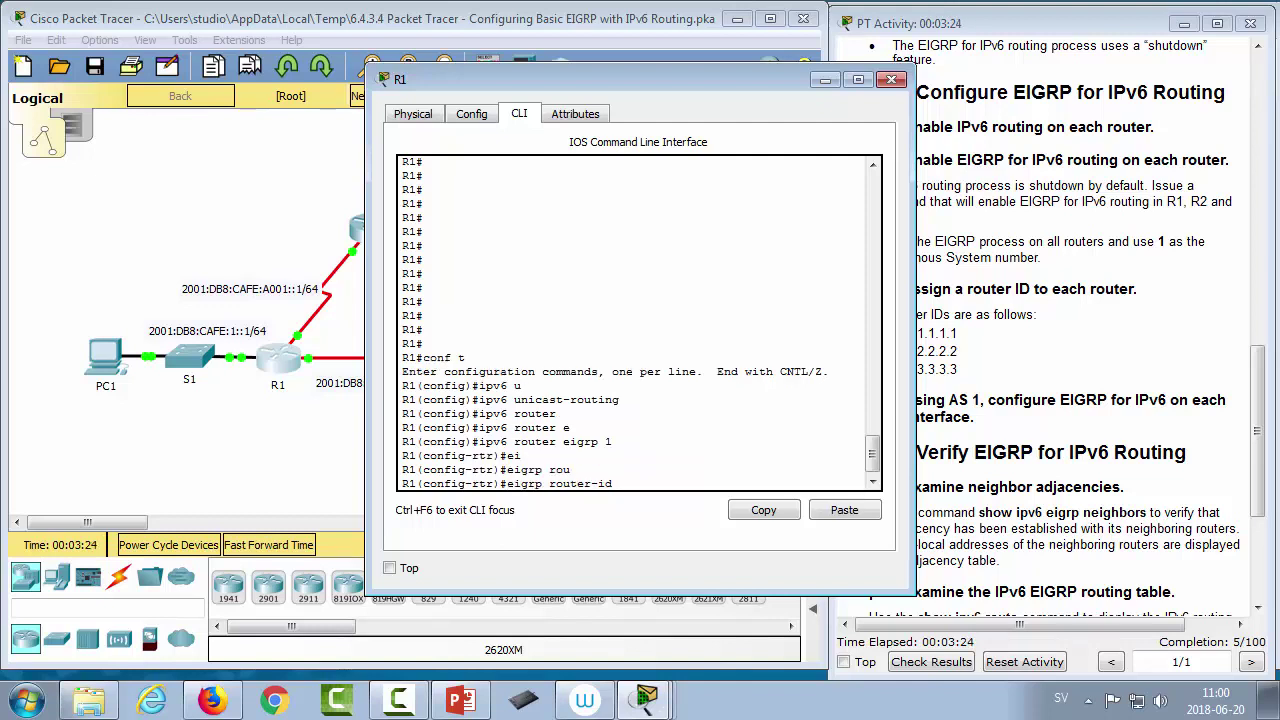
{"action": "type", "text": "1.1.1.1"}
{"action": "key", "text": "Return"}
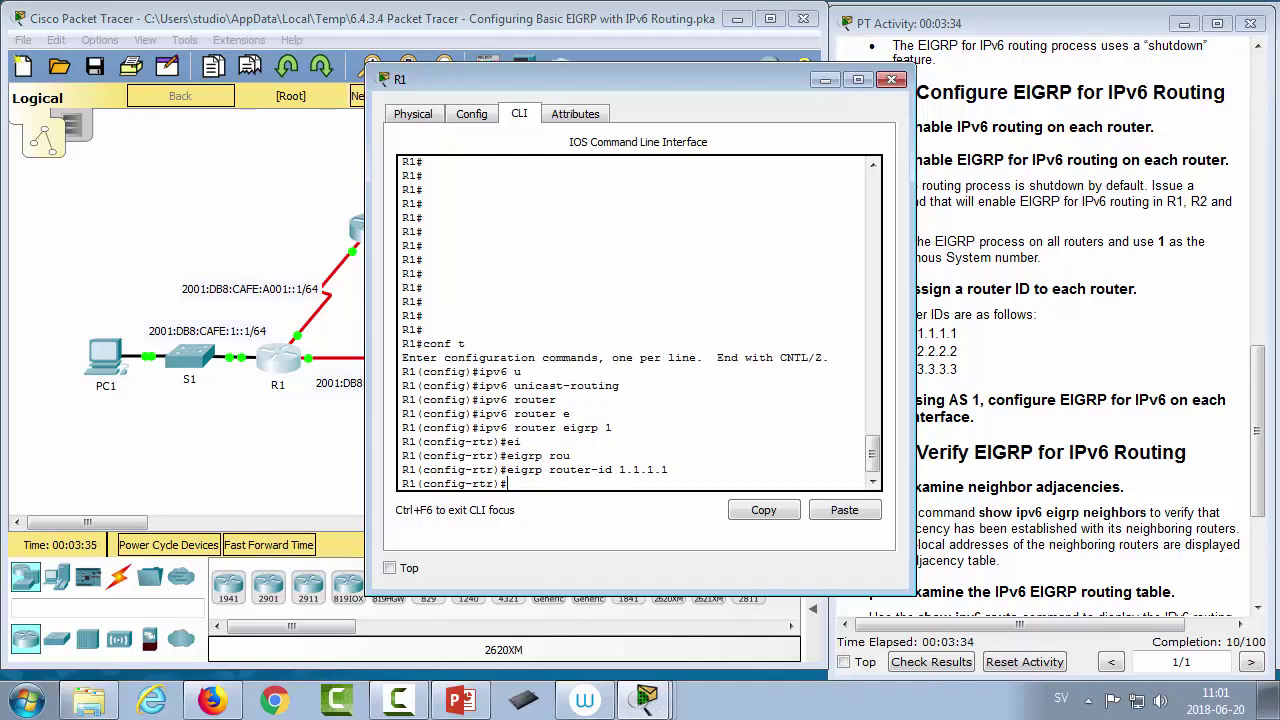
- Make gig0/1 a passive interface in R1's EIGRP for IPv6 process and leave router configuration mode
{"action": "type", "text": "pas"}
{"action": "key", "text": "Tab"}
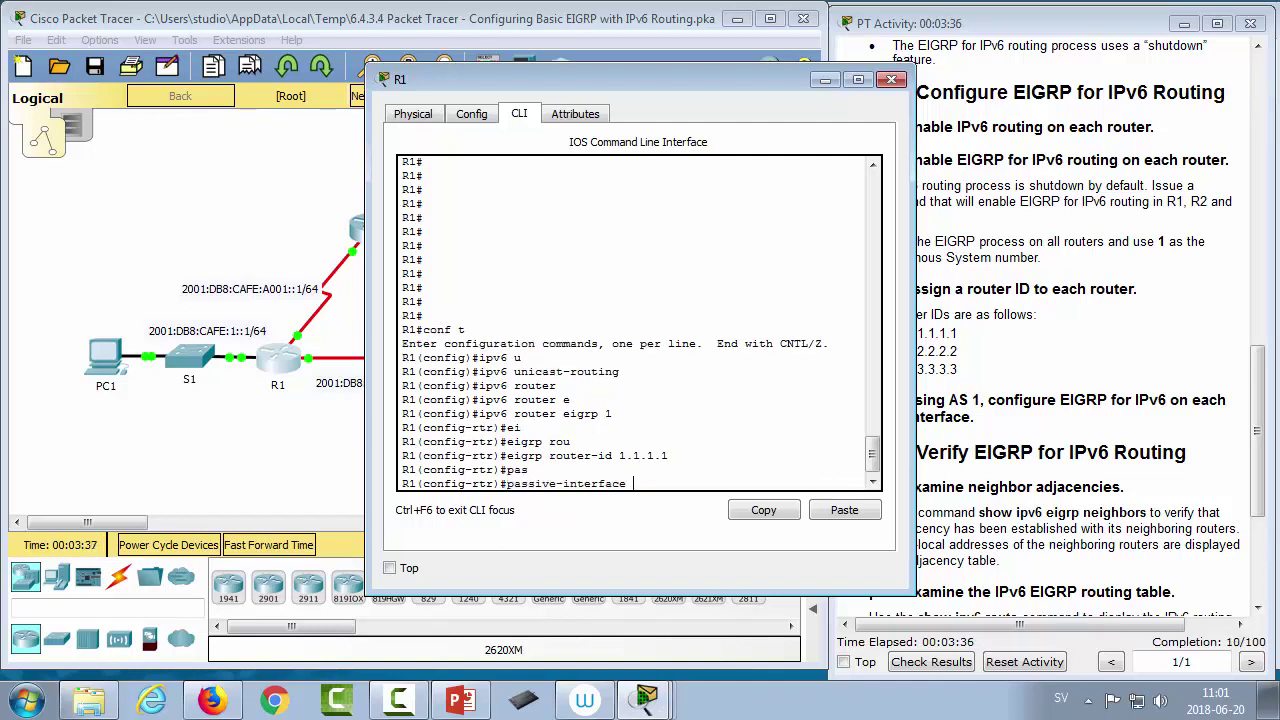
{"action": "type", "text": "gig0/1"}
{"action": "key", "text": "Return"}
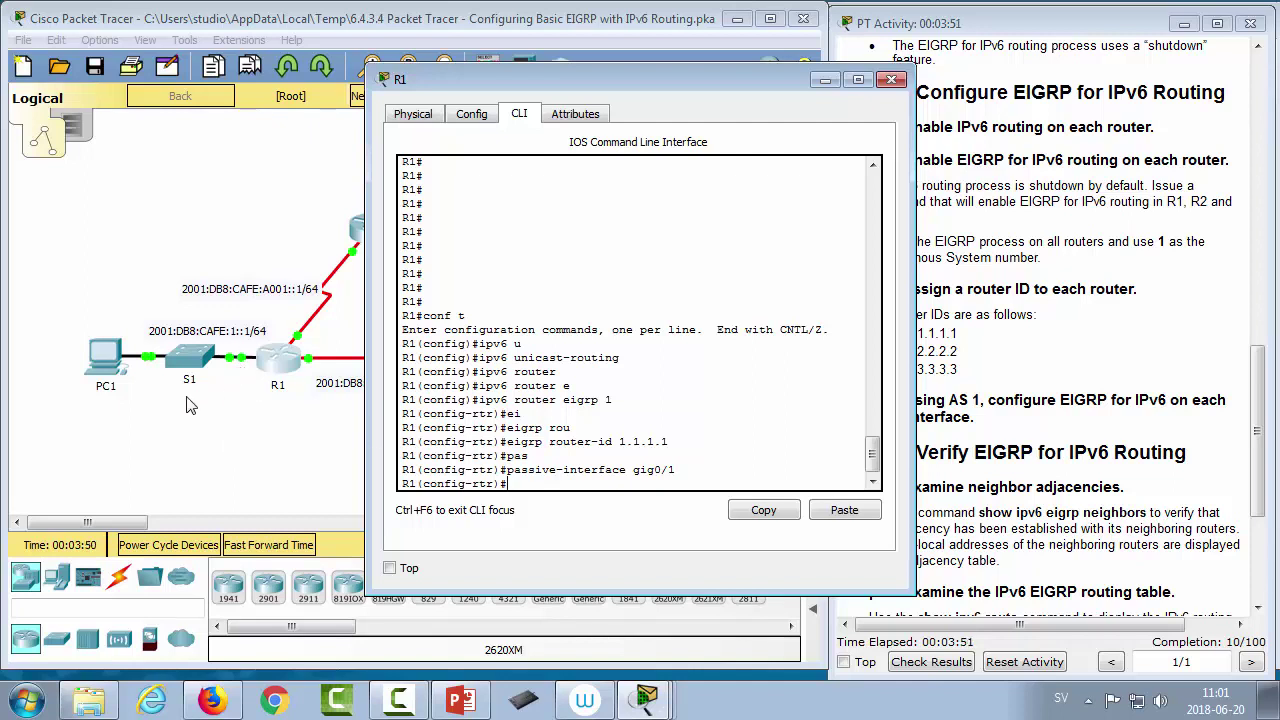
{"action": "double_click", "coordinate": [650, 470]}
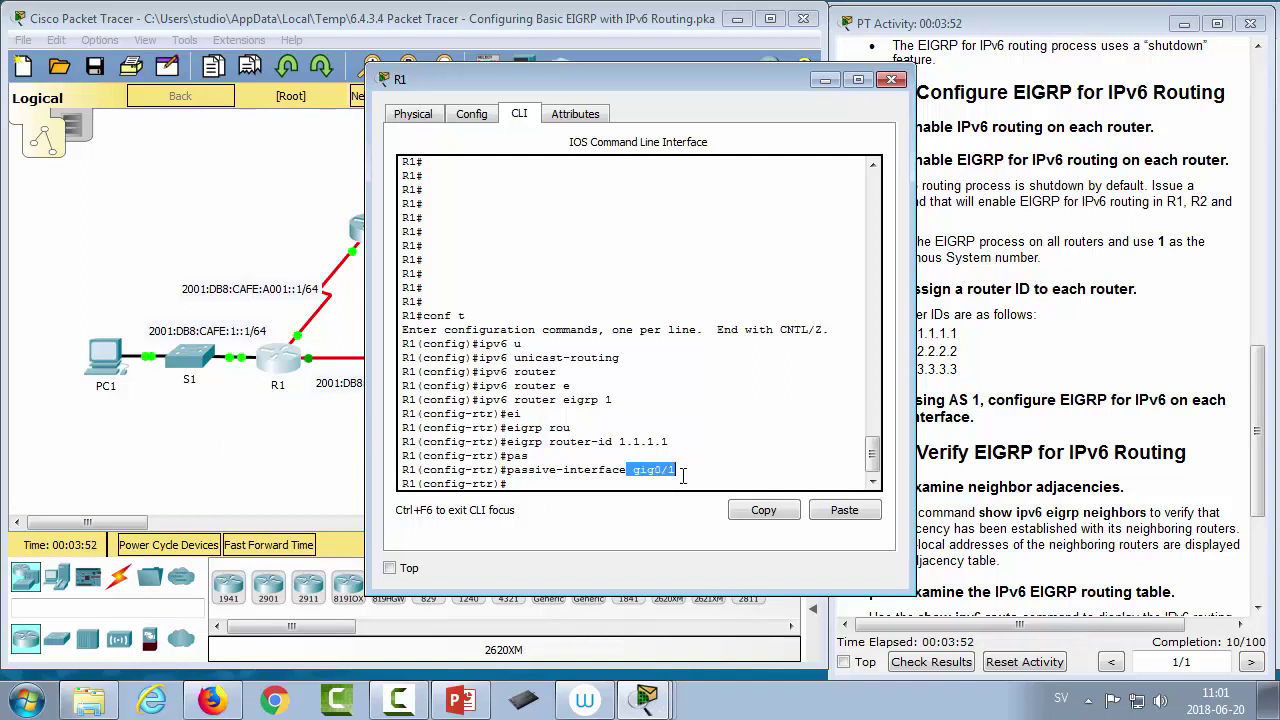
{"action": "left_click", "coordinate": [696, 477]}
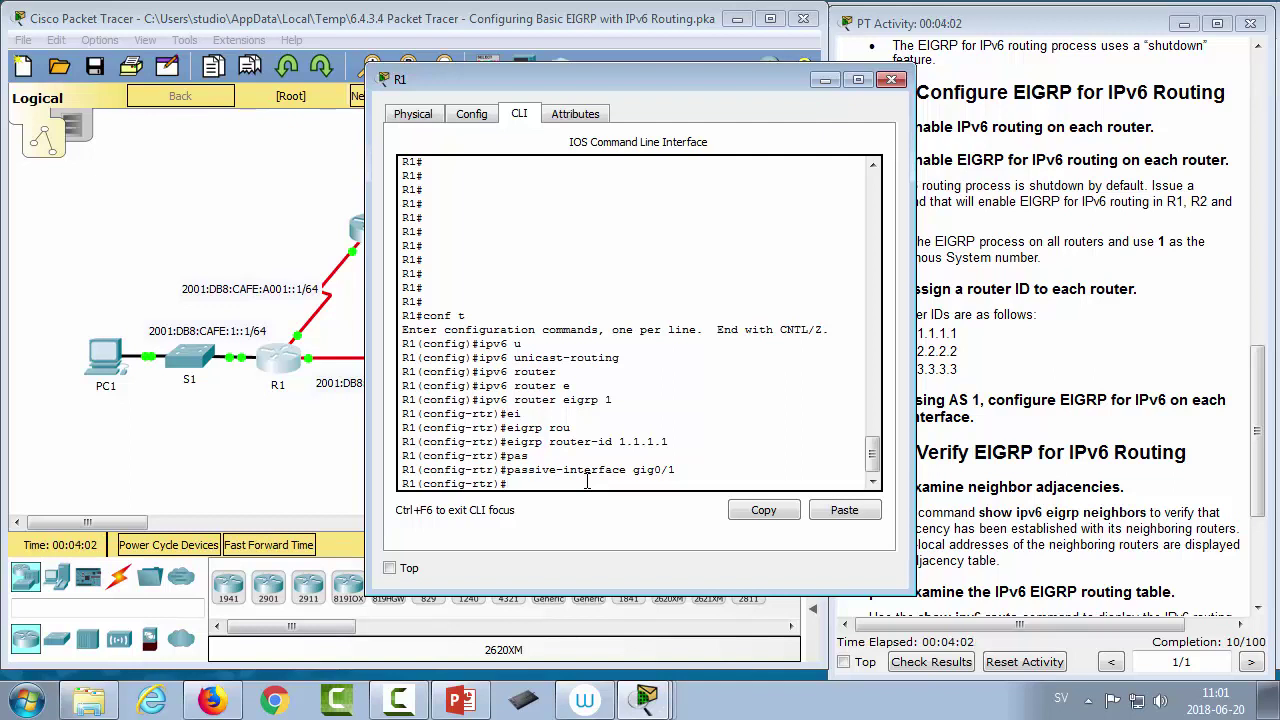
{"action": "type", "text": "exit"}
{"action": "key", "text": "Return"}
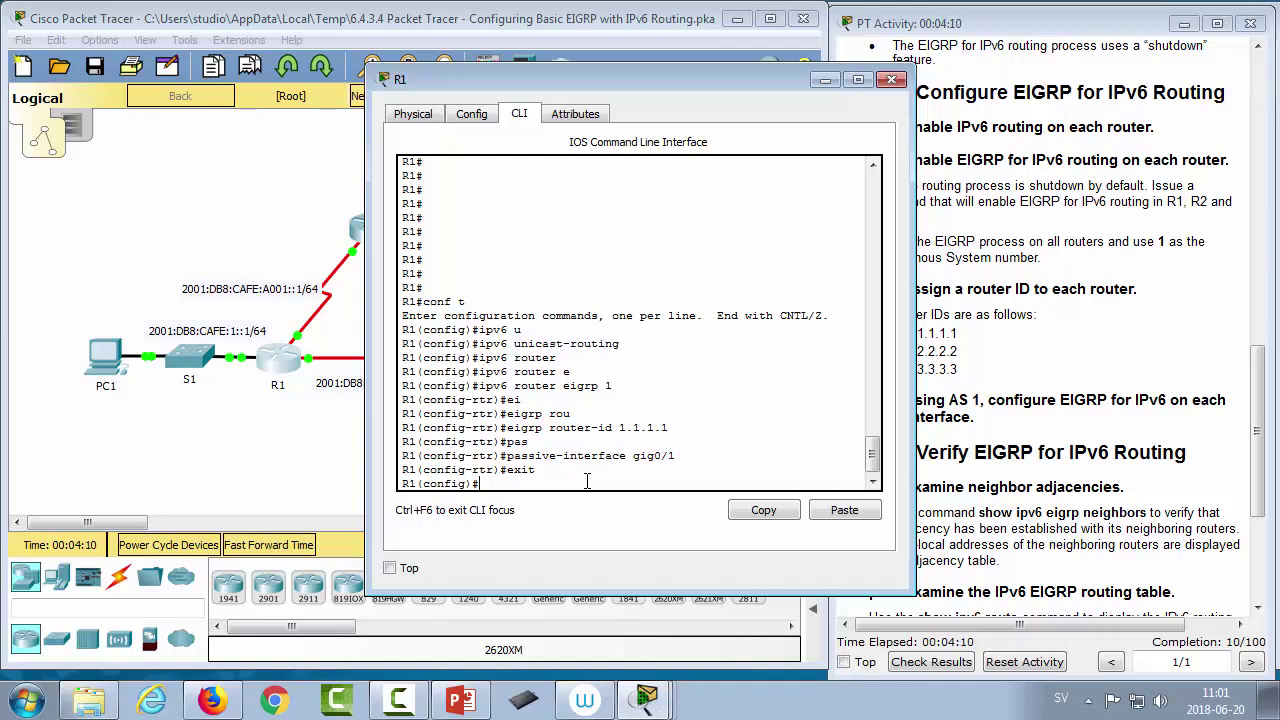
- Enable EIGRP for IPv6 with AS 1 on R1's gig0/1 interface
{"action": "type", "text": "inter"}
{"action": "key", "text": "Tab"}
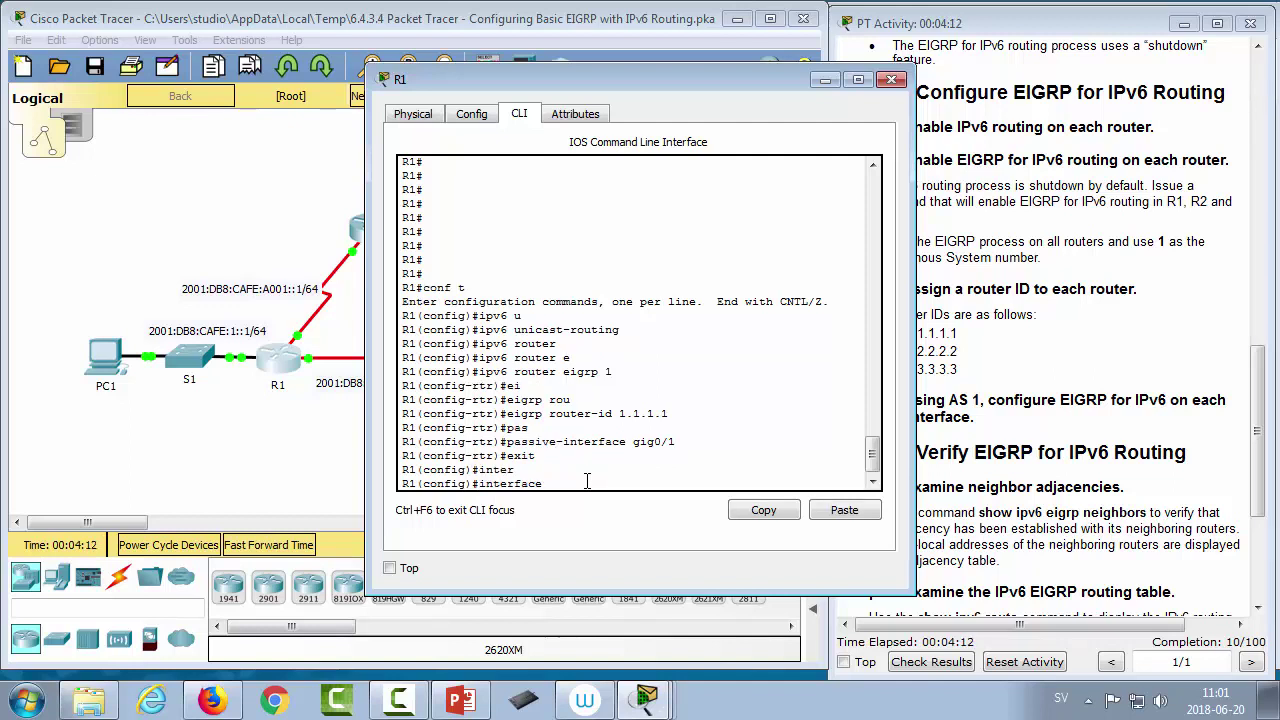
{"action": "type", "text": "gig0/1"}
{"action": "key", "text": "Return"}
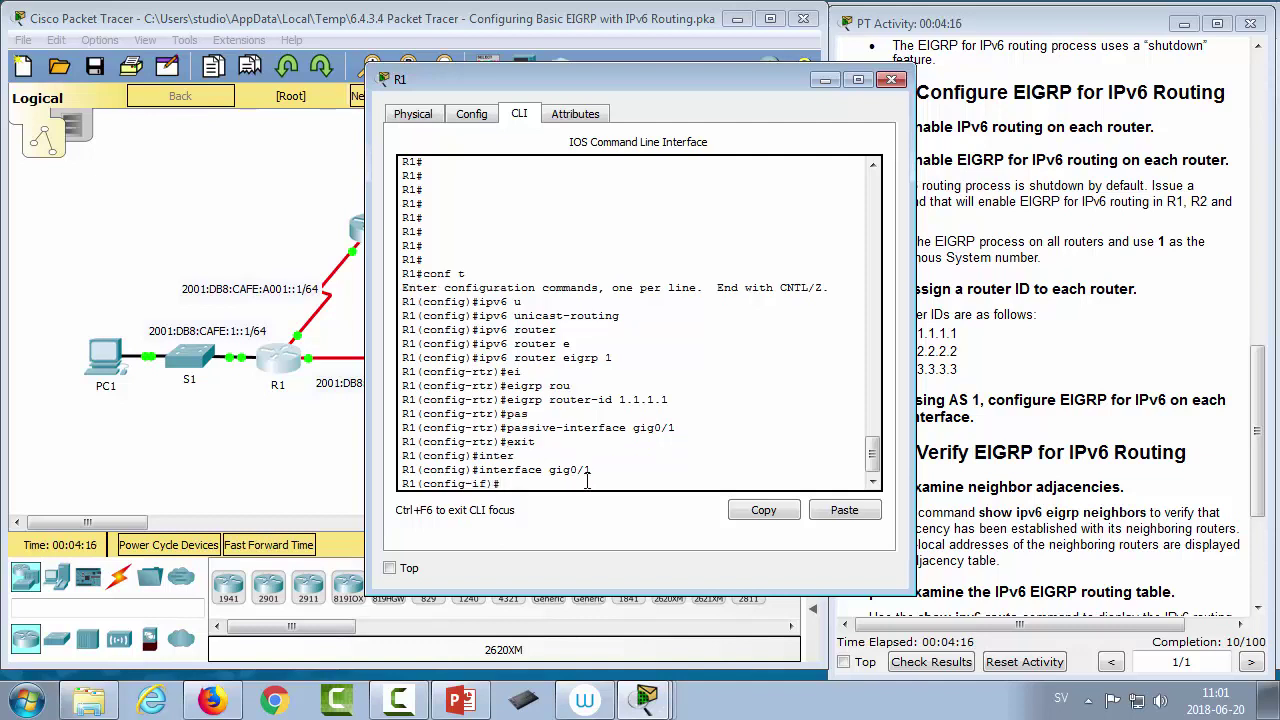
{"action": "type", "text": "ei"}
{"action": "key", "text": "Return"}
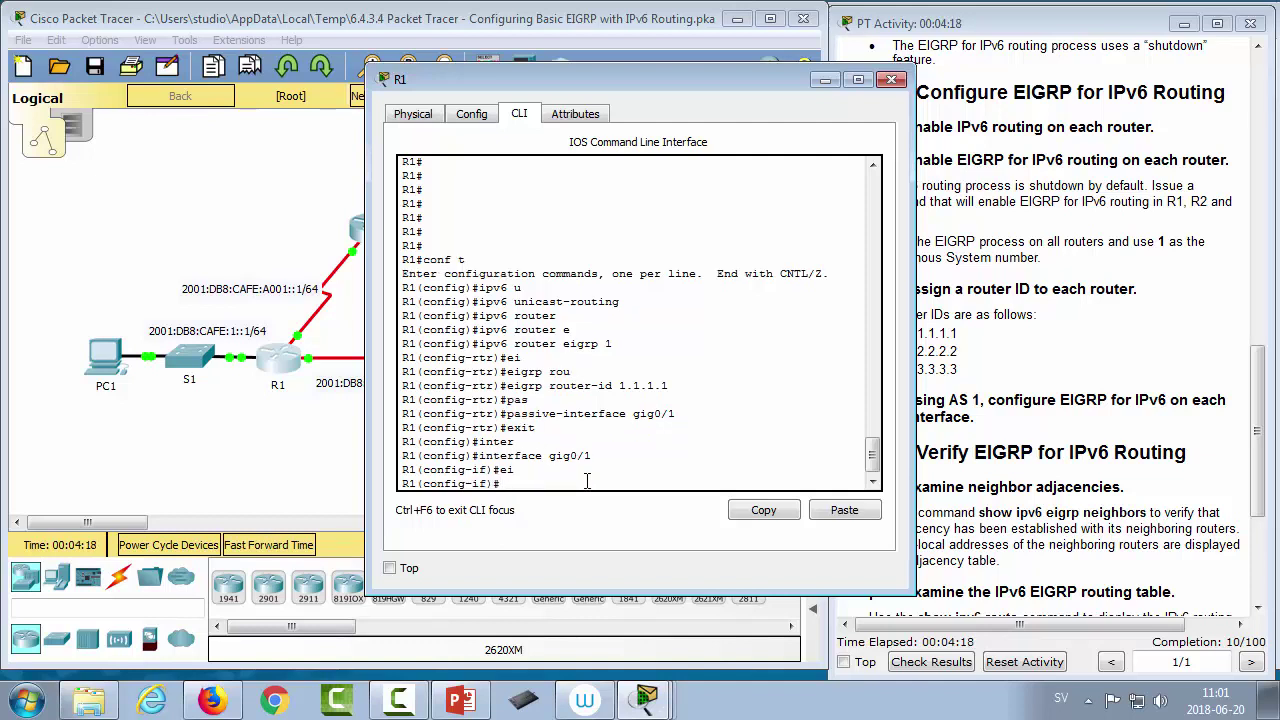
{"action": "type", "text": "ipv6 ei"}
{"action": "key", "text": "Tab"}
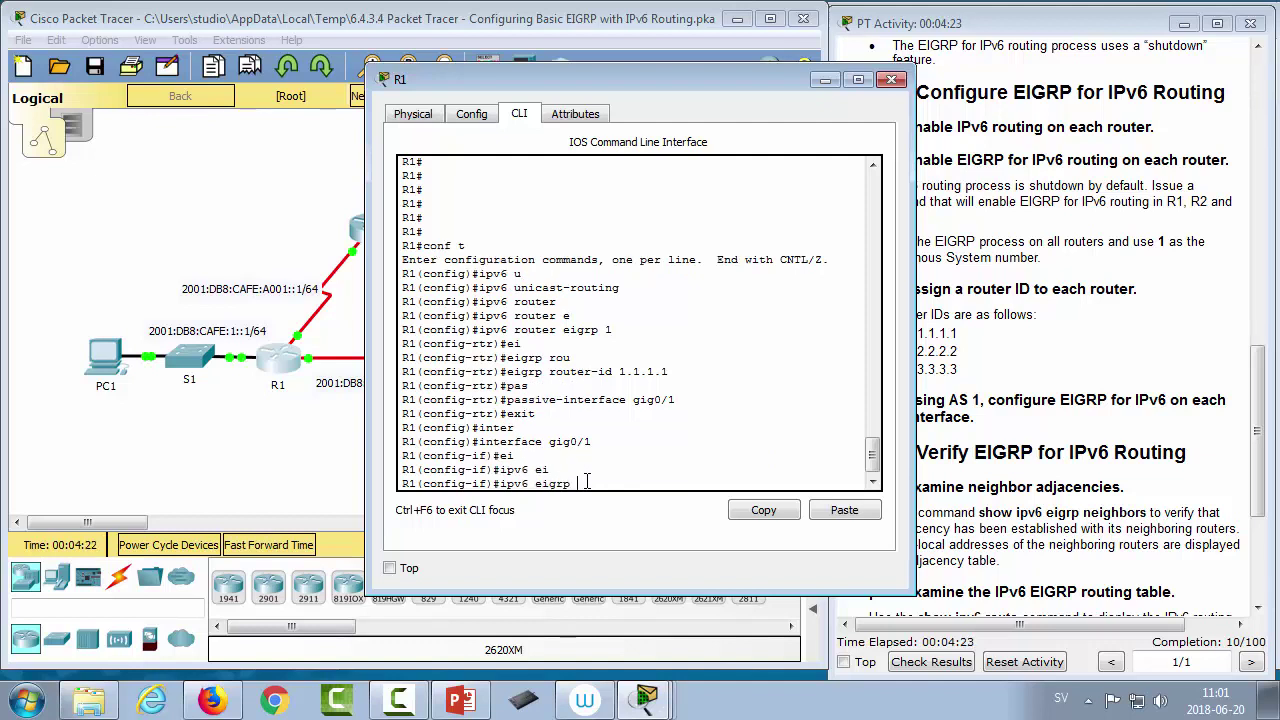
{"action": "type", "text": "?"}
{"action": "type", "text": "1"}
{"action": "key", "text": "Return"}
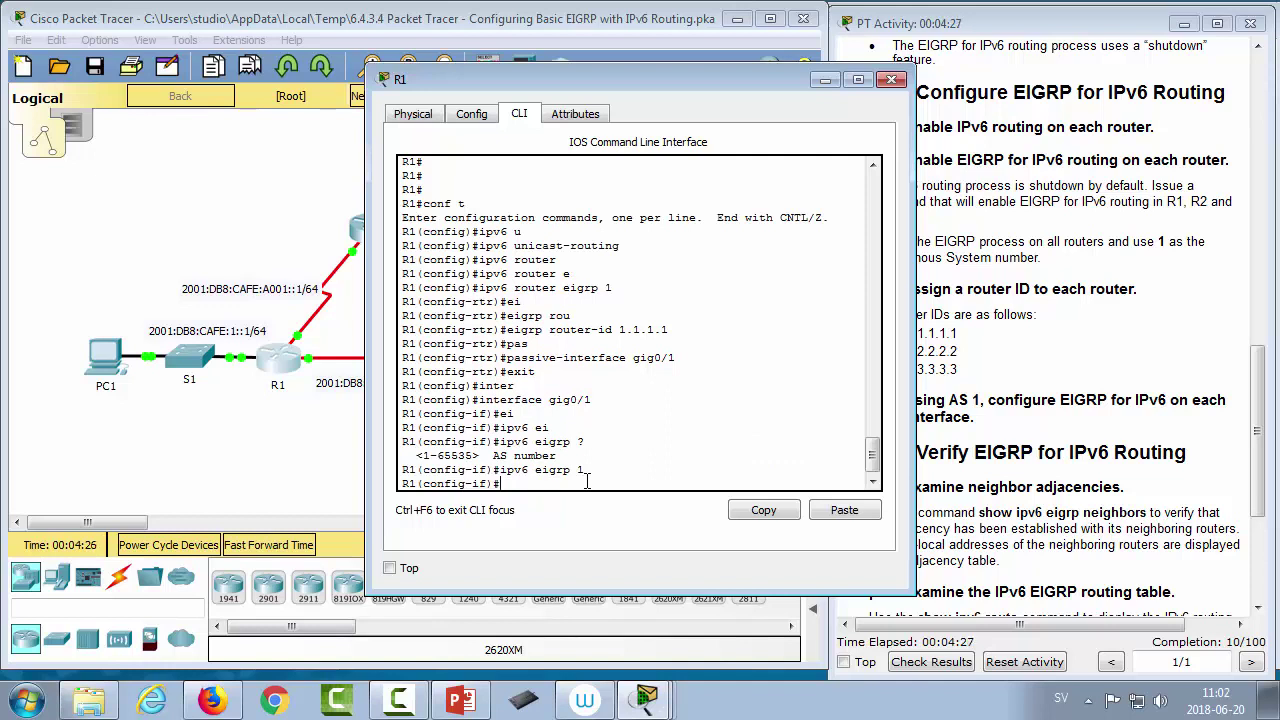
- Enable EIGRP for IPv6 with AS 1 on R1's ser0/0/0 interface
{"action": "type", "text": "seria"}
{"action": "key", "text": "BackSpace"}
{"action": "key", "text": "BackSpace"}
{"action": "key", "text": "BackSpace"}
{"action": "key", "text": "BackSpace"}
{"action": "type", "text": "iner"}
{"action": "key", "text": "Tab"}
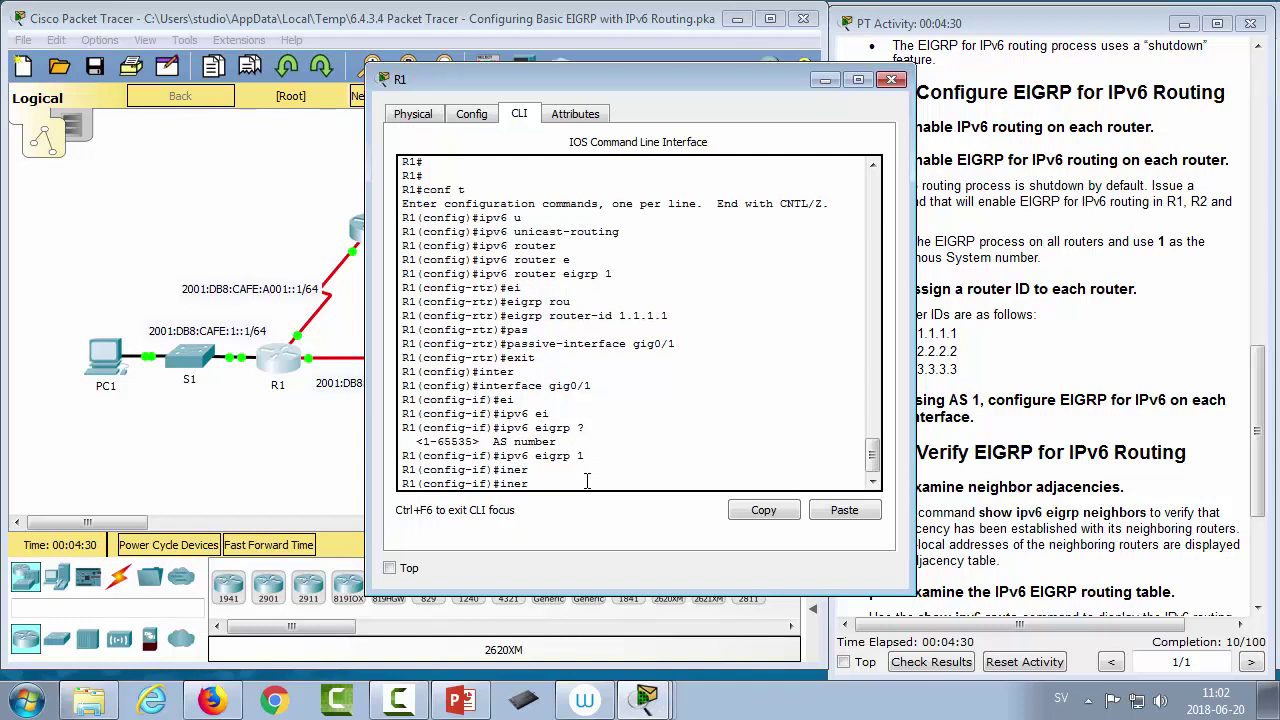
{"action": "key", "text": "BackSpace"}
{"action": "key", "text": "BackSpace"}
{"action": "key", "text": "BackSpace"}
{"action": "key", "text": "BackSpace"}
{"action": "type", "text": "inter ser0/0/0"}
{"action": "key", "text": "Return"}
{"action": "key", "text": "Up"}
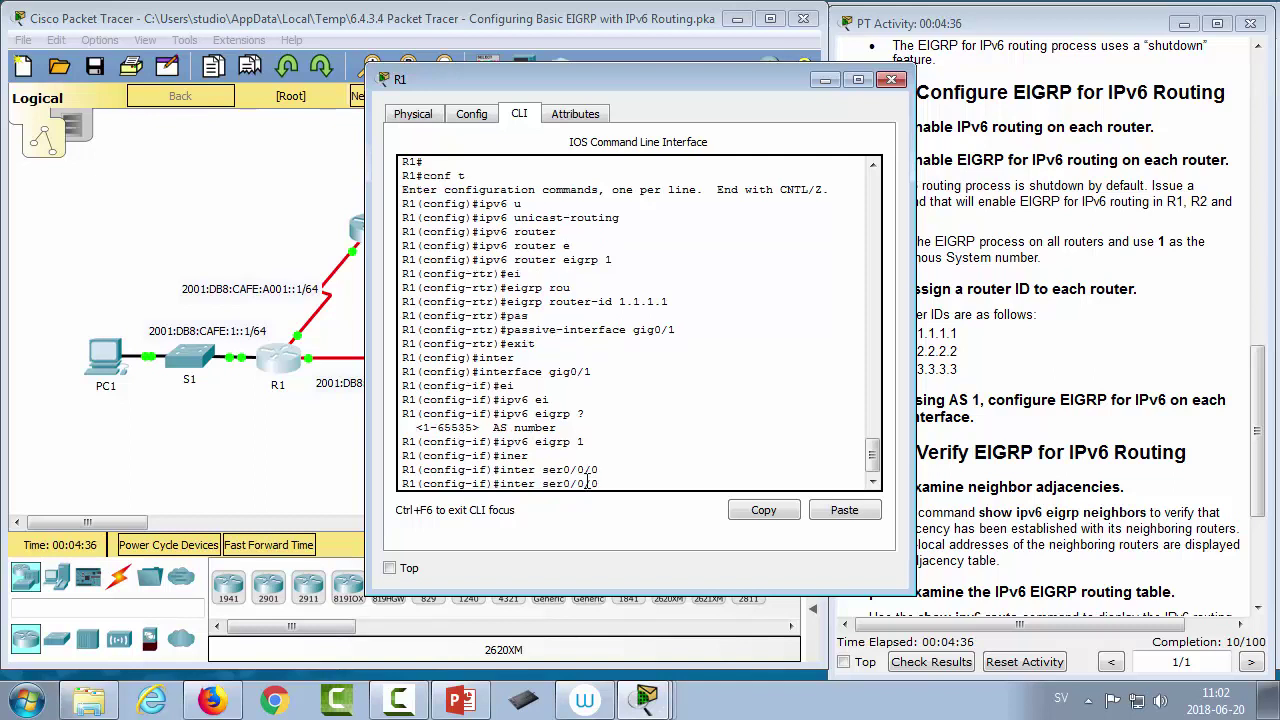
{"action": "key", "text": "Up"}
{"action": "key", "text": "Return"}
- Enable EIGRP for IPv6 with AS 1 on R1's ser0/0/1 interface
{"action": "key", "text": "Up"}
{"action": "key", "text": "Up"}
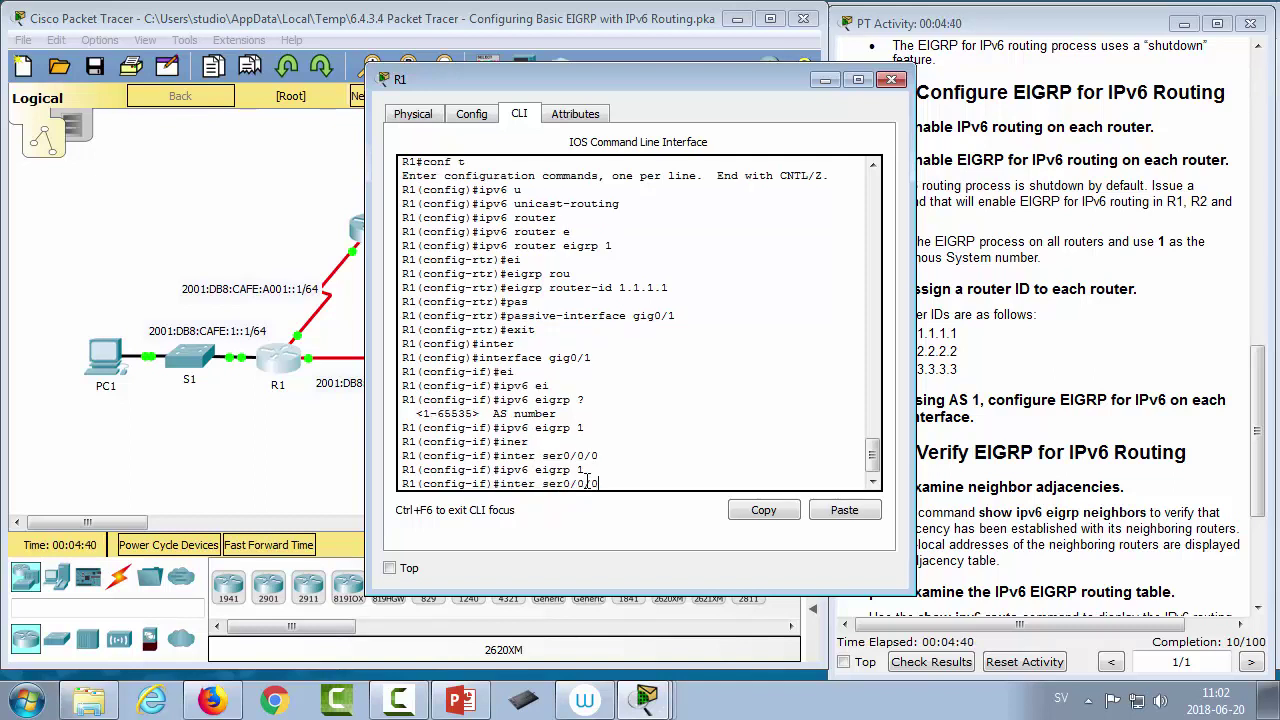
{"action": "key", "text": "BackSpace"}
{"action": "type", "text": "1"}
{"action": "key", "text": "Return"}
{"action": "key", "text": "Up"}
{"action": "key", "text": "Up"}
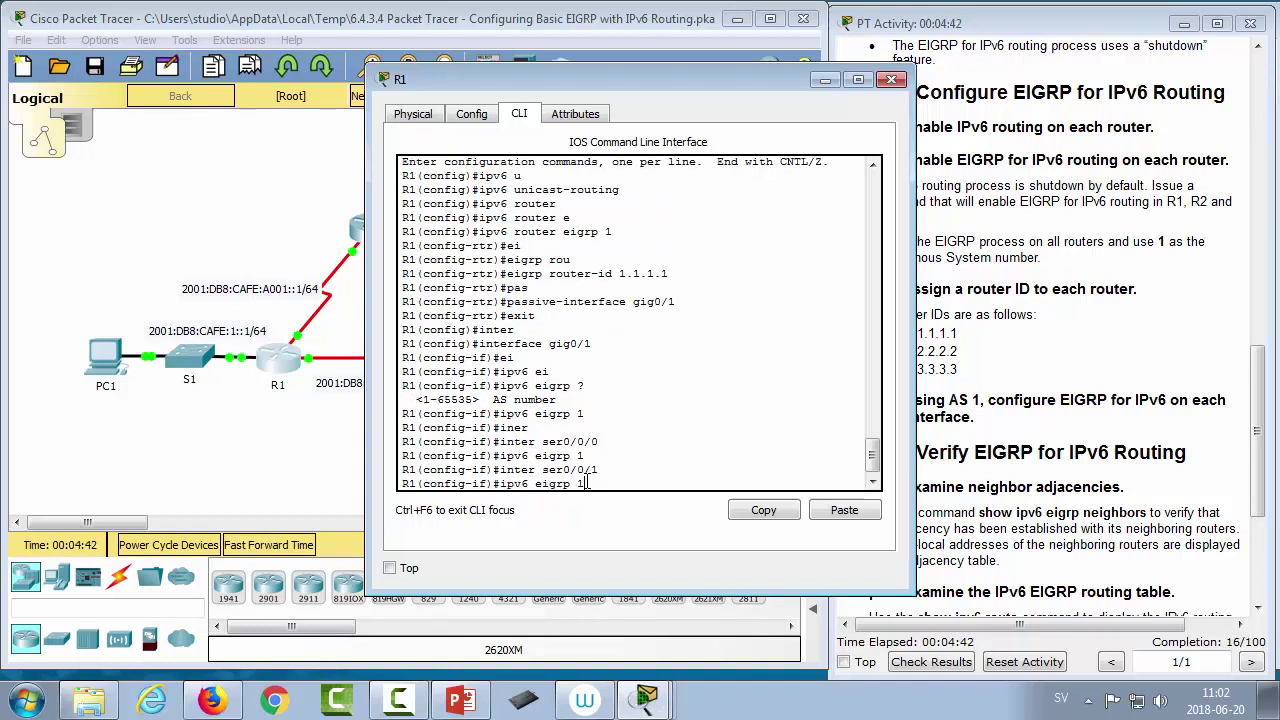
{"action": "key", "text": "Return"}
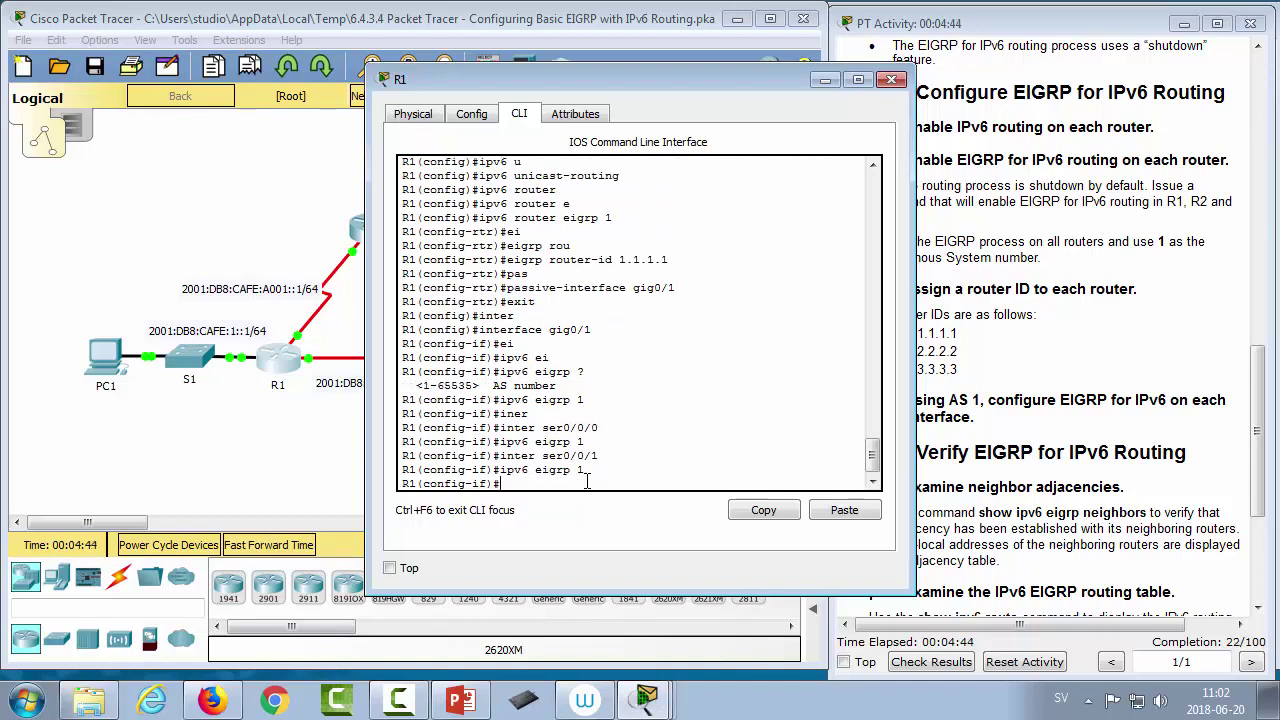
- Close R1's window, open R2's command line beside the topology and enter global configuration mode
{"action": "left_click", "coordinate": [897, 84]}
{"action": "left_click", "coordinate": [373, 232]}
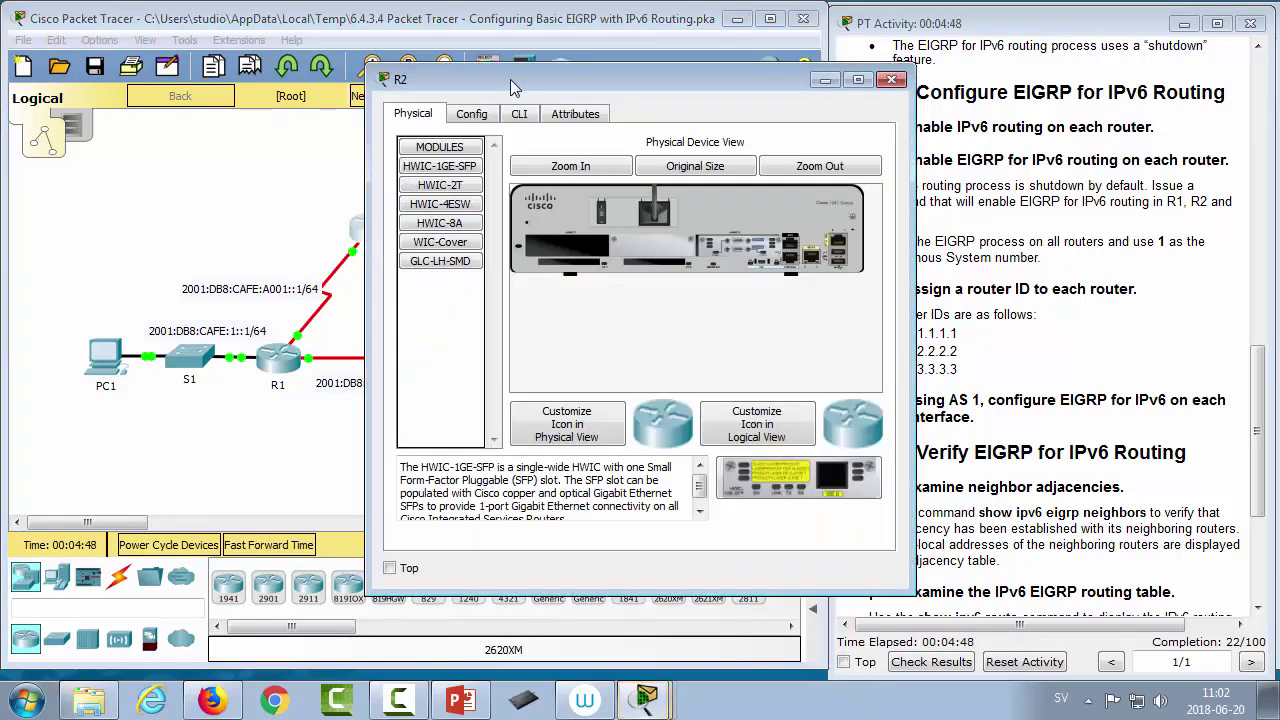
{"action": "left_click_drag", "start_coordinate": [513, 88], "coordinate": [833, 90]}
{"action": "left_click", "coordinate": [839, 117]}
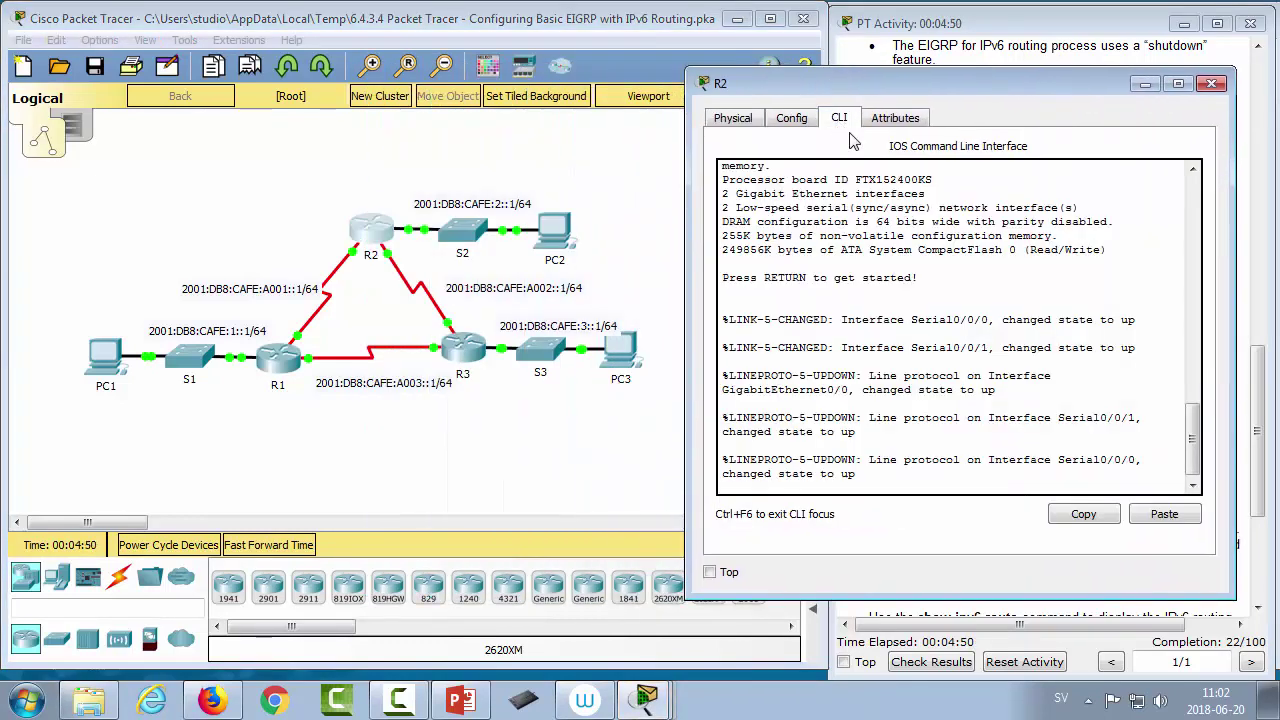
{"action": "key", "text": "Return"}
{"action": "type", "text": "ena"}
{"action": "key", "text": "Return"}
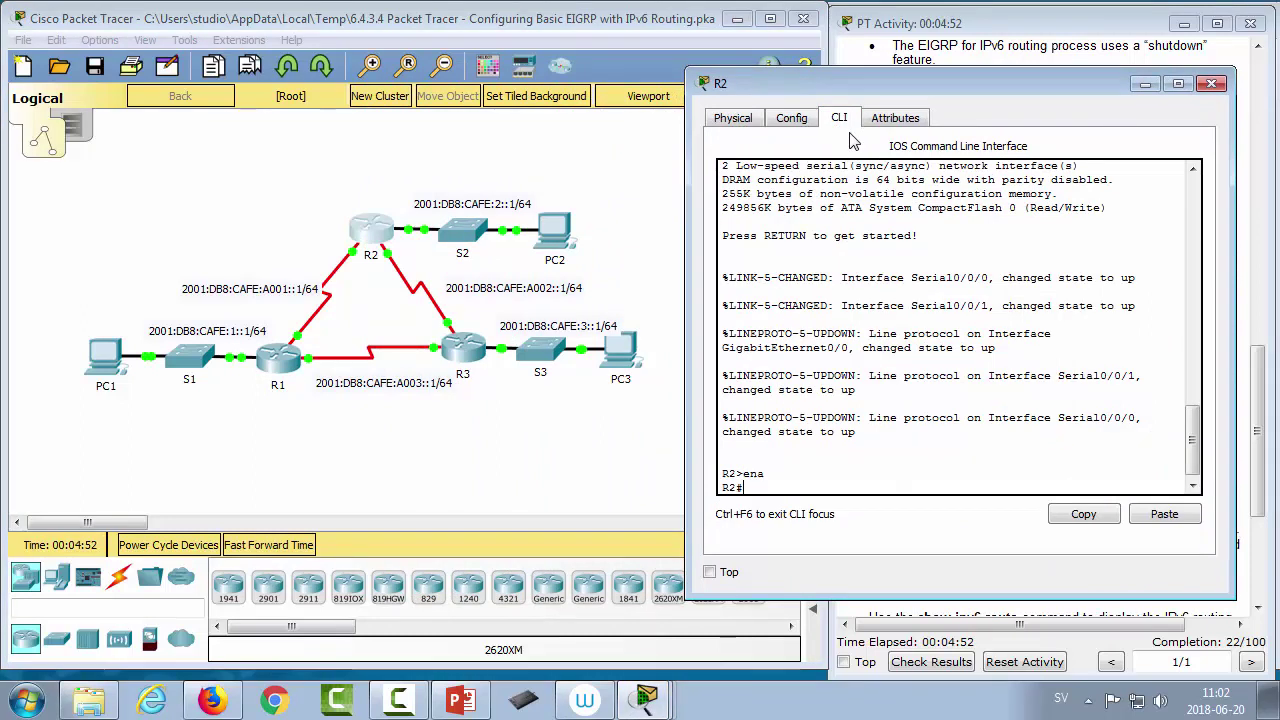
{"action": "type", "text": "conf t"}
{"action": "key", "text": "Return"}
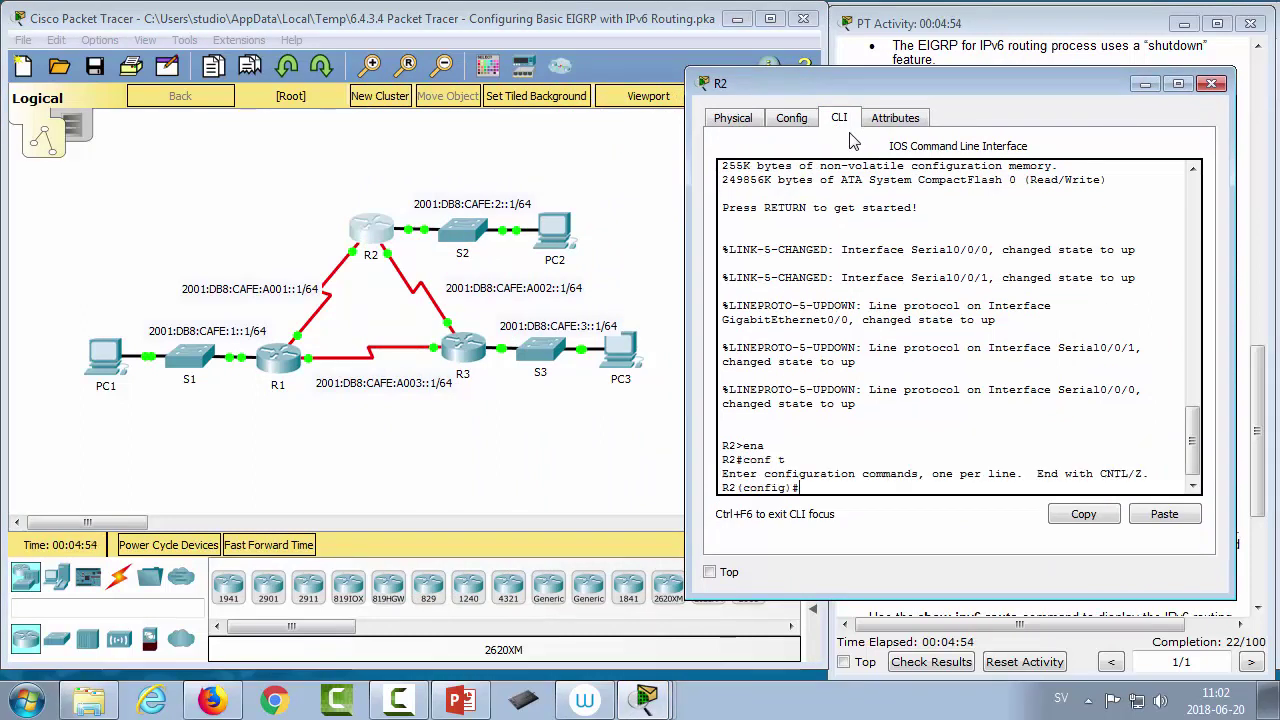
- Enable IPv6 unicast routing on R2
{"action": "type", "text": "ipv6 us"}
{"action": "key", "text": "Tab"}
{"action": "key", "text": "BackSpace"}
{"action": "type", "text": "n"}
{"action": "key", "text": "Tab"}
{"action": "key", "text": "Return"}
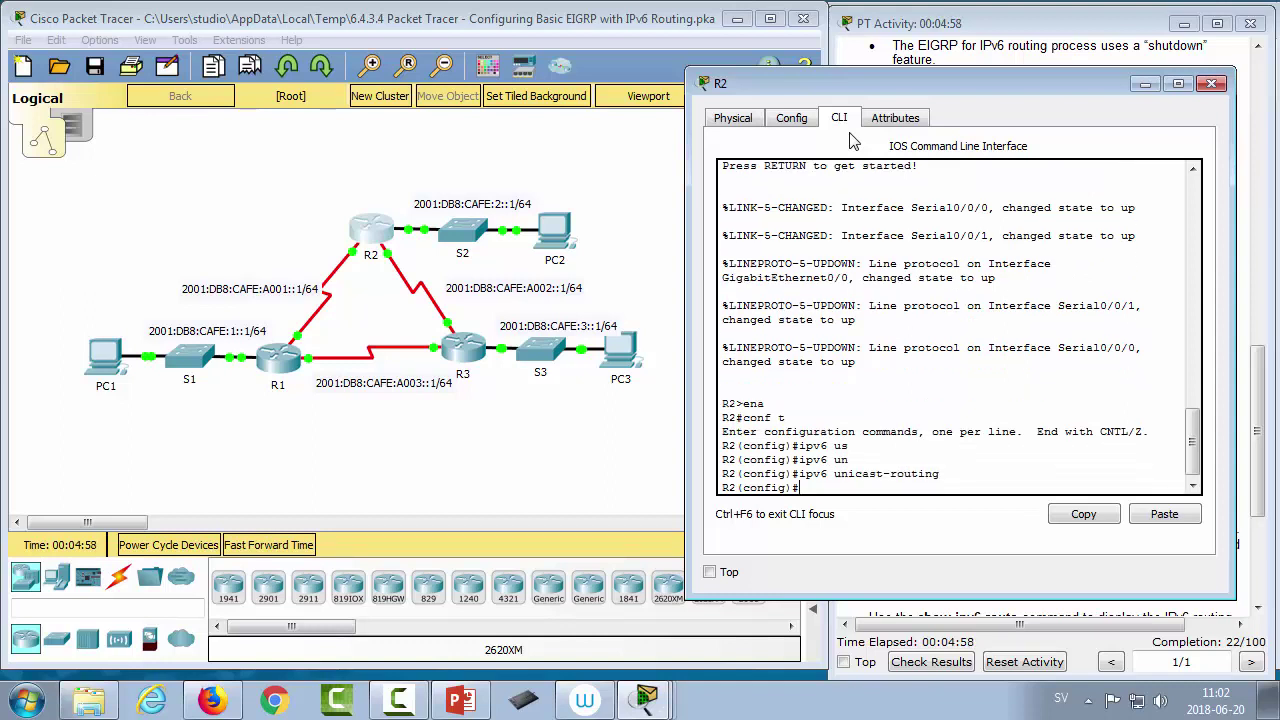
- Start the EIGRP for IPv6 routing process on R2 with autonomous system number 1
{"action": "type", "text": "ipv6 router ei"}
{"action": "key", "text": "Tab"}
{"action": "type", "text": "1"}
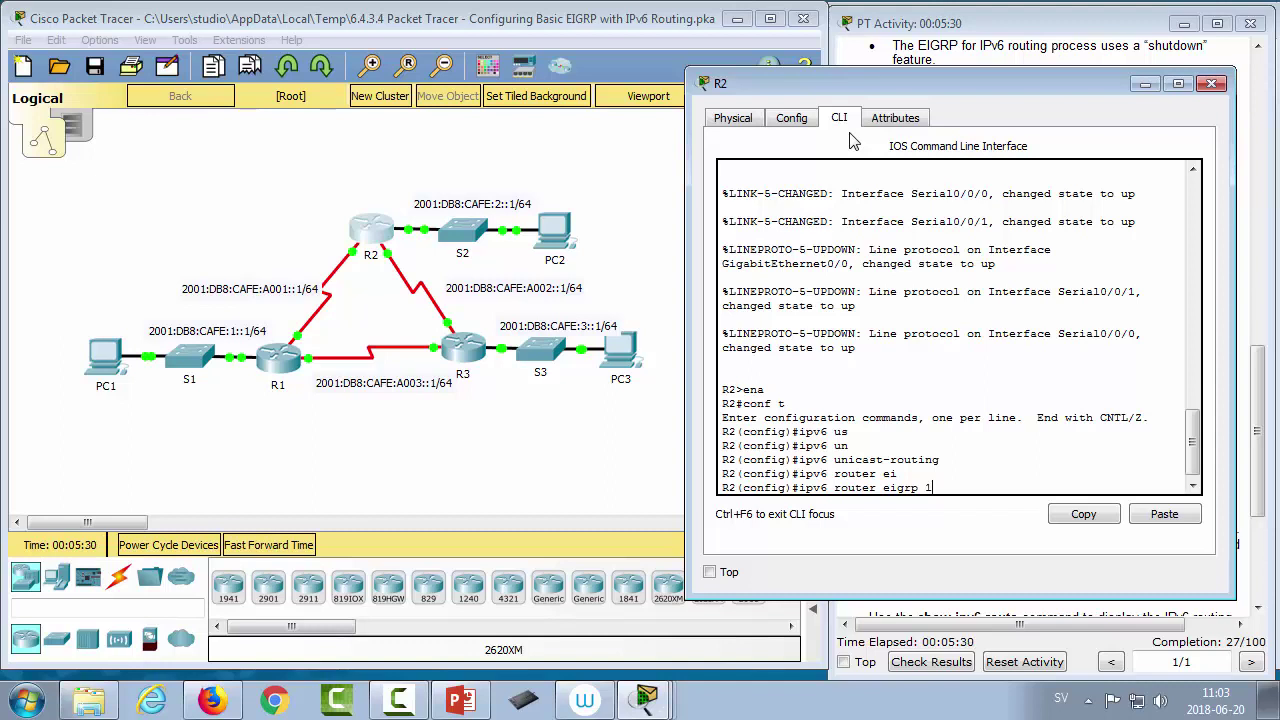
{"action": "key", "text": "Return"}
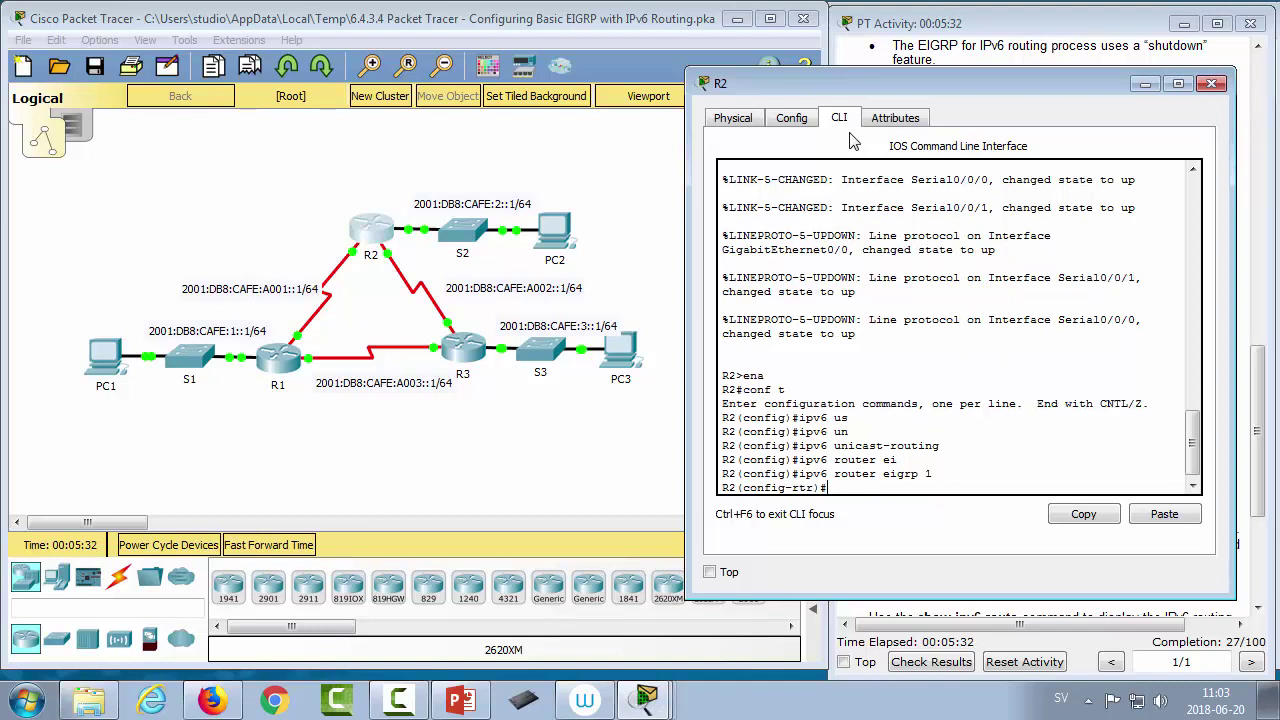
- Assign the EIGRP router ID 2.2.2.2 to R2
{"action": "type", "text": "ei"}
{"action": "key", "text": "Tab"}
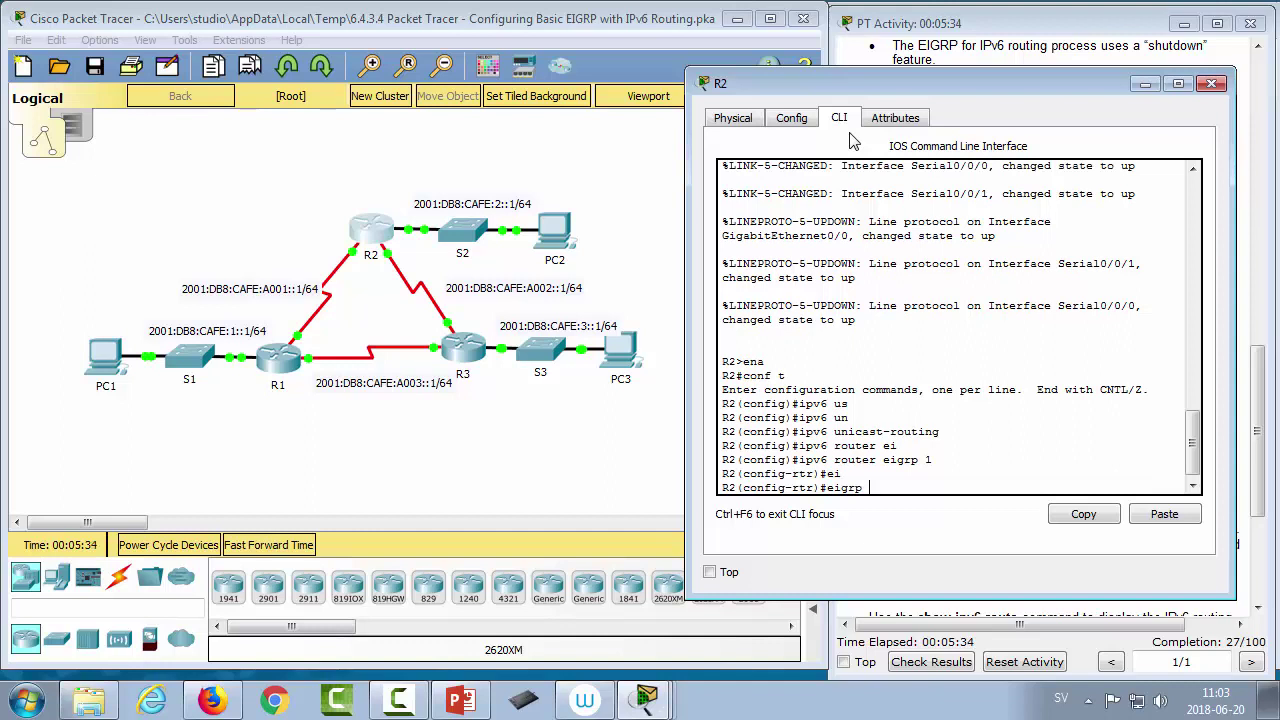
{"action": "type", "text": "ro"}
{"action": "key", "text": "Tab"}
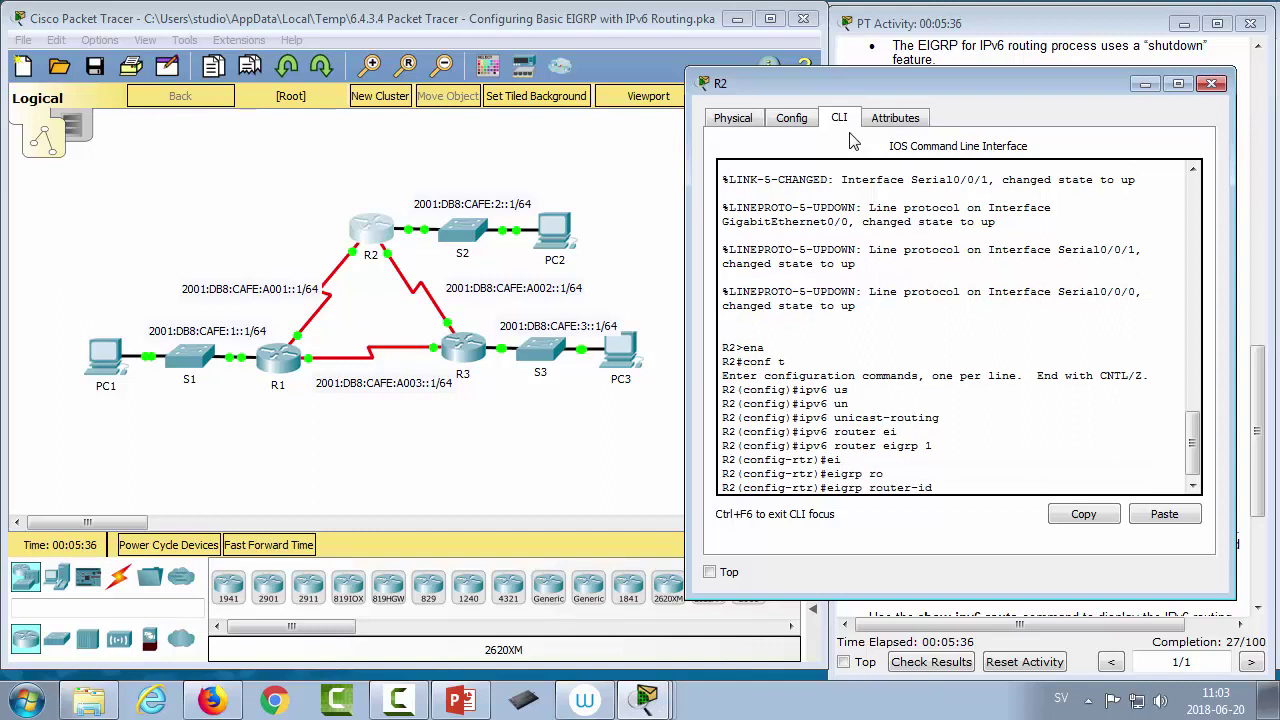
{"action": "type", "text": "2.2.2.2"}
{"action": "key", "text": "Return"}
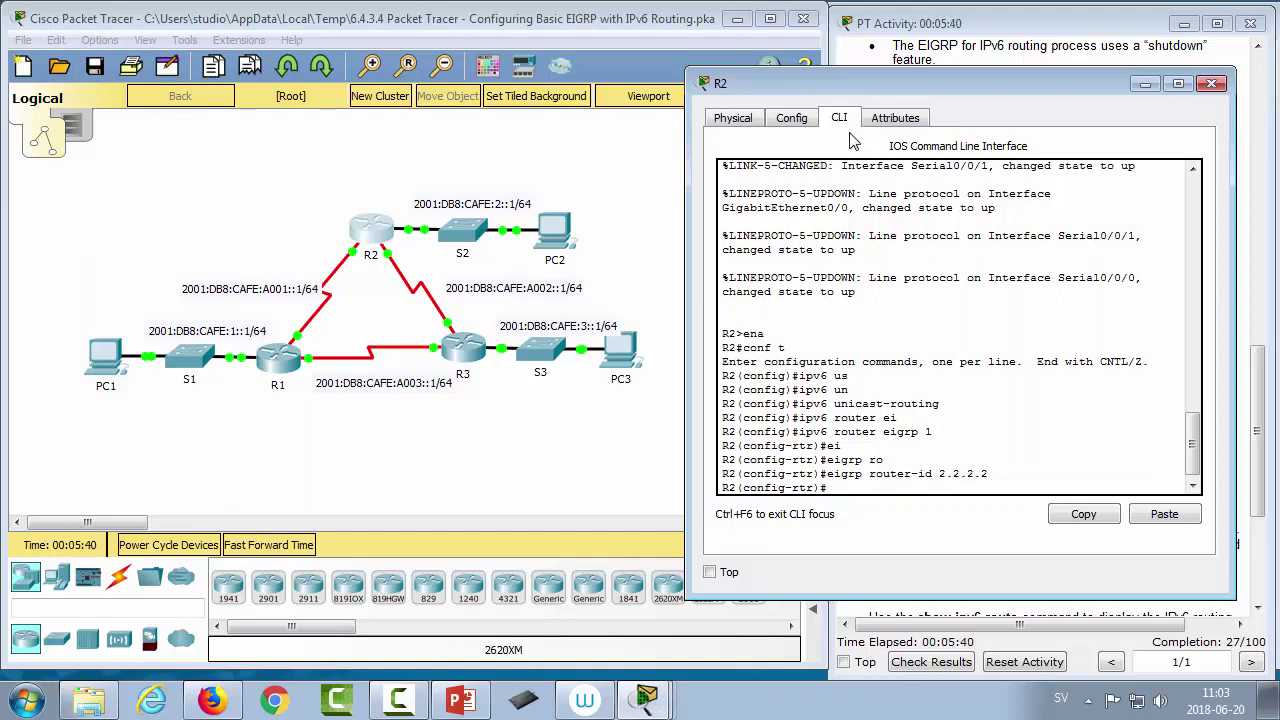
- Make gig0/1 a passive interface in R2's EIGRP for IPv6 process and leave router configuration mode
{"action": "type", "text": "pas"}
{"action": "key", "text": "Tab"}
{"action": "type", "text": "gig0/1"}
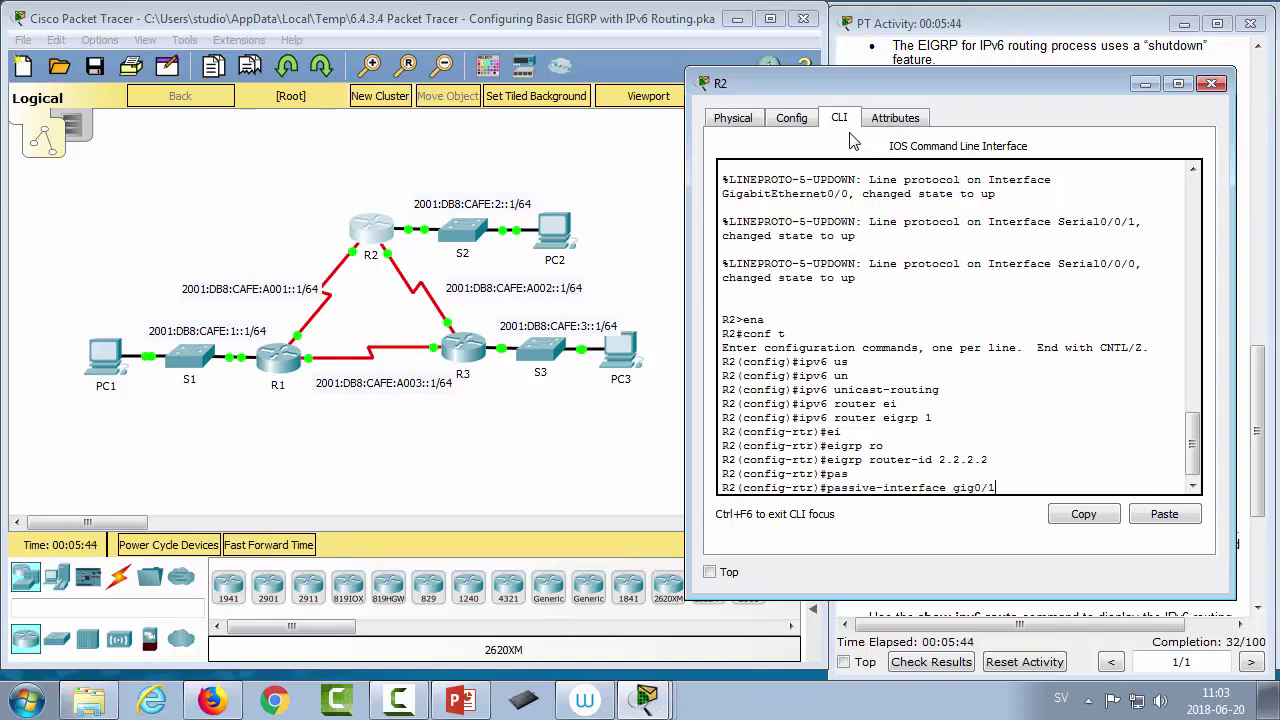
{"action": "key", "text": "Return"}
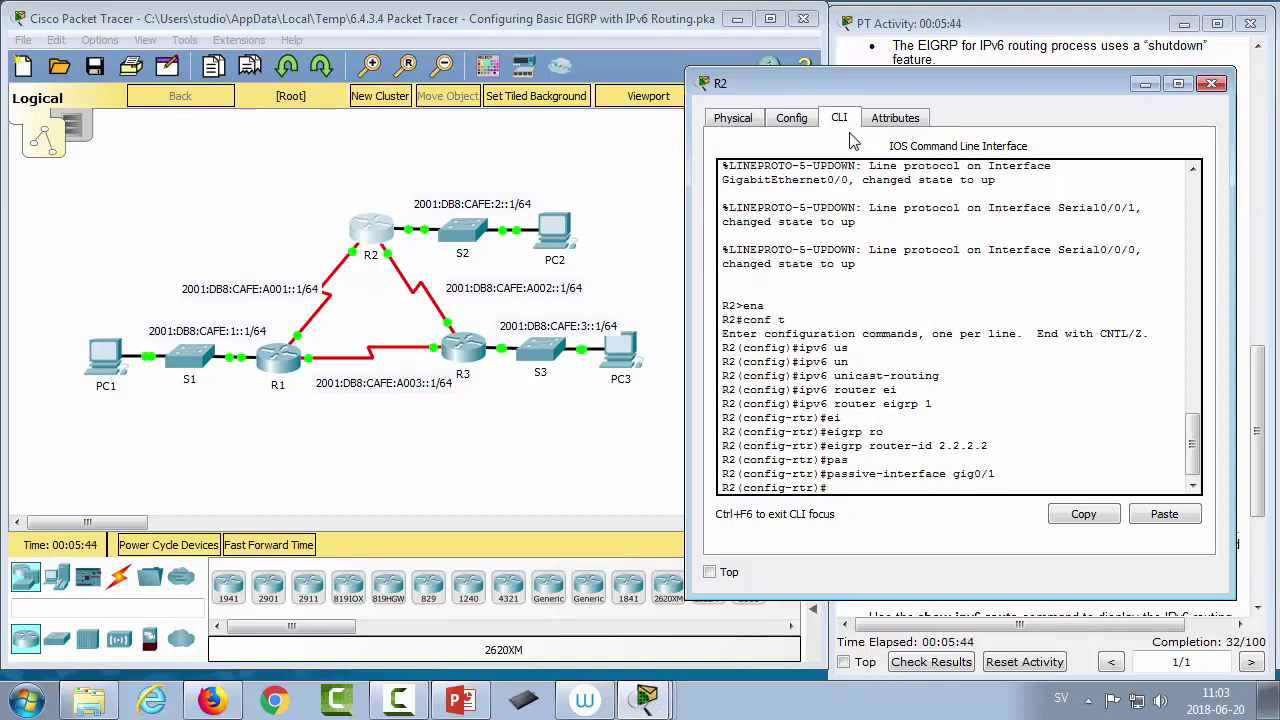
{"action": "type", "text": "exit"}
{"action": "key", "text": "Return"}
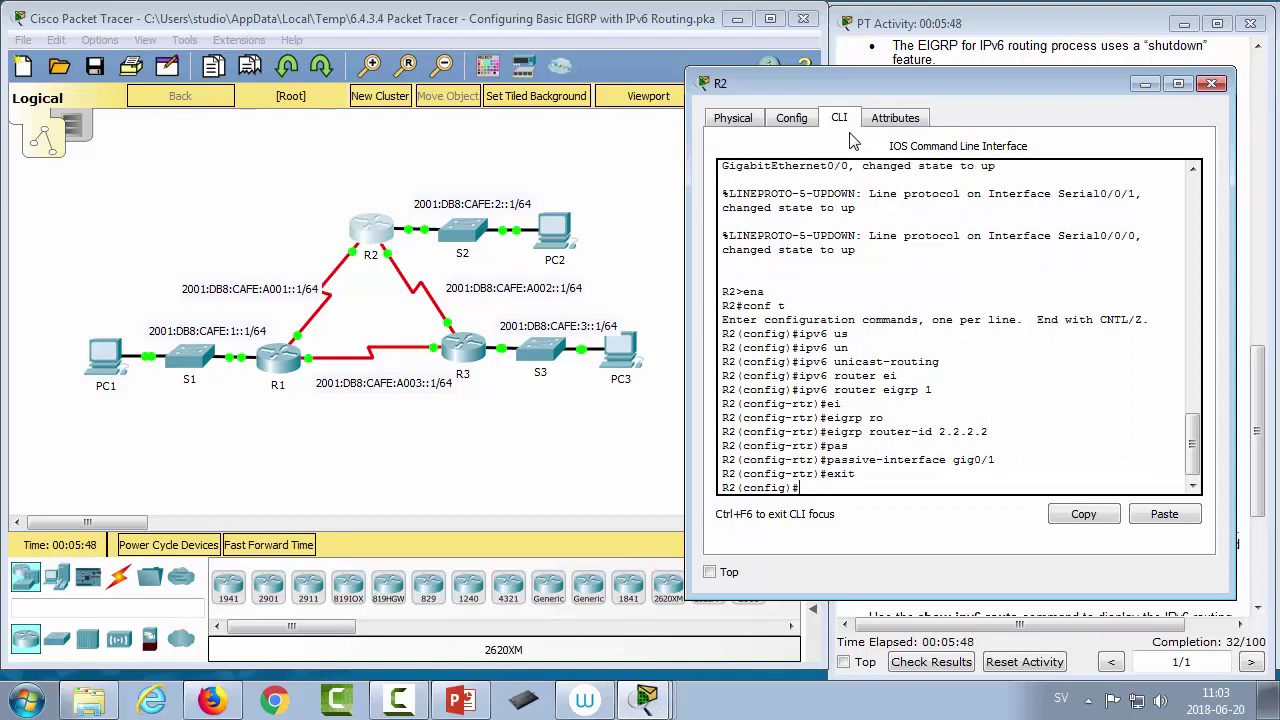
- Enable EIGRP for IPv6 with AS 1 on R2's GigabitEthernet 0/1 interface
{"action": "type", "text": "inter"}
{"action": "key", "text": "Tab"}
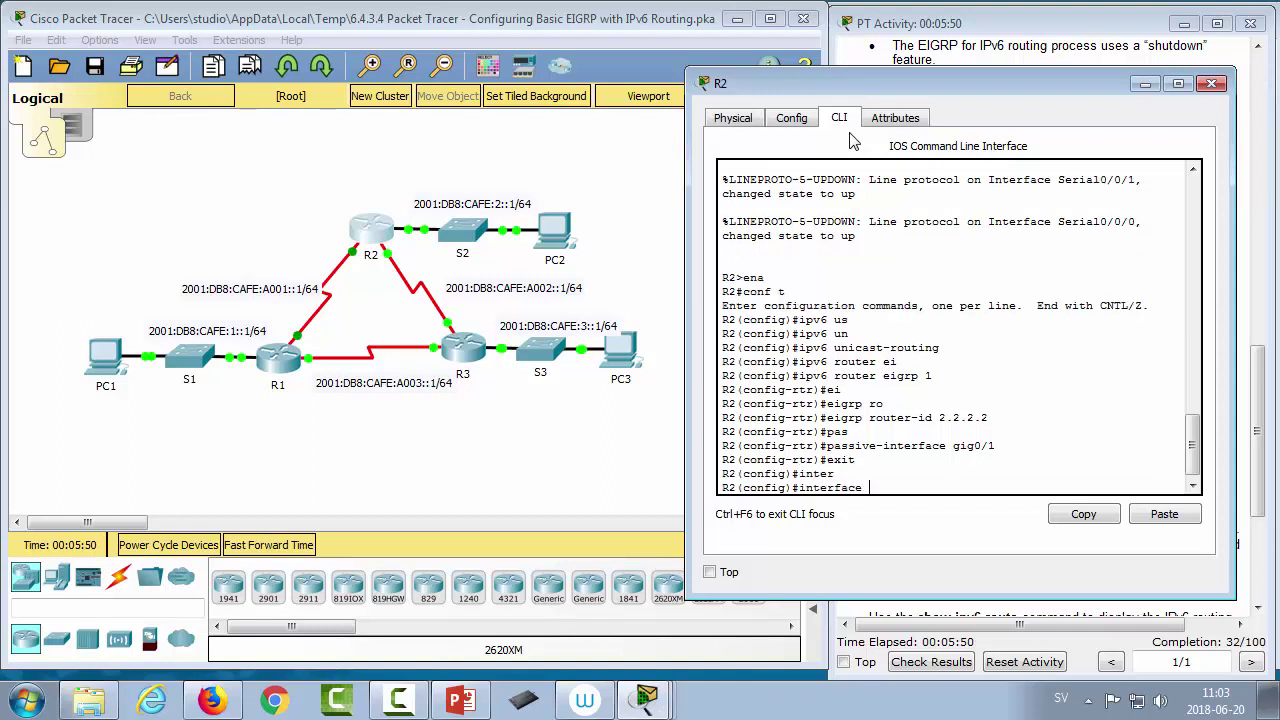
{"action": "type", "text": "g"}
{"action": "key", "text": "Tab"}
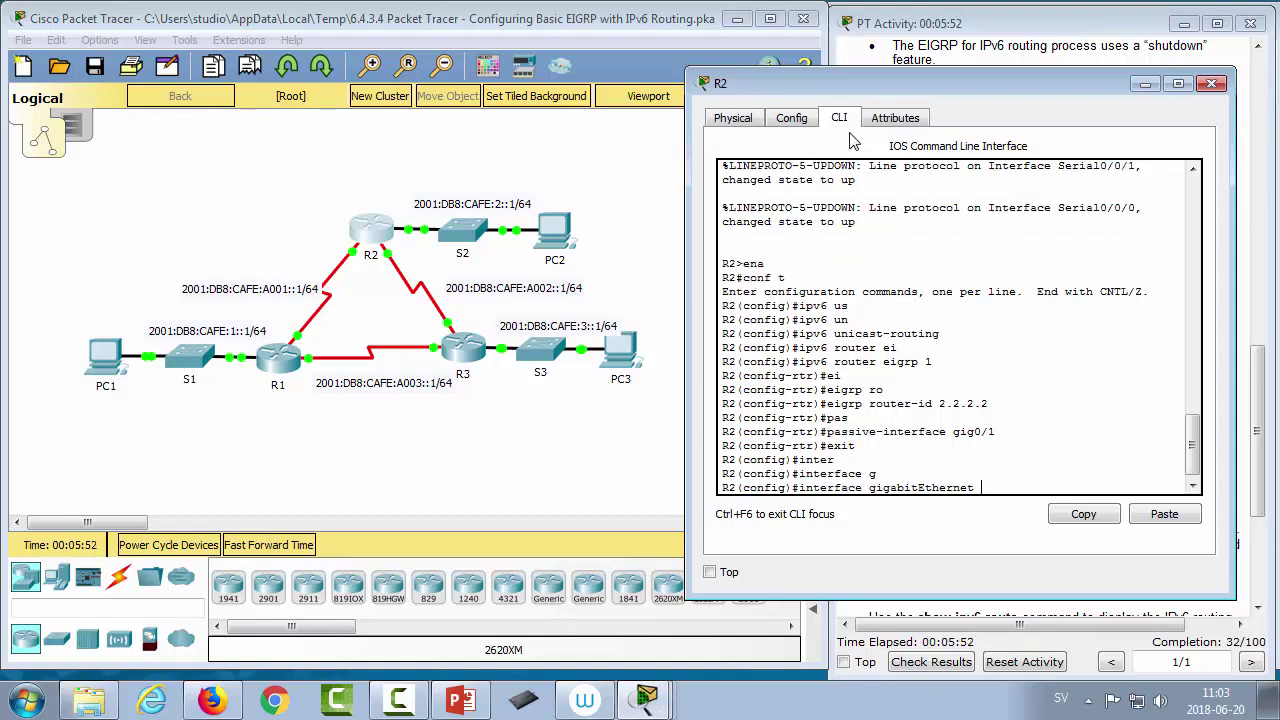
{"action": "type", "text": "=71"}
{"action": "key", "text": "Return"}
{"action": "key", "text": "Up"}
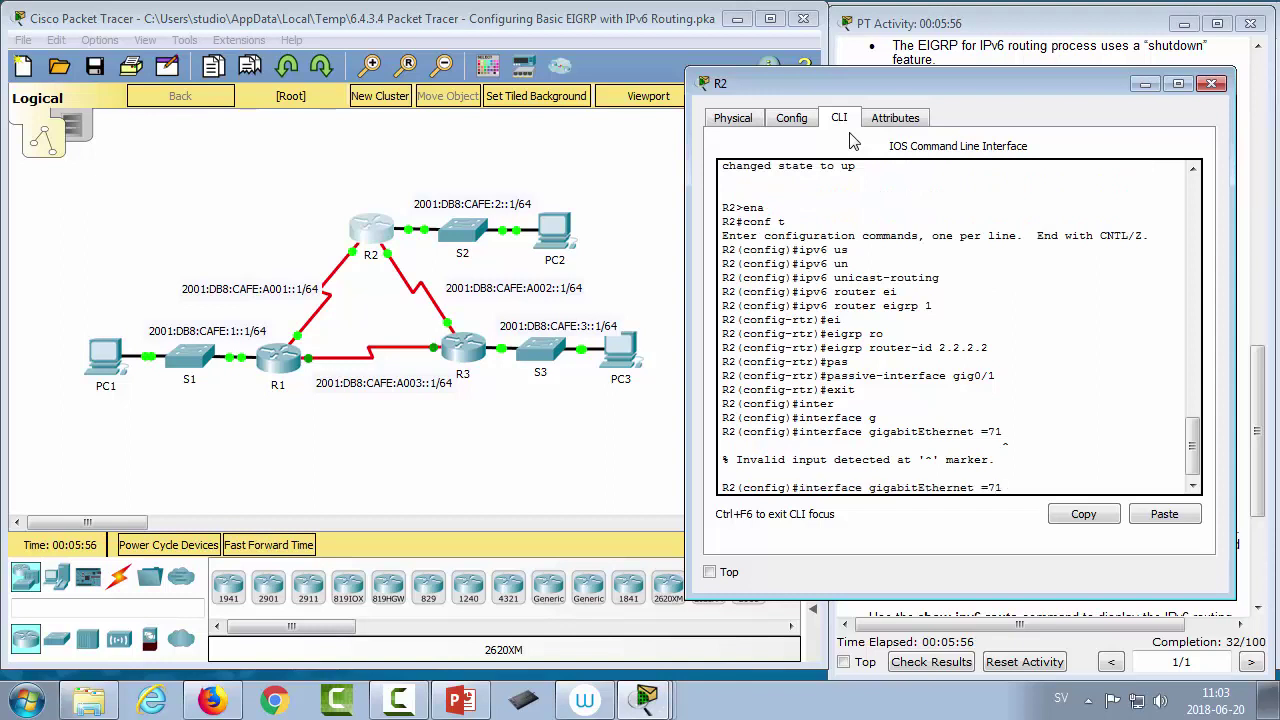
{"action": "key", "text": "BackSpace"}
{"action": "key", "text": "BackSpace"}
{"action": "key", "text": "BackSpace"}
{"action": "type", "text": "0/1"}
{"action": "key", "text": "Return"}
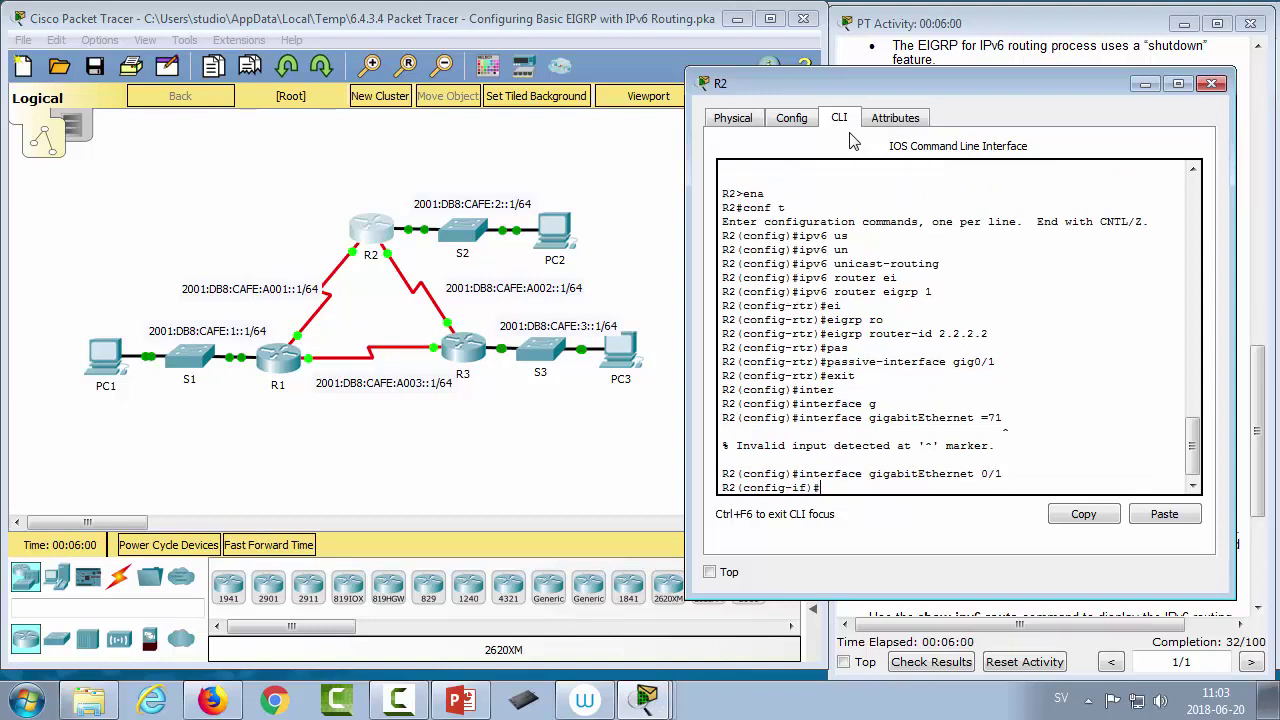
{"action": "type", "text": "ipv"}
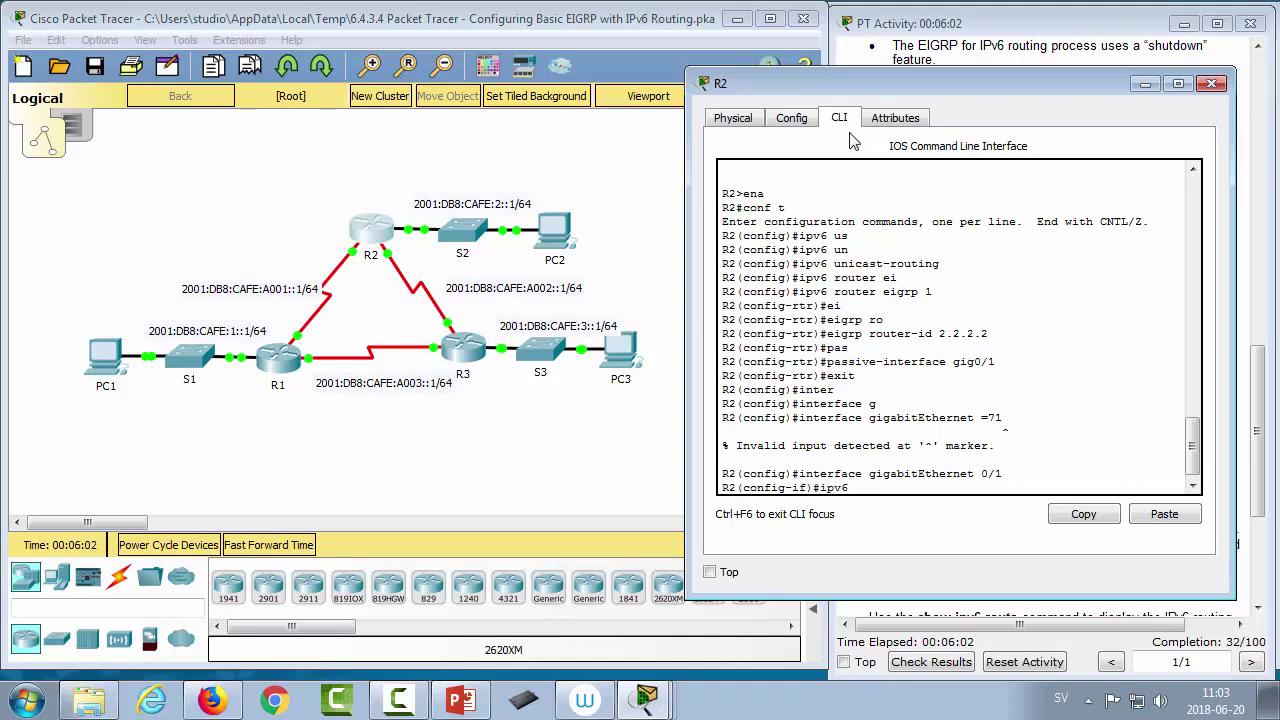
{"action": "type", "text": "6 ei"}
{"action": "key", "text": "Tab"}
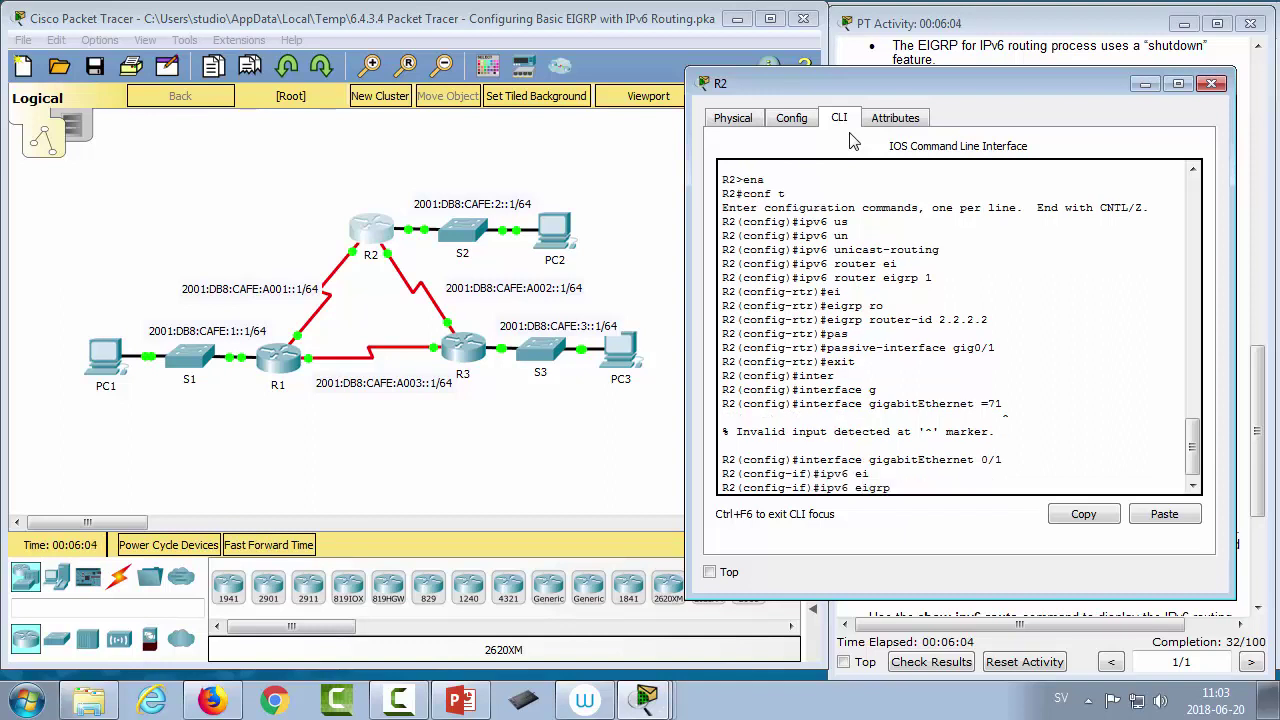
{"action": "type", "text": "1"}
{"action": "key", "text": "Return"}
- Enable EIGRP for IPv6 with AS 1 on R2's serial 0/0/0 interface
{"action": "type", "text": "interface gigabitEthernet 0/1"}
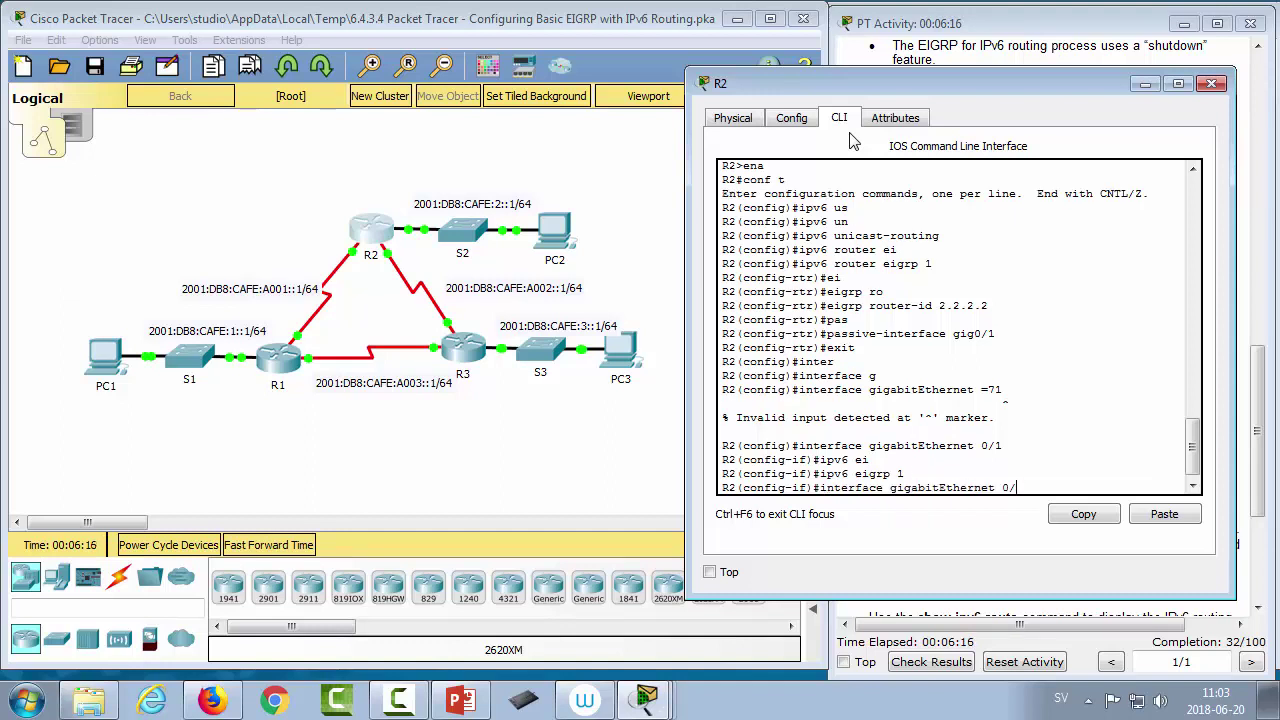
{"action": "key", "text": "BackSpace"}
{"action": "key", "text": "BackSpace"}
{"action": "key", "text": "BackSpace"}
{"action": "key", "text": "BackSpace"}
{"action": "key", "text": "BackSpace"}
{"action": "key", "text": "BackSpace"}
{"action": "key", "text": "BackSpace"}
{"action": "key", "text": "BackSpace"}
{"action": "key", "text": "BackSpace"}
{"action": "key", "text": "BackSpace"}
{"action": "key", "text": "BackSpace"}
{"action": "key", "text": "BackSpace"}
{"action": "key", "text": "BackSpace"}
{"action": "key", "text": "BackSpace"}
{"action": "key", "text": "BackSpace"}
{"action": "key", "text": "BackSpace"}
{"action": "key", "text": "BackSpace"}
{"action": "key", "text": "BackSpace"}
{"action": "type", "text": "se"}
{"action": "key", "text": "Tab"}
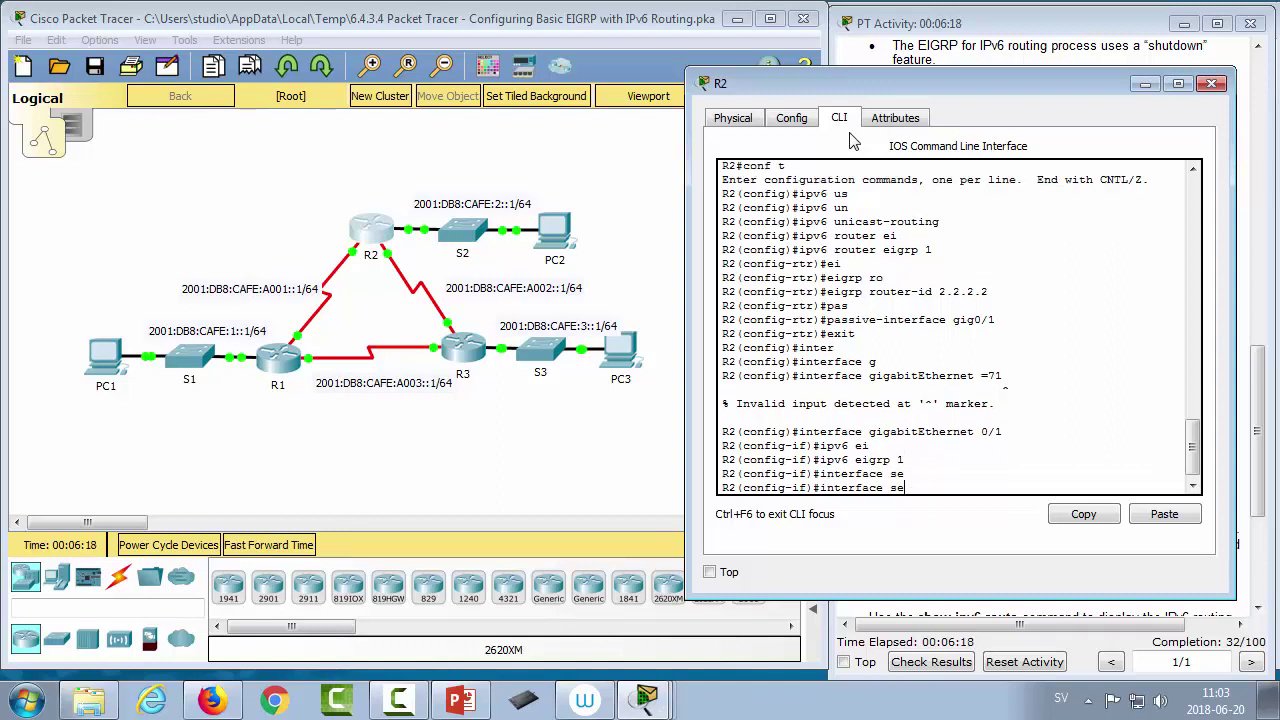
{"action": "type", "text": "0/0/0"}
{"action": "key", "text": "Return"}
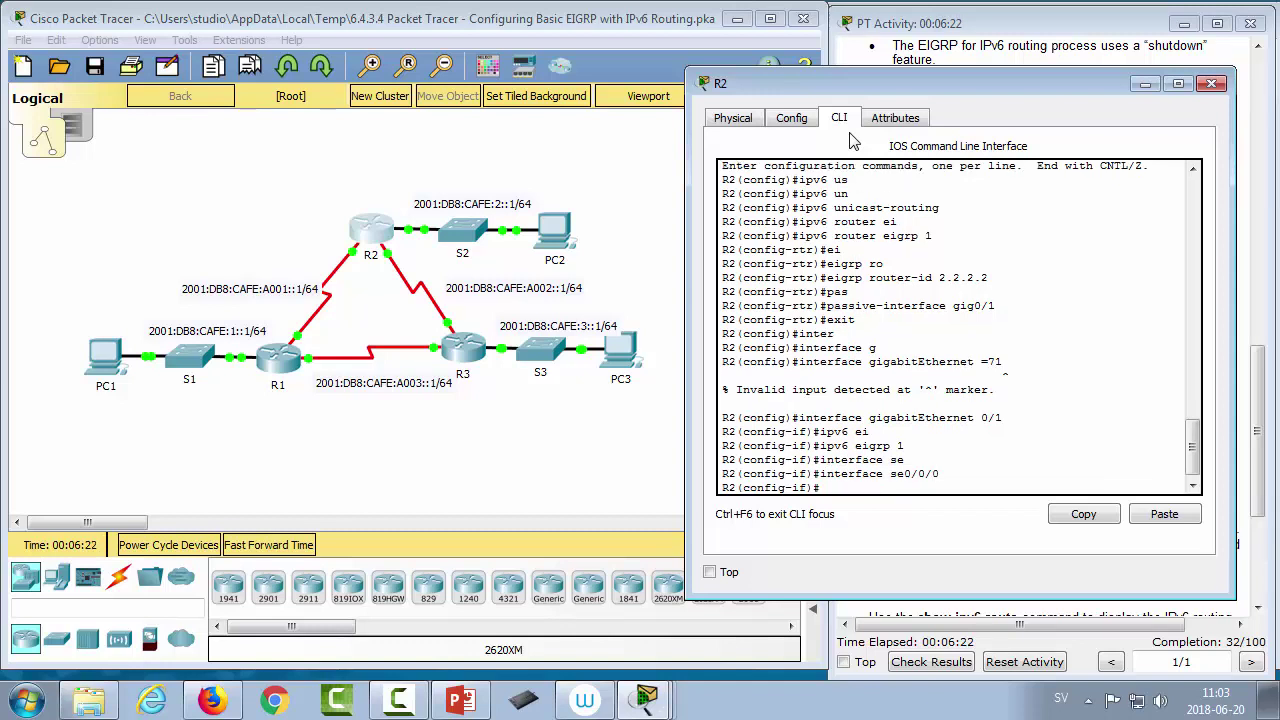
{"action": "key", "text": "Up"}
{"action": "key", "text": "Up"}
{"action": "key", "text": "Return"}
- Enable EIGRP for IPv6 with AS 1 on R2's serial 0/0/1 interface and return to privileged EXEC mode
{"action": "key", "text": "Up"}
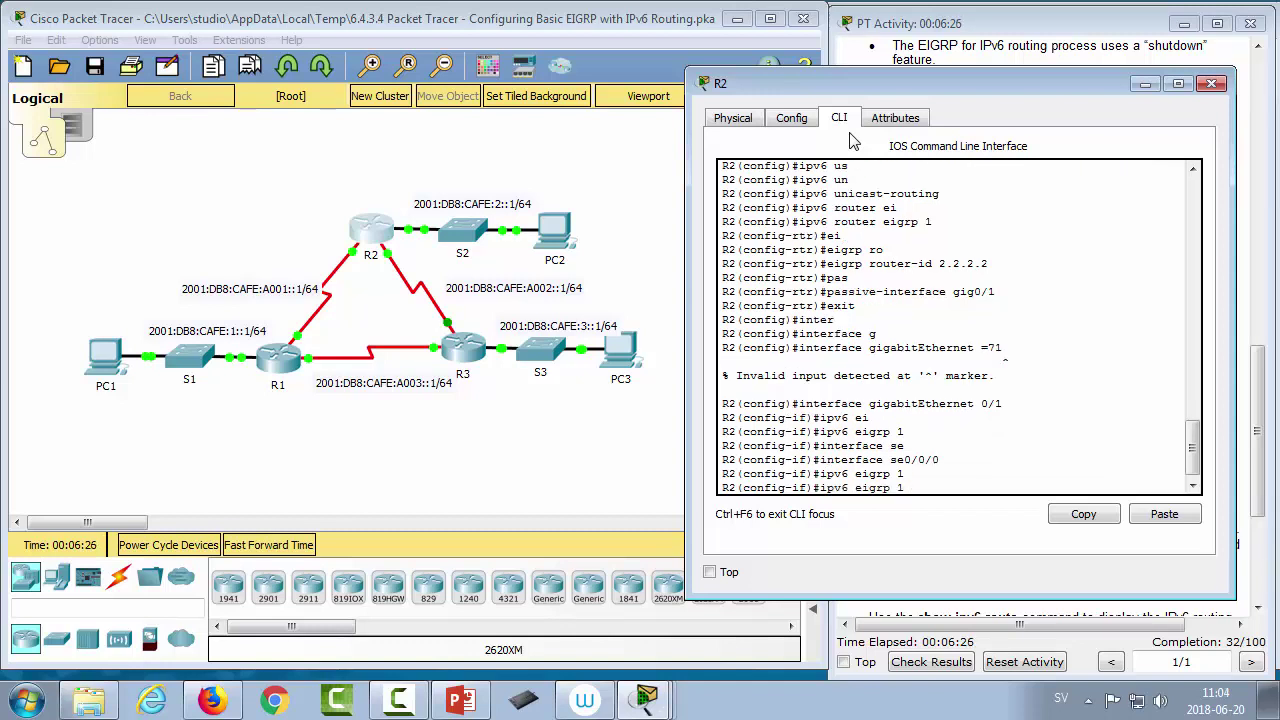
{"action": "key", "text": "Up"}
{"action": "key", "text": "BackSpace"}
{"action": "type", "text": "1"}
{"action": "key", "text": "Return"}
{"action": "key", "text": "Up"}
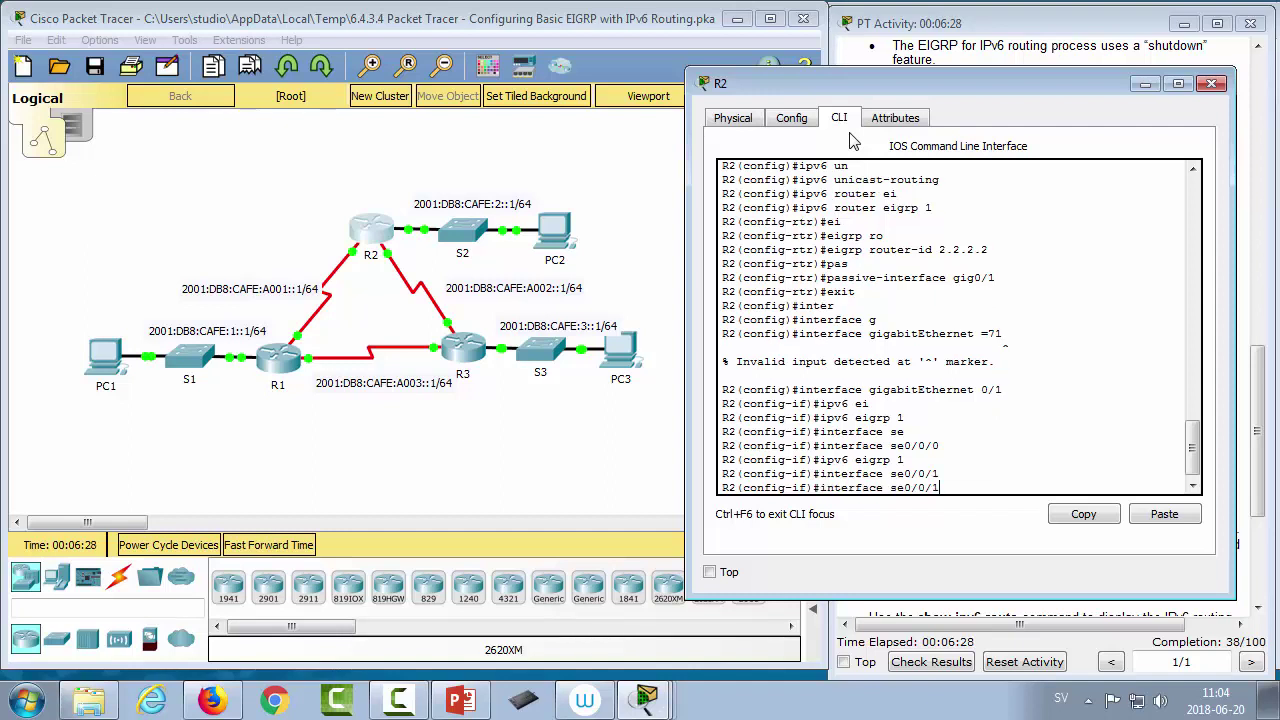
{"action": "key", "text": "Up"}
{"action": "key", "text": "Return"}
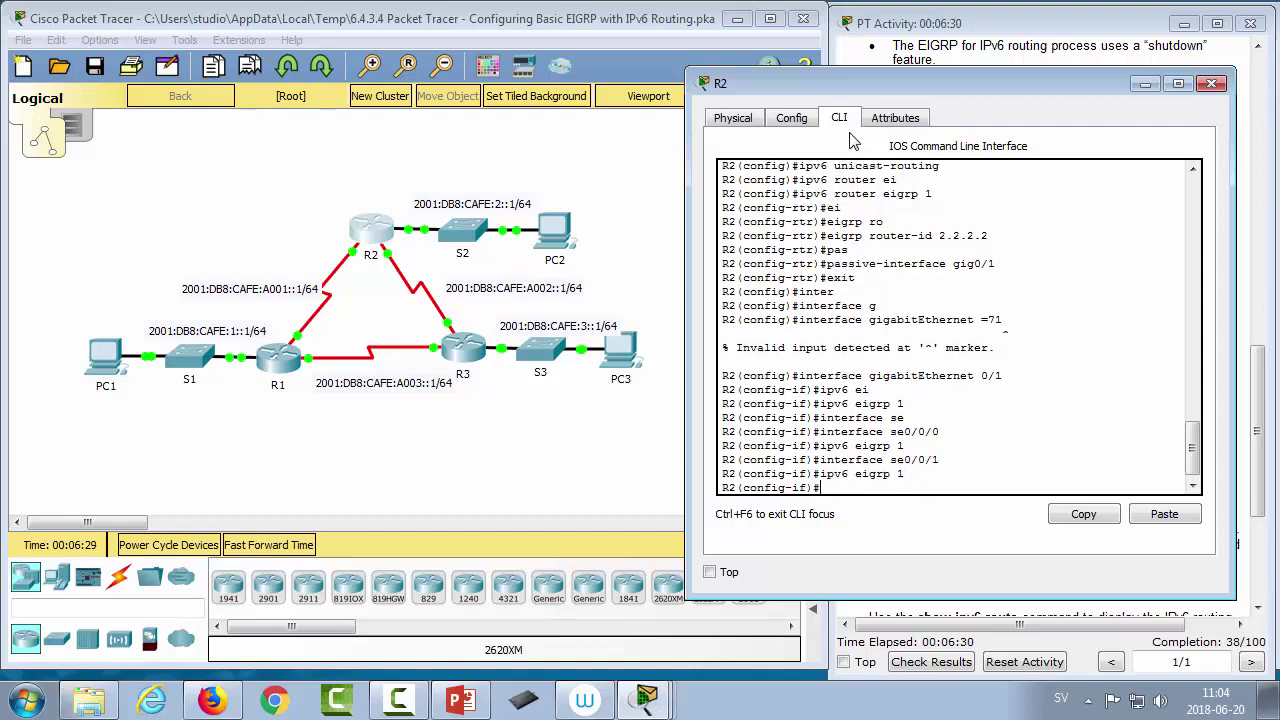
{"action": "key", "text": "Return"}
{"action": "key", "text": "Return"}
{"action": "key", "text": "Return"}
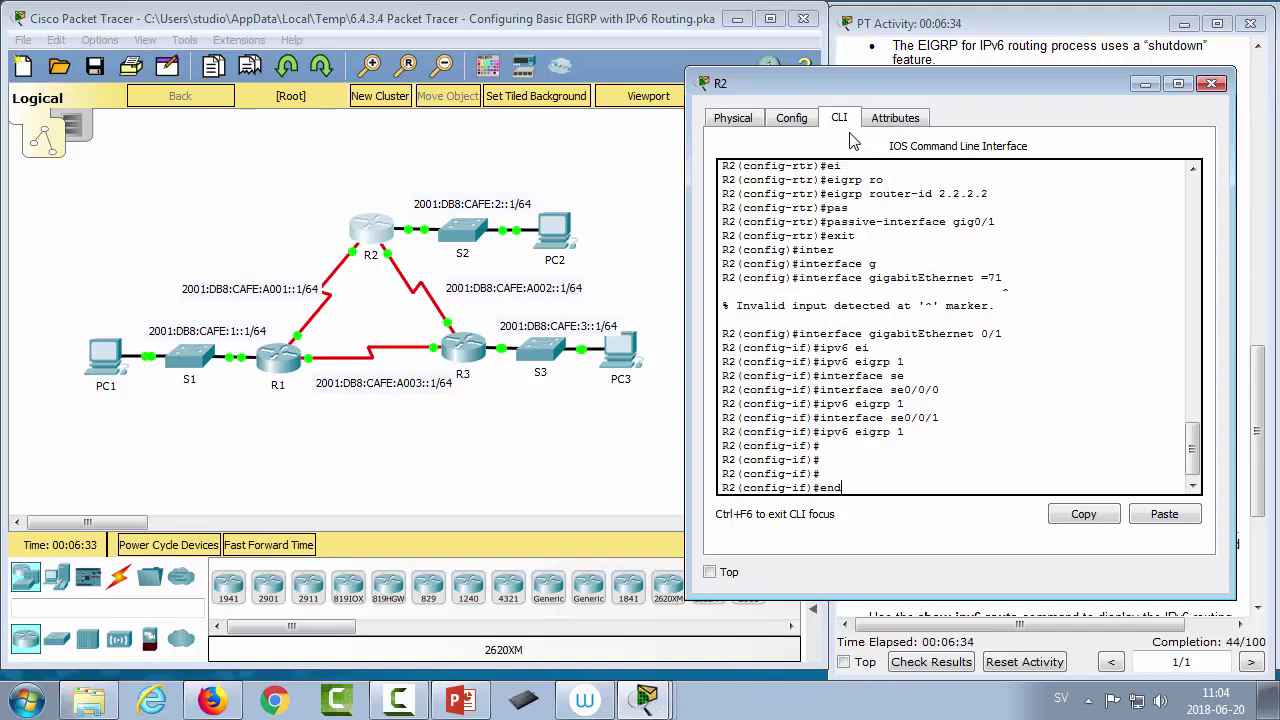
{"action": "type", "text": "end"}
{"action": "key", "text": "Return"}
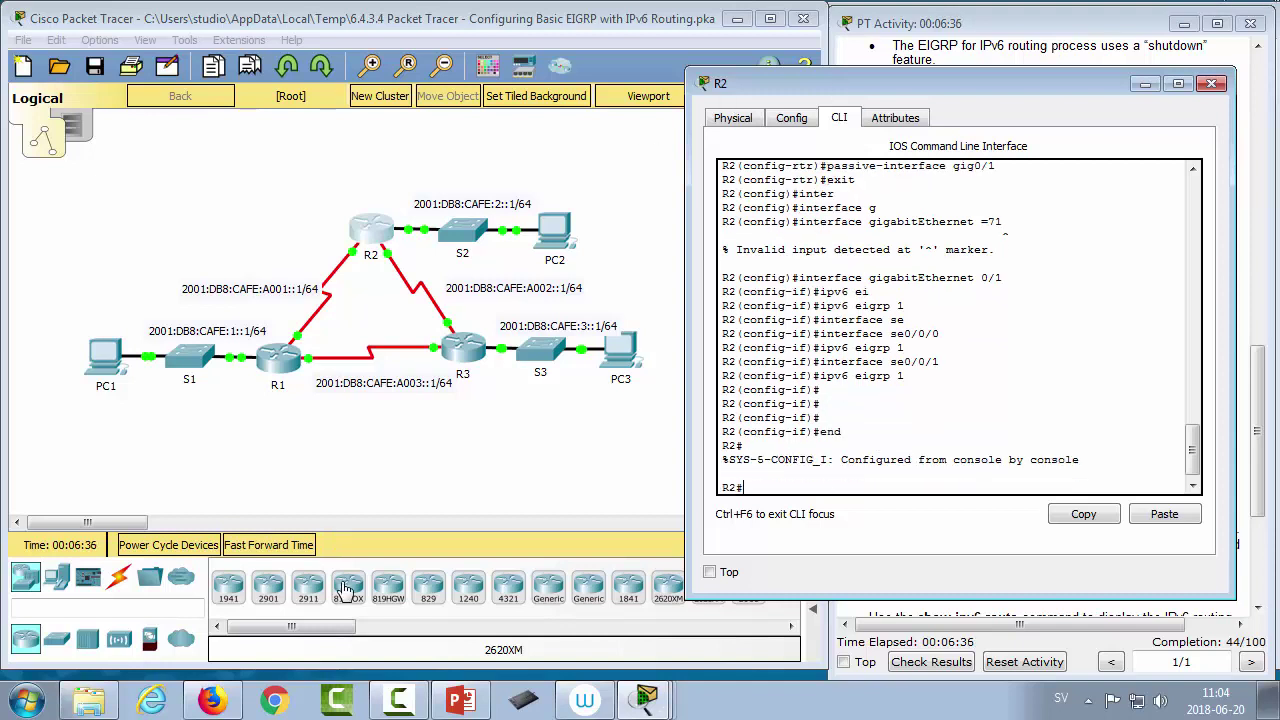
- Check in the topology which serial ports connect R1 and R2, and return to R2's command line
{"action": "left_click", "coordinate": [372, 462]}
{"action": "mouse_move", "coordinate": [299, 339]}
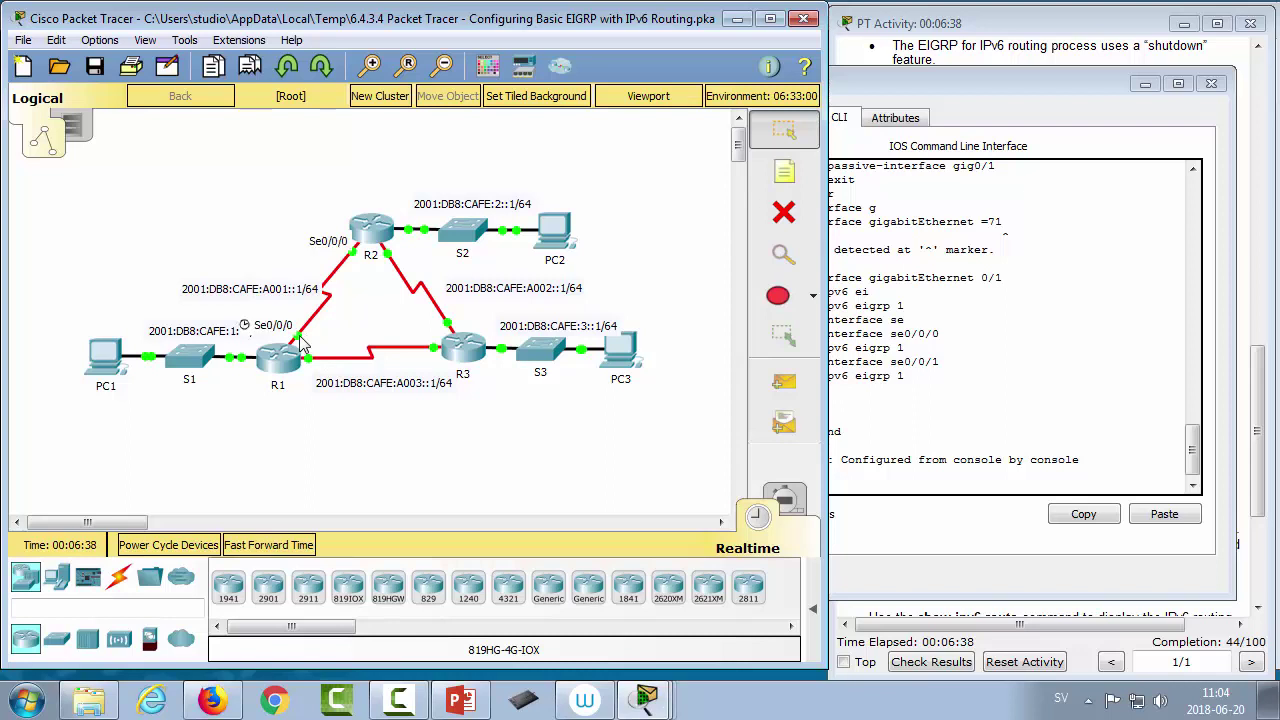
{"action": "left_click", "coordinate": [1084, 413]}
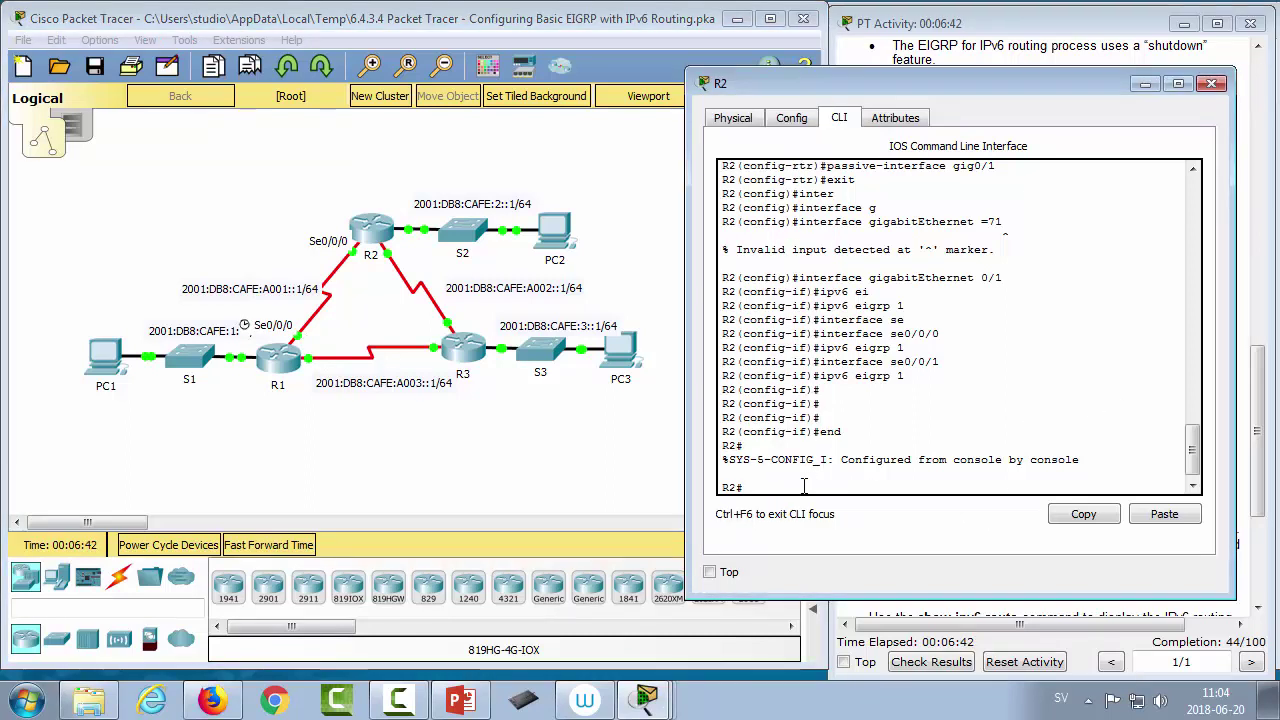
- Try to display R2's EIGRP for IPv6 neighbors
{"action": "type", "text": "show ipv6"}
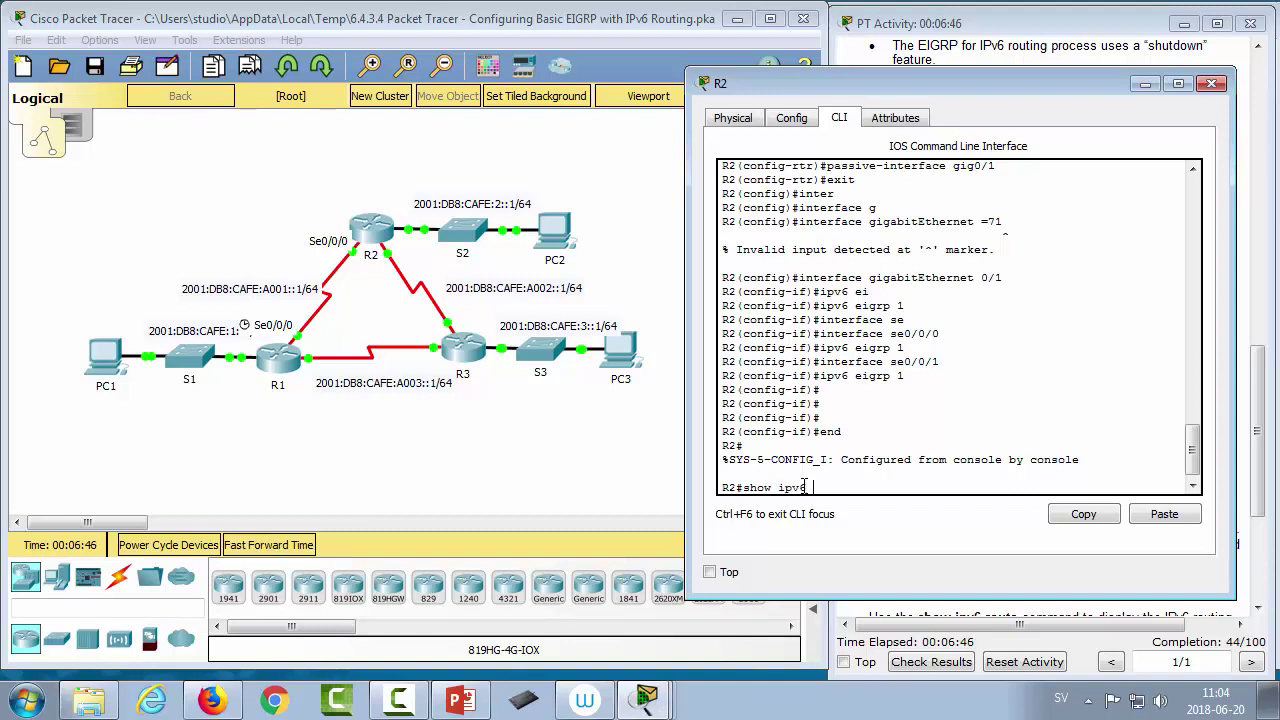
{"action": "type", "text": " eight ne"}
{"action": "key", "text": "Tab"}
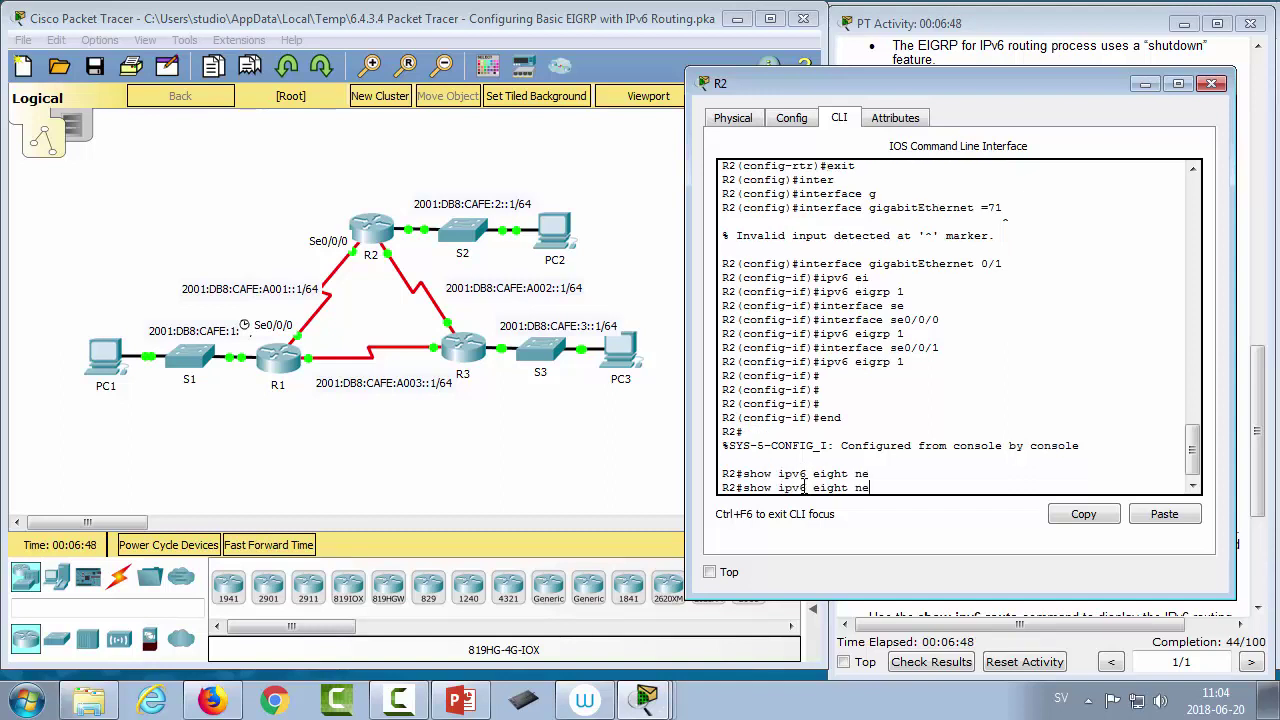
{"action": "key", "text": "Return"}
{"action": "key", "text": "Up"}
{"action": "key", "text": "Left"}
{"action": "key", "text": "Left"}
{"action": "key", "text": "Left"}
{"action": "key", "text": "BackSpace"}
{"action": "key", "text": "BackSpace"}
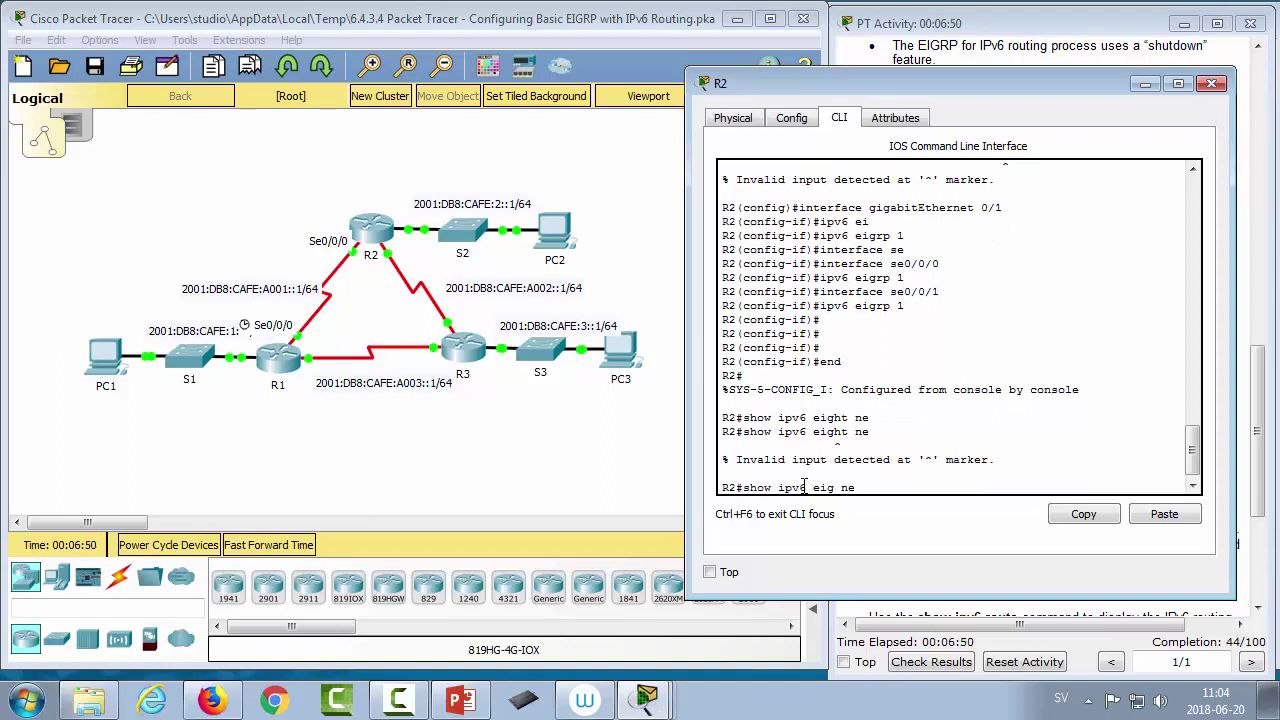
{"action": "type", "text": "pr"}
{"action": "key", "text": "Return"}
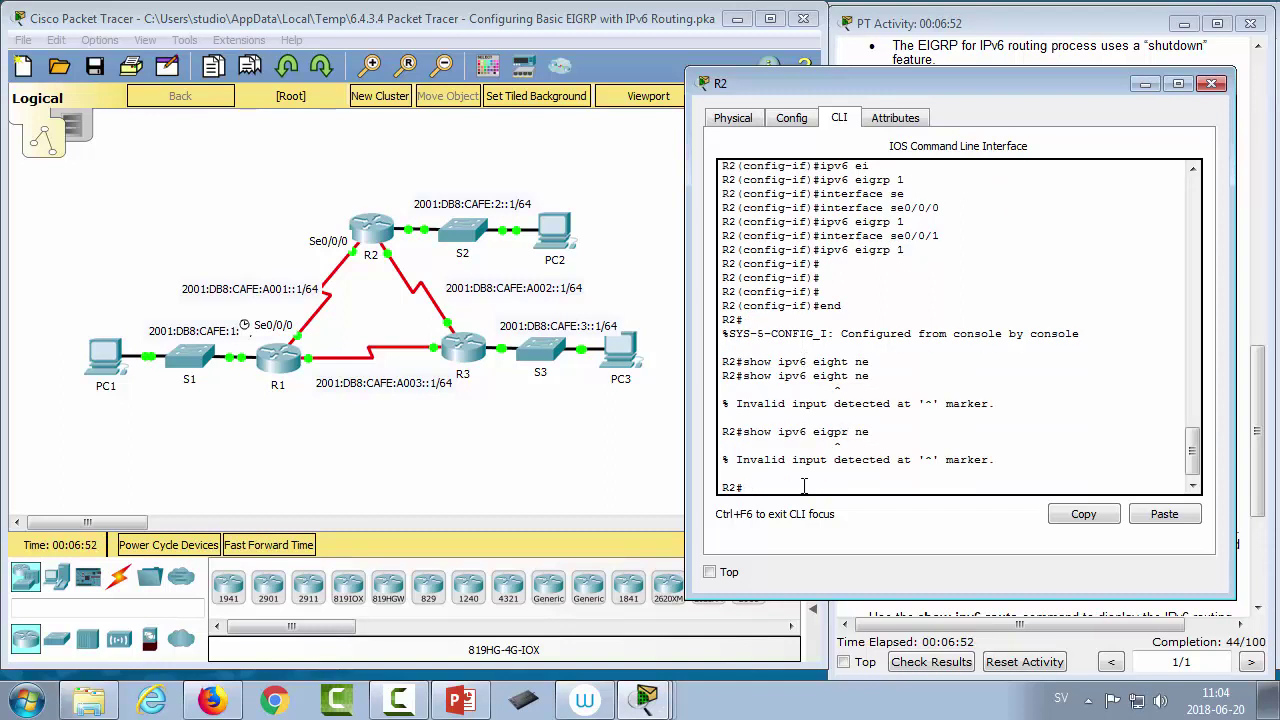
- List the options available for the show ipv6 command on R2
{"action": "key", "text": "Up"}
{"action": "key", "text": "BackSpace"}
{"action": "key", "text": "BackSpace"}
{"action": "key", "text": "BackSpace"}
{"action": "key", "text": "BackSpace"}
{"action": "key", "text": "BackSpace"}
{"action": "type", "text": "?"}
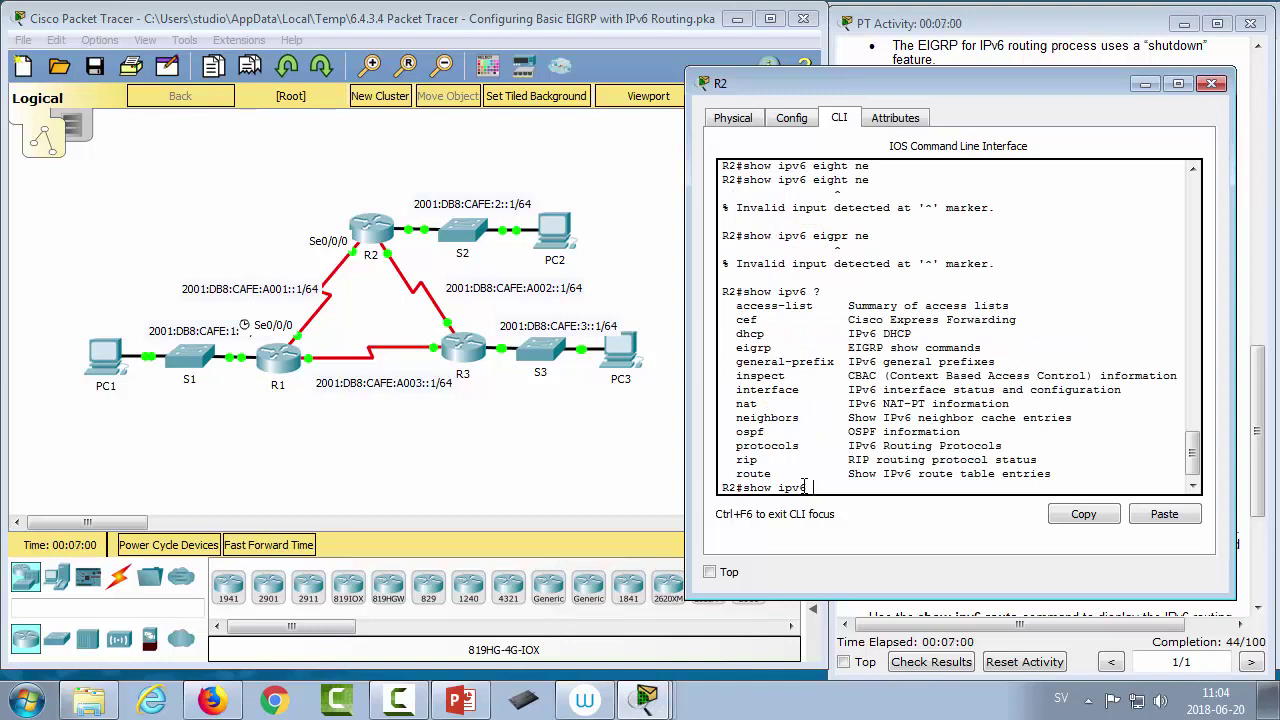
- Display the EIGRP for IPv6 neighbor table on R2 with show ipv6 eigrp neighbors
{"action": "type", "text": "ei"}
{"action": "key", "text": "Tab"}
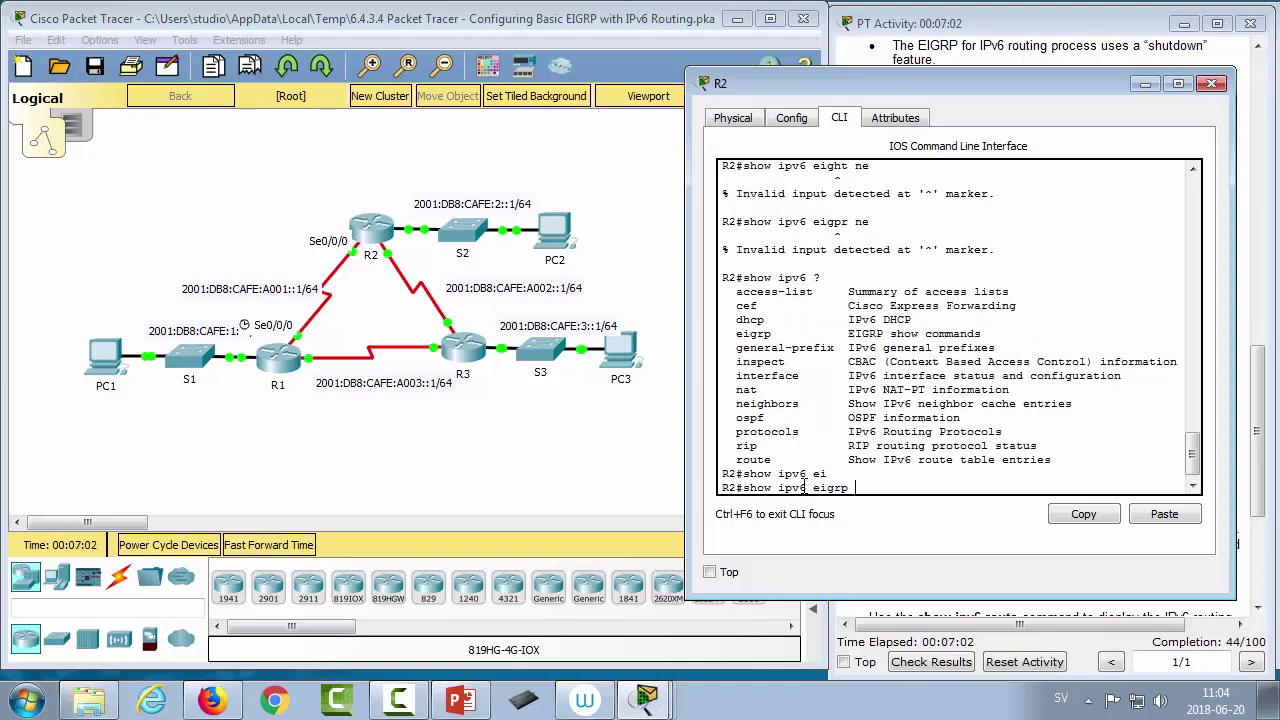
{"action": "type", "text": "ne"}
{"action": "key", "text": "Tab"}
{"action": "key", "text": "Return"}
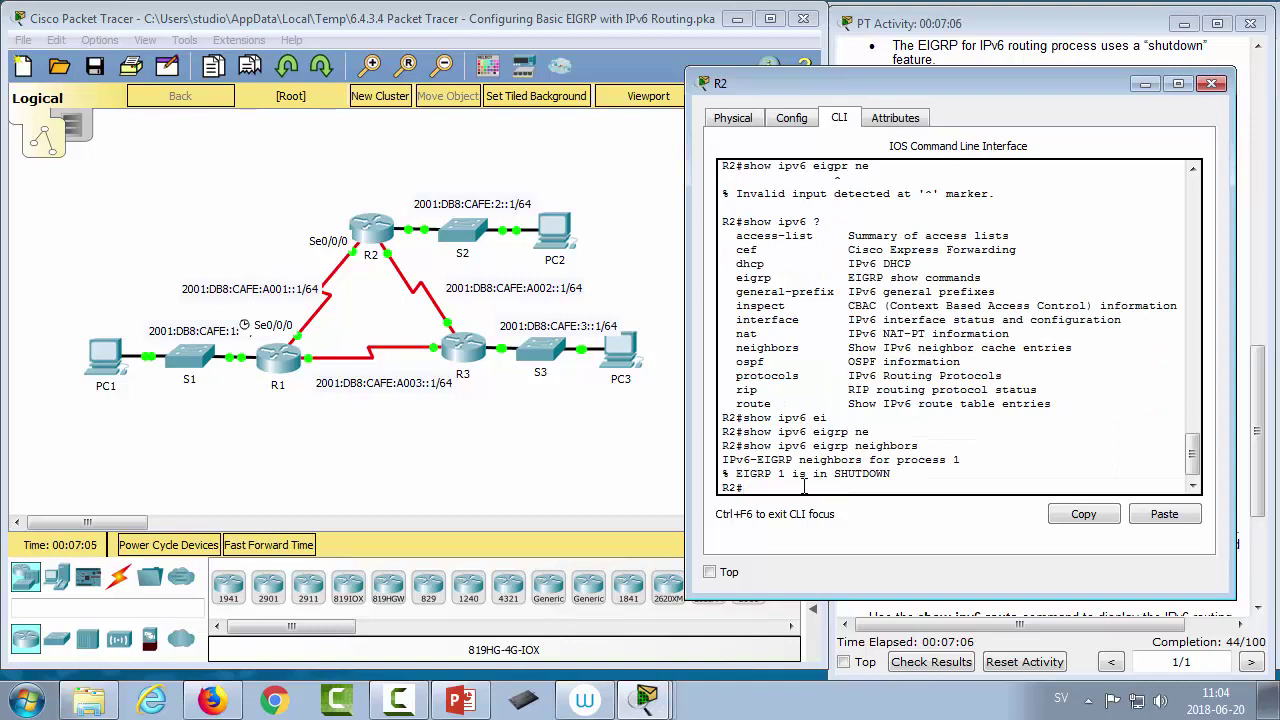
- Activate R2's EIGRP for IPv6 process 1 by issuing no shut in its router configuration mode
{"action": "type", "text": "conf tt"}
{"action": "key", "text": "Return"}
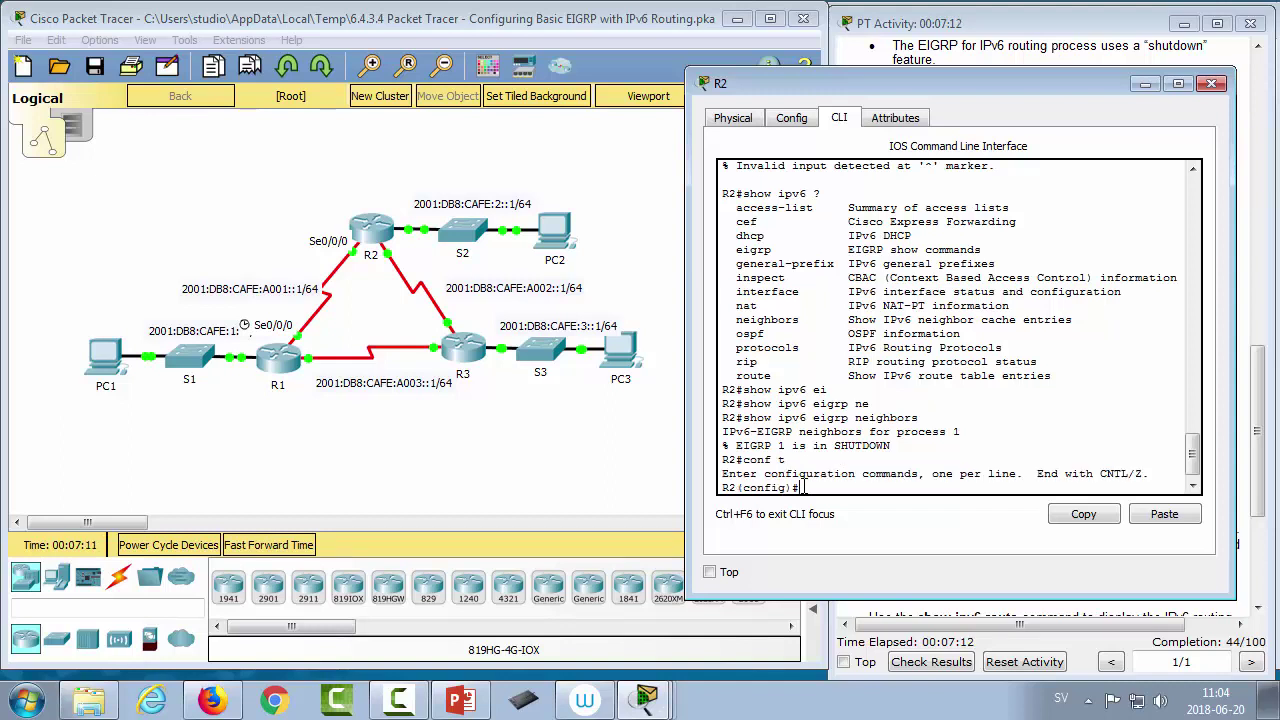
{"action": "type", "text": "ipv6 router ei"}
{"action": "key", "text": "Tab"}
{"action": "type", "text": "1"}
{"action": "key", "text": "Return"}
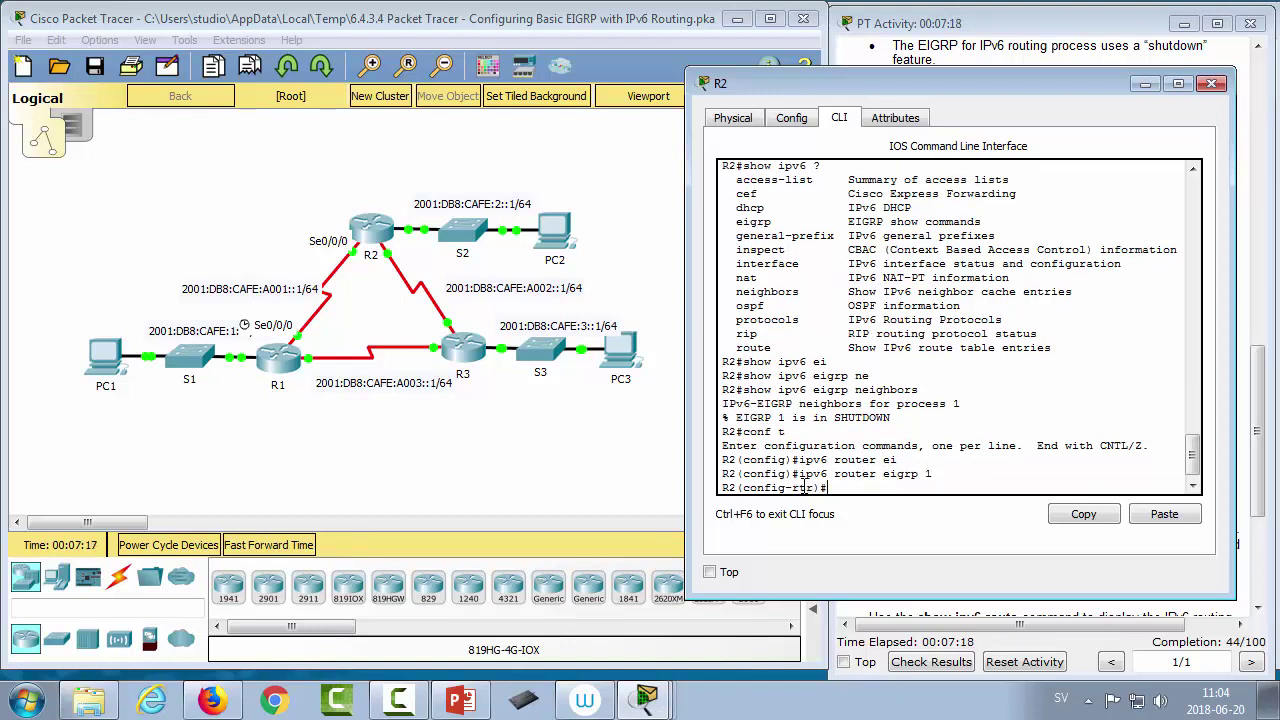
{"action": "type", "text": "no shut"}
{"action": "key", "text": "Return"}
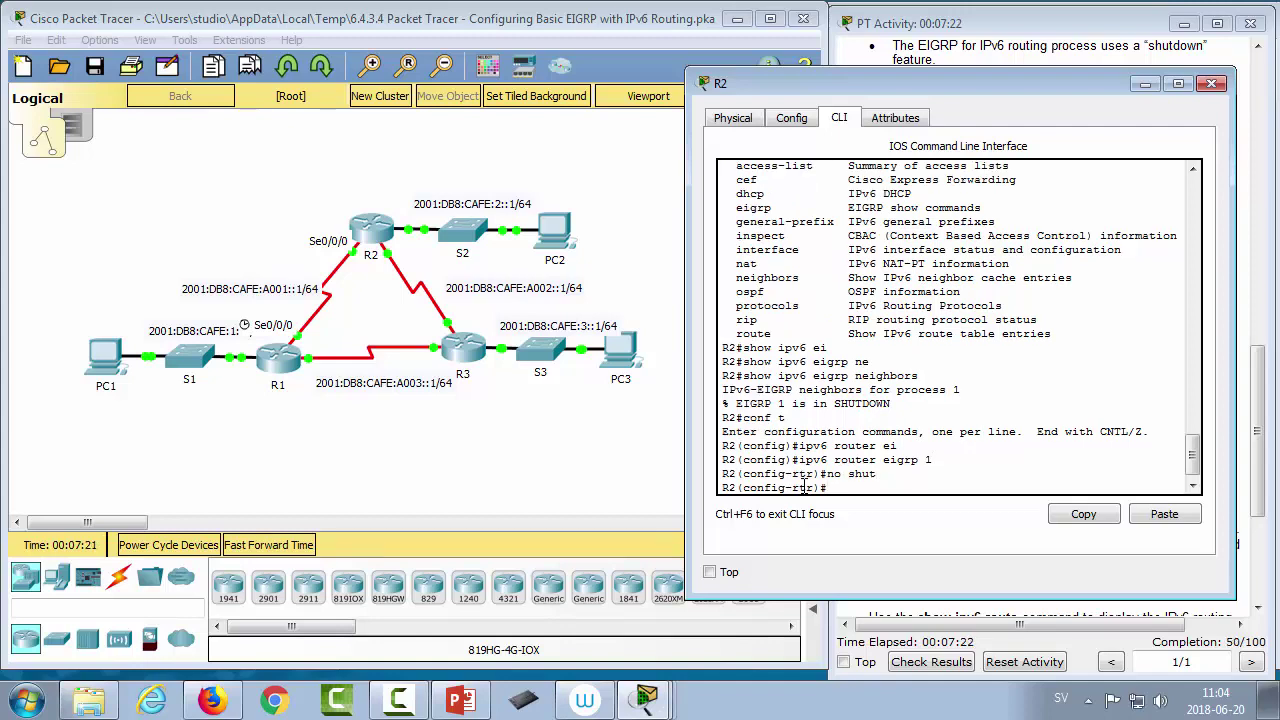
- Activate R1's EIGRP for IPv6 process 1 with no shut in router configuration mode and close R1's window
{"action": "left_click", "coordinate": [282, 346]}
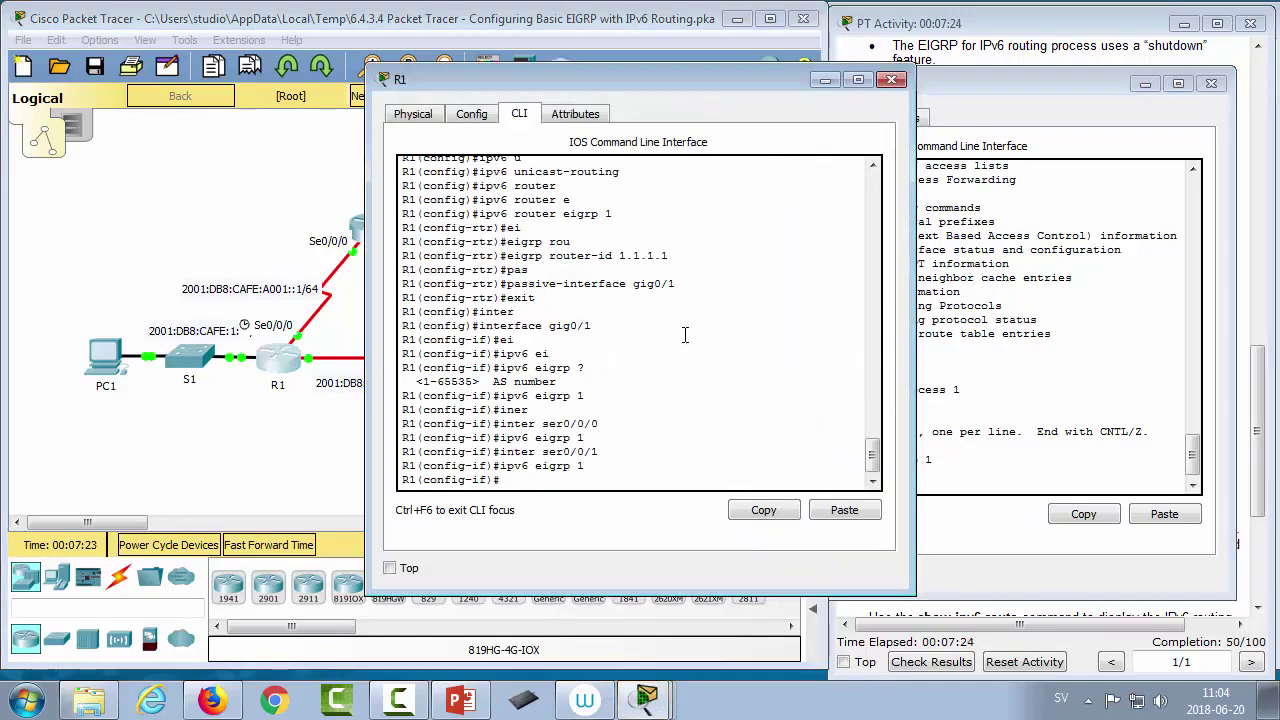
{"action": "type", "text": "exit"}
{"action": "key", "text": "Return"}
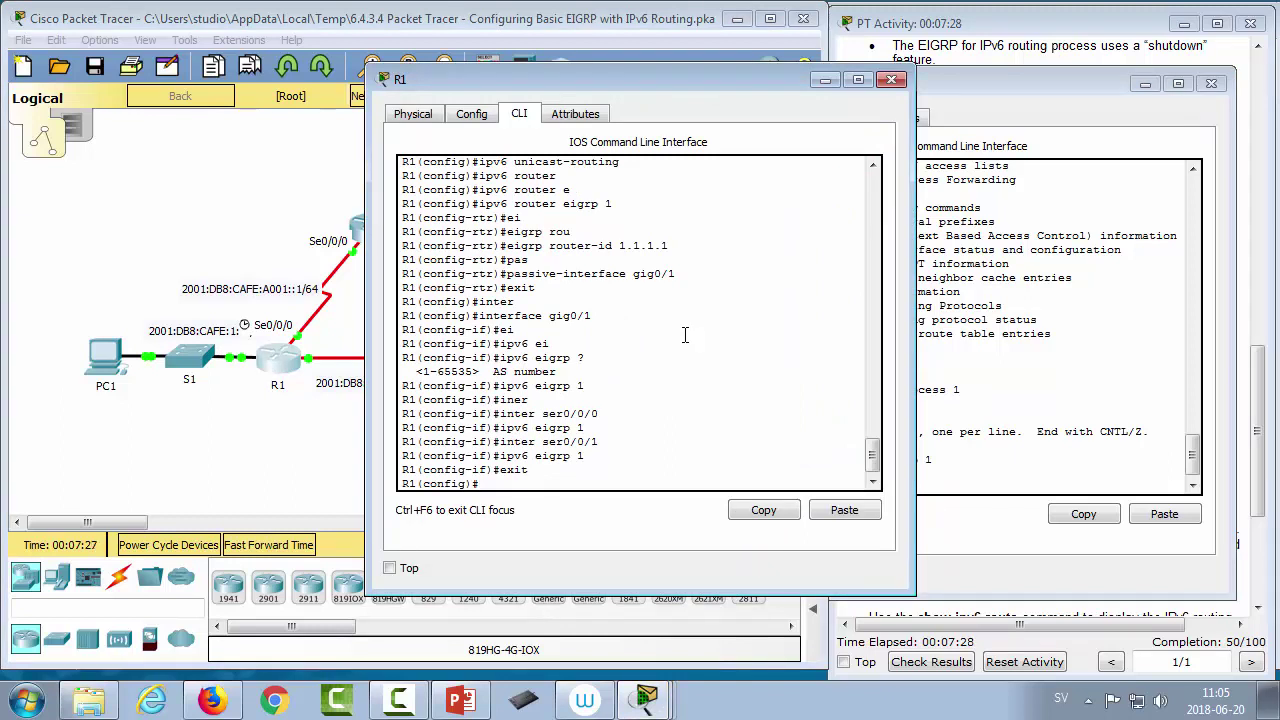
{"action": "type", "text": "ipv6 router ei"}
{"action": "key", "text": "Tab"}
{"action": "type", "text": "1"}
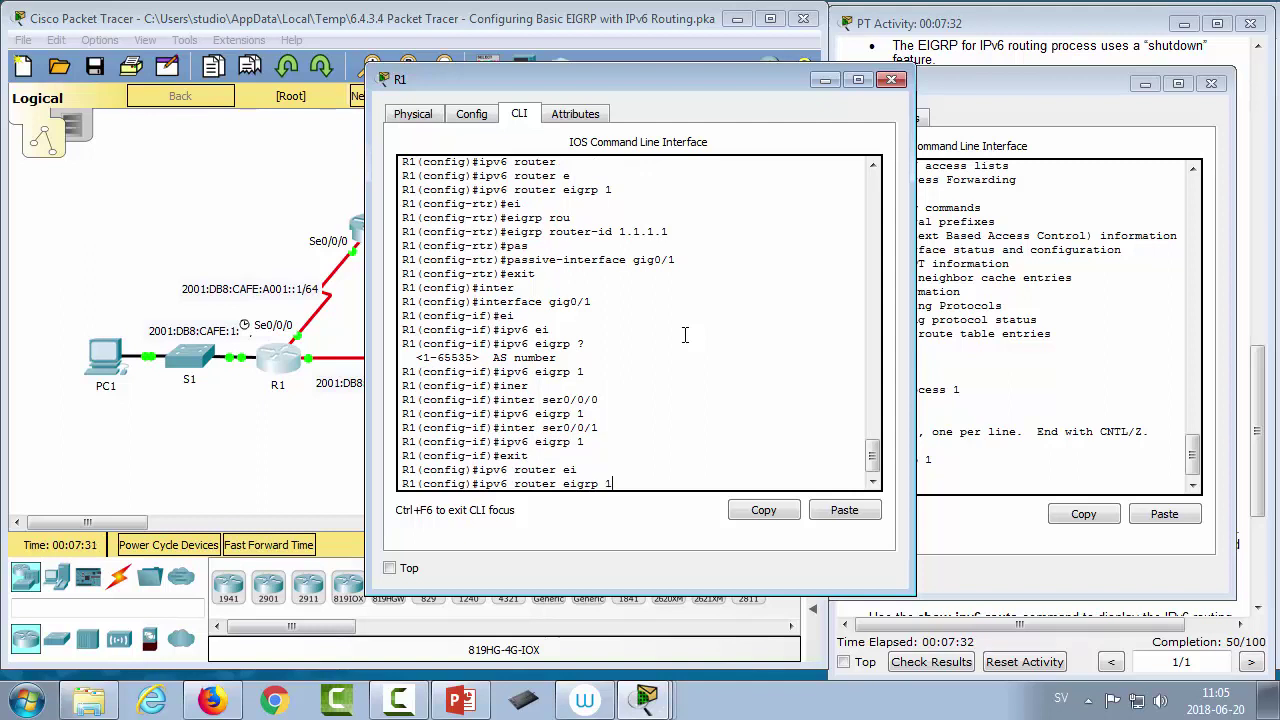
{"action": "key", "text": "Return"}
{"action": "type", "text": "no shut"}
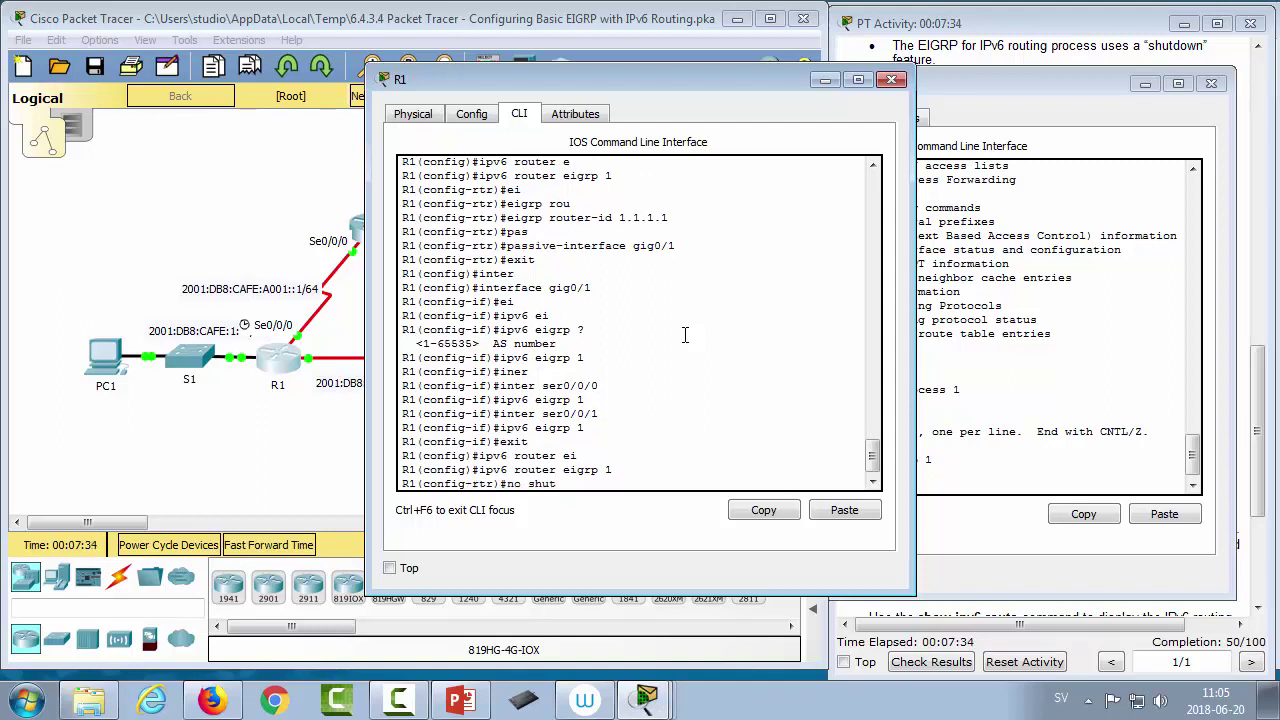
{"action": "key", "text": "Return"}
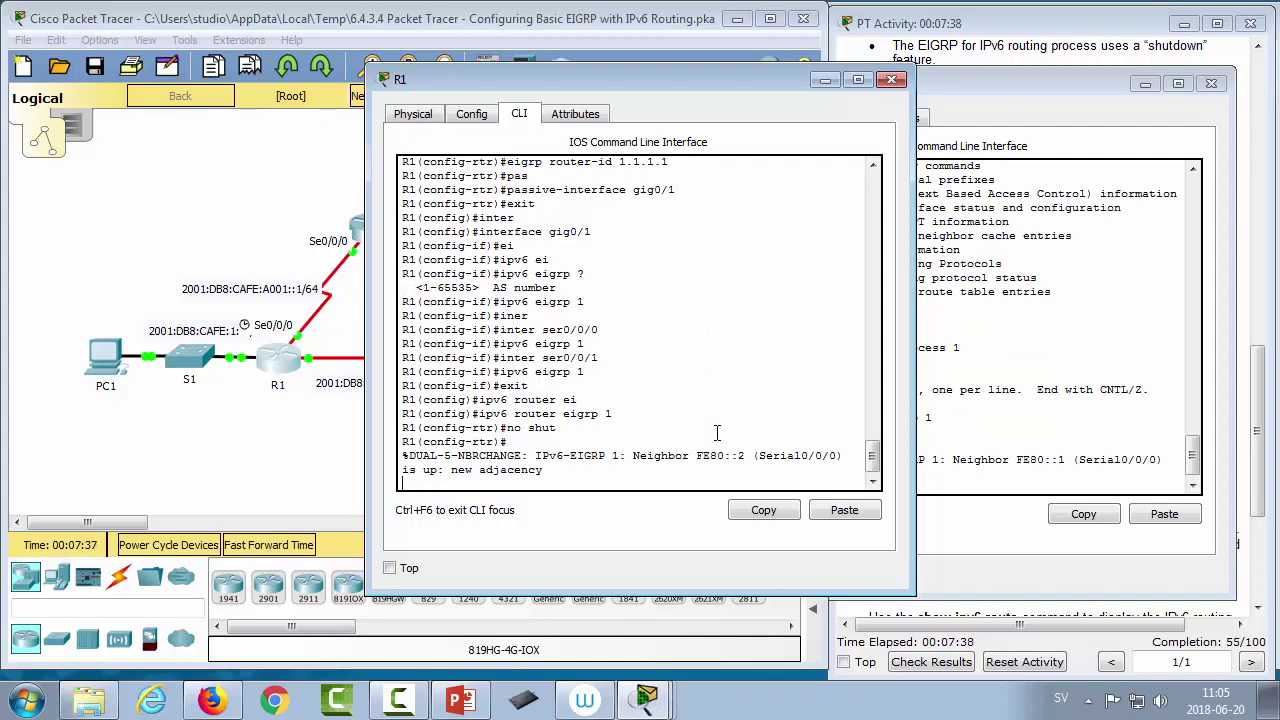
{"action": "left_click", "coordinate": [892, 80]}
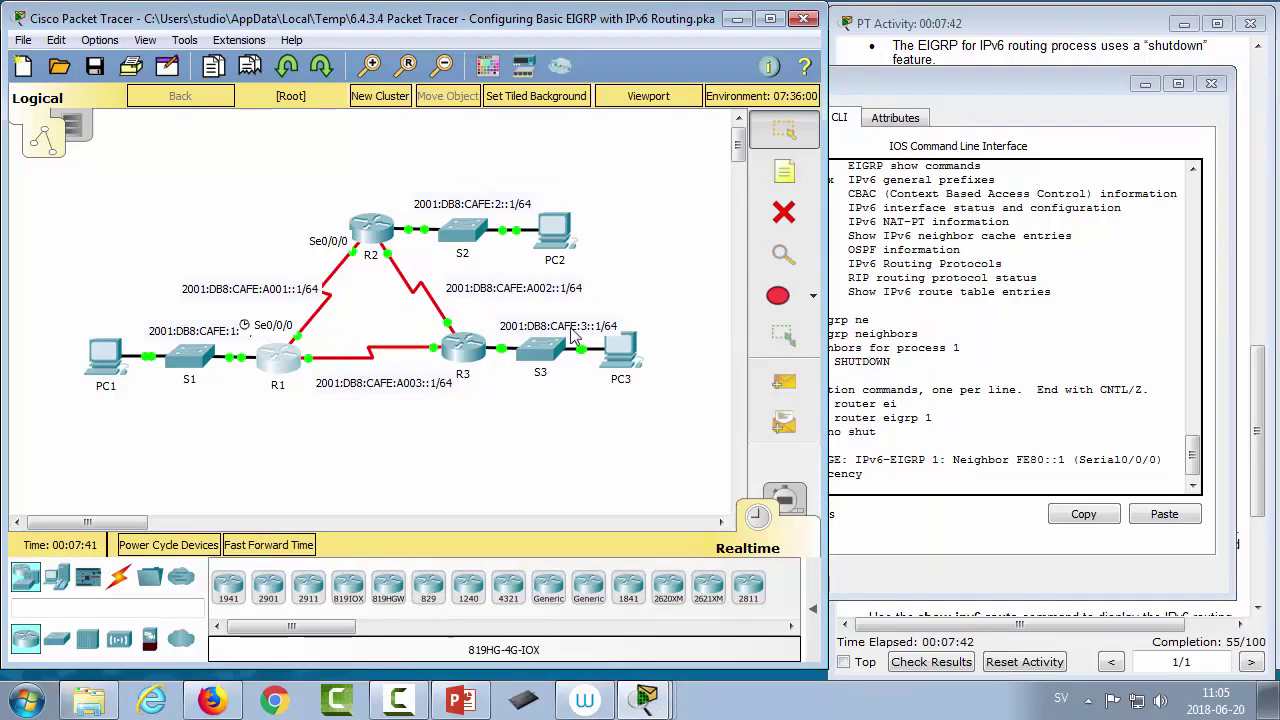
- Open R3's command line beside the topology and enter global configuration mode
{"action": "left_click", "coordinate": [463, 345]}
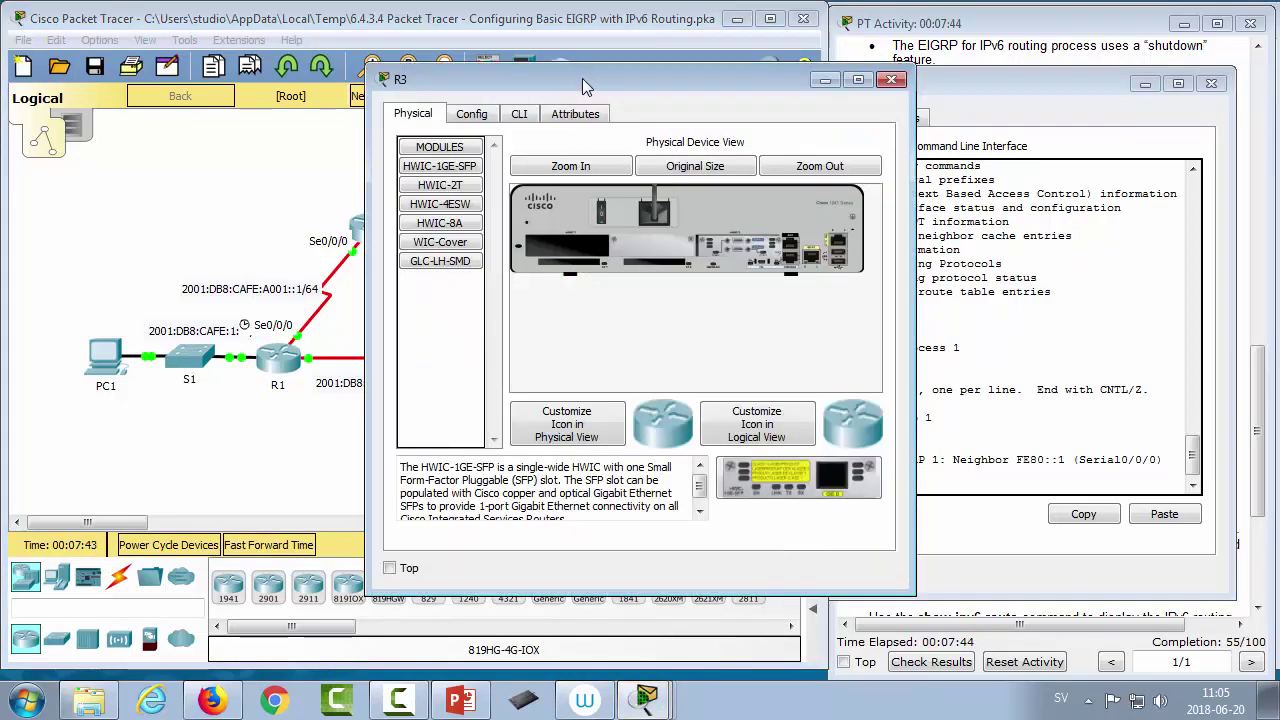
{"action": "left_click_drag", "start_coordinate": [582, 78], "coordinate": [897, 77]}
{"action": "left_click", "coordinate": [835, 114]}
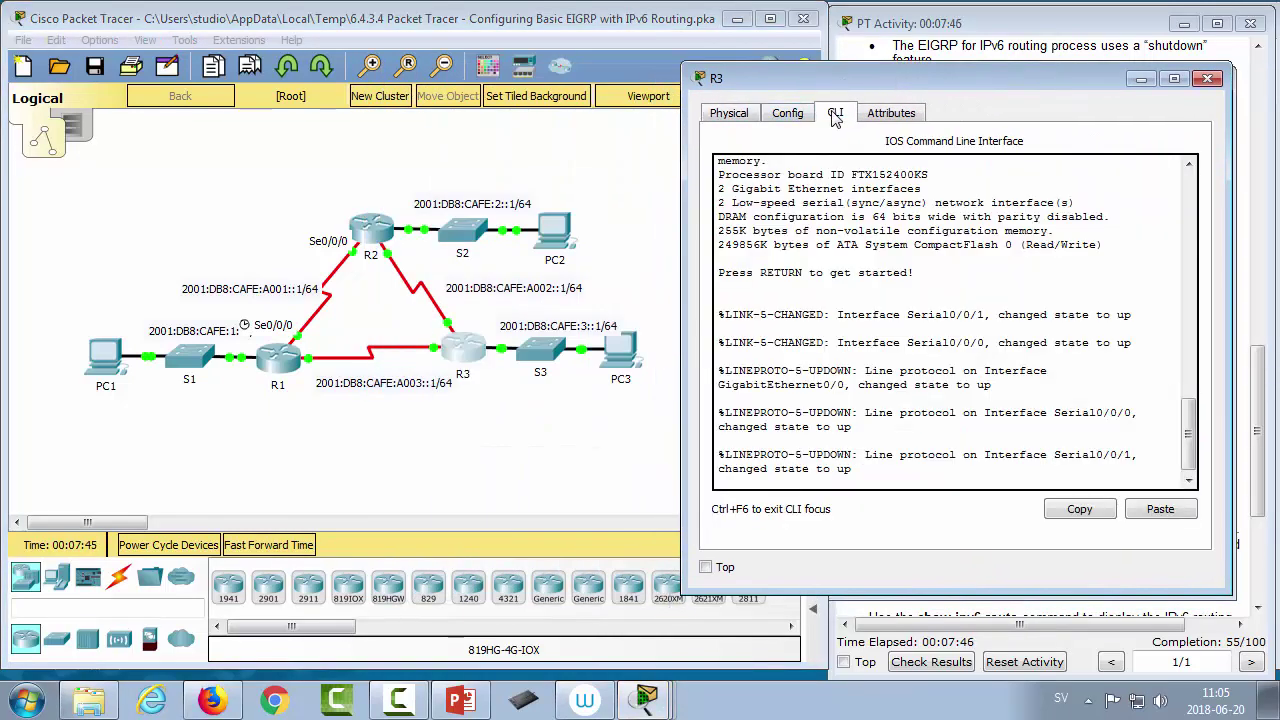
{"action": "type", "text": "ena"}
{"action": "key", "text": "Return"}
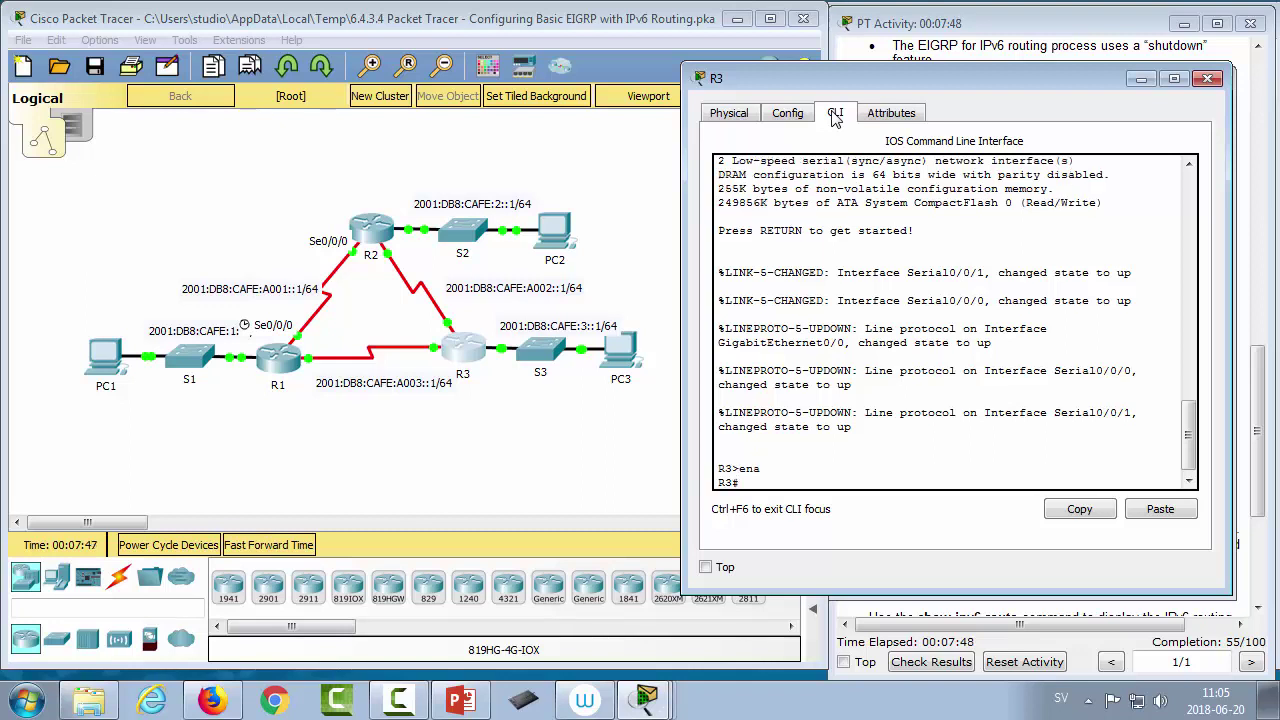
{"action": "type", "text": "conf t"}
{"action": "key", "text": "Return"}
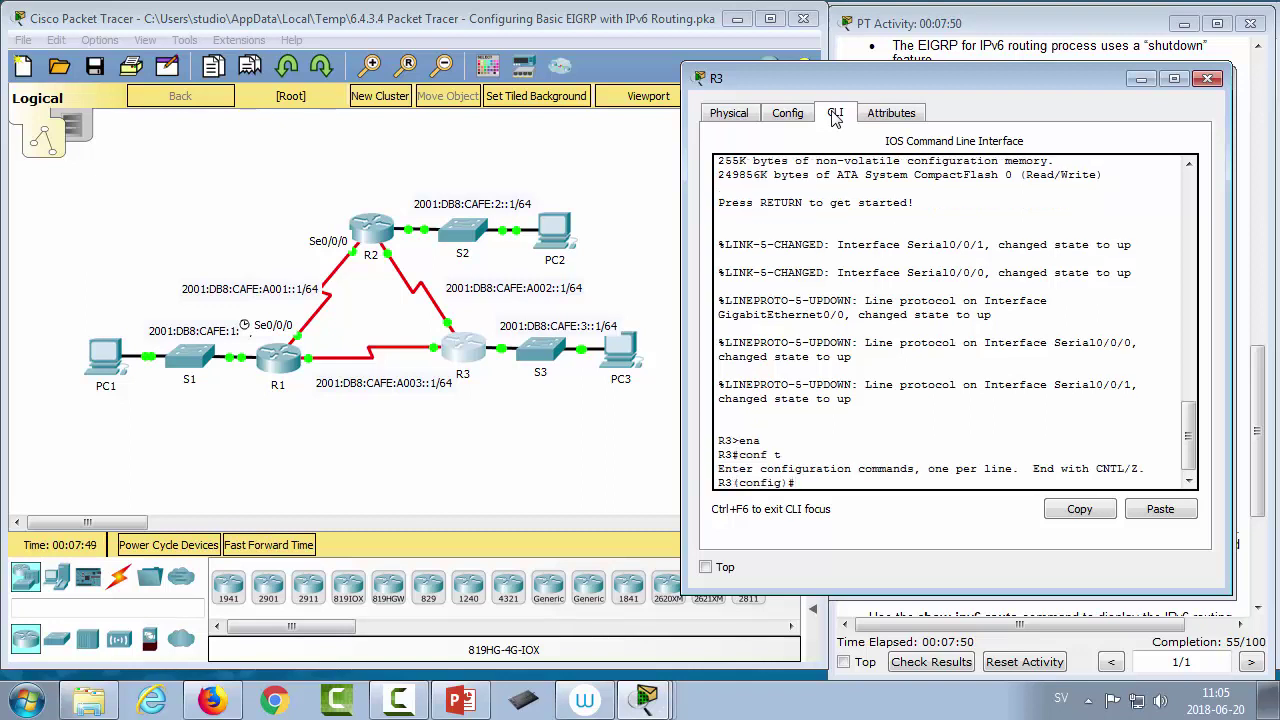
- Enable IPv6 unicast routing on R3
{"action": "type", "text": "ipv6"}
{"action": "key", "text": "Tab"}
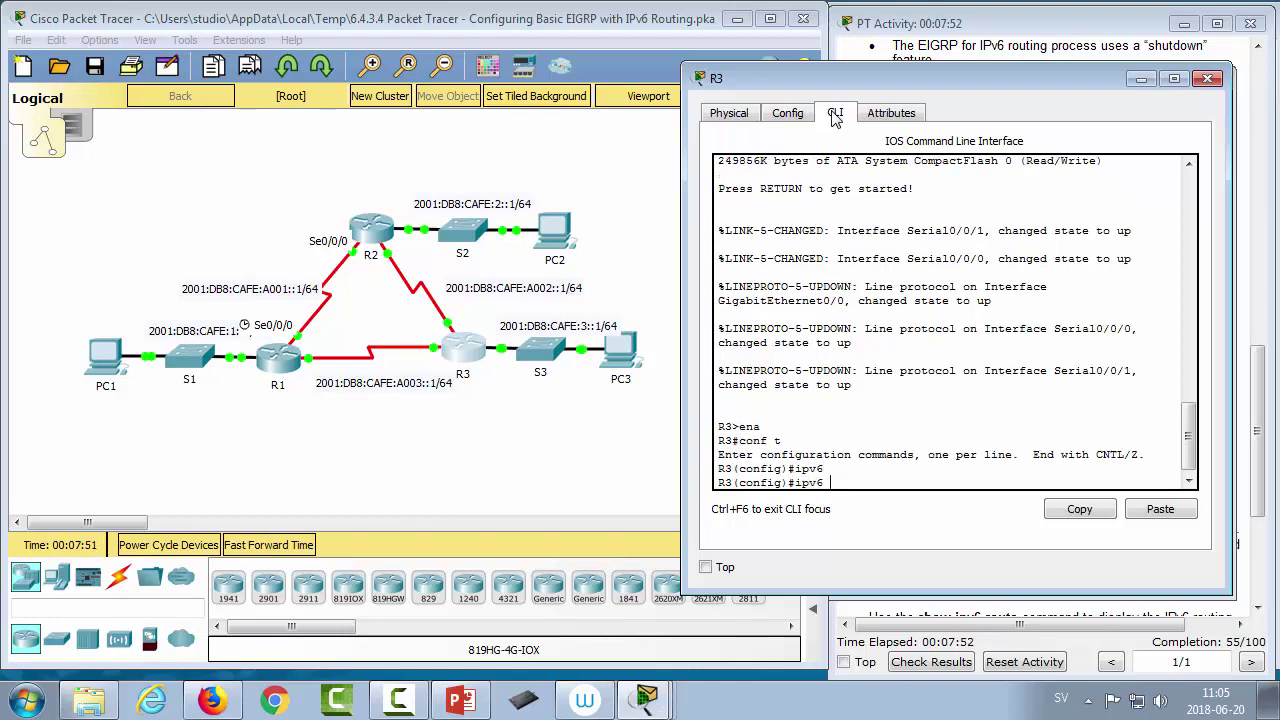
{"action": "type", "text": "u"}
{"action": "key", "text": "Tab"}
{"action": "key", "text": "Return"}
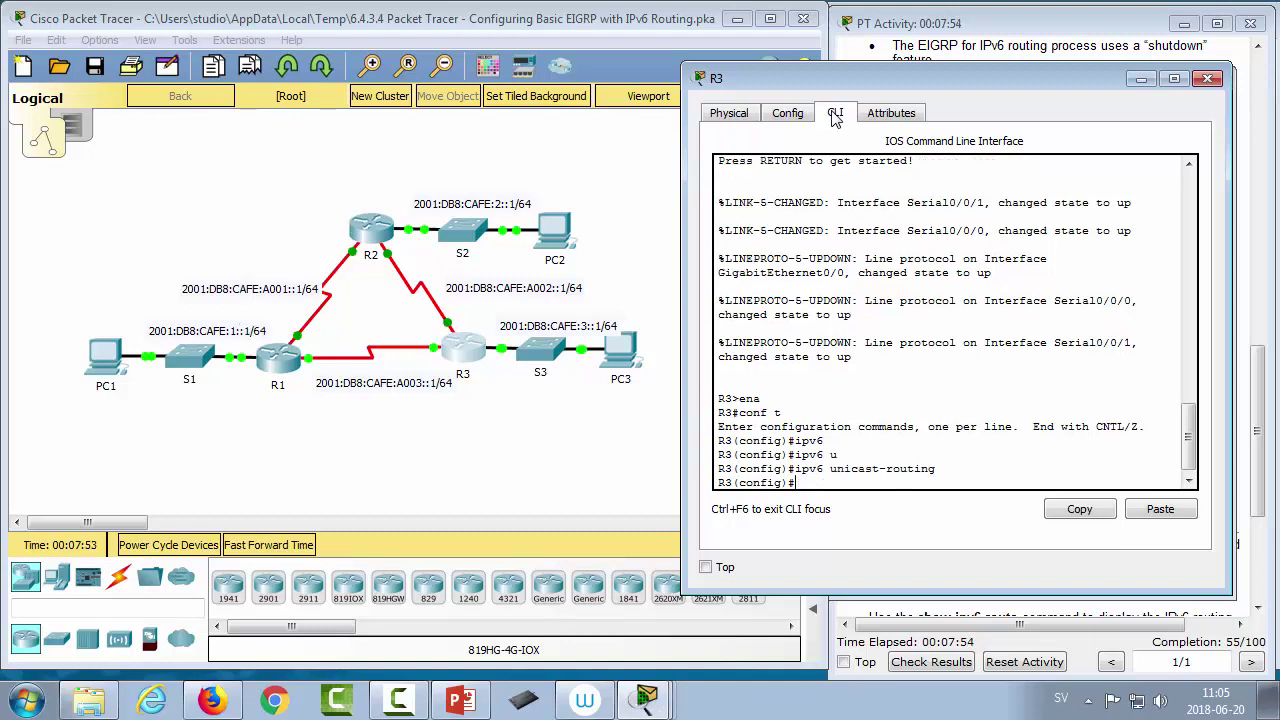
- Start the EIGRP for IPv6 routing process on R3 with autonomous system number 1
{"action": "type", "text": "ipv6 router e"}
{"action": "key", "text": "Tab"}
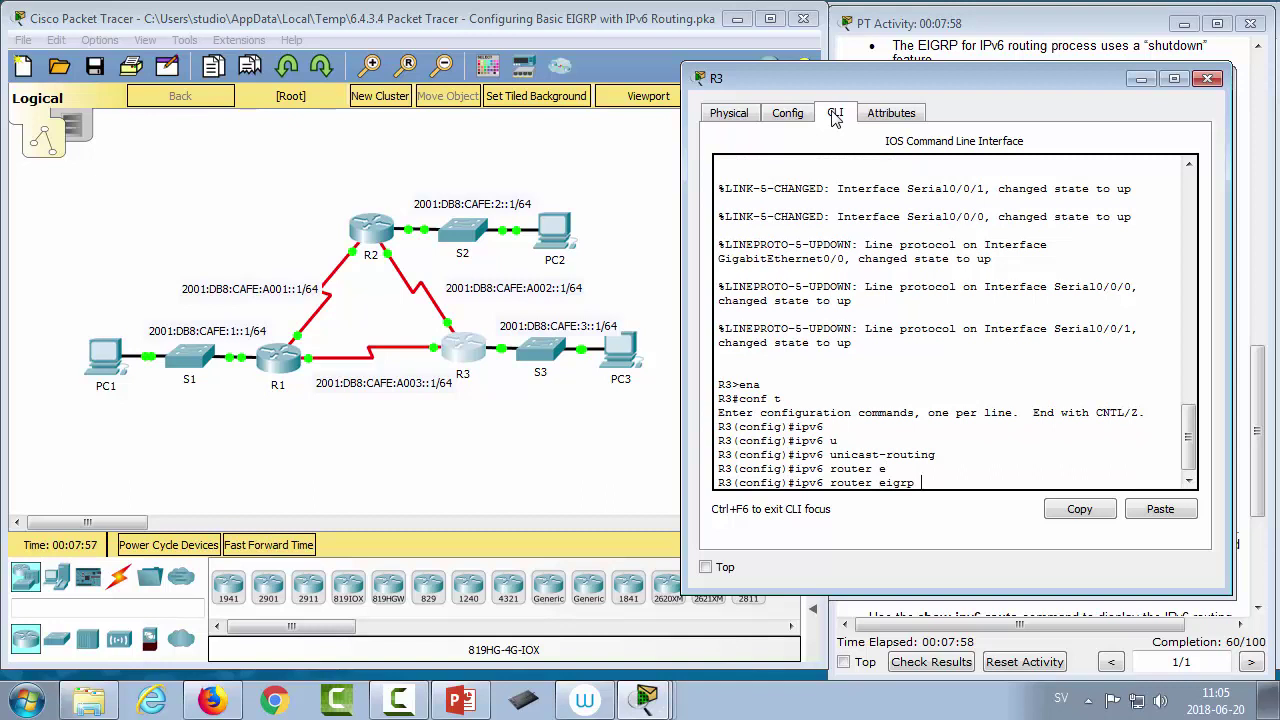
{"action": "type", "text": "1"}
{"action": "key", "text": "Return"}
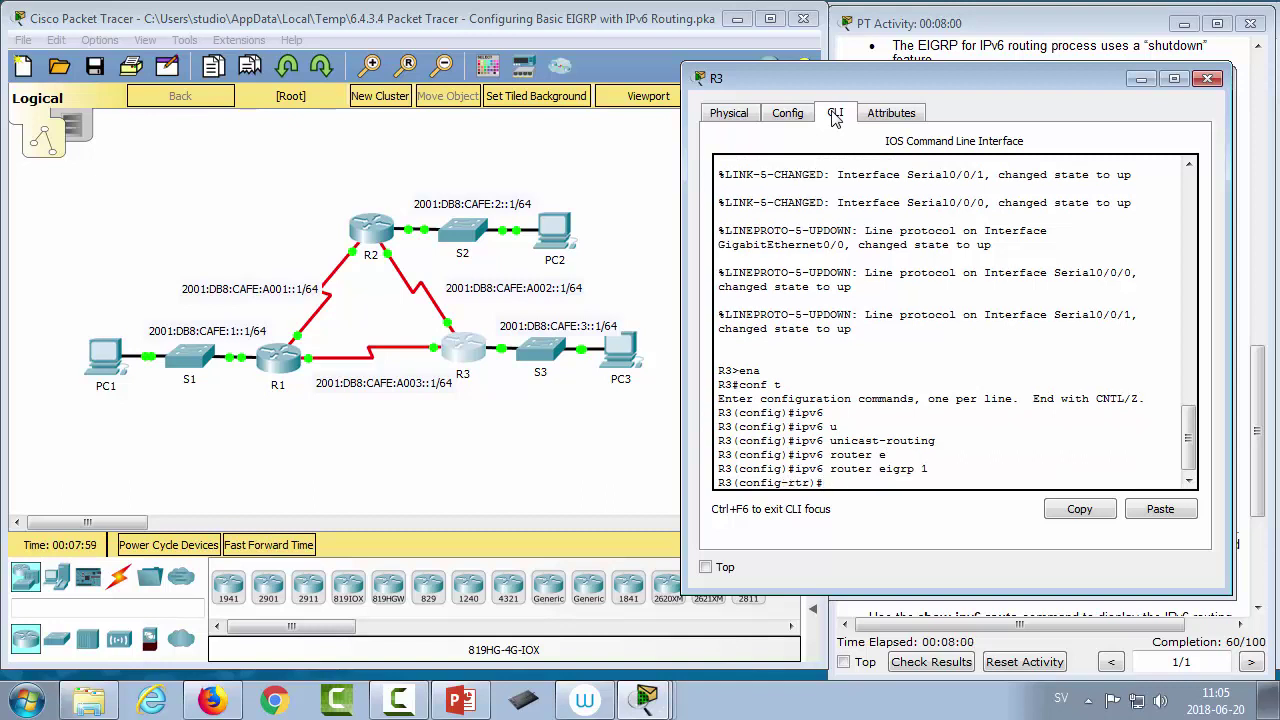
- Assign EIGRP router ID 3.3.3.3 to the IPv6 routing process on R3
{"action": "type", "text": "ei"}
{"action": "key", "text": "Tab"}
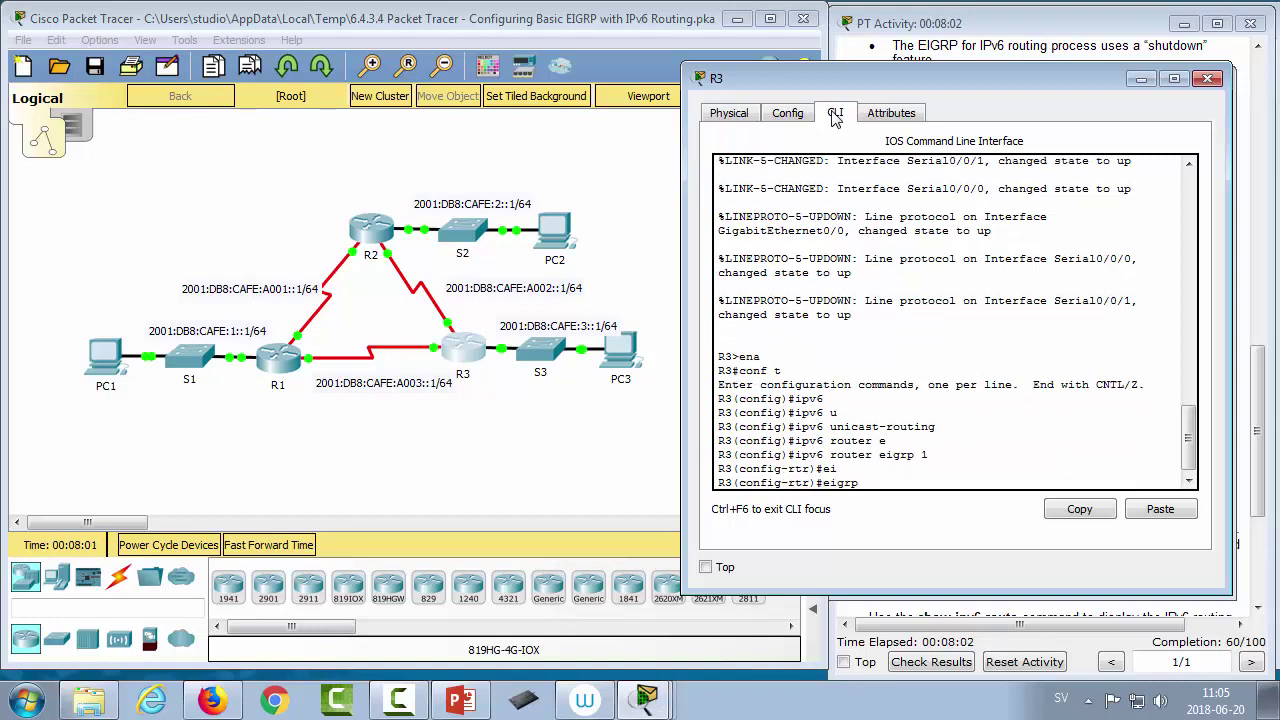
{"action": "type", "text": "rou"}
{"action": "key", "text": "Tab"}
{"action": "type", "text": "3"}
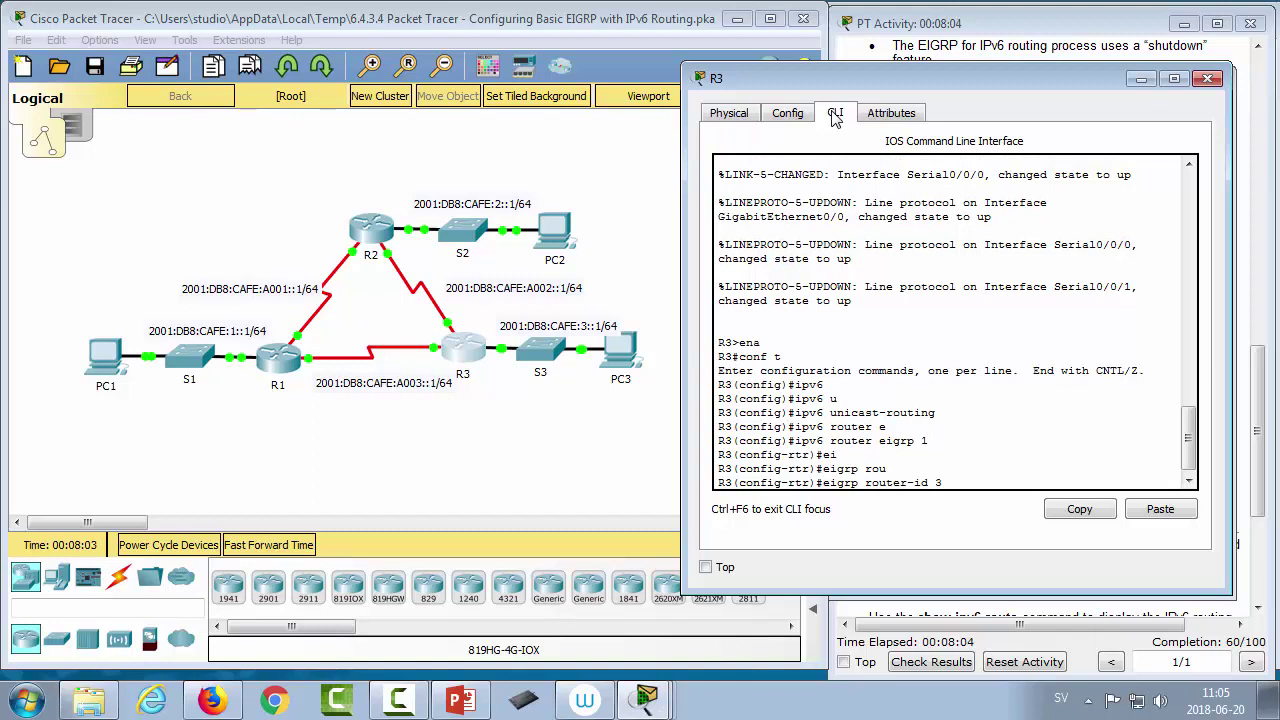
{"action": "type", "text": ".3.3.3"}
{"action": "key", "text": "Return"}
- Make R3's gig0/1 interface passive in the EIGRP for IPv6 process
{"action": "type", "text": "pas"}
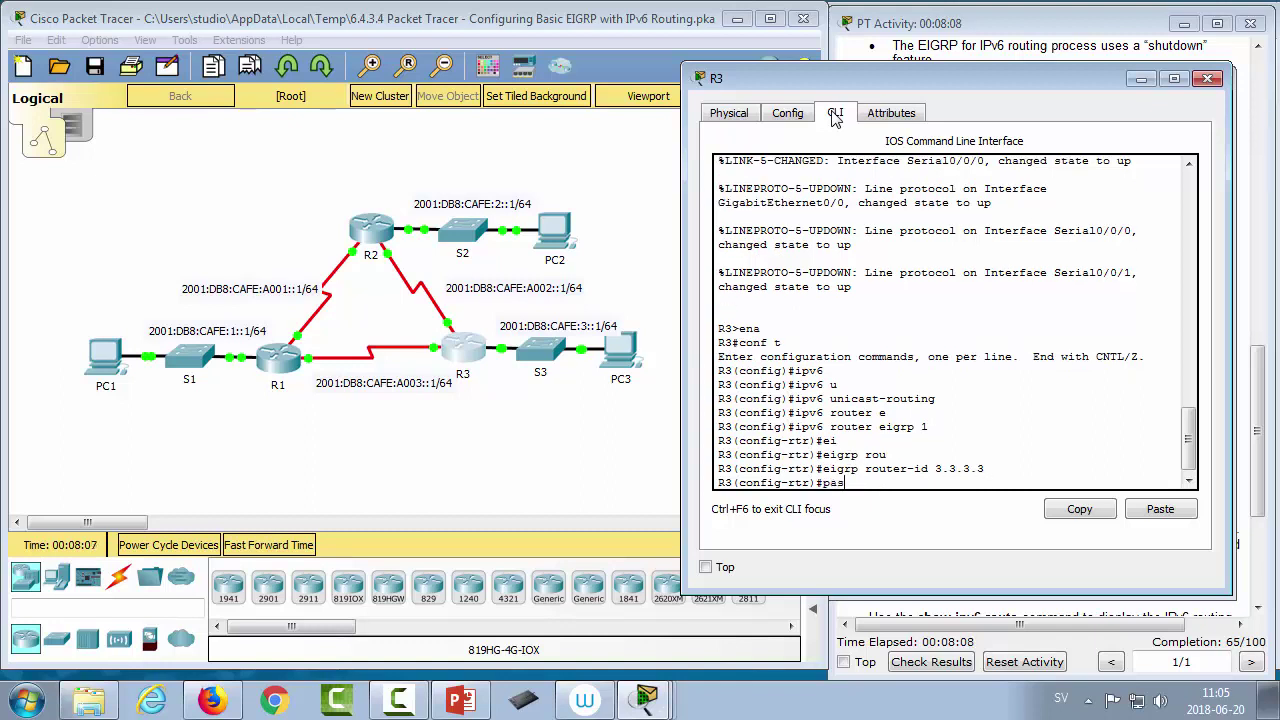
{"action": "key", "text": "Tab"}
{"action": "type", "text": "gig"}
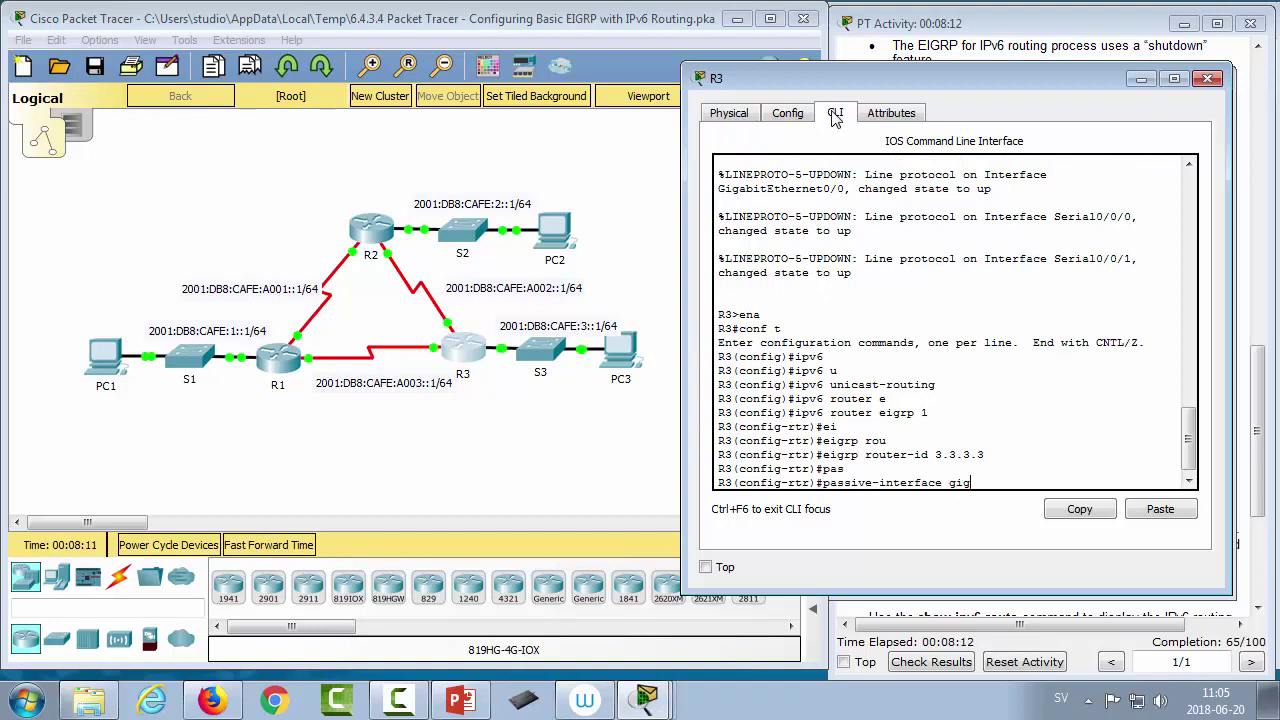
{"action": "type", "text": "0/1"}
{"action": "key", "text": "Return"}
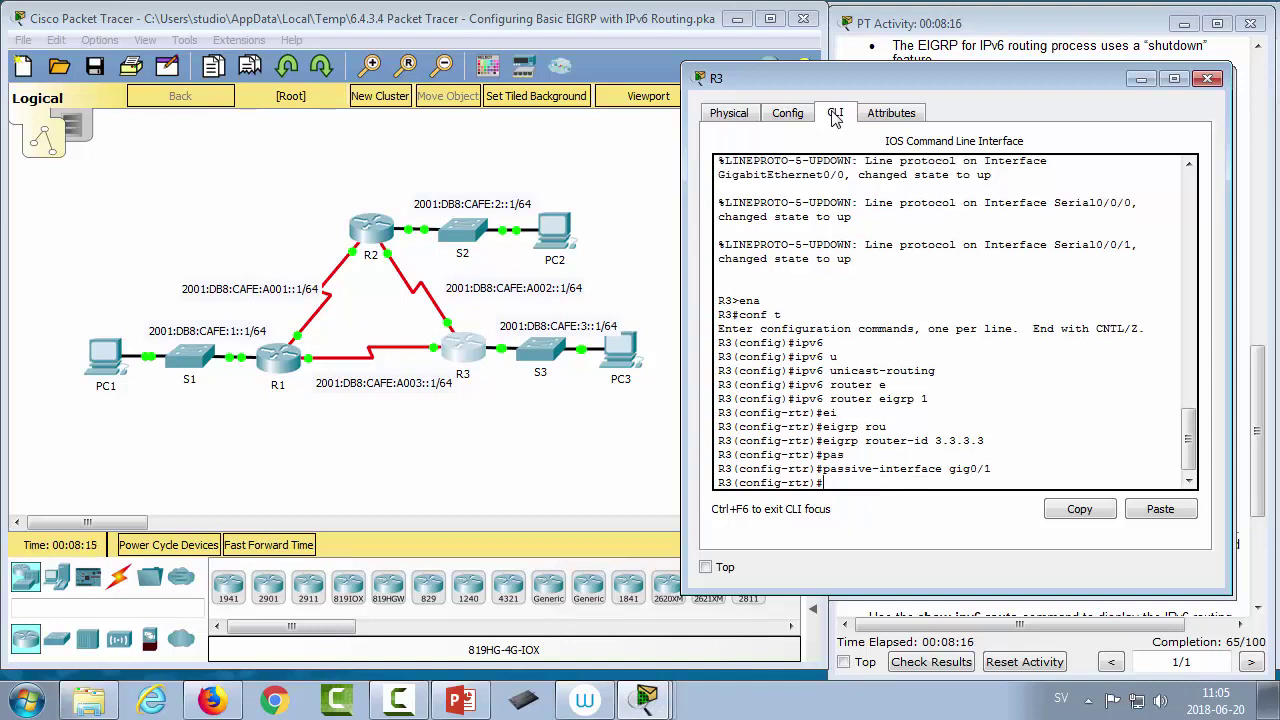
- Activate R3's EIGRP for IPv6 process with no shut and return to global configuration mode
{"action": "type", "text": "no shut"}
{"action": "key", "text": "Return"}
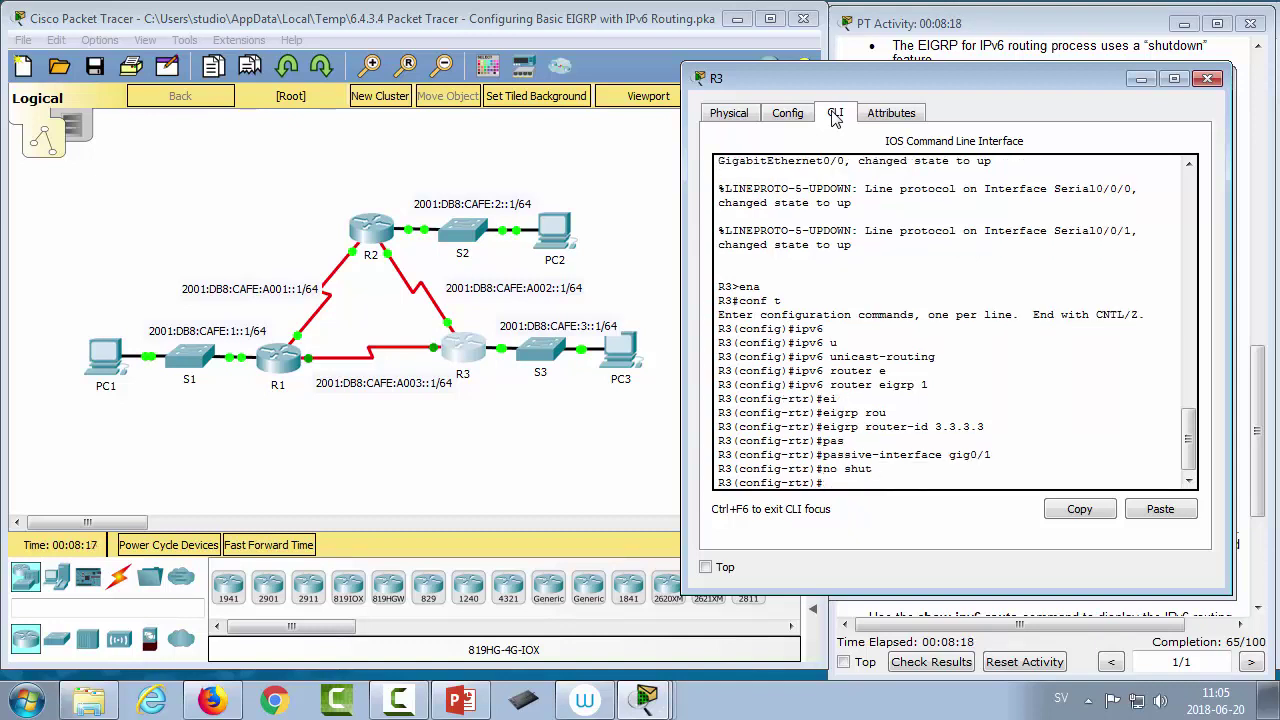
{"action": "type", "text": "exit"}
{"action": "key", "text": "Return"}
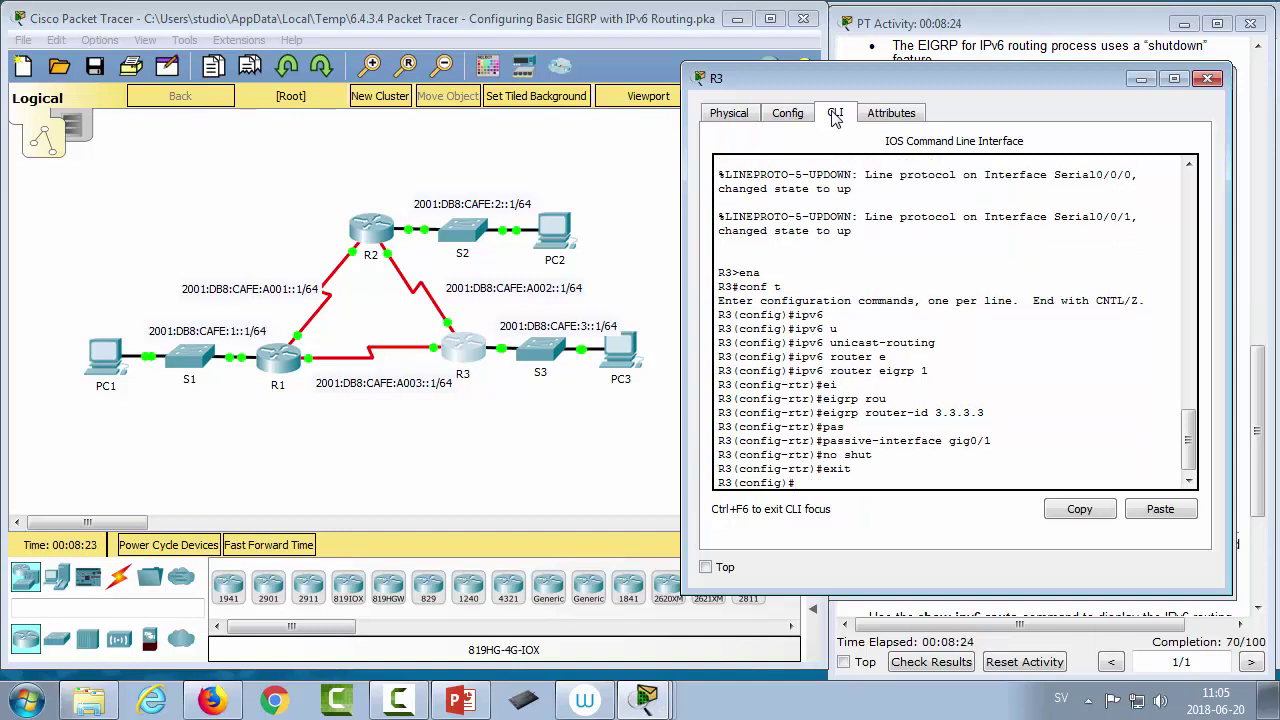
- Enable EIGRP for IPv6 with AS 1 on R3's gigabitEthernet 0/1 interface
{"action": "type", "text": "inter"}
{"action": "key", "text": "Tab"}
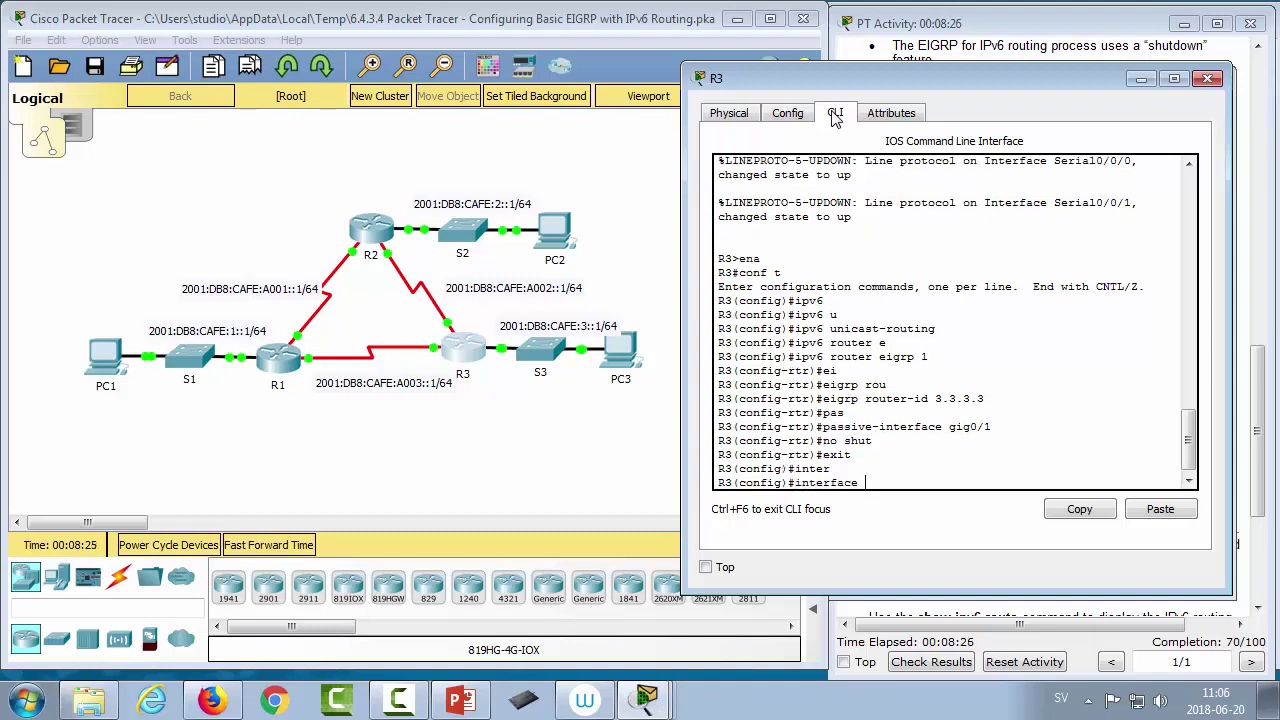
{"action": "type", "text": "gi"}
{"action": "key", "text": "Tab"}
{"action": "type", "text": "0/1"}
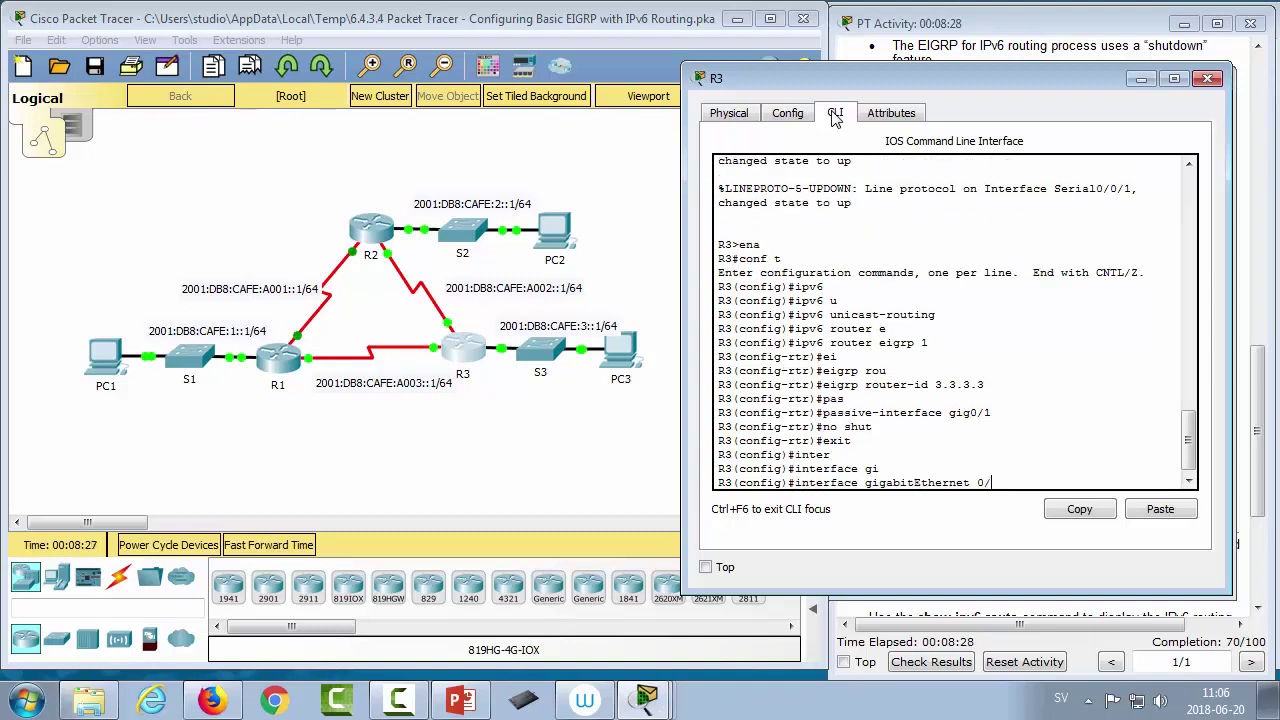
{"action": "key", "text": "Return"}
{"action": "type", "text": "ipv"}
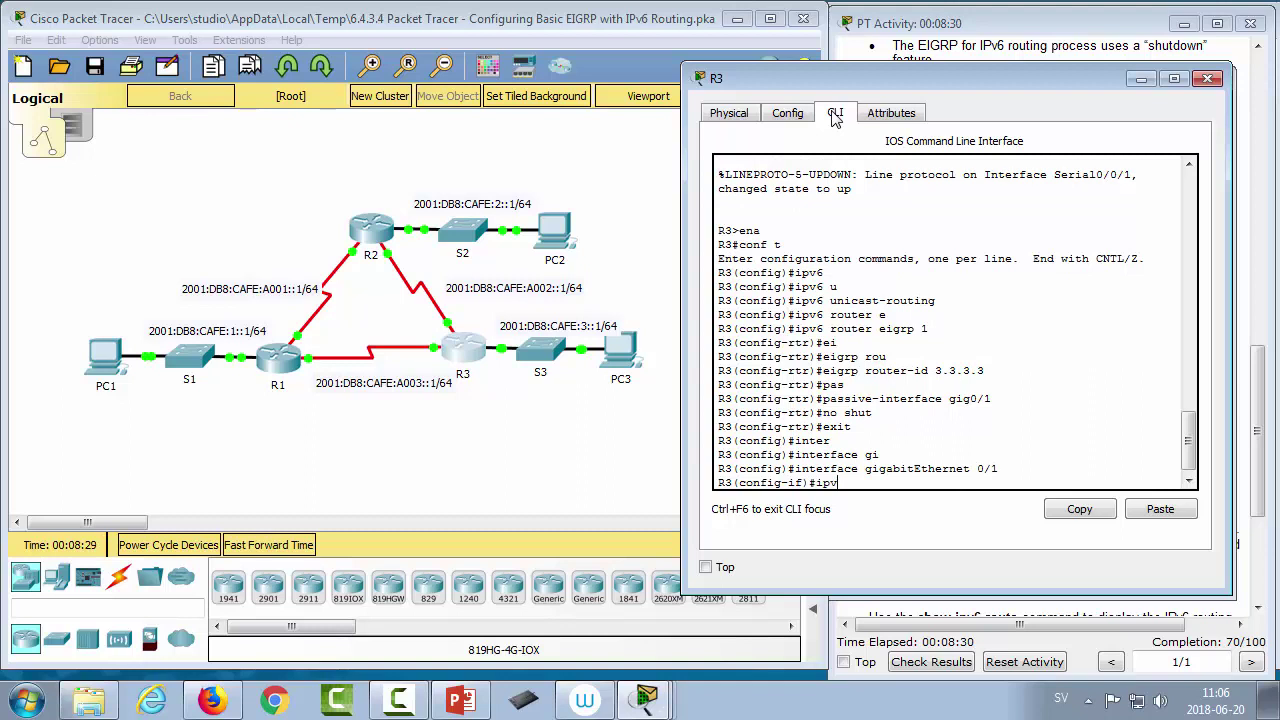
{"action": "type", "text": "6 eu"}
{"action": "type", "text": "i"}
{"action": "key", "text": "Tab"}
{"action": "type", "text": "1"}
{"action": "key", "text": "Return"}
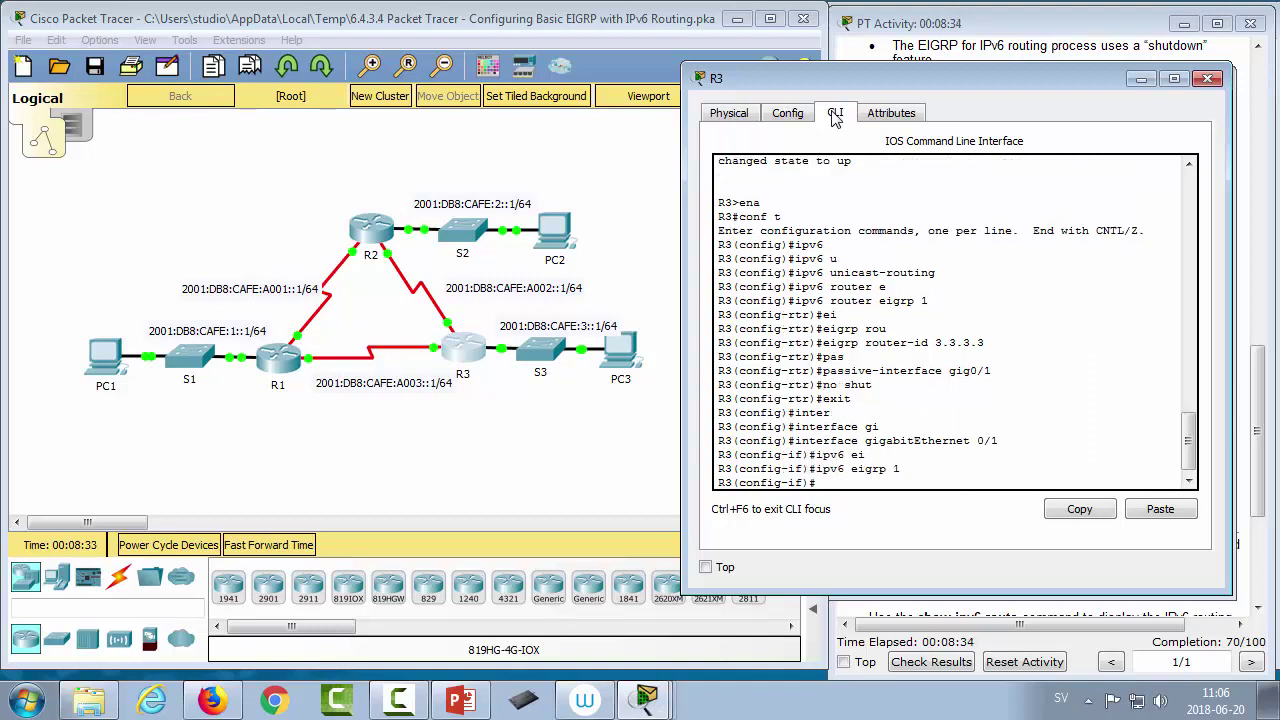
- Enable EIGRP for IPv6 with AS 1 on R3's serial interface se0/0/0
{"action": "key", "text": "Up"}
{"action": "key", "text": "Up"}
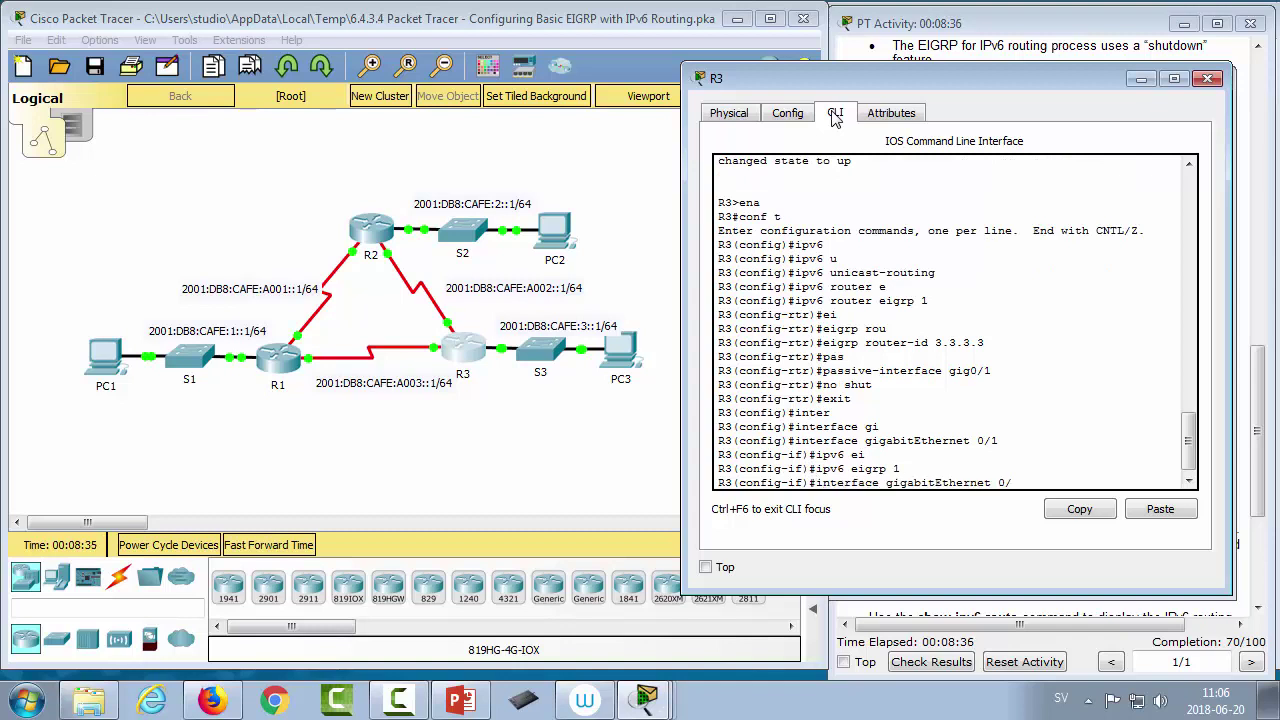
{"action": "key", "text": "BackSpace"}
{"action": "key", "text": "BackSpace"}
{"action": "key", "text": "BackSpace"}
{"action": "key", "text": "BackSpace"}
{"action": "key", "text": "BackSpace"}
{"action": "key", "text": "BackSpace"}
{"action": "key", "text": "BackSpace"}
{"action": "key", "text": "BackSpace"}
{"action": "key", "text": "BackSpace"}
{"action": "key", "text": "BackSpace"}
{"action": "key", "text": "BackSpace"}
{"action": "key", "text": "BackSpace"}
{"action": "key", "text": "BackSpace"}
{"action": "key", "text": "BackSpace"}
{"action": "key", "text": "BackSpace"}
{"action": "key", "text": "BackSpace"}
{"action": "key", "text": "BackSpace"}
{"action": "key", "text": "BackSpace"}
{"action": "key", "text": "BackSpace"}
{"action": "type", "text": "se"}
{"action": "key", "text": "Tab"}
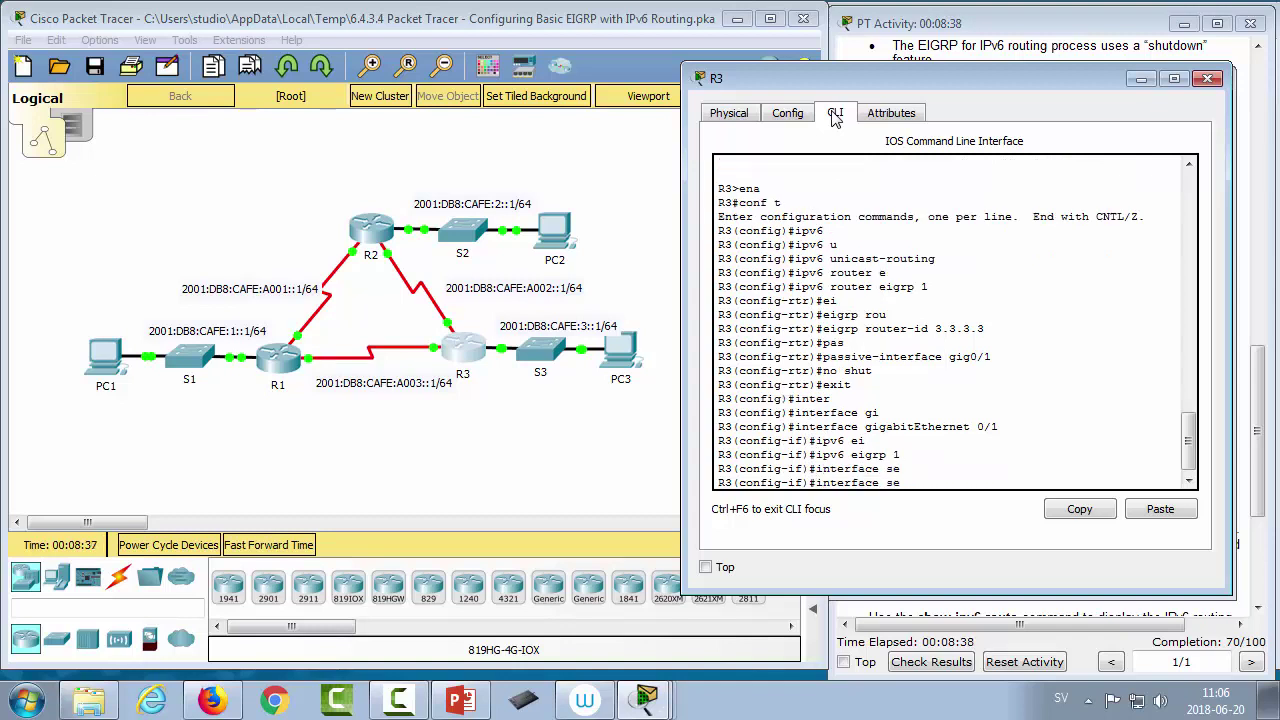
{"action": "type", "text": "0/0/0"}
{"action": "key", "text": "Return"}
{"action": "key", "text": "Up"}
{"action": "key", "text": "Up"}
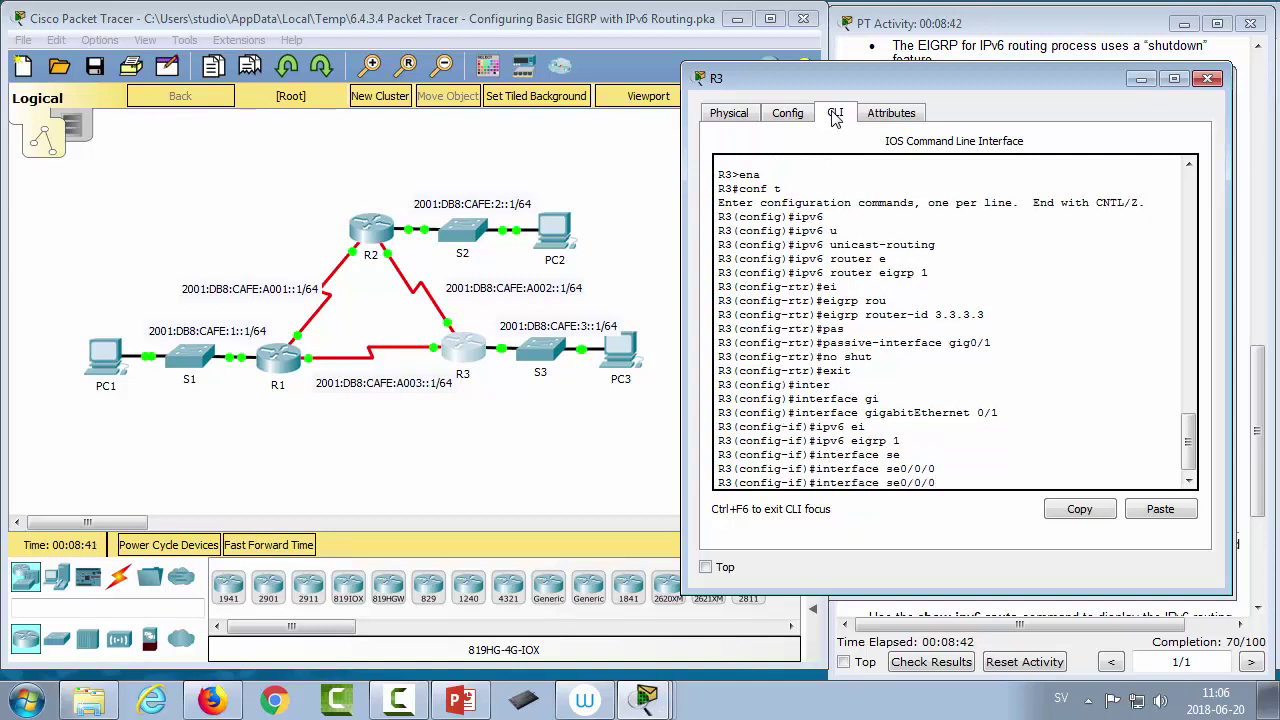
{"action": "key", "text": "Return"}
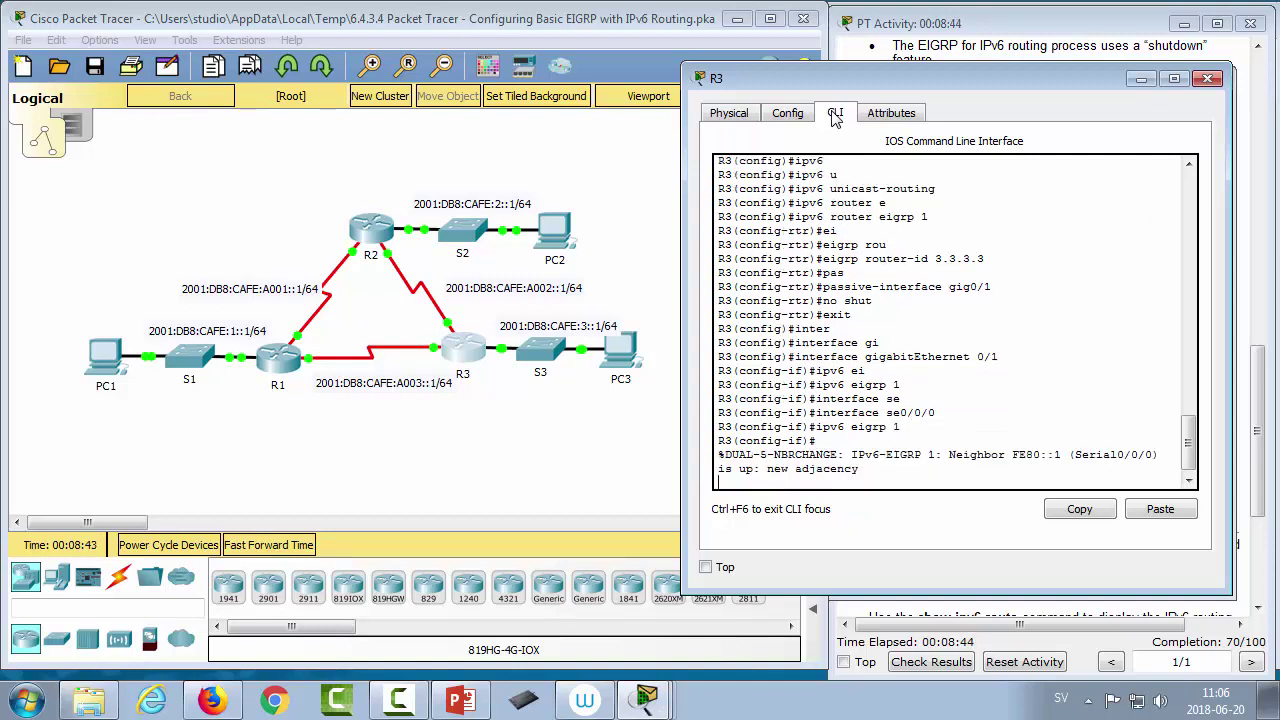
{"action": "key", "text": "Return"}
- Enable EIGRP for IPv6 with AS 1 on R3's serial interface se0/0/1 and leave configuration mode
{"action": "key", "text": "Up"}
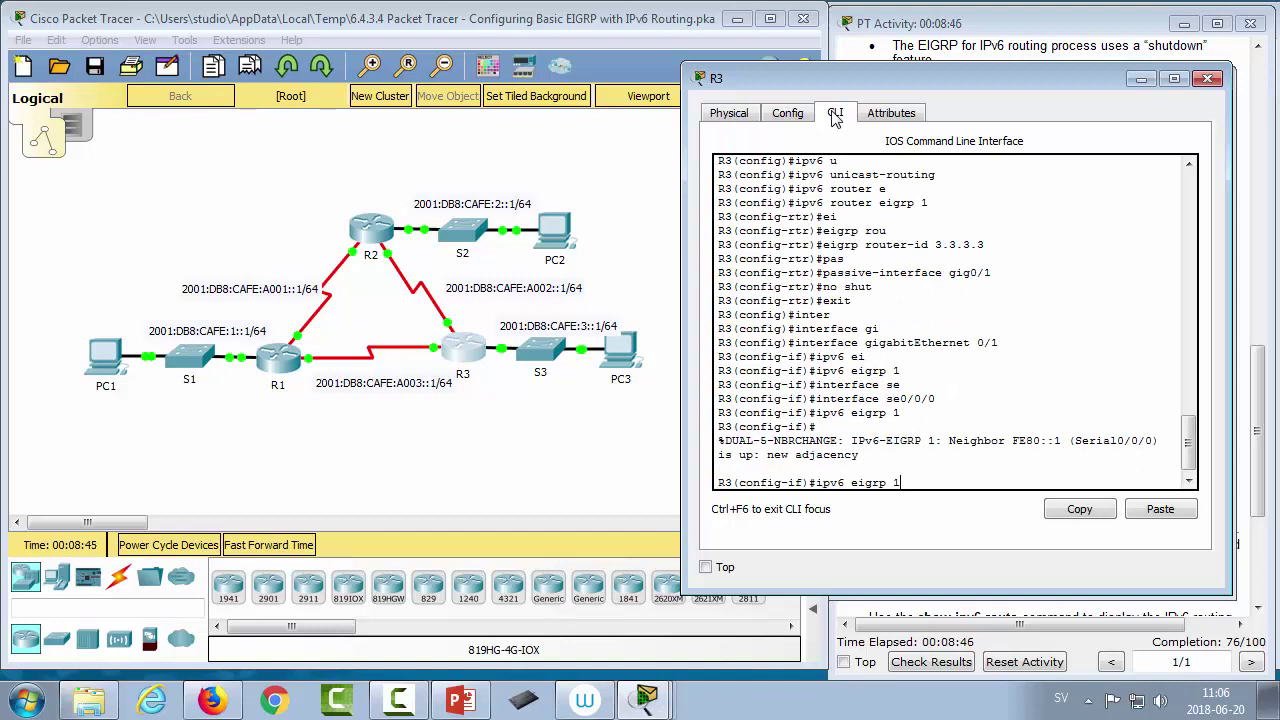
{"action": "key", "text": "Up"}
{"action": "key", "text": "BackSpace"}
{"action": "type", "text": "1"}
{"action": "key", "text": "Return"}
{"action": "key", "text": "Up"}
{"action": "key", "text": "Up"}
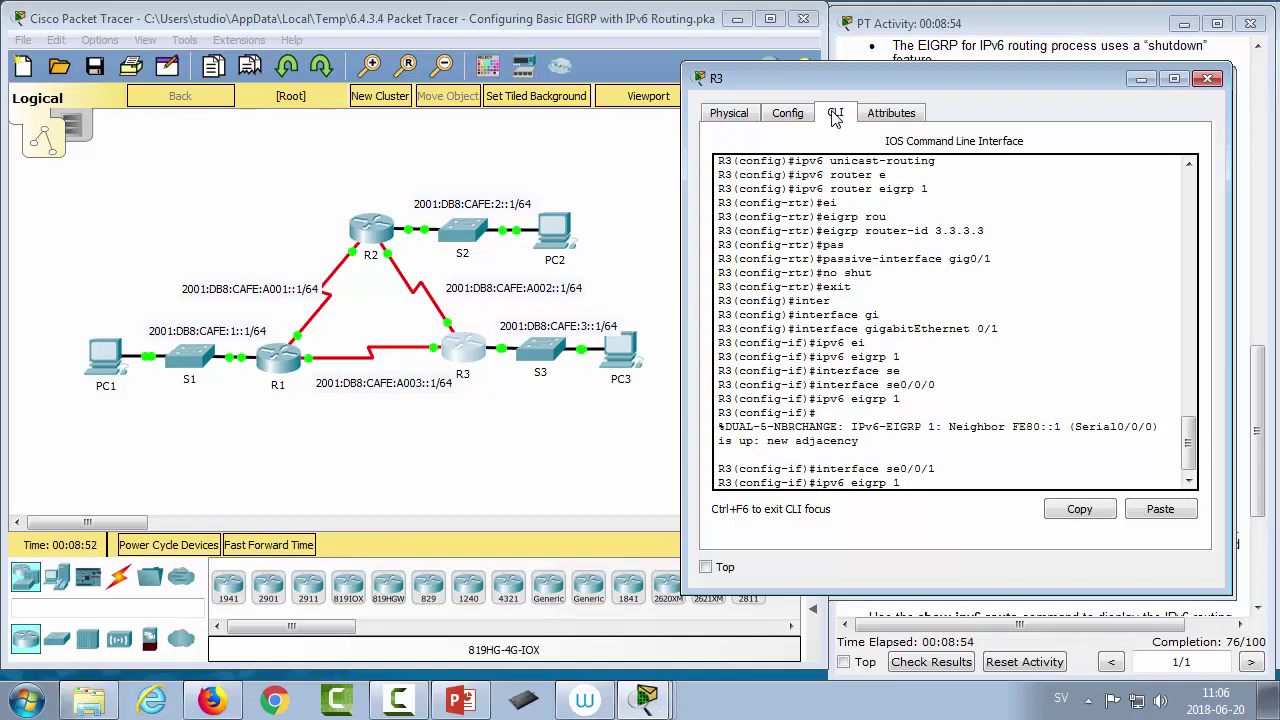
{"action": "key", "text": "Return"}
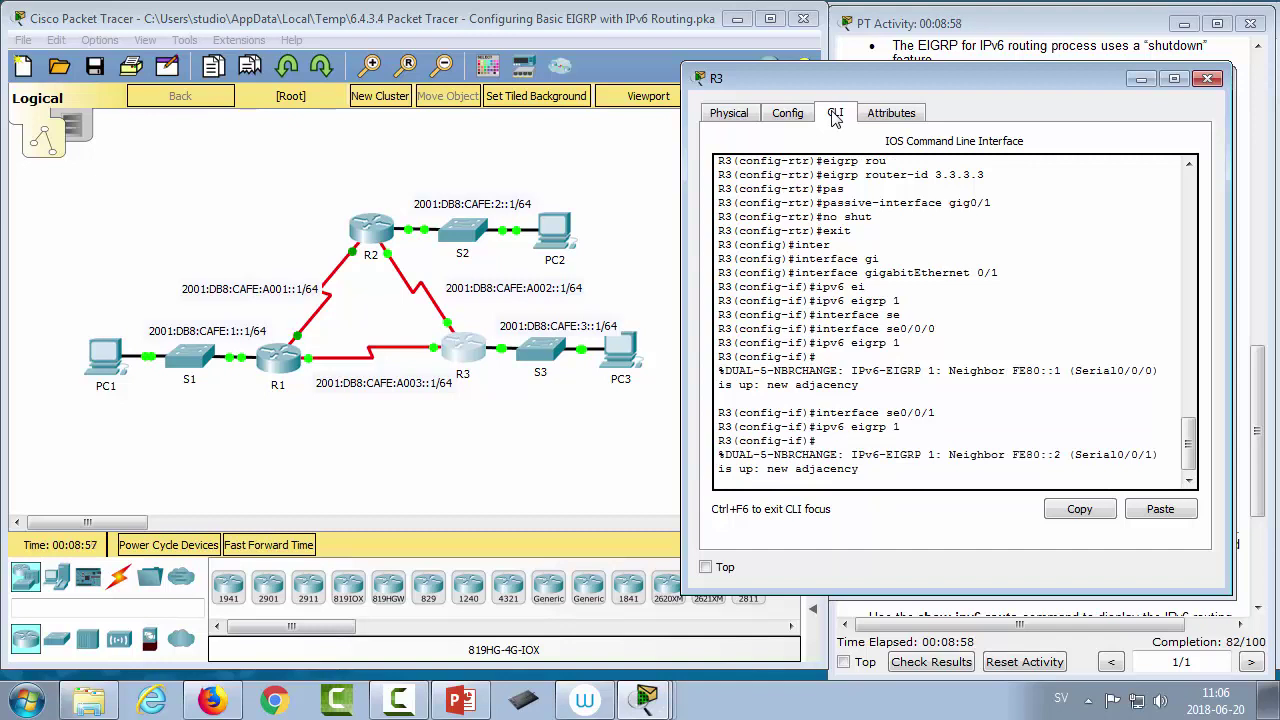
{"action": "key", "text": "Return"}
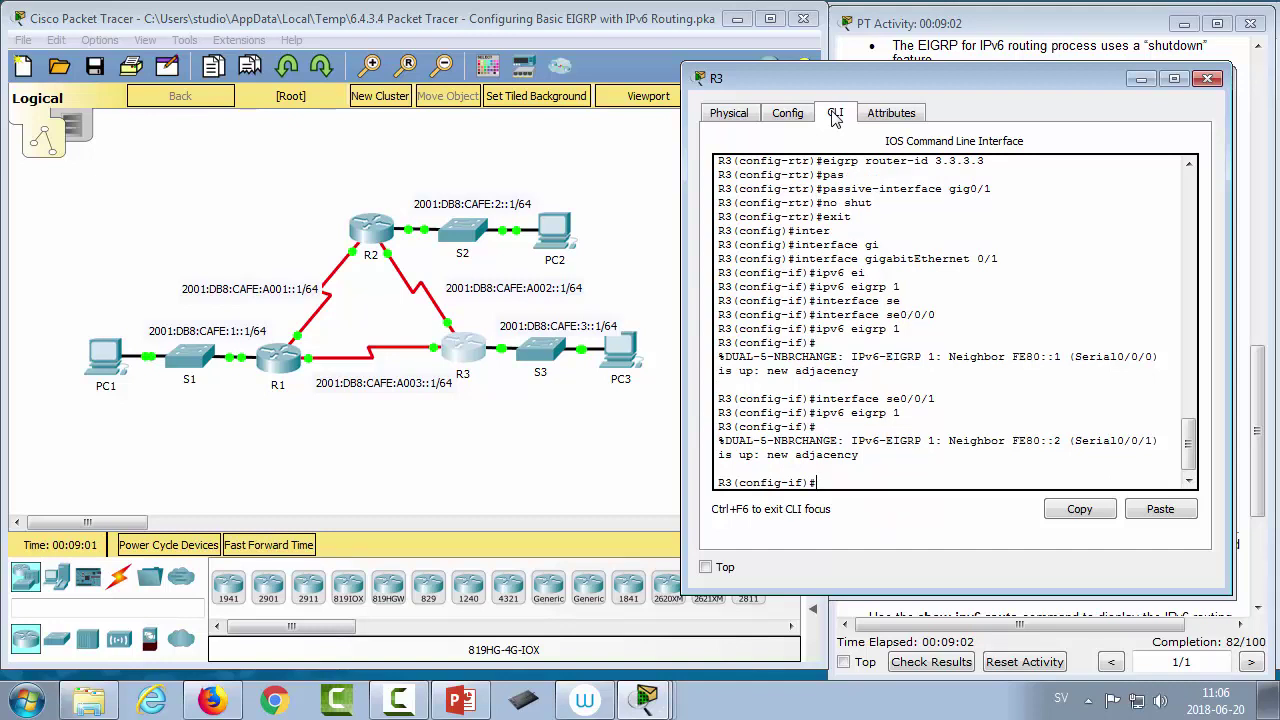
{"action": "type", "text": "nd"}
{"action": "key", "text": "Return"}
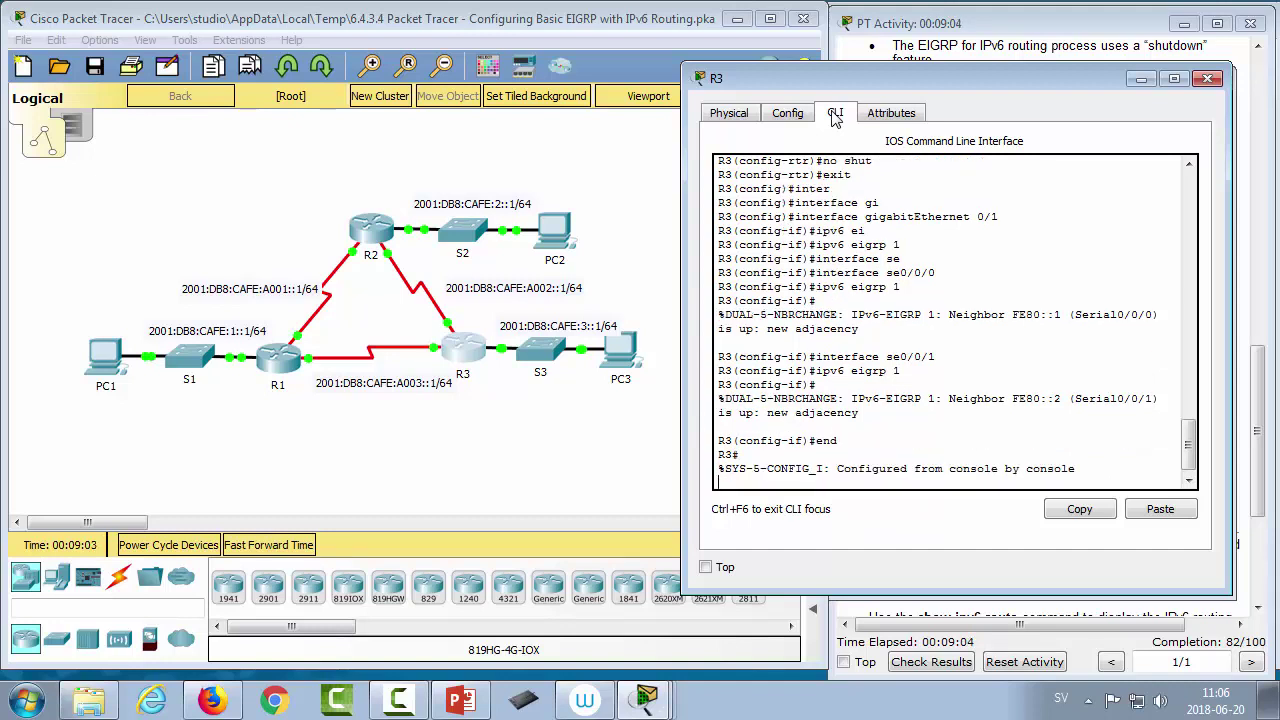
{"action": "key", "text": "Return"}
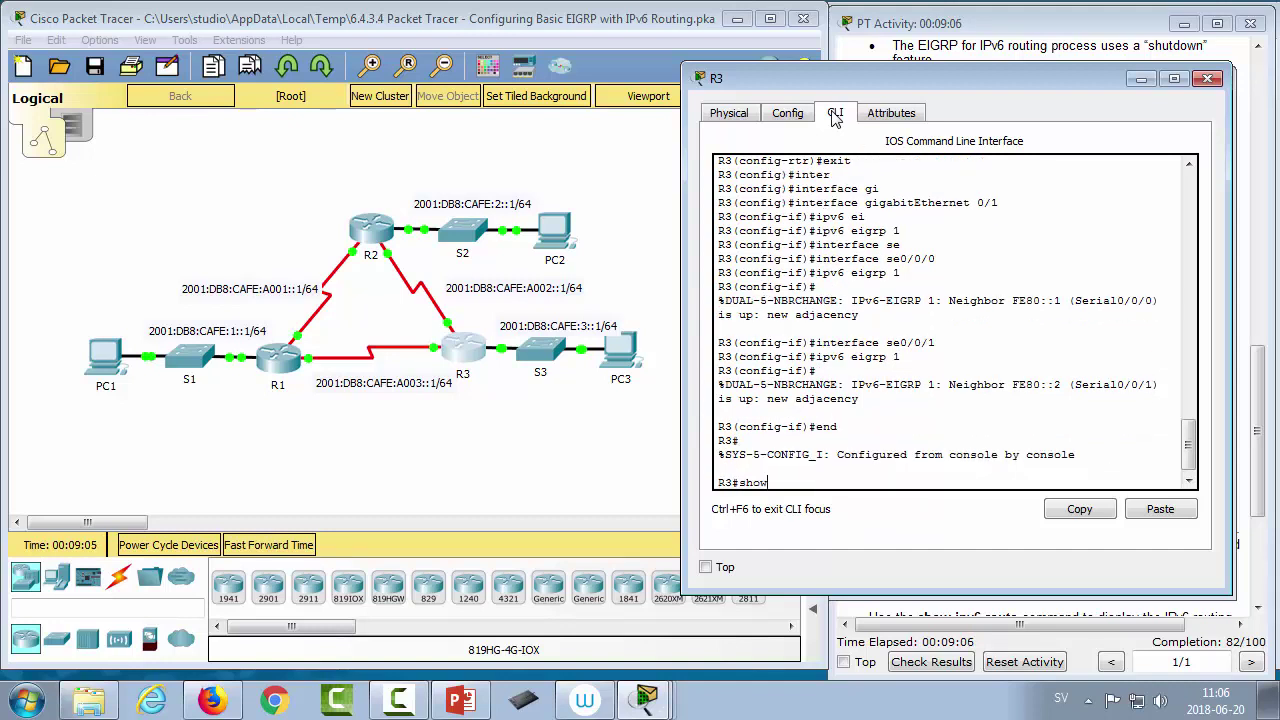
- Display R3's full IPv6 routing table and examine its EIGRP-learned route entry
{"action": "type", "text": "show ipv6 route"}
{"action": "key", "text": "Return"}
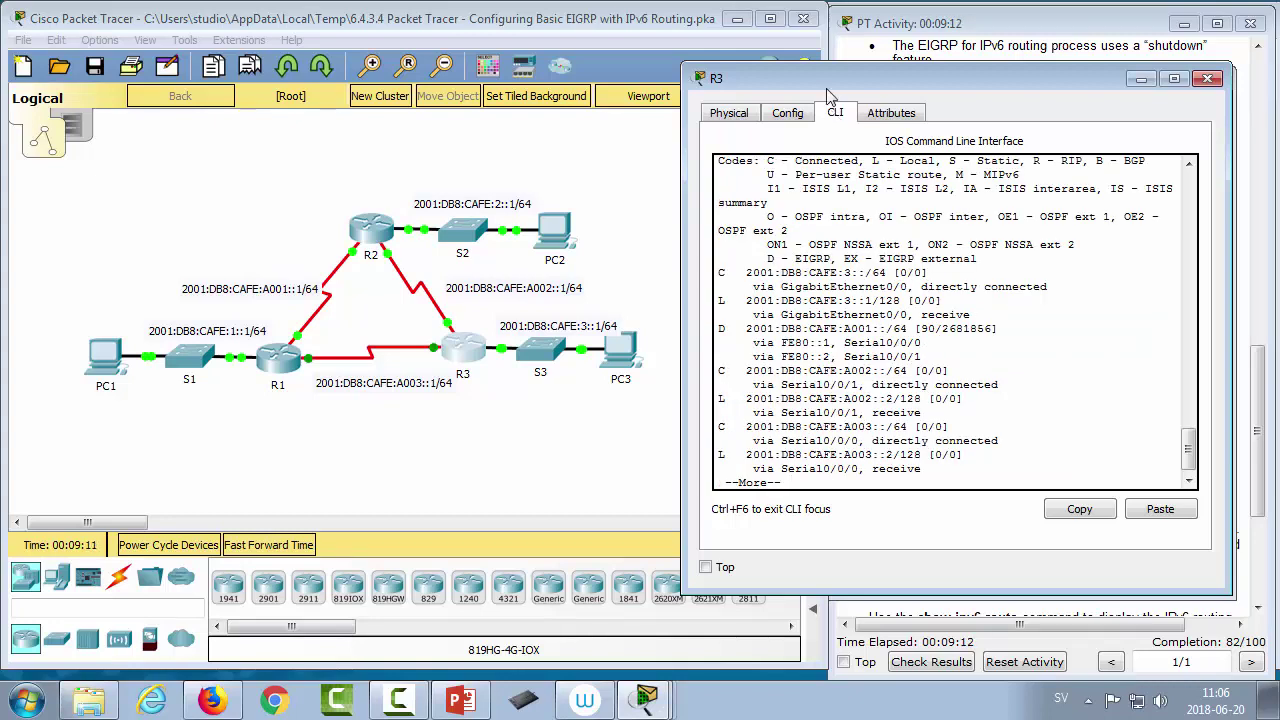
{"action": "key", "text": "space"}
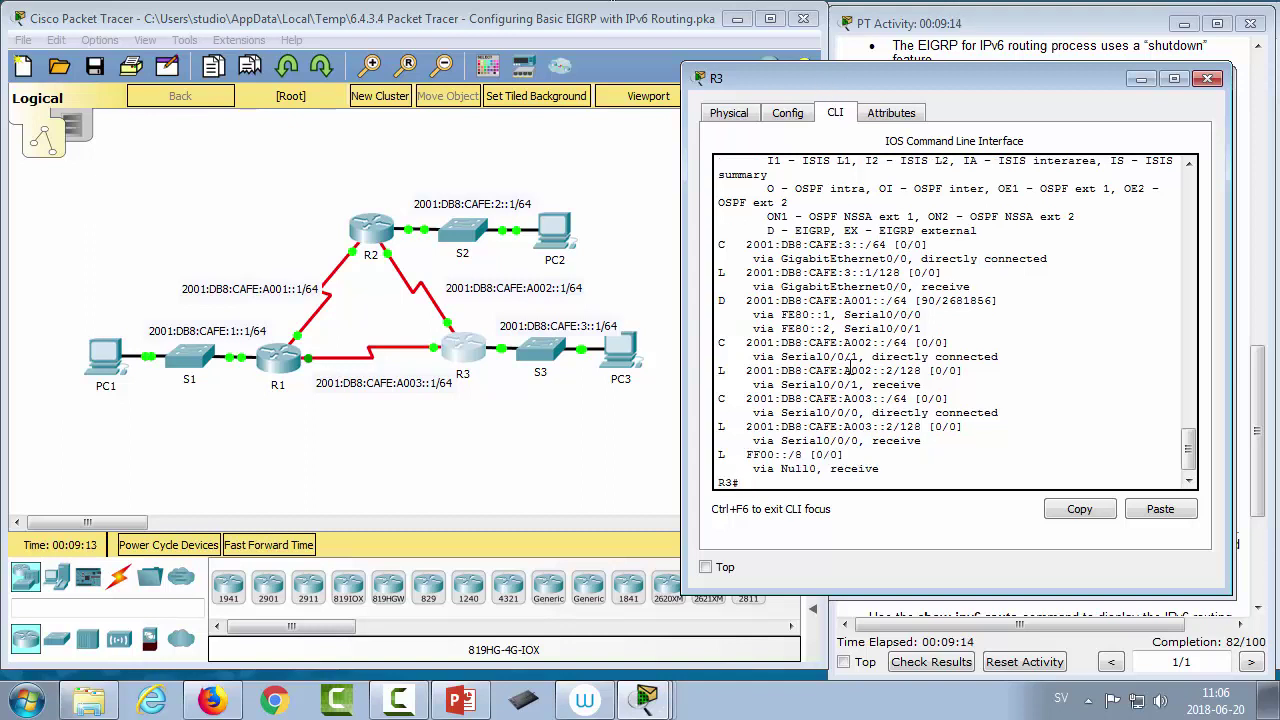
{"action": "left_click_drag", "start_coordinate": [718, 300], "coordinate": [977, 322]}
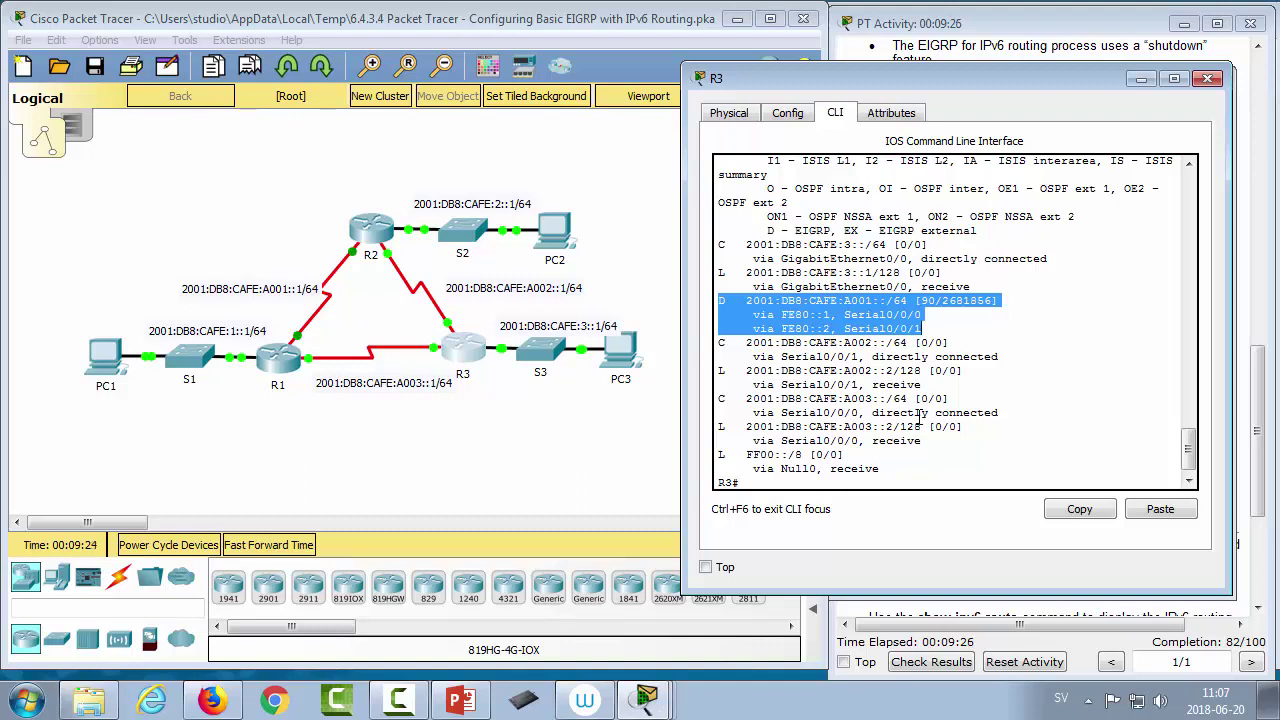
- List R3's EIGRP for IPv6 neighbors, widen the R3 window for readability and examine their interfaces and uptimes
{"action": "type", "text": "show ip"}
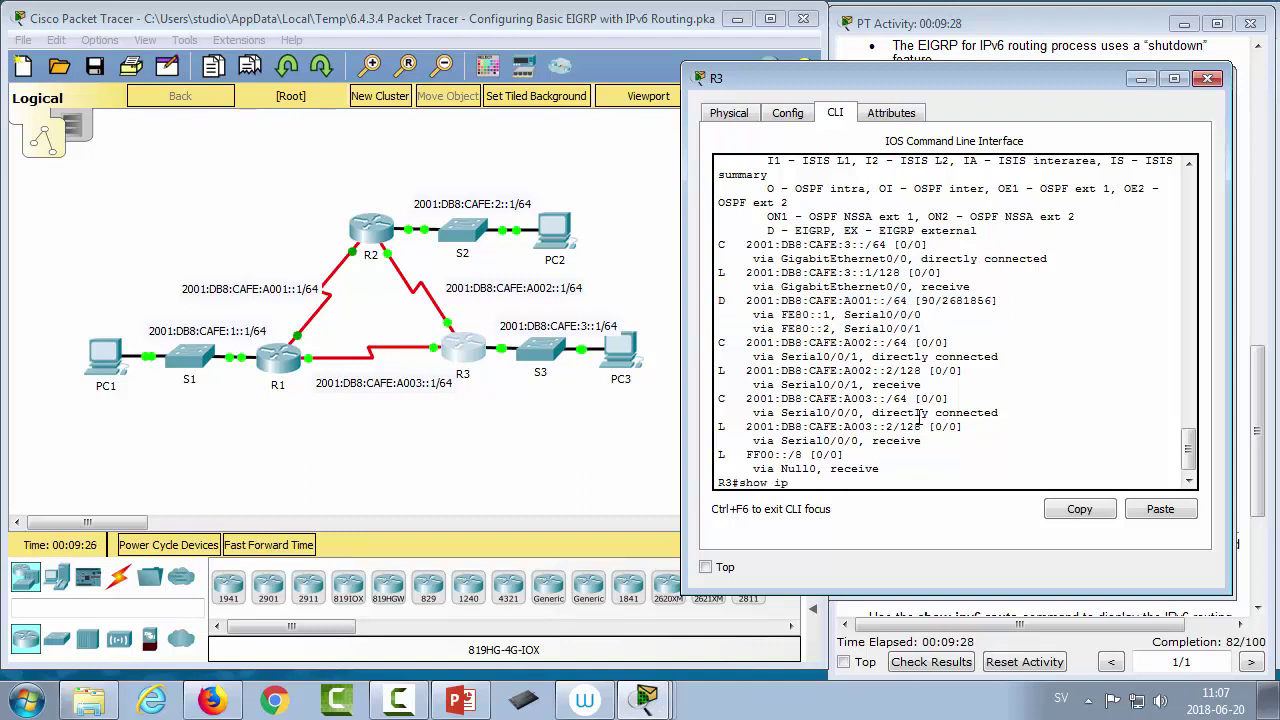
{"action": "type", "text": "v6 ei"}
{"action": "key", "text": "Tab"}
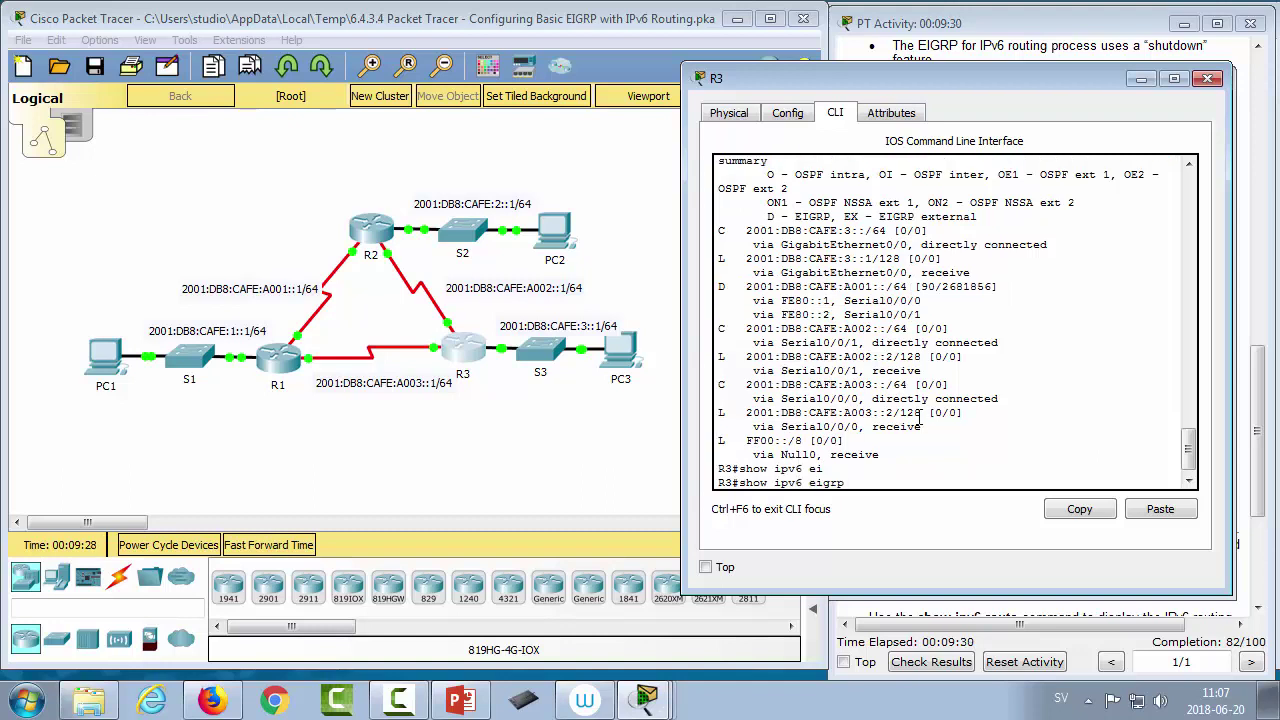
{"action": "type", "text": "ne"}
{"action": "key", "text": "Tab"}
{"action": "key", "text": "Return"}
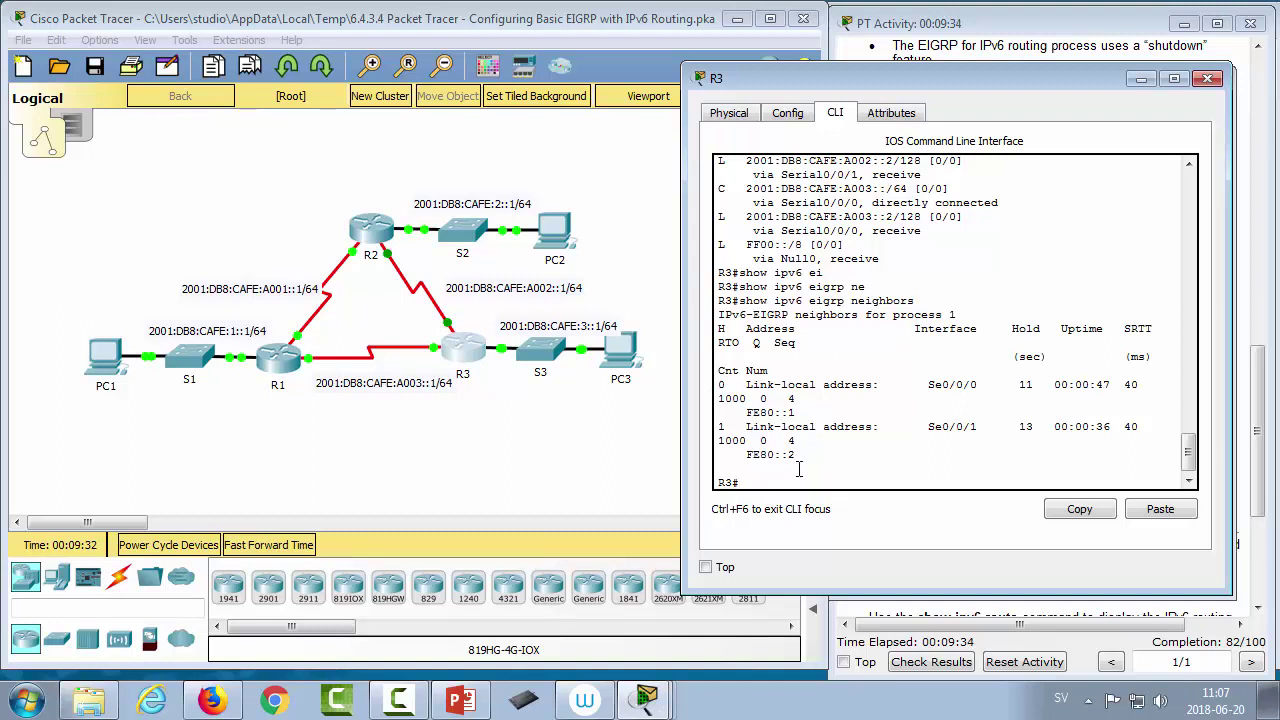
{"action": "left_click_drag", "start_coordinate": [686, 385], "coordinate": [540, 388]}
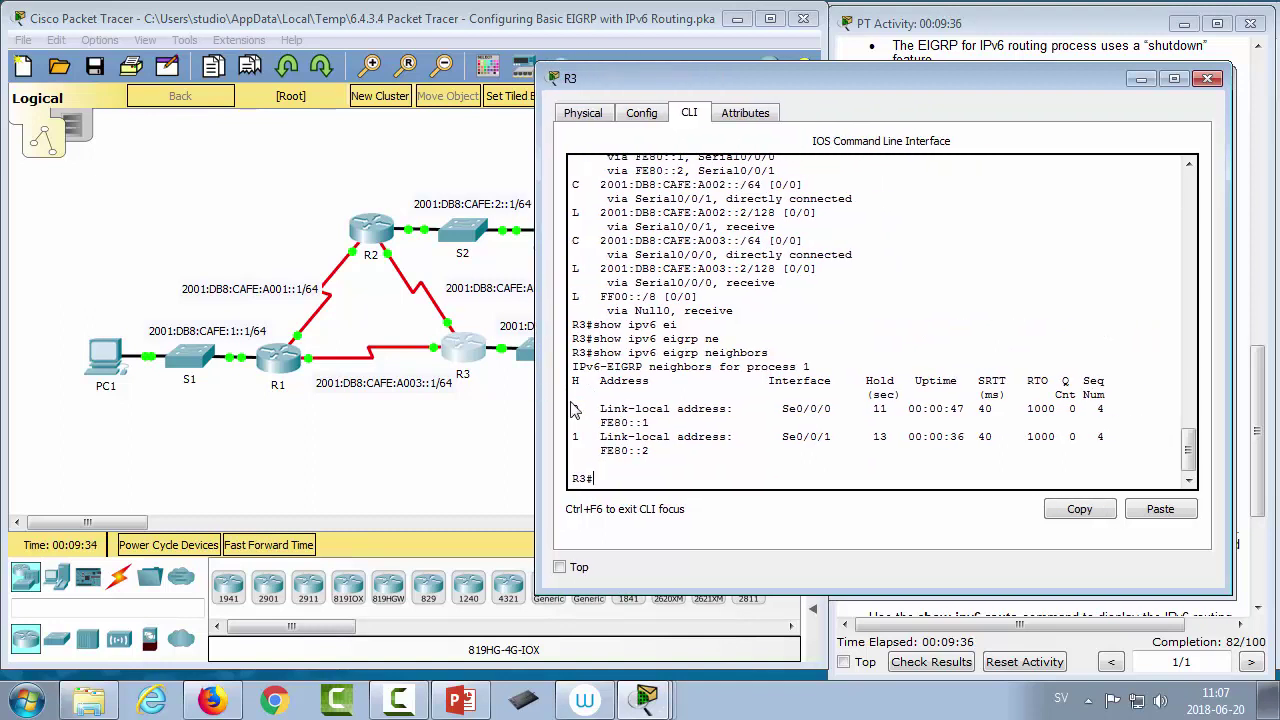
{"action": "left_click_drag", "start_coordinate": [778, 408], "coordinate": [890, 440]}
{"action": "left_click", "coordinate": [835, 440]}
{"action": "left_click_drag", "start_coordinate": [964, 408], "coordinate": [959, 437]}
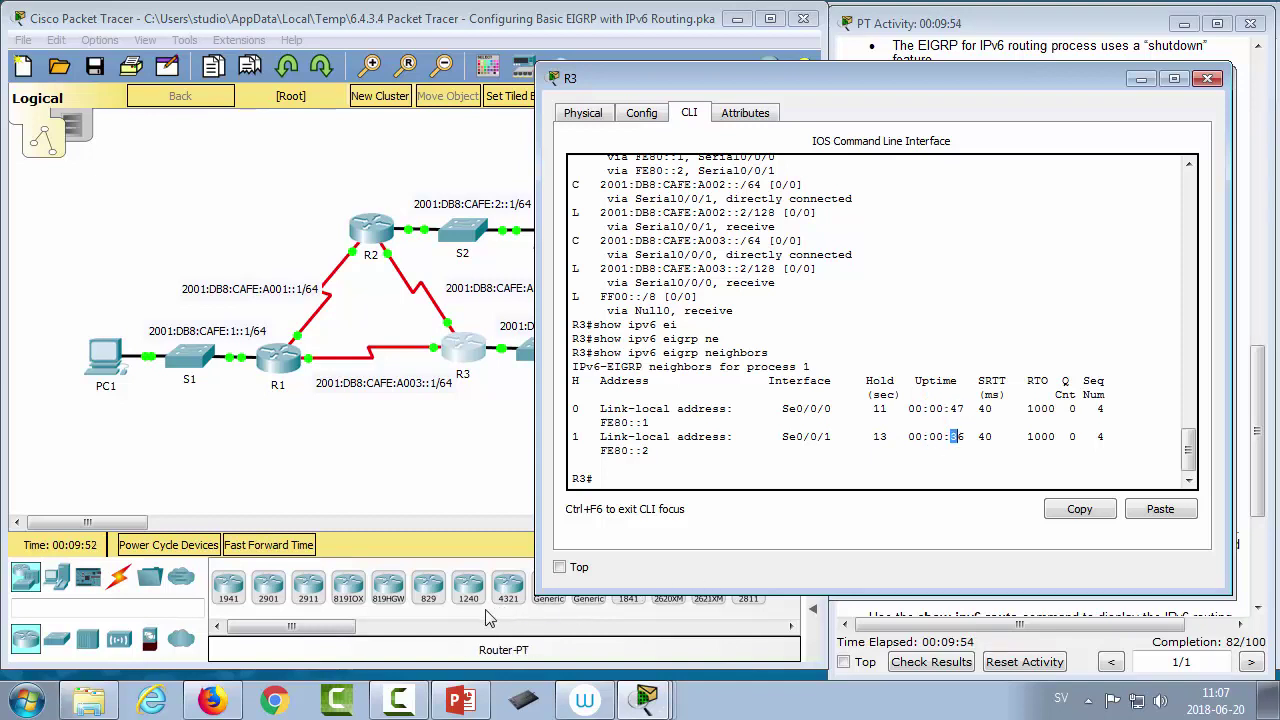
- Display R3's EIGRP for IPv6 topology table and examine the state, successors and paths of the 2001:DB8:CAFE:A001::/64 entry
{"action": "key", "text": "Up"}
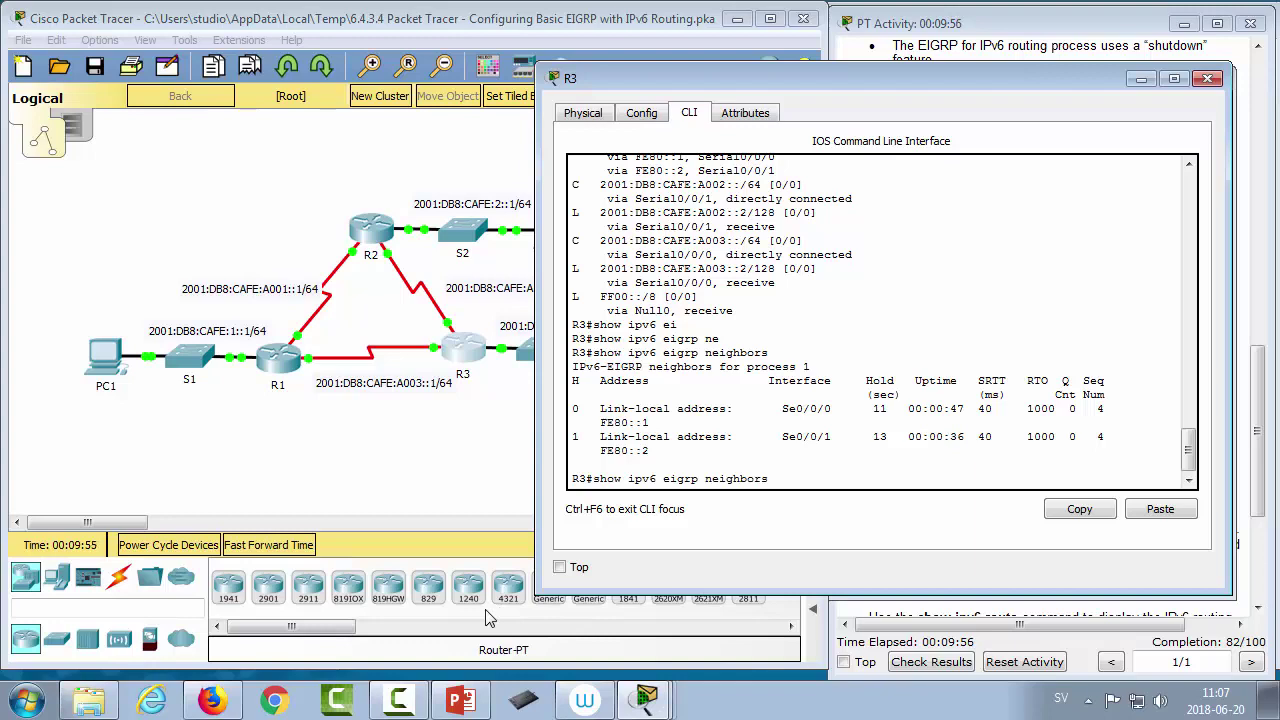
{"action": "key", "text": "BackSpace"}
{"action": "key", "text": "BackSpace"}
{"action": "key", "text": "BackSpace"}
{"action": "key", "text": "BackSpace"}
{"action": "key", "text": "BackSpace"}
{"action": "key", "text": "BackSpace"}
{"action": "key", "text": "BackSpace"}
{"action": "key", "text": "BackSpace"}
{"action": "key", "text": "BackSpace"}
{"action": "type", "text": "to"}
{"action": "key", "text": "Tab"}
{"action": "key", "text": "Return"}
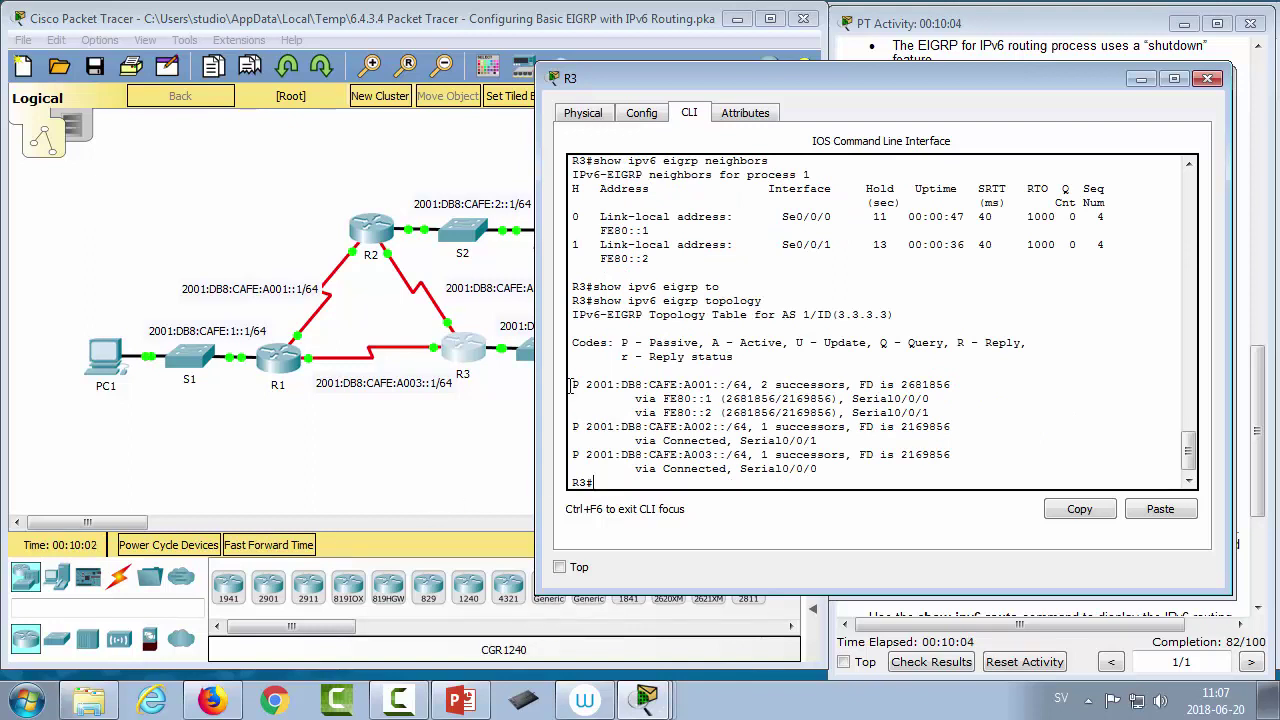
{"action": "left_click_drag", "start_coordinate": [573, 387], "coordinate": [724, 387]}
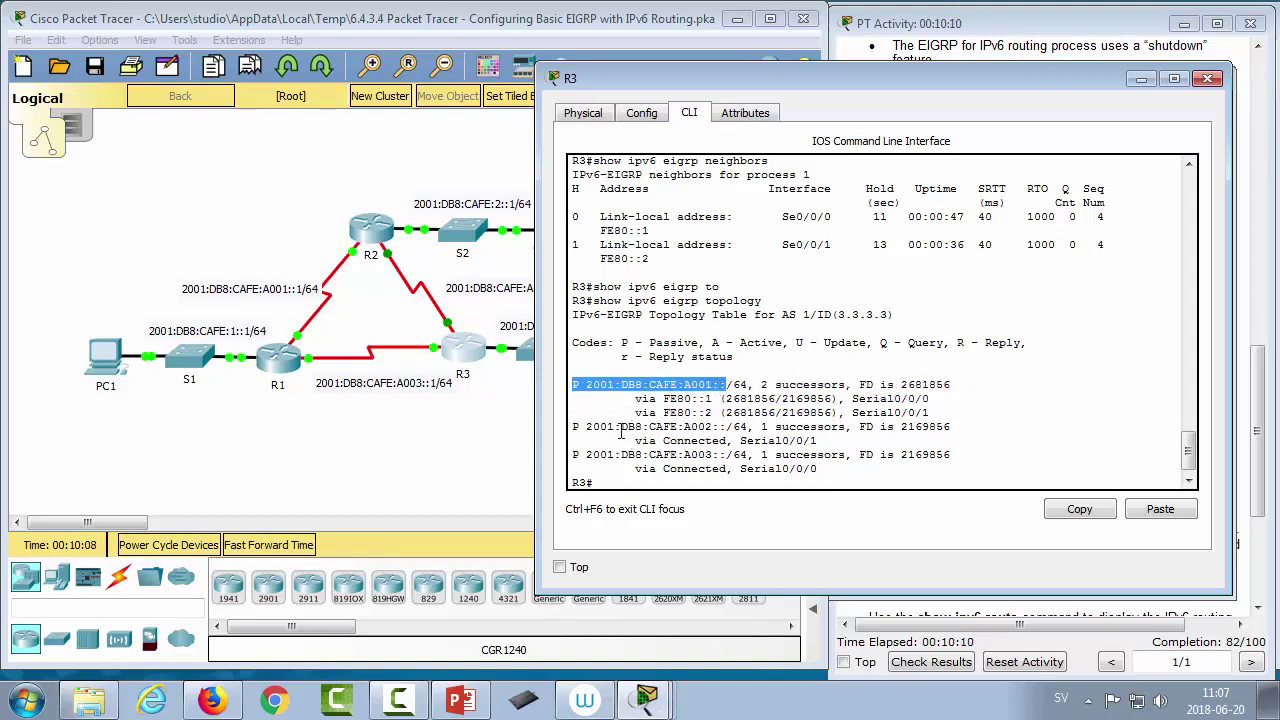
{"action": "left_click", "coordinate": [576, 384]}
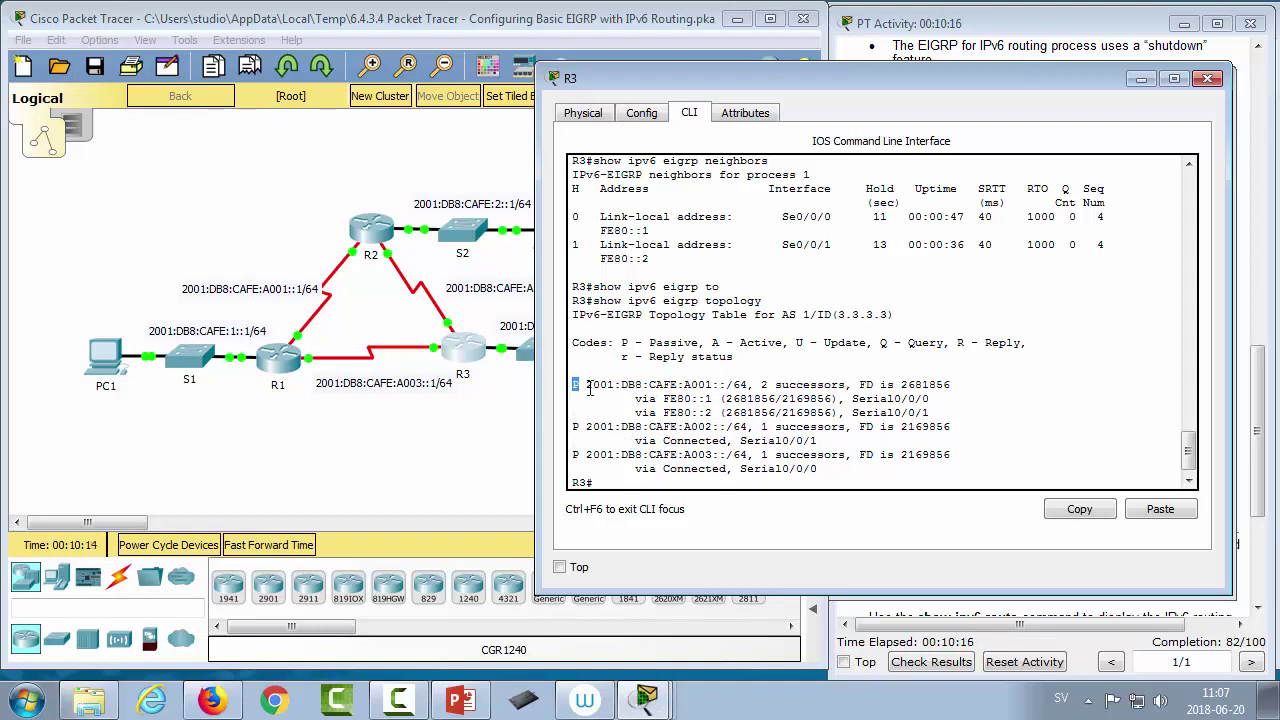
{"action": "left_click_drag", "start_coordinate": [588, 388], "coordinate": [969, 418]}
{"action": "left_click_drag", "start_coordinate": [761, 390], "coordinate": [842, 398]}
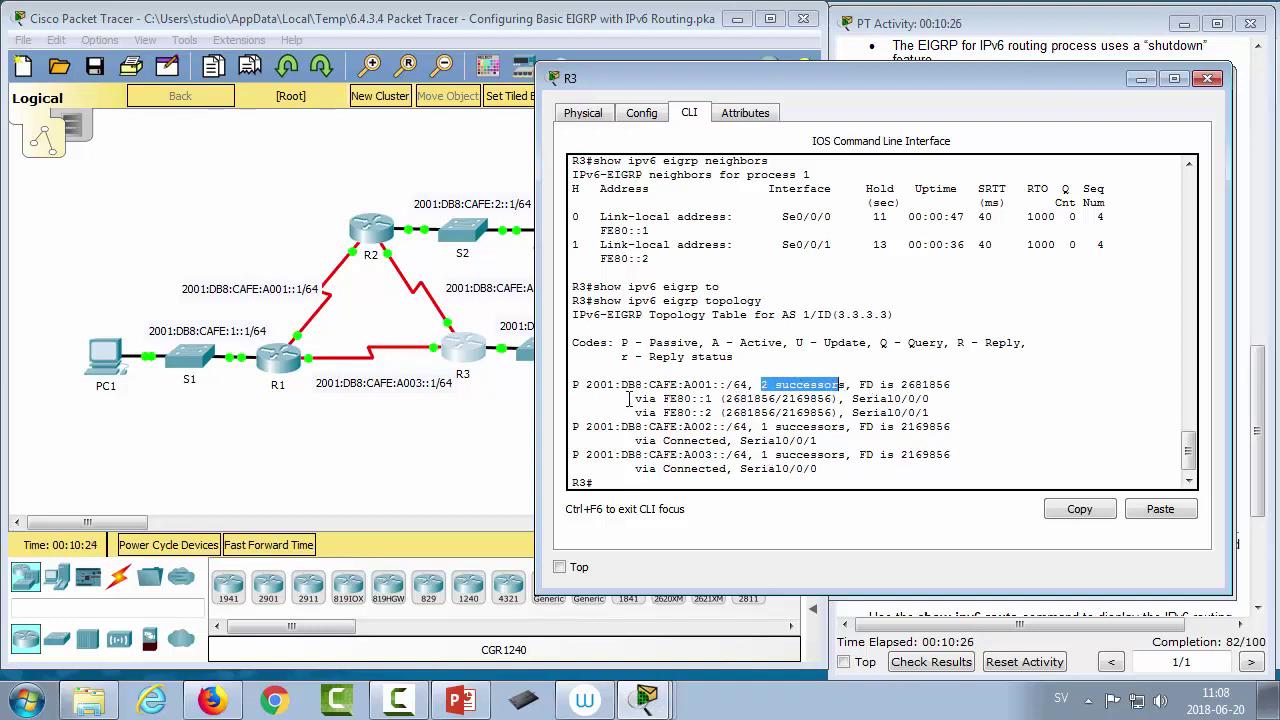
{"action": "left_click_drag", "start_coordinate": [648, 404], "coordinate": [776, 412]}
{"action": "left_click", "coordinate": [799, 410]}
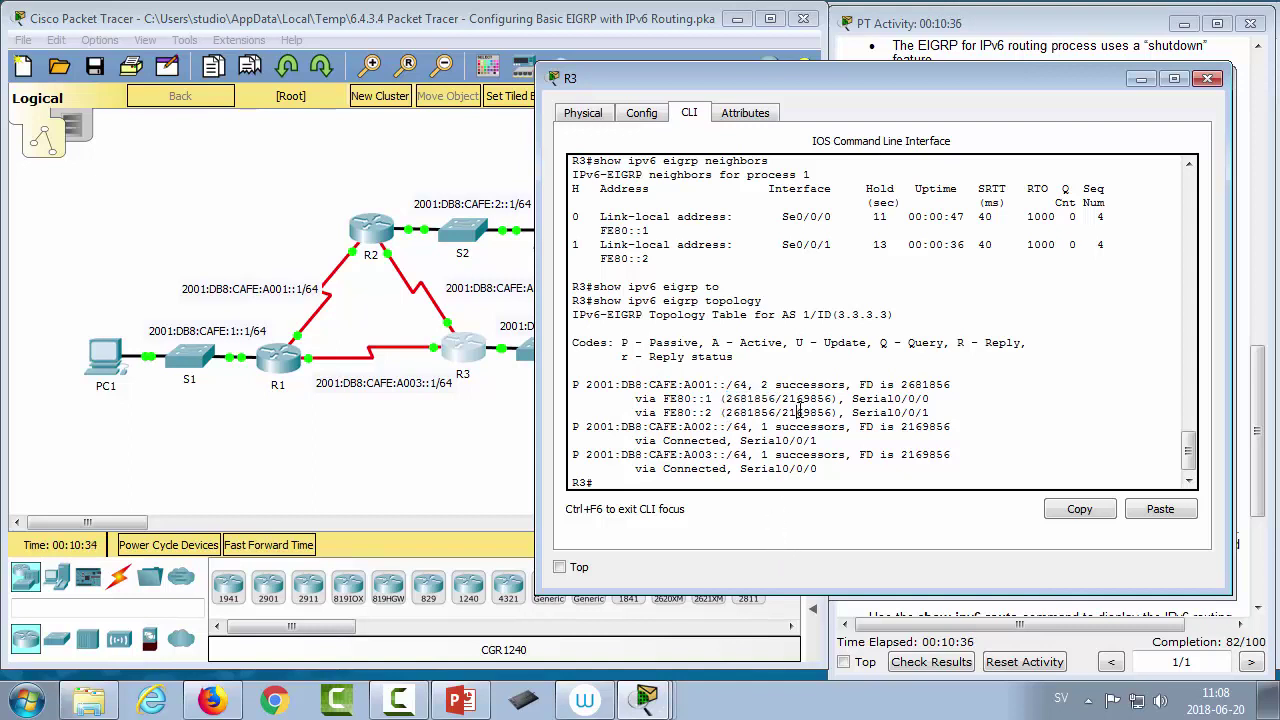
- Move the R3 window clear of the network diagram and match the 2001:DB8:CAFE:A001::/64 entry's FE80::1 and FE80::2 next hops to the topology
{"action": "left_click_drag", "start_coordinate": [782, 399], "coordinate": [828, 413]}
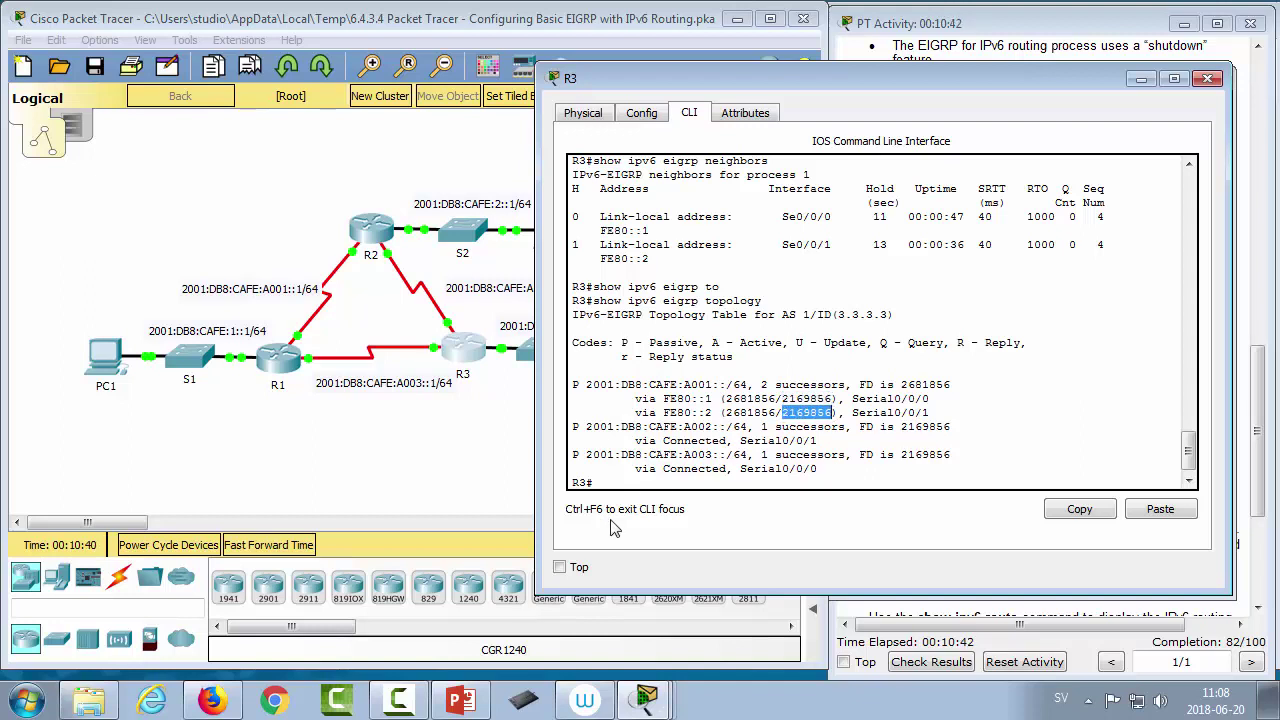
{"action": "left_click_drag", "start_coordinate": [692, 80], "coordinate": [748, 79]}
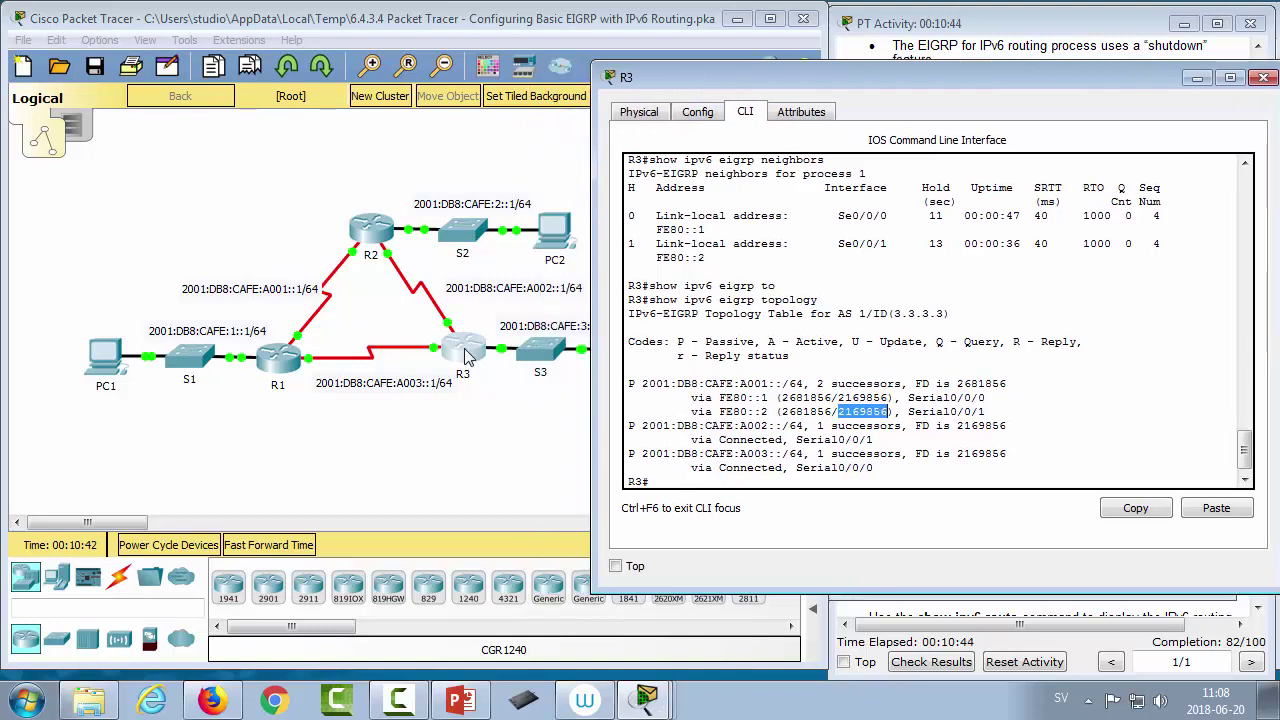
{"action": "left_click", "coordinate": [856, 400]}
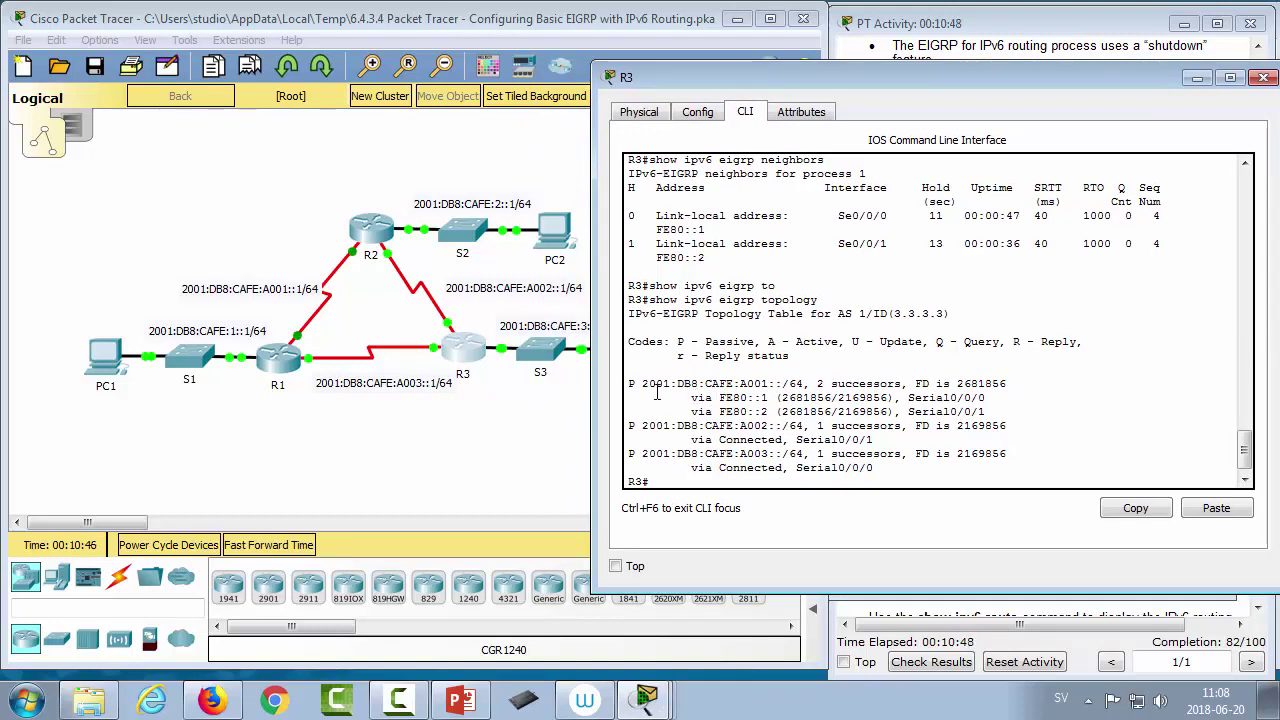
{"action": "left_click_drag", "start_coordinate": [645, 385], "coordinate": [770, 384]}
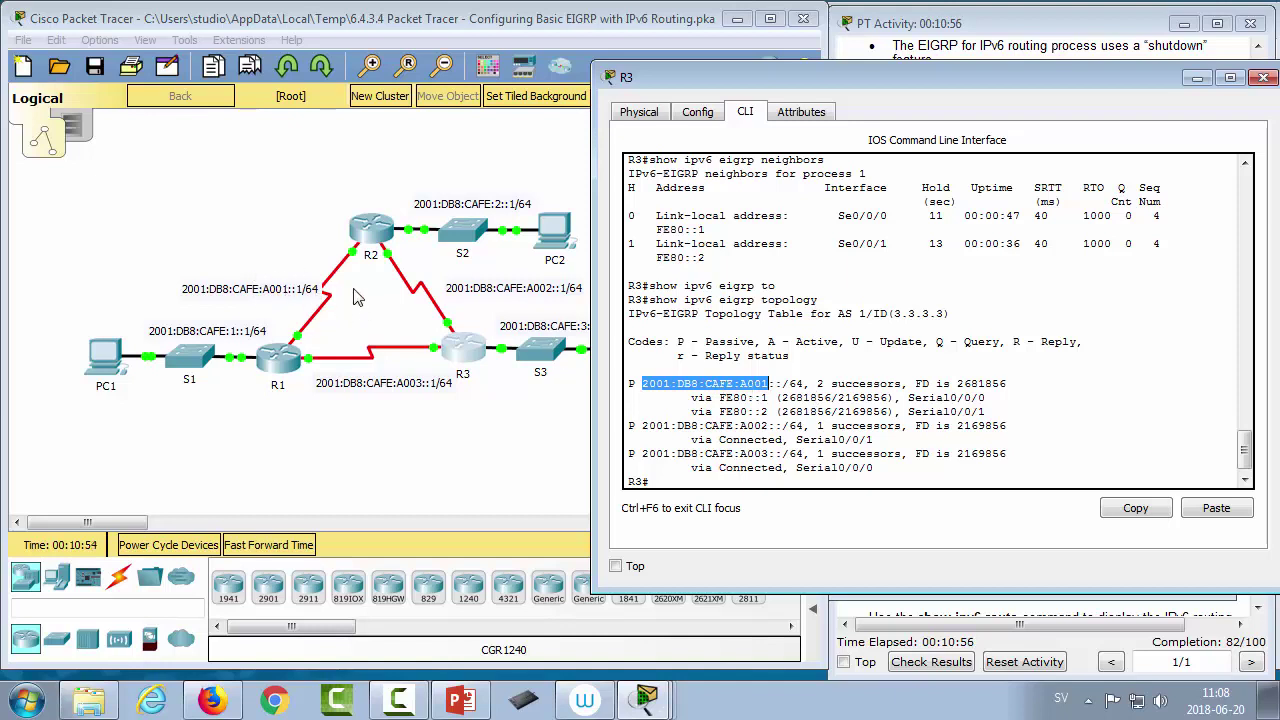
{"action": "left_click", "coordinate": [733, 404]}
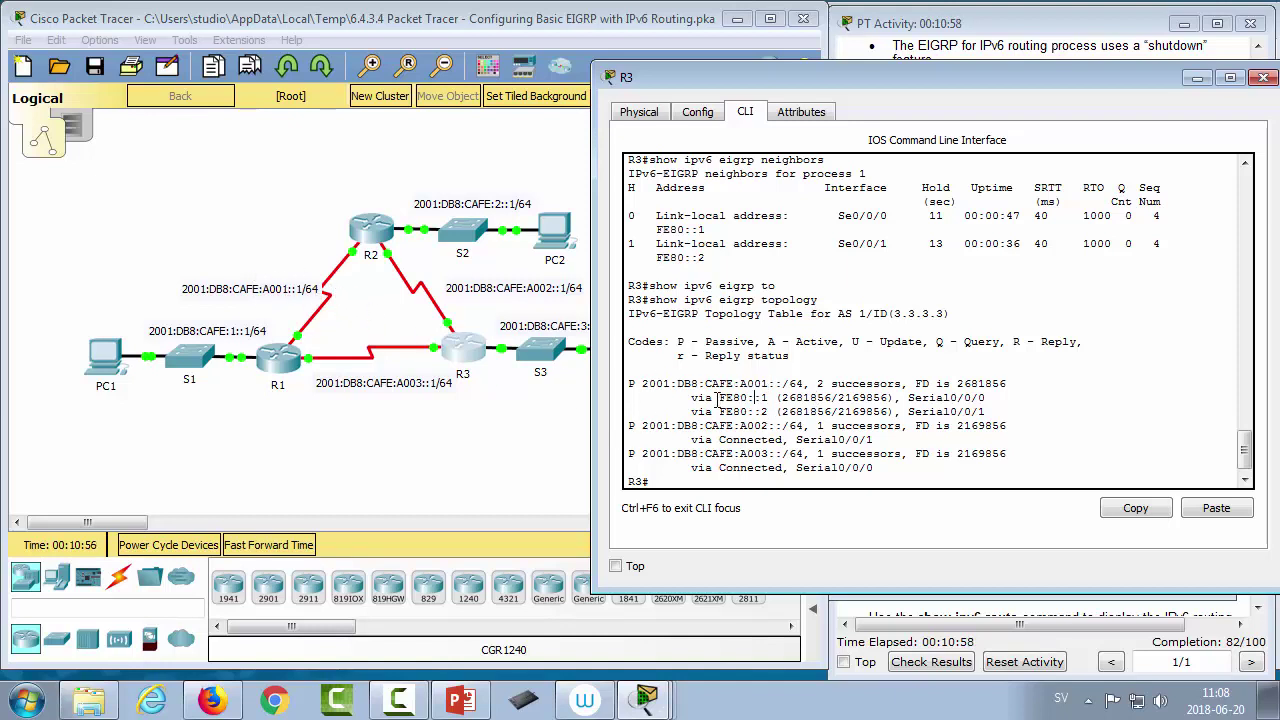
{"action": "left_click_drag", "start_coordinate": [716, 398], "coordinate": [763, 404]}
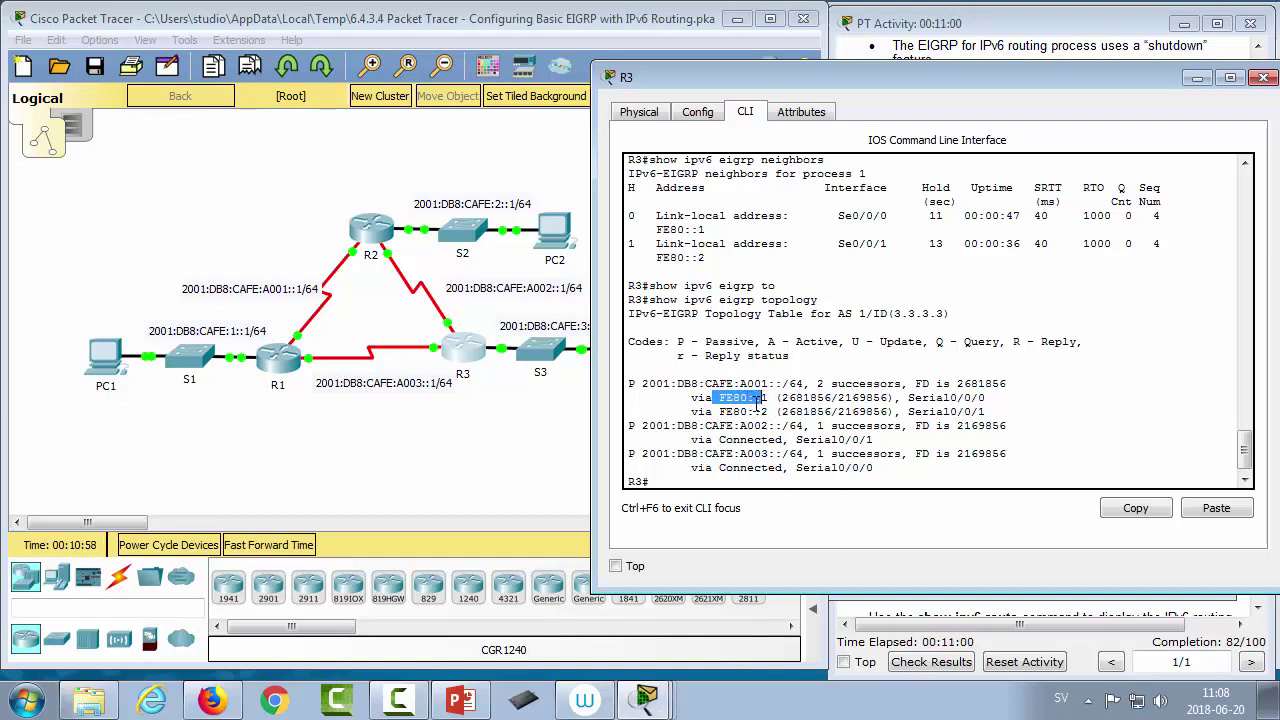
{"action": "left_click", "coordinate": [733, 411]}
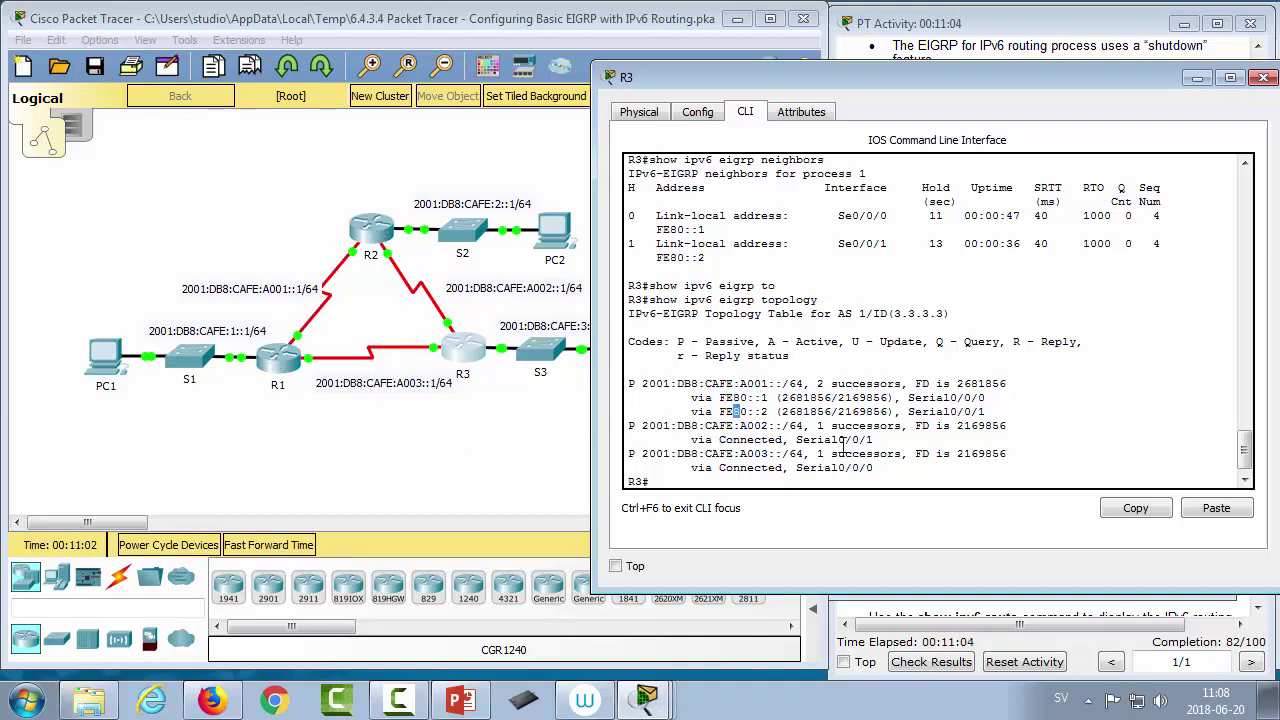
- Examine the FE80::1 path of the A001 network entry, relating its total metric and reported distance to the entry's feasible distance
{"action": "left_click_drag", "start_coordinate": [690, 398], "coordinate": [984, 399]}
{"action": "left_click", "coordinate": [812, 405]}
{"action": "left_click_drag", "start_coordinate": [785, 397], "coordinate": [830, 398]}
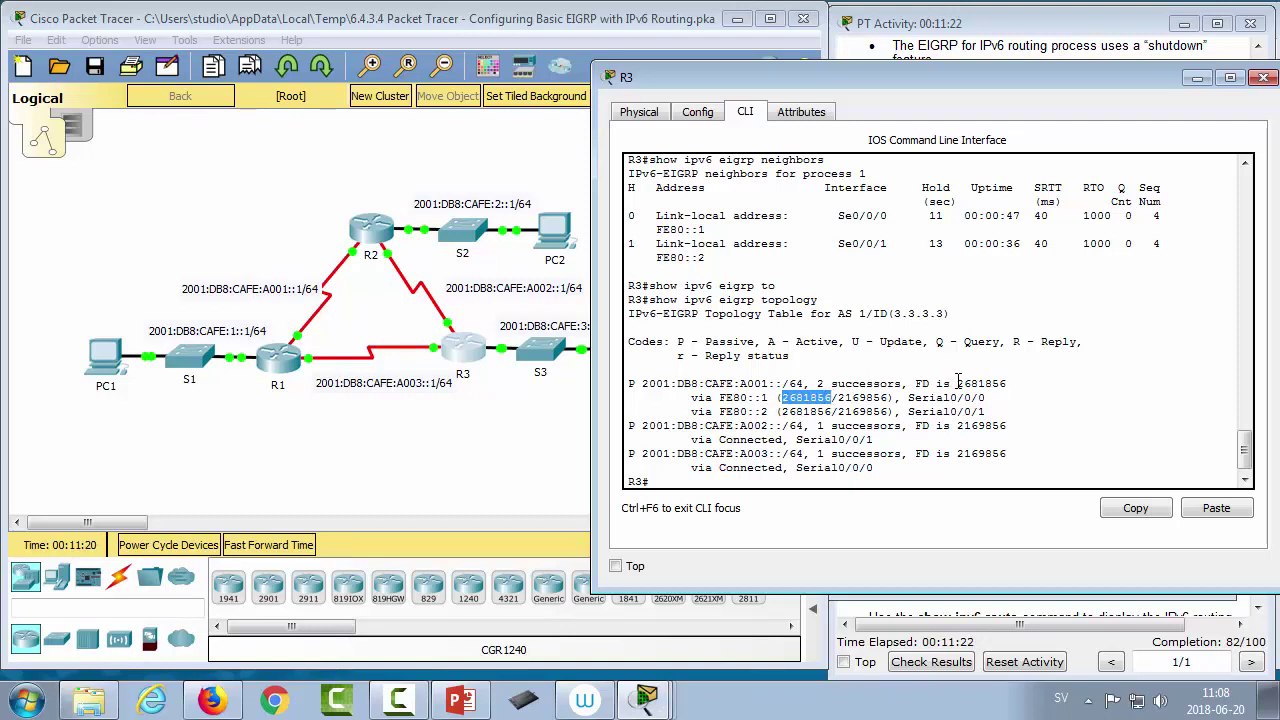
{"action": "left_click_drag", "start_coordinate": [957, 384], "coordinate": [1007, 384]}
{"action": "left_click_drag", "start_coordinate": [782, 397], "coordinate": [818, 398]}
{"action": "left_click", "coordinate": [846, 399]}
{"action": "left_click_drag", "start_coordinate": [838, 398], "coordinate": [888, 398]}
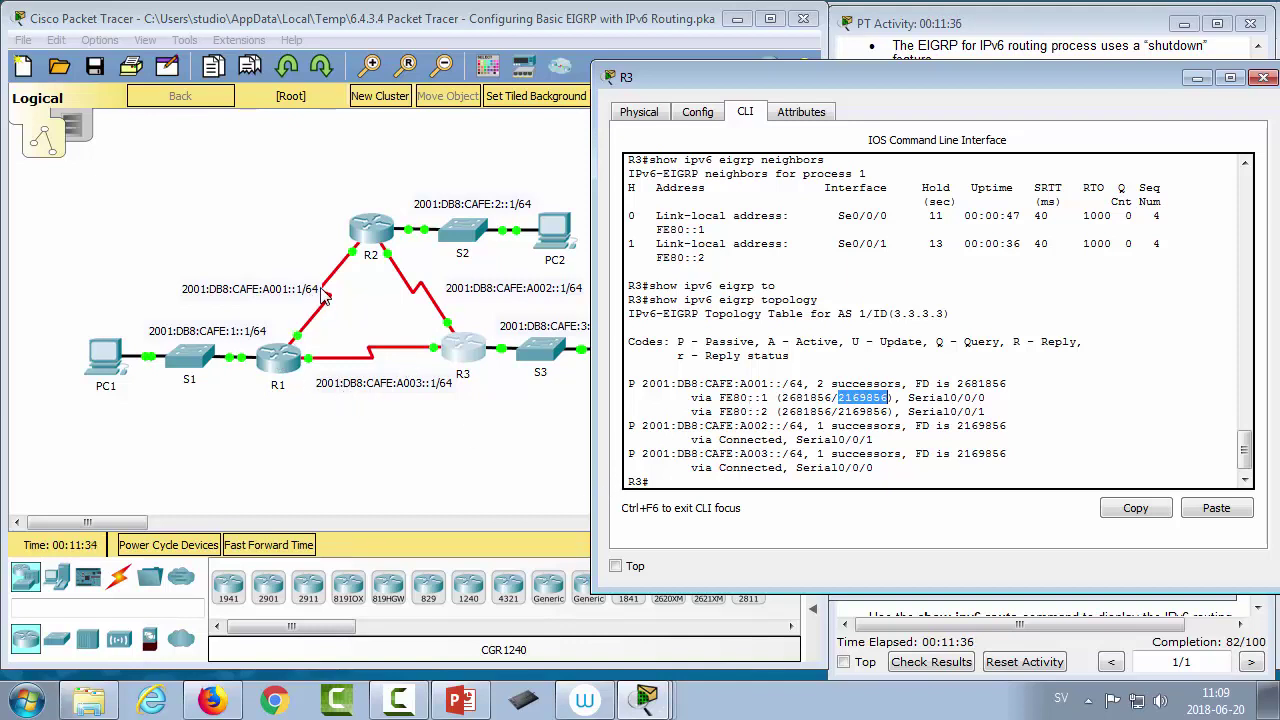
{"action": "left_click", "coordinate": [856, 406]}
{"action": "left_click_drag", "start_coordinate": [780, 398], "coordinate": [833, 398]}
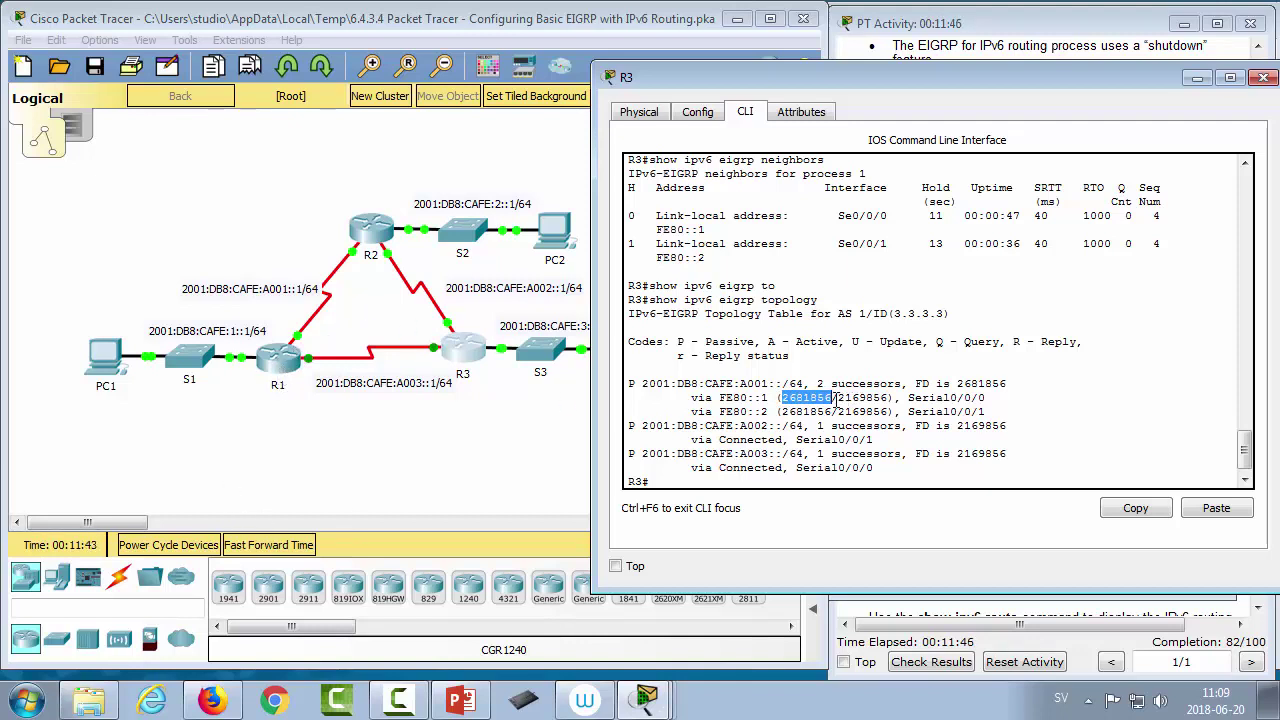
{"action": "left_click_drag", "start_coordinate": [836, 398], "coordinate": [874, 398]}
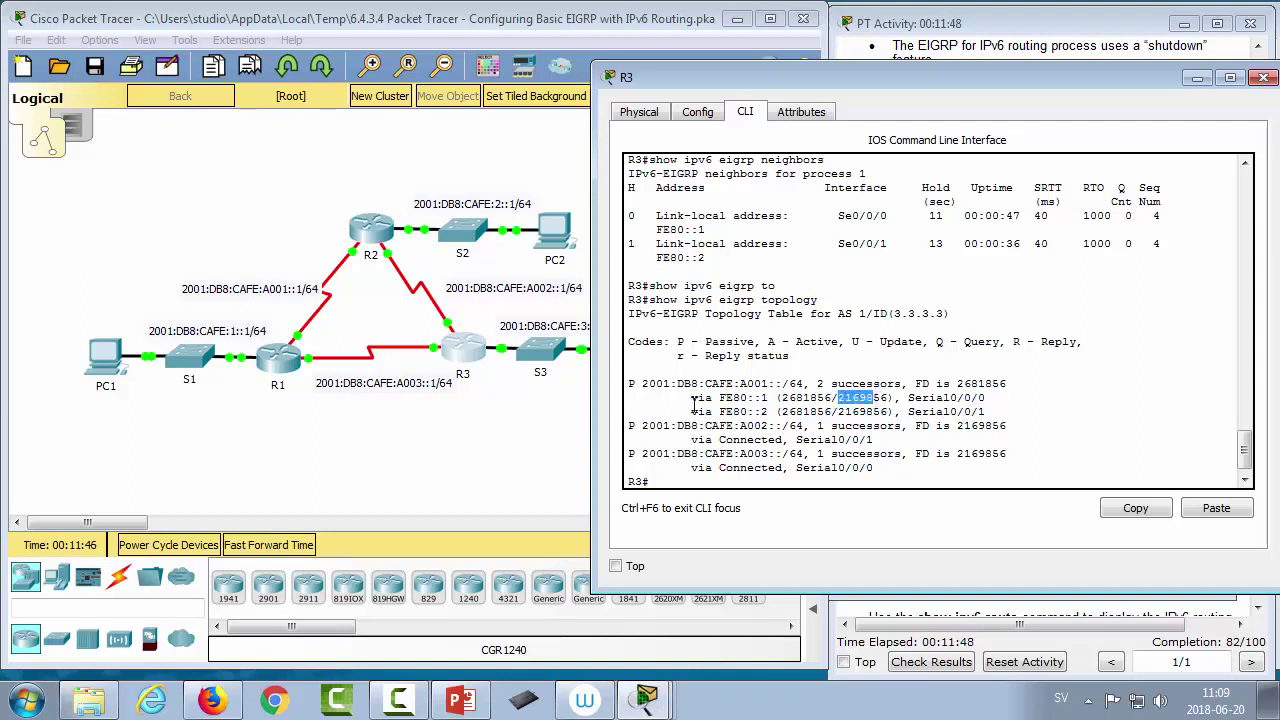
- Compare the metrics of the FE80::1 and FE80::2 paths to the A001 network in R3's topology table
{"action": "left_click", "coordinate": [857, 398]}
{"action": "left_click_drag", "start_coordinate": [797, 397], "coordinate": [968, 411]}
{"action": "left_click", "coordinate": [852, 398]}
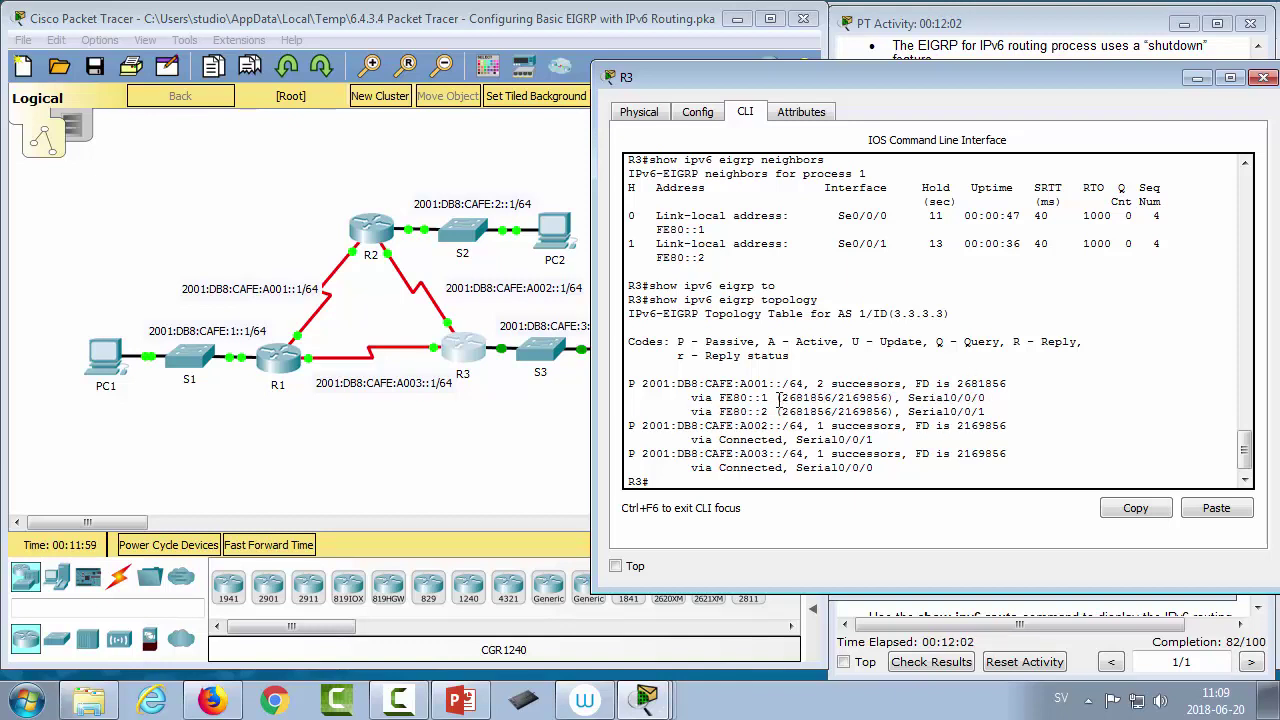
{"action": "left_click_drag", "start_coordinate": [784, 397], "coordinate": [810, 411]}
{"action": "left_click", "coordinate": [826, 411]}
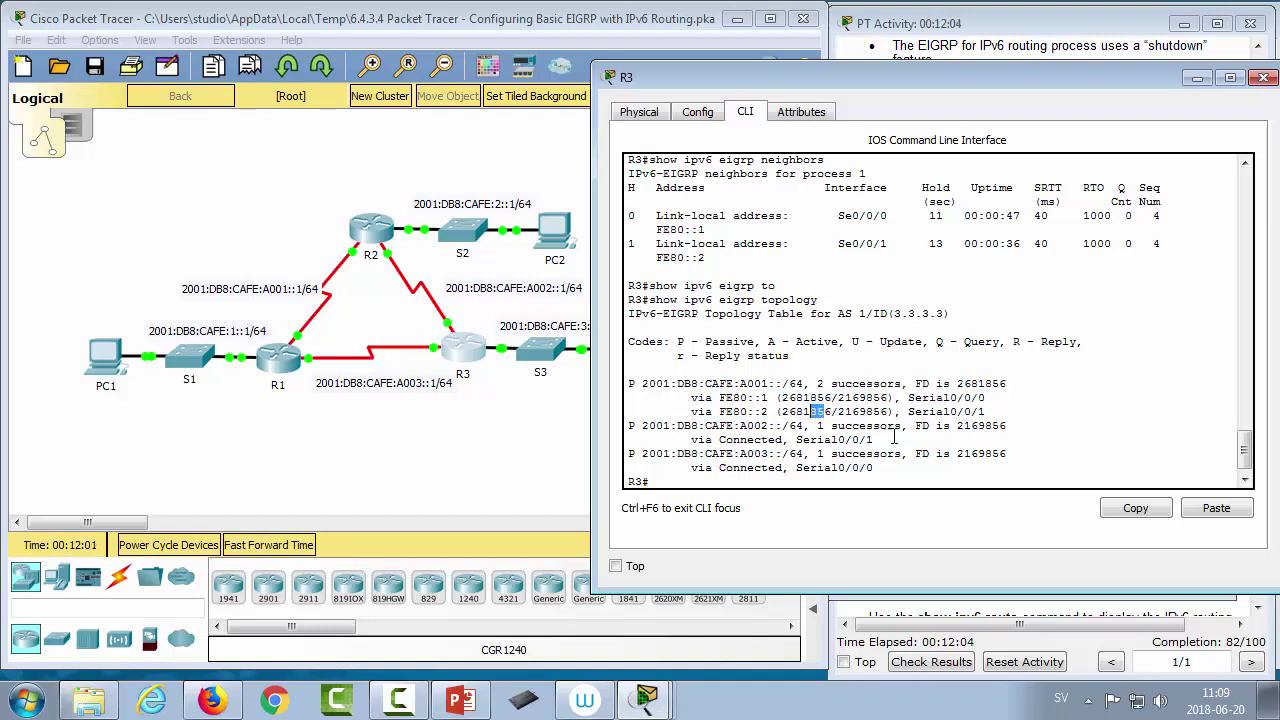